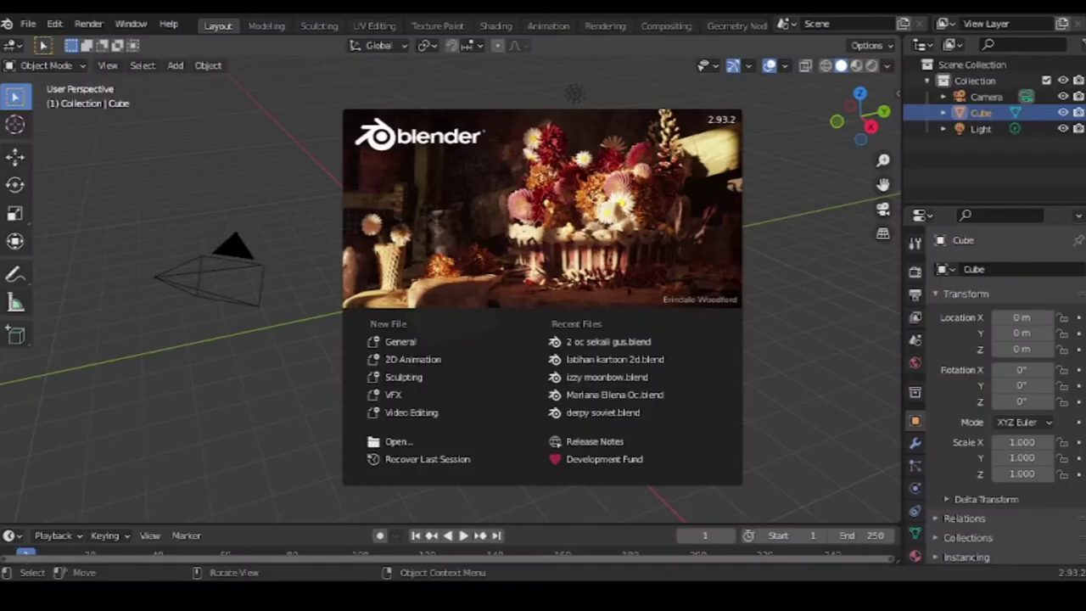
Close the splash screen and delete the default cube, camera and light
click(769, 360)
key(a)
key(Delete)
click(28, 24)
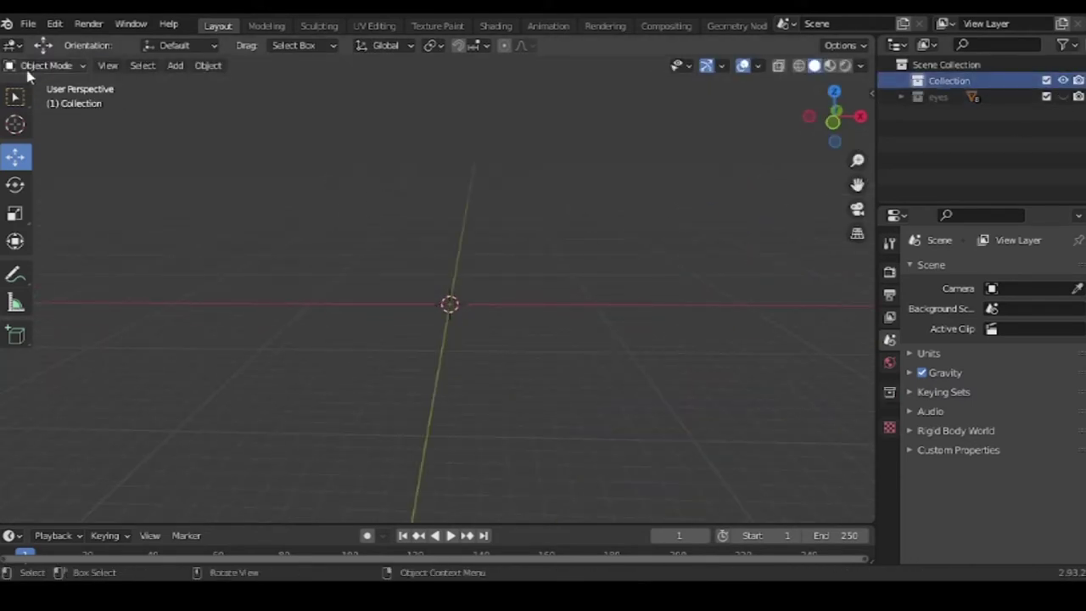
key(shift+a)
Add the pony reference image, then scale it up and move it behind the origin
click(679, 424)
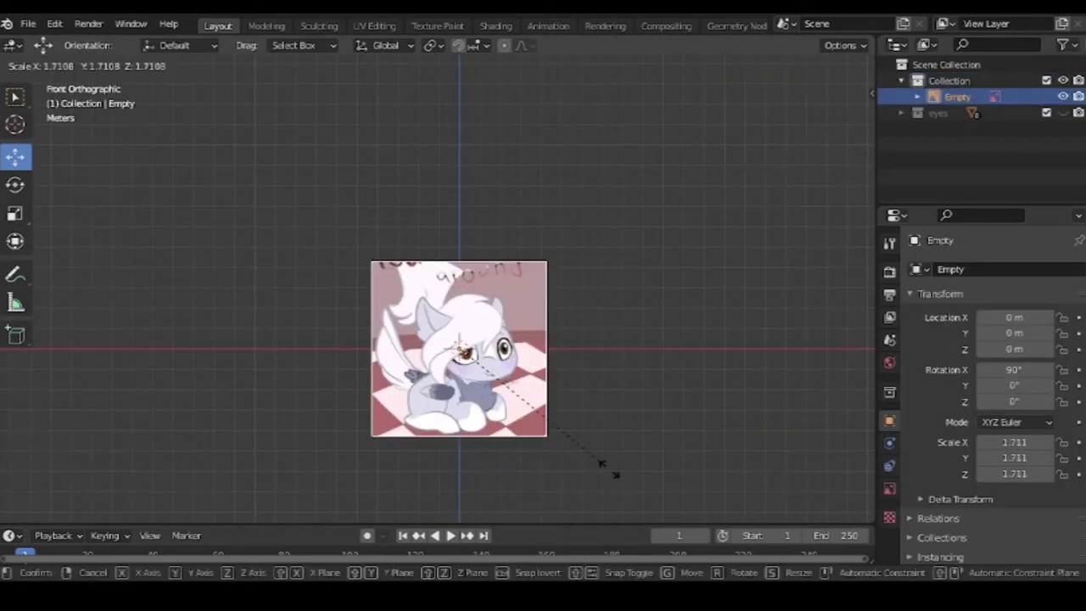
middle_drag(606, 468, 736, 443)
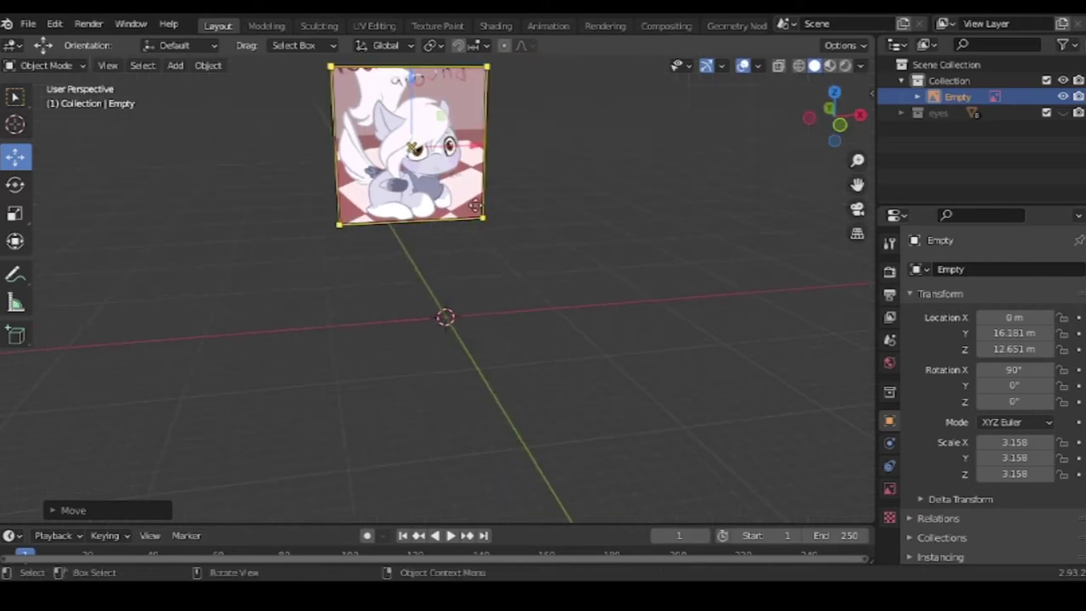
drag(620, 307, 622, 334)
middle_drag(623, 334, 610, 373)
click(836, 114)
click(836, 113)
mouse_move(834, 116)
mouse_down()
mouse_move(555, 385)
mouse_move(620, 323)
mouse_up()
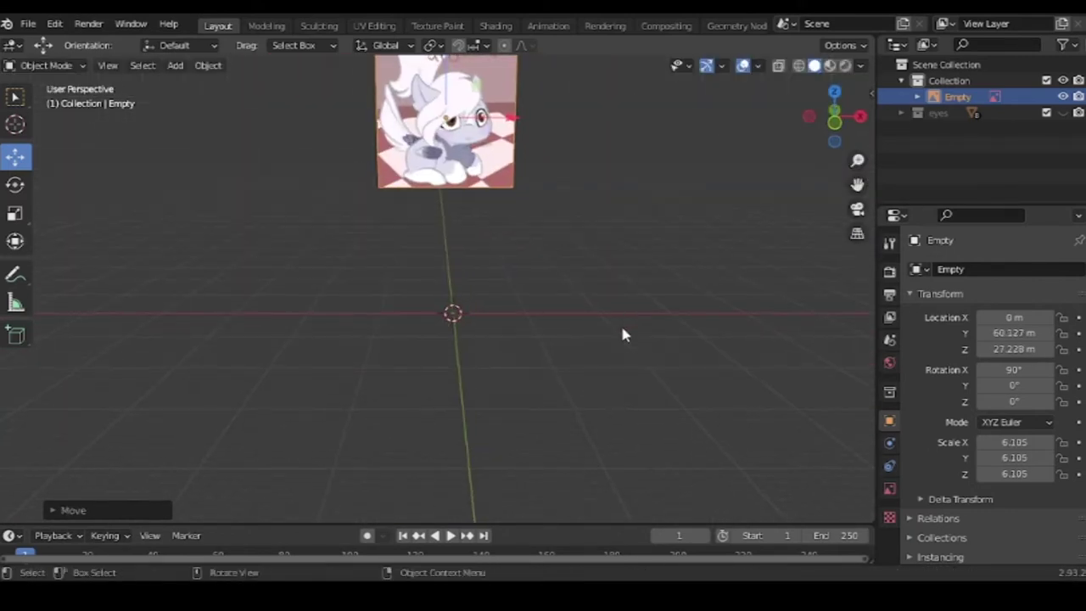
Add a cube at the origin and scale it up to about 3.127
key(shift+a)
click(657, 395)
middle_drag(657, 395, 532, 470)
key(s)
click(367, 153)
Create a new 'birbs pone' collection and move the cube into it
click(367, 154)
middle_drag(367, 154, 594, 255)
click(956, 99)
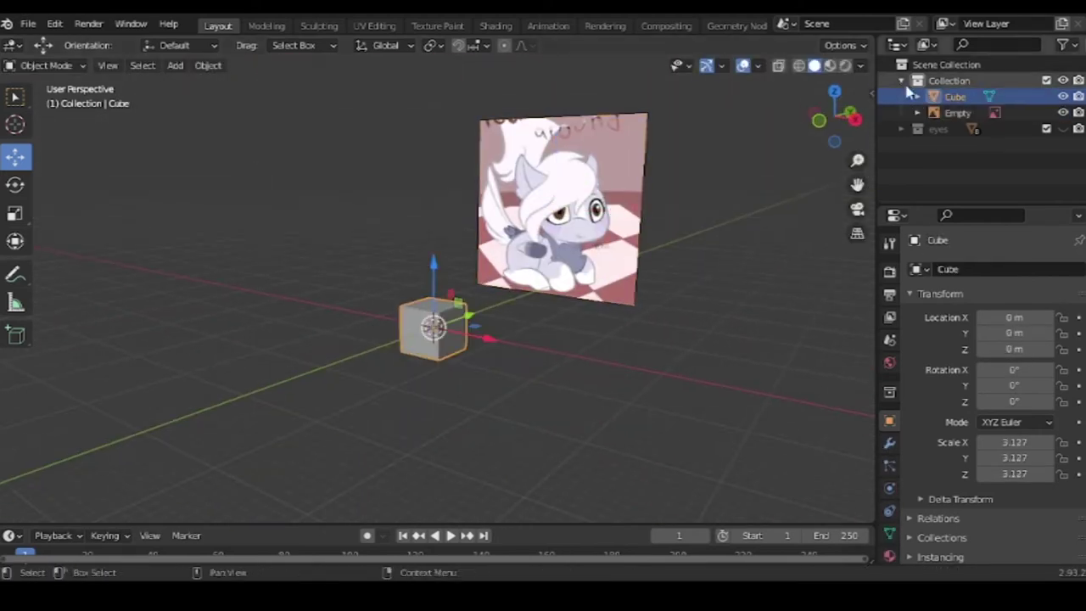
drag(956, 99, 952, 129)
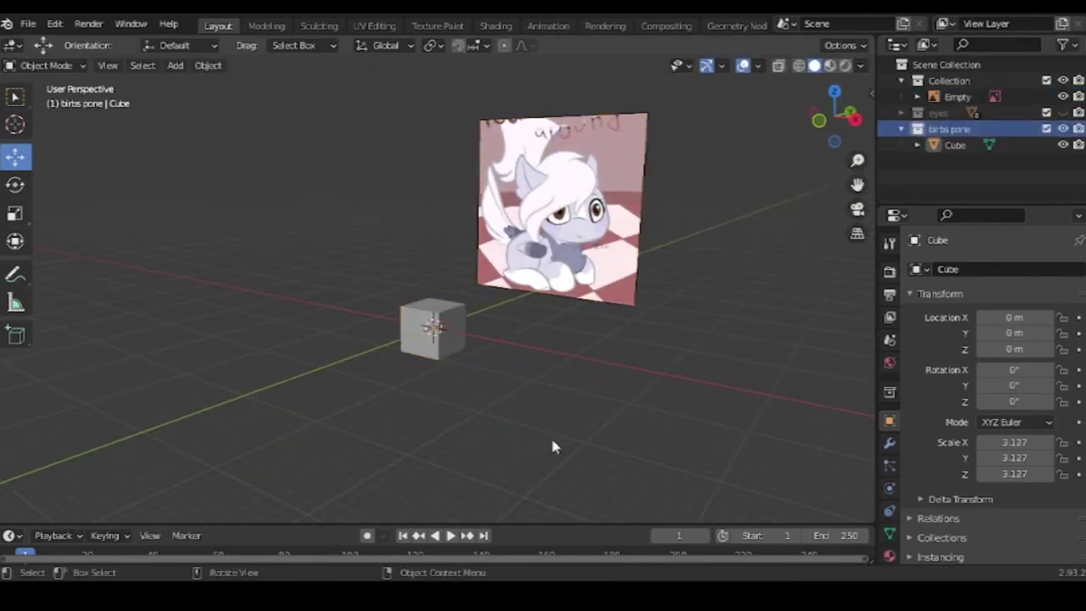
click(1061, 45)
Give the cube a Subdivision Surface modifier at viewport level 4, rounding it into a sphere
middle_drag(1061, 45, 609, 355)
click(472, 348)
mouse_move(473, 347)
middle_down()
mouse_move(674, 438)
mouse_move(434, 275)
middle_up()
click(889, 442)
click(984, 269)
scroll(846, 299, down, 3)
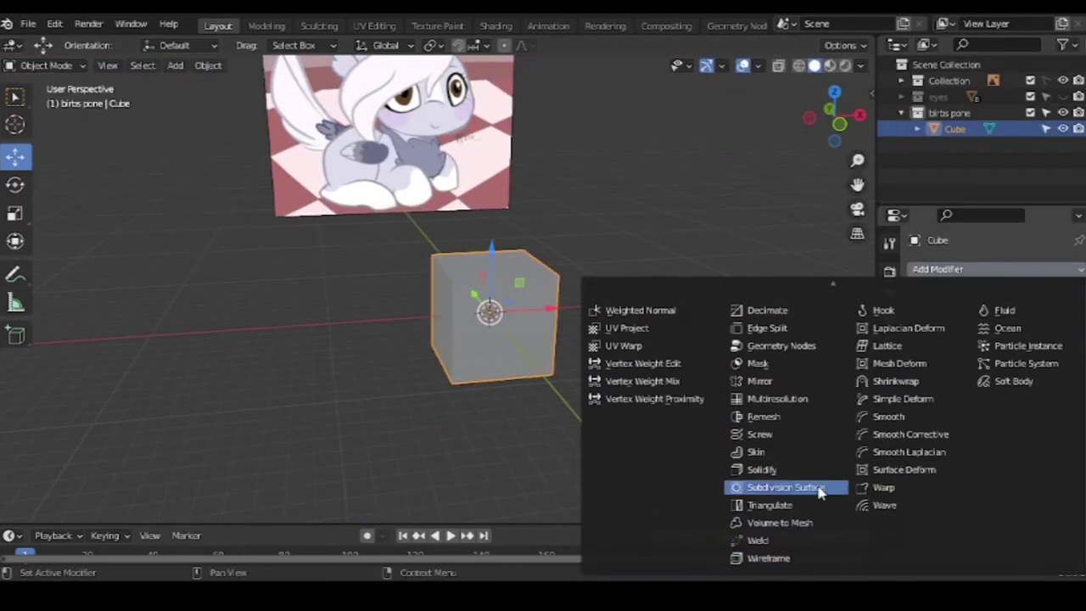
click(802, 516)
key(ctrl+4)
scroll(737, 487, up, 4)
mouse_move(723, 313)
middle_down()
mouse_move(676, 396)
mouse_move(821, 319)
middle_up()
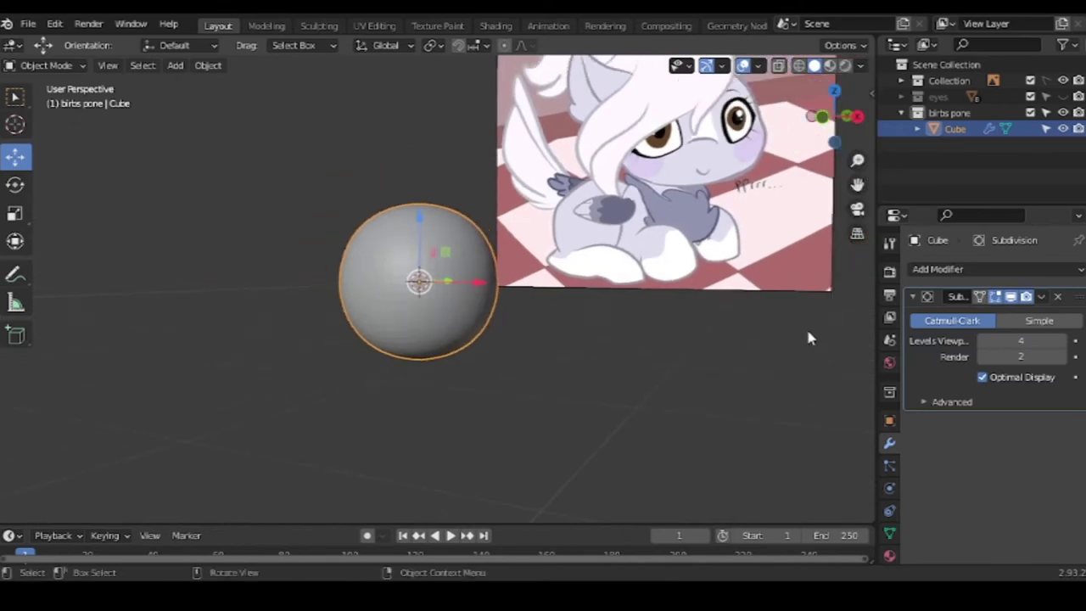
mouse_move(724, 447)
middle_down()
mouse_move(710, 432)
mouse_move(746, 399)
mouse_move(606, 415)
mouse_move(686, 366)
mouse_move(645, 339)
middle_up()
Switch to the Sculpting workspace and shade the sphere with a pinkish clay MatCap
click(319, 25)
click(886, 66)
click(874, 180)
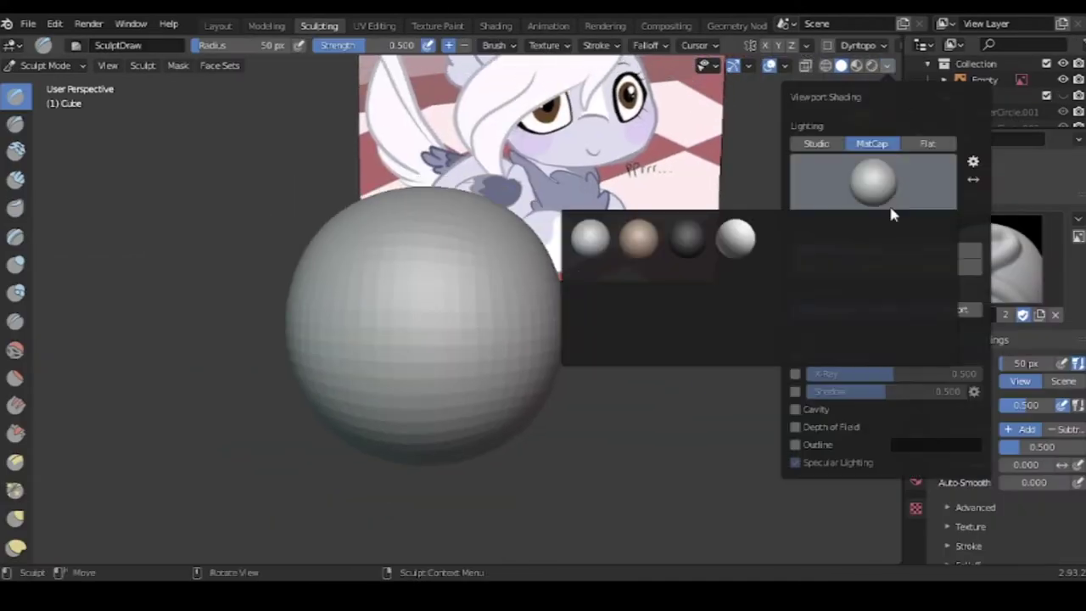
click(857, 346)
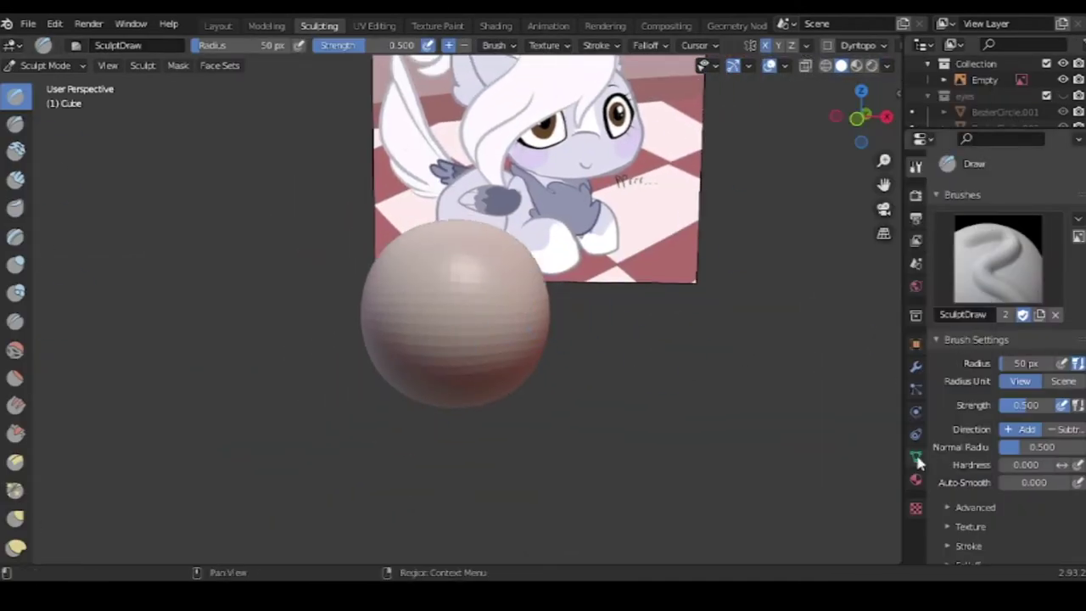
click(916, 366)
Stretch the sphere's lower side and bottom with Elastic Deform, then return to Object Mode
key(shift+space)
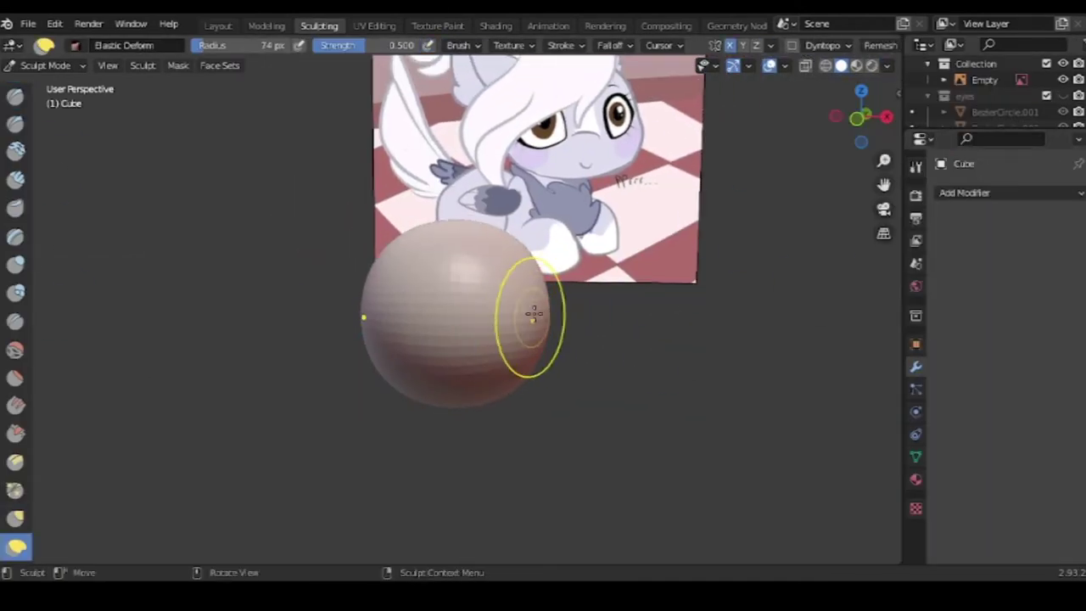
middle_drag(521, 322, 545, 346)
mouse_move(473, 362)
middle_down()
mouse_move(531, 395)
mouse_move(381, 335)
mouse_move(476, 309)
mouse_move(533, 436)
mouse_move(497, 328)
mouse_move(494, 373)
mouse_move(433, 391)
middle_up()
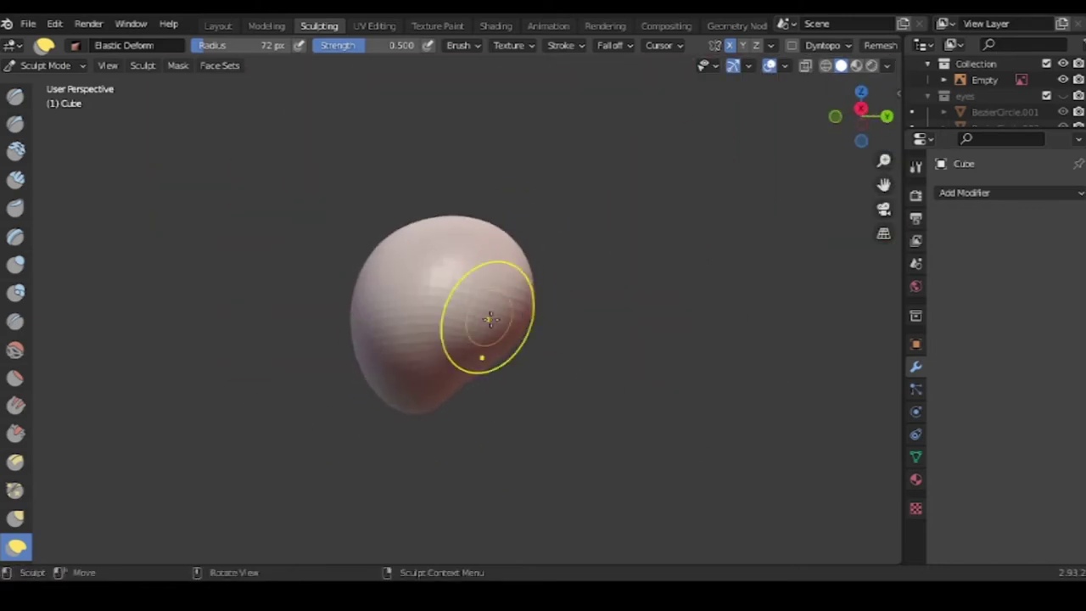
mouse_move(488, 343)
middle_down()
mouse_move(467, 327)
mouse_move(443, 388)
middle_up()
drag(443, 388, 443, 419)
mouse_move(444, 419)
middle_down()
mouse_move(279, 407)
mouse_move(585, 447)
mouse_move(578, 433)
middle_up()
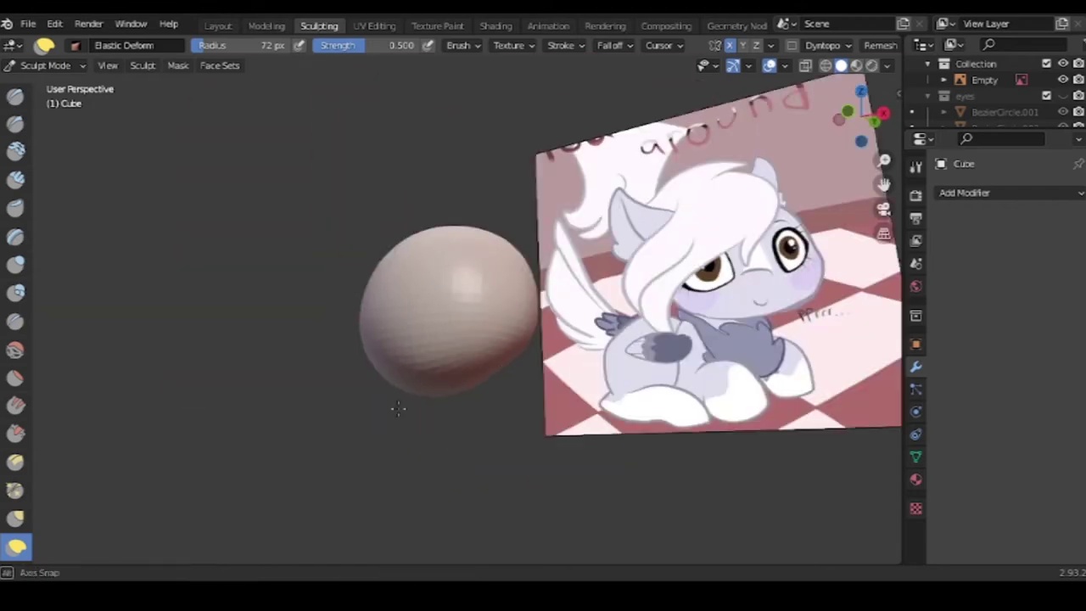
key(ctrl+Tab)
key(shift+a)
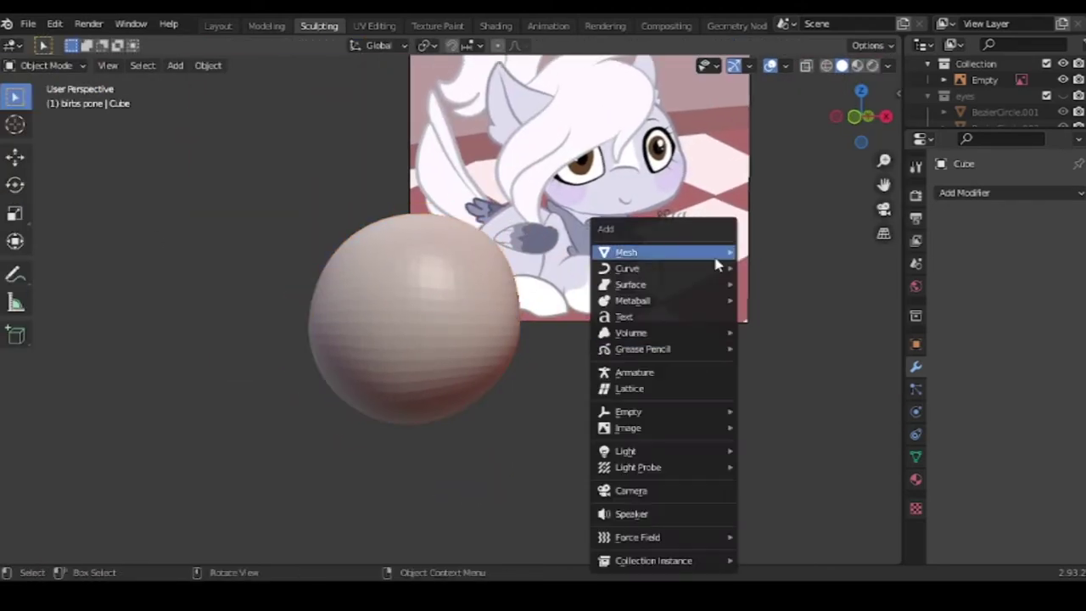
Enable Dyntopo with a 12.00 px detail size and pick the Draw brush
click(781, 278)
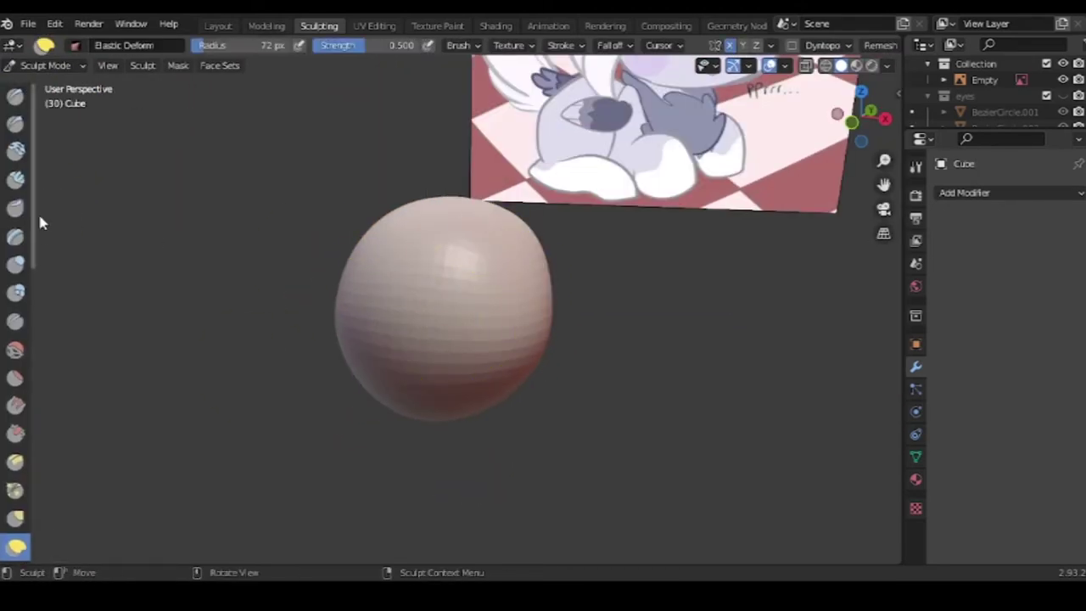
click(792, 45)
click(821, 44)
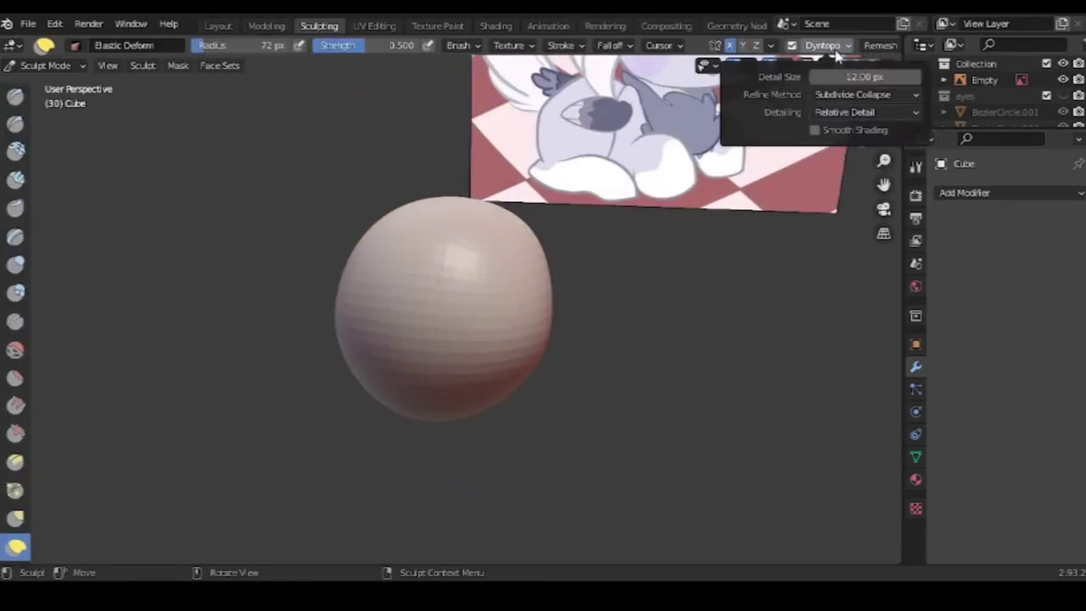
click(857, 76)
key(Return)
key(x)
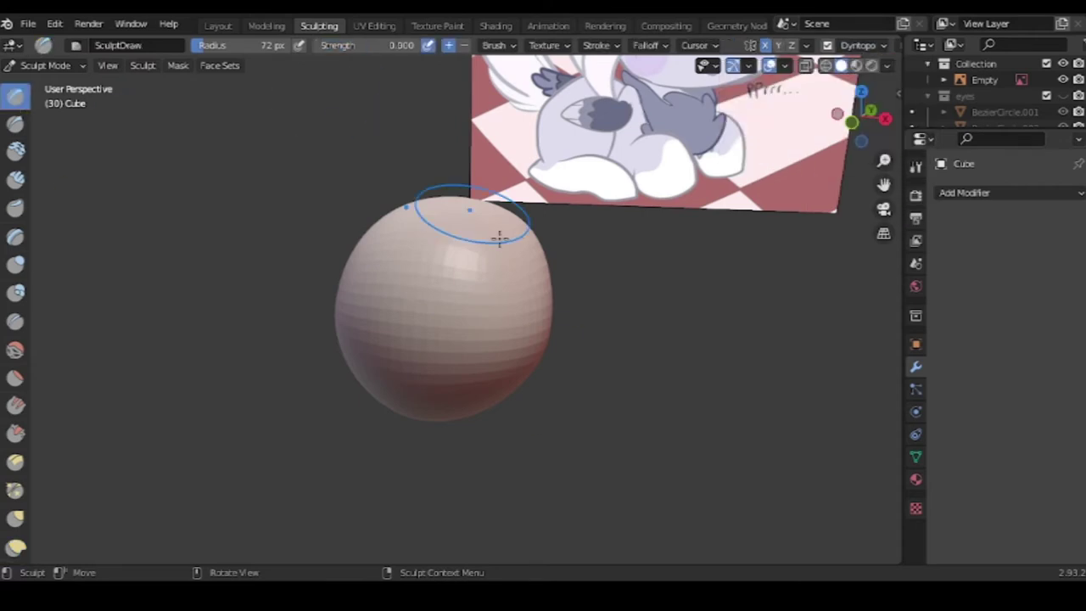
mouse_move(529, 339)
middle_down()
mouse_move(549, 286)
mouse_move(458, 368)
mouse_move(409, 385)
middle_up()
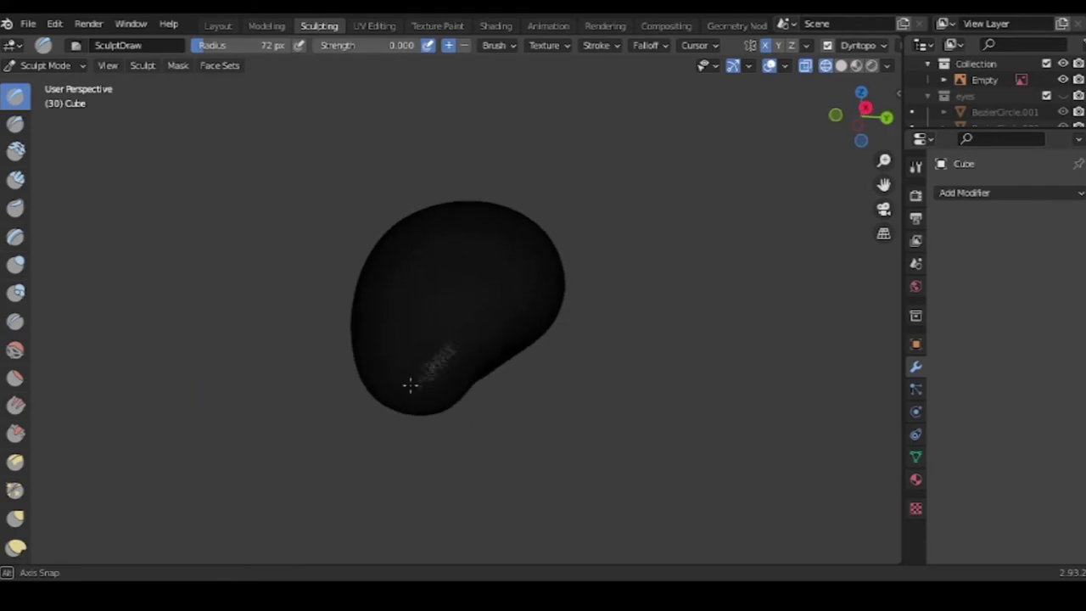
middle_drag(509, 330, 15, 148)
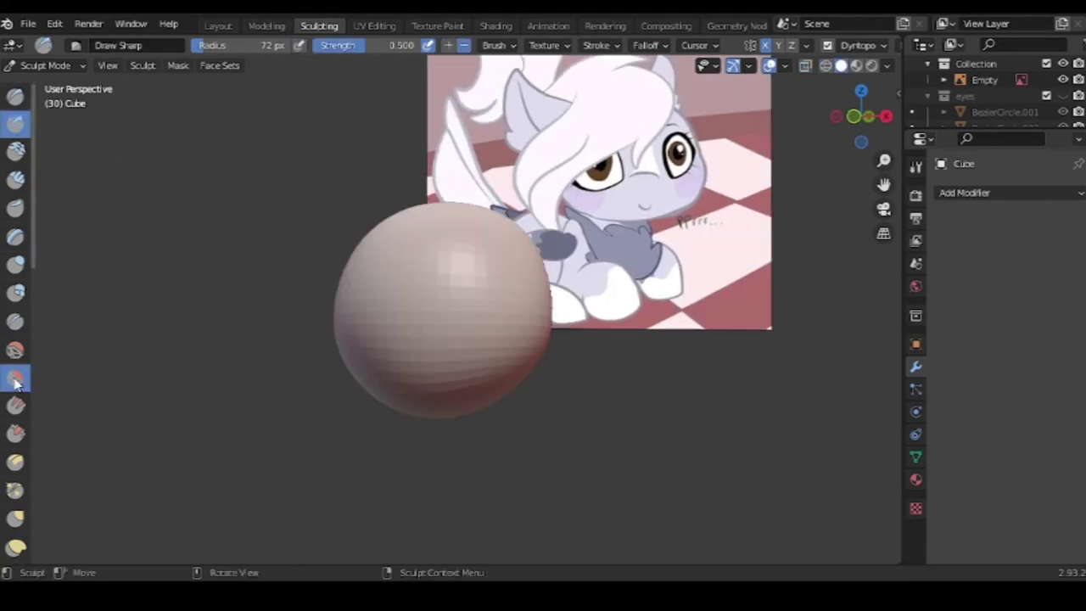
Carve a horizontal crease across the sphere for the eyes and smooth the groove
click(15, 349)
mouse_move(504, 359)
middle_down()
mouse_move(526, 315)
mouse_move(476, 246)
mouse_move(436, 300)
mouse_move(315, 314)
mouse_move(620, 354)
mouse_move(385, 318)
mouse_move(627, 407)
mouse_move(41, 269)
middle_up()
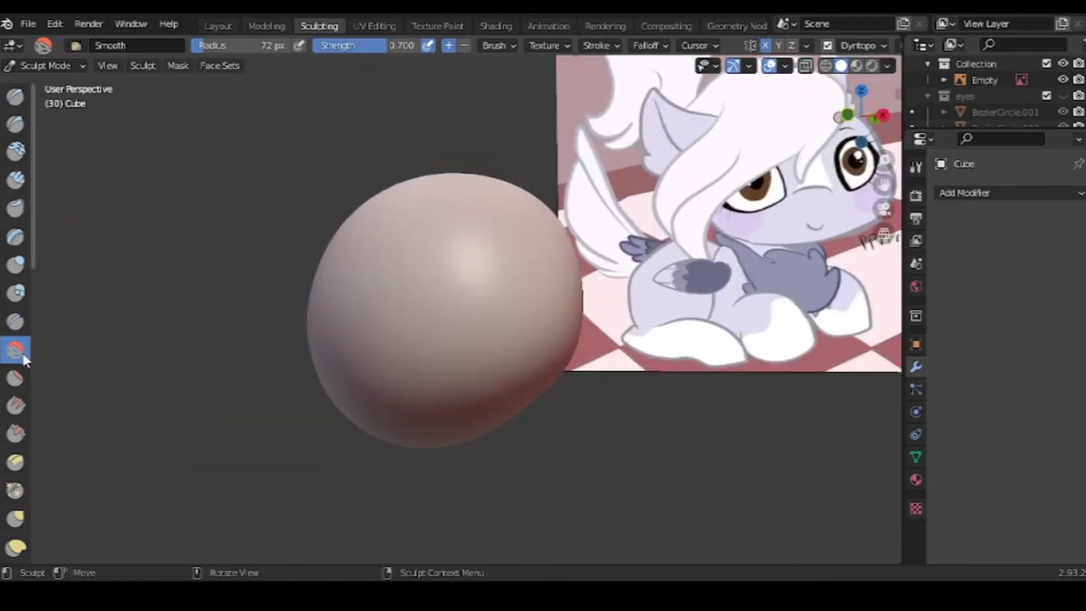
drag(376, 325, 543, 306)
mouse_move(543, 306)
middle_down()
mouse_move(502, 325)
mouse_move(562, 296)
mouse_move(429, 375)
mouse_move(509, 332)
mouse_move(509, 262)
middle_up()
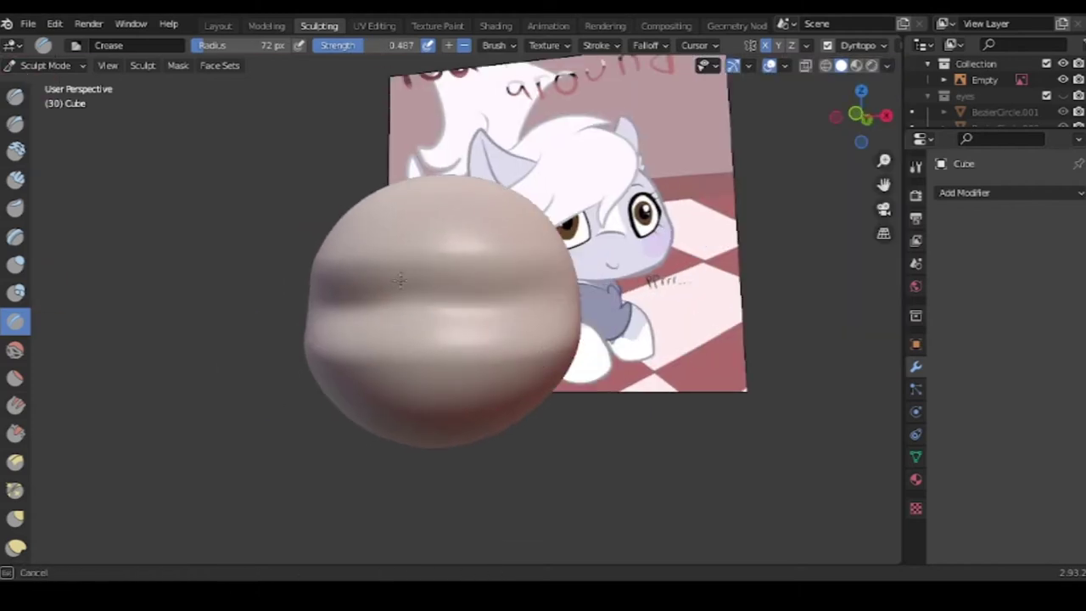
key(s)
mouse_move(351, 347)
middle_down()
mouse_move(544, 380)
mouse_move(658, 371)
middle_up()
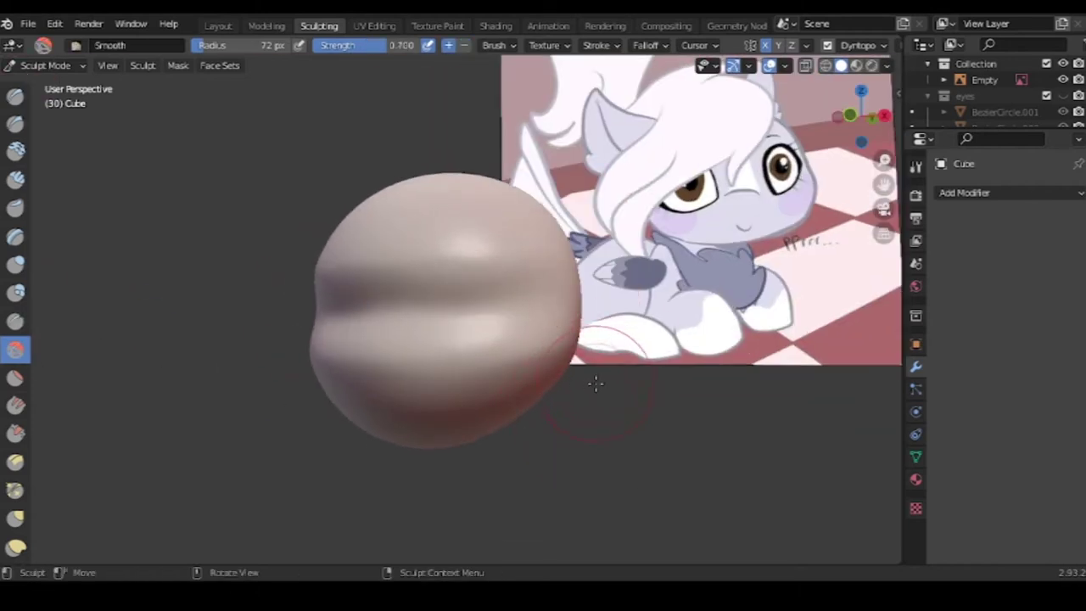
Select the Mask brush and paint over both eye areas
click(46, 65)
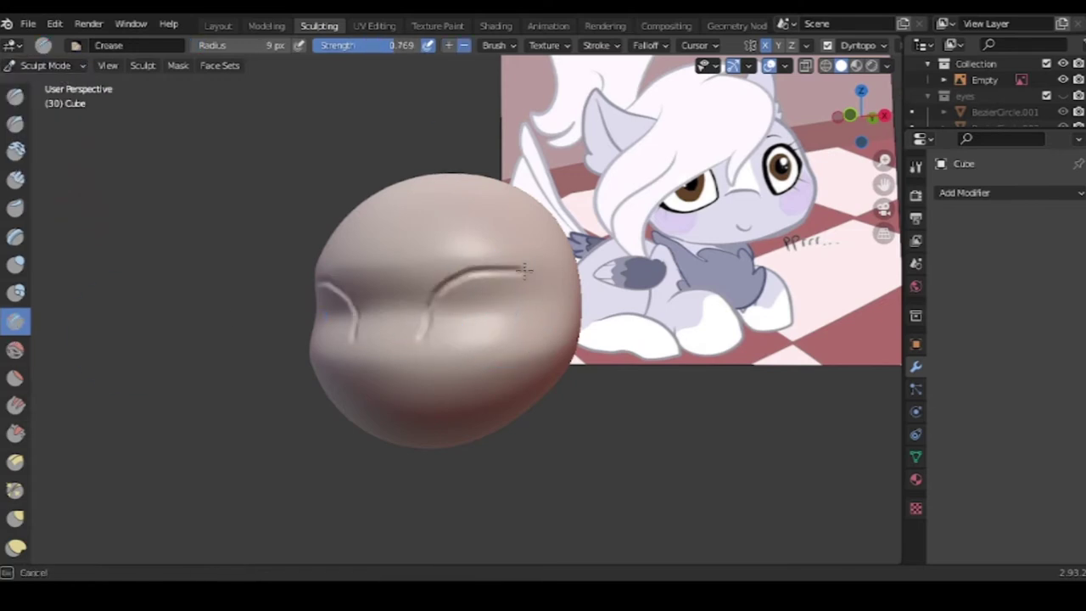
mouse_move(505, 371)
middle_down()
mouse_move(497, 453)
mouse_move(519, 507)
mouse_move(427, 330)
middle_up()
scroll(40, 414, down, 3)
click(177, 65)
scroll(53, 438, down, 2)
scroll(26, 382, down, 2)
scroll(25, 356, down, 1)
click(17, 318)
scroll(21, 339, down, 1)
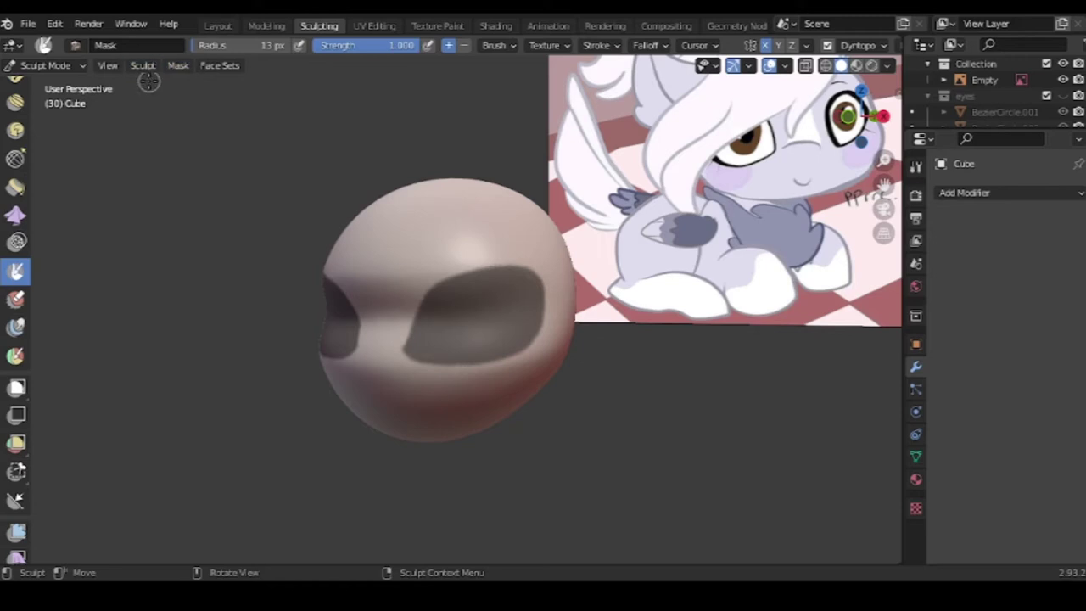
Invert the mask and inflate the two eye patches into raised bulges
click(178, 66)
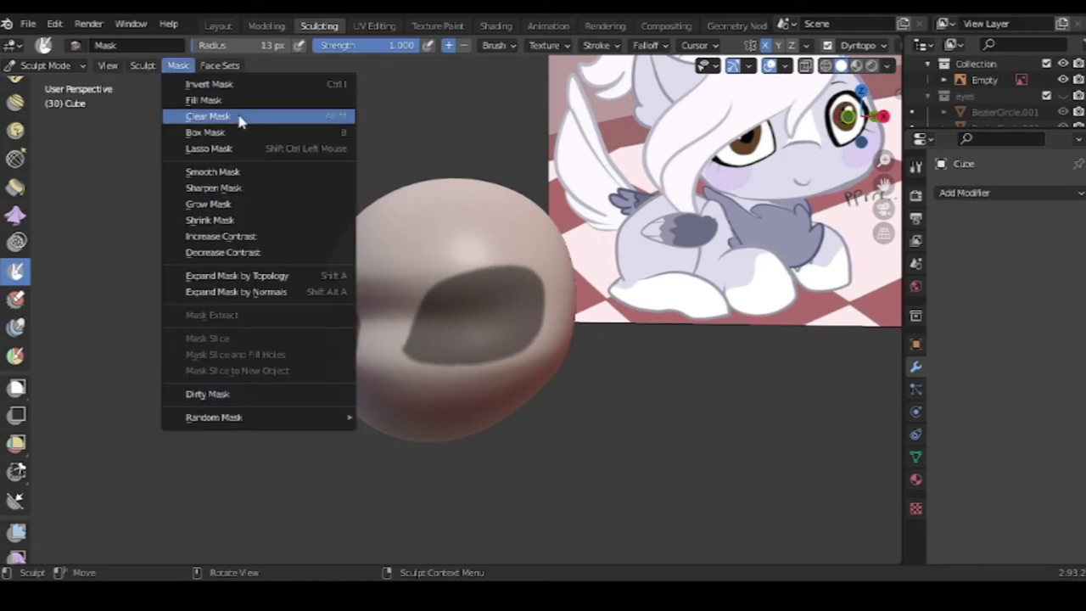
click(207, 84)
scroll(17, 381, up, 5)
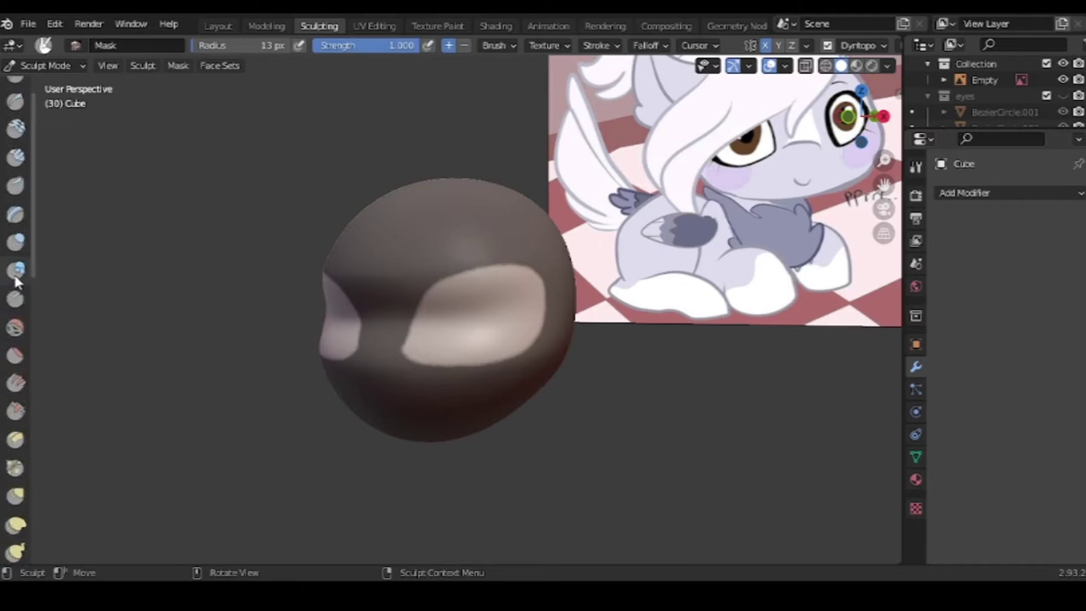
drag(468, 295, 429, 355)
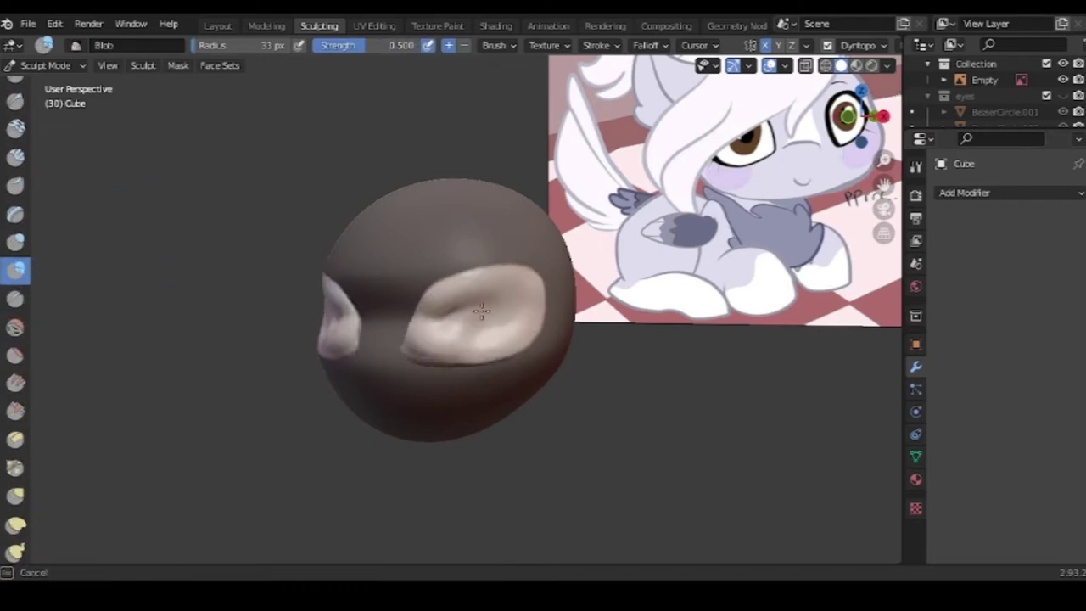
middle_drag(455, 326, 552, 395)
scroll(552, 395, up, 2)
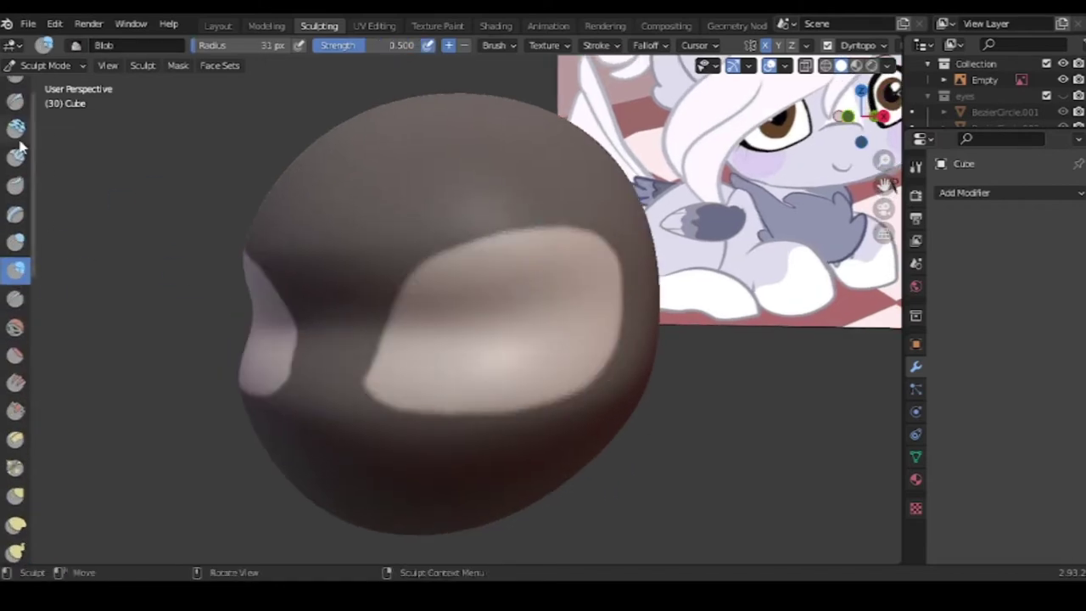
mouse_move(583, 287)
mouse_down()
mouse_move(503, 336)
mouse_move(511, 318)
mouse_up()
drag(517, 368, 589, 309)
drag(496, 348, 485, 275)
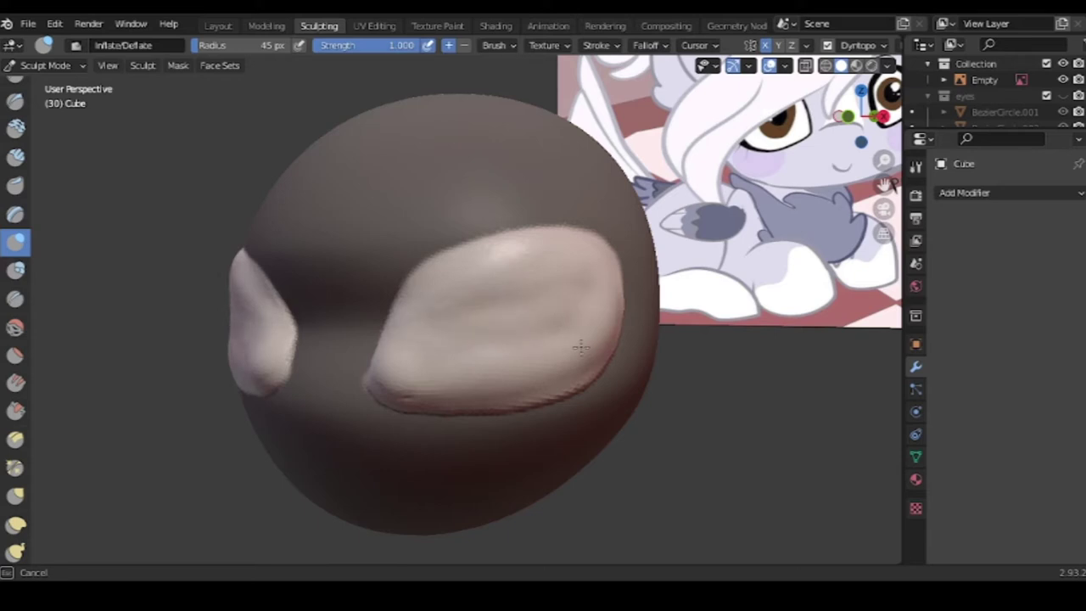
mouse_move(527, 254)
mouse_down()
mouse_move(434, 328)
mouse_move(414, 379)
mouse_up()
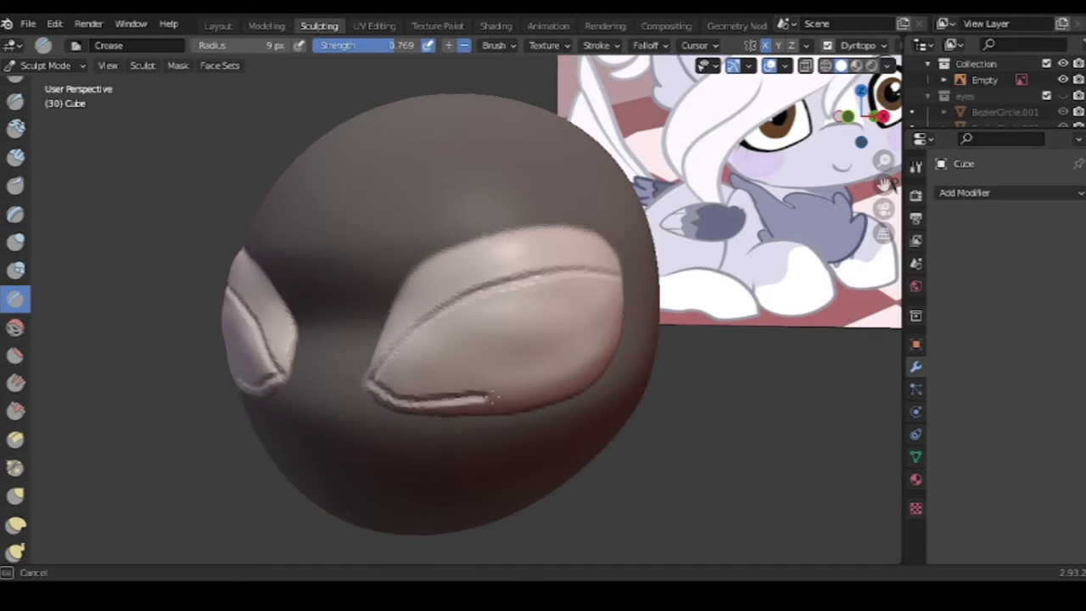
Undo the last crease stroke and set the brush to strength 1.000, radius 28 px
key(ctrl+z)
mouse_move(403, 327)
middle_down()
mouse_move(501, 441)
mouse_move(396, 363)
middle_up()
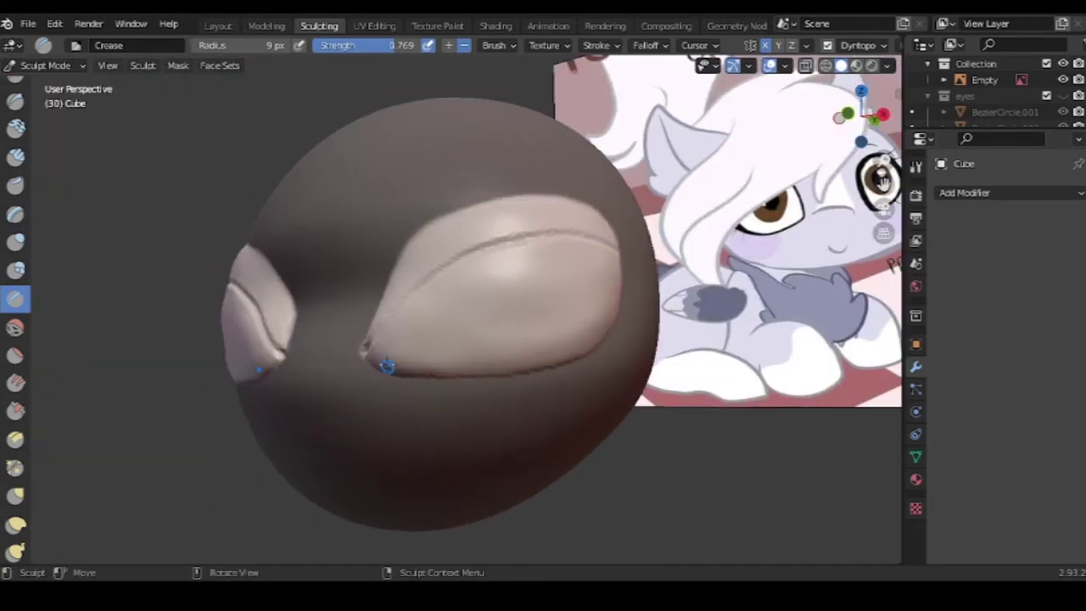
mouse_move(618, 316)
middle_down()
mouse_move(529, 358)
mouse_move(443, 347)
middle_up()
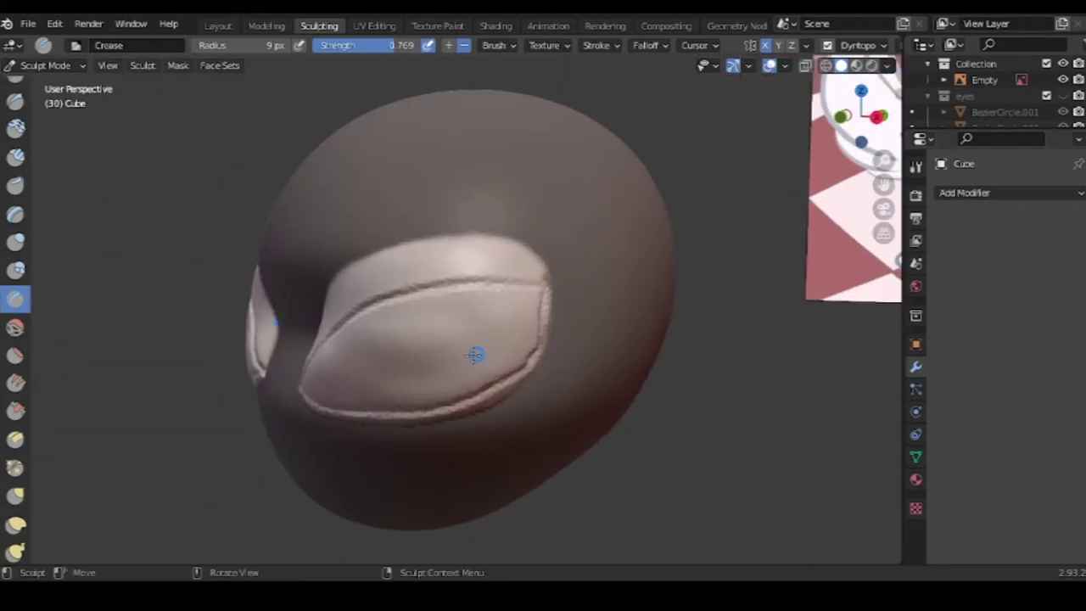
middle_drag(405, 442, 466, 329)
drag(402, 51, 428, 51)
drag(577, 331, 424, 357)
Clear the mask, undo the eye-patch crease lines, and reselect the Mask brush
click(179, 66)
click(207, 116)
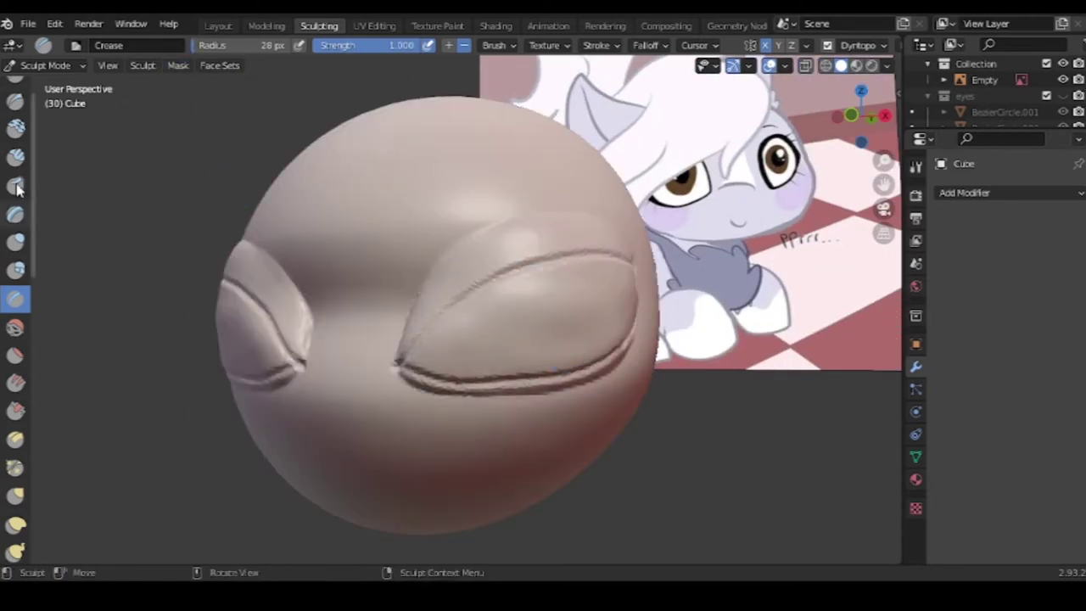
key(ctrl+z)
key(ctrl+z)
key(ctrl+z)
click(178, 65)
click(208, 115)
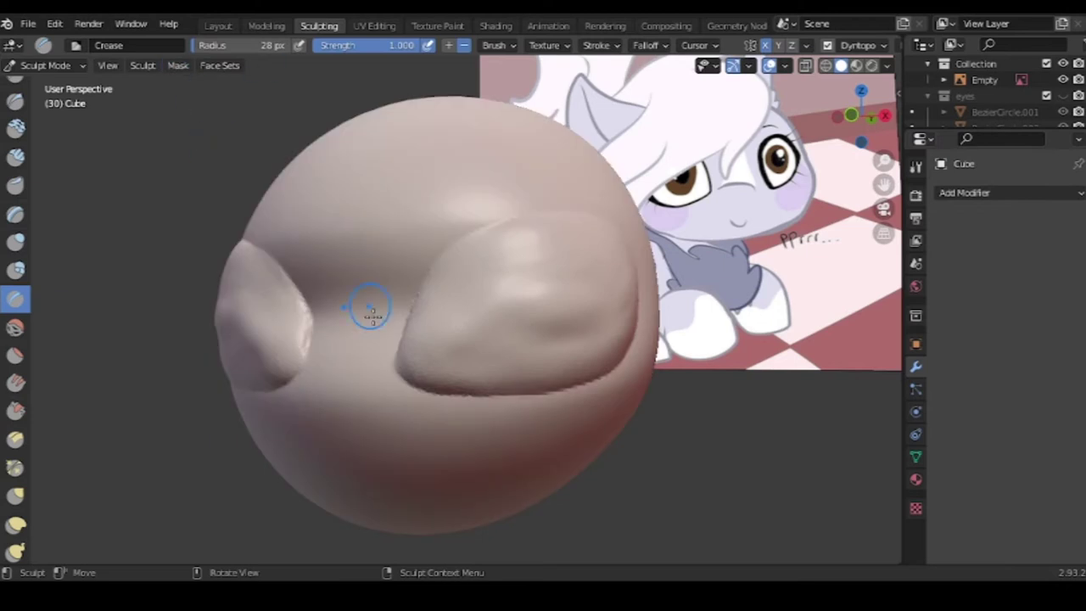
middle_drag(457, 327, 451, 329)
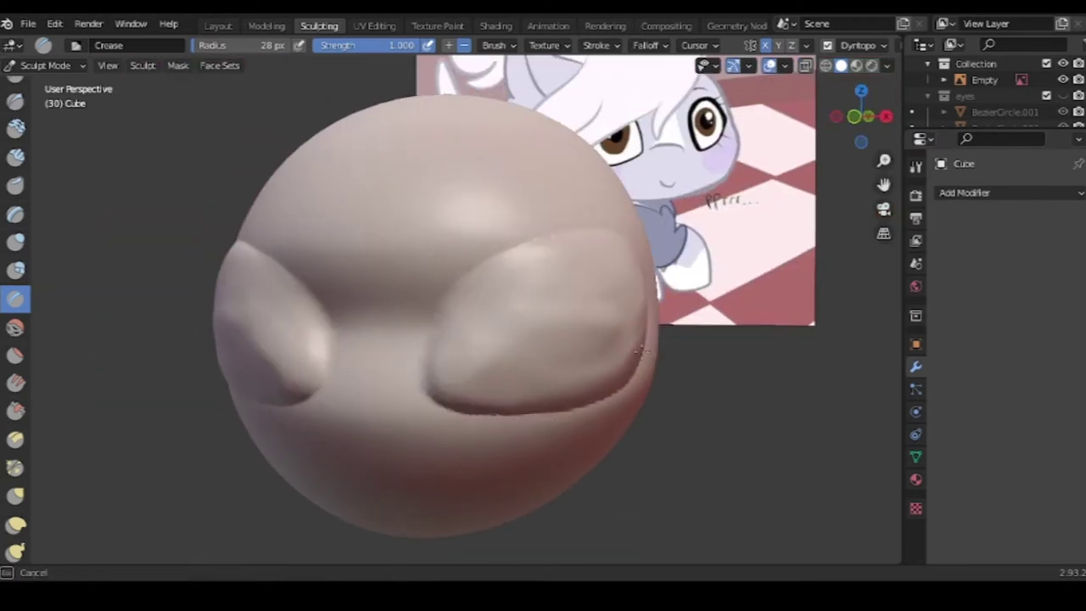
middle_drag(583, 389, 475, 347)
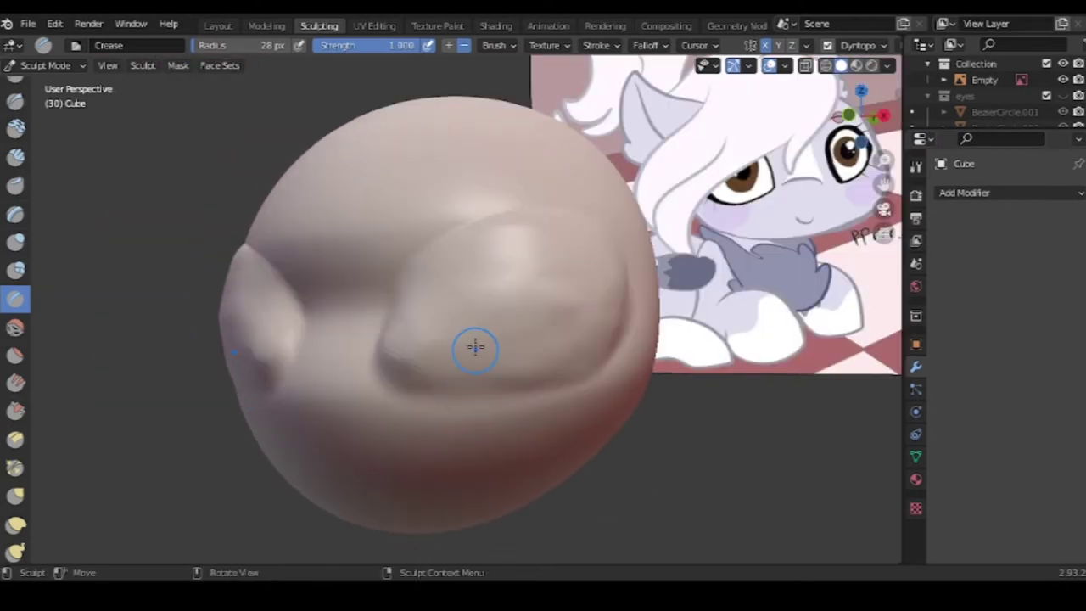
click(178, 65)
scroll(25, 390, down, 5)
click(16, 340)
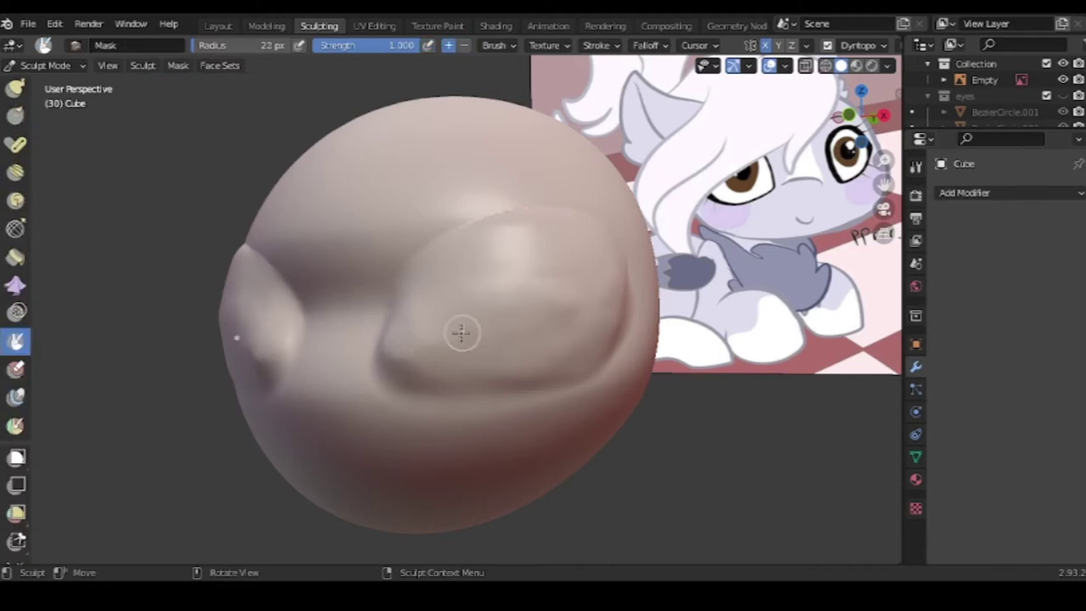
Mask the eye shapes, then invert the mask so only the eyes are editable
middle_drag(565, 347, 485, 286)
drag(485, 287, 497, 339)
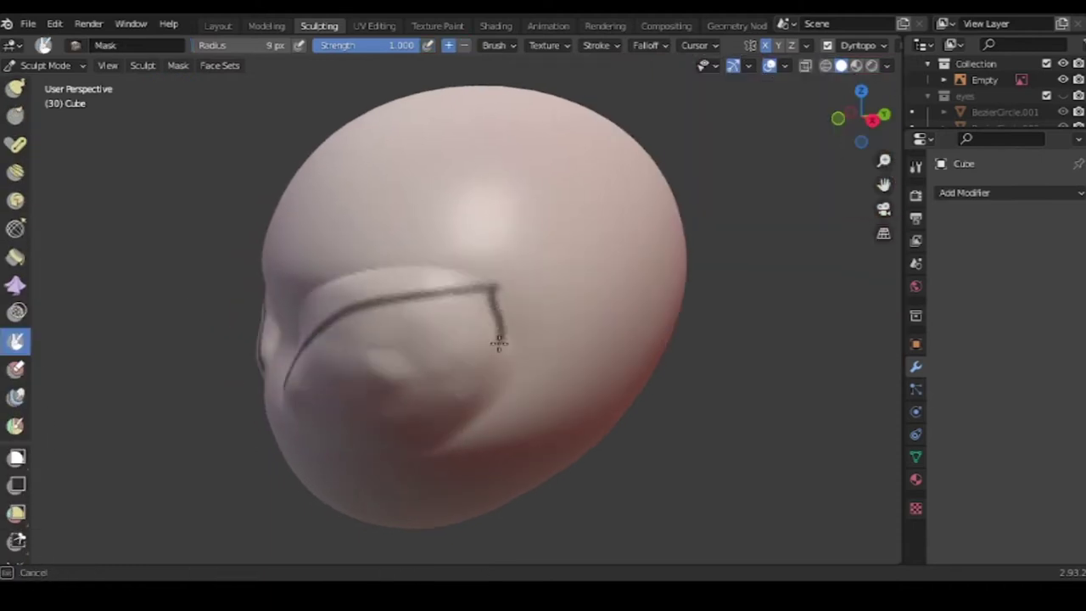
middle_drag(497, 340, 380, 357)
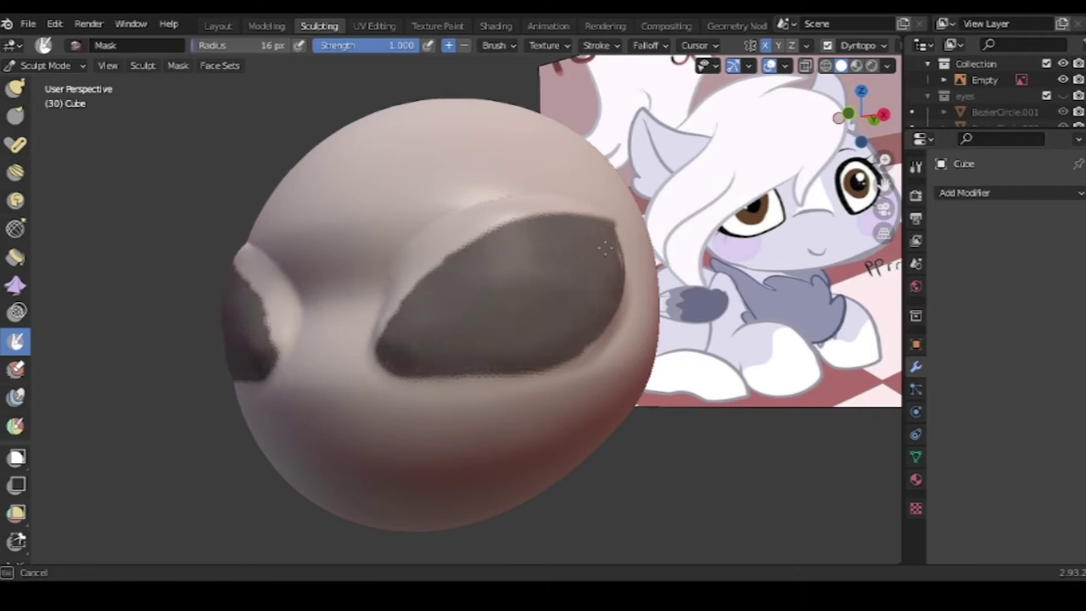
mouse_move(535, 413)
middle_down()
mouse_move(548, 339)
mouse_move(536, 257)
middle_up()
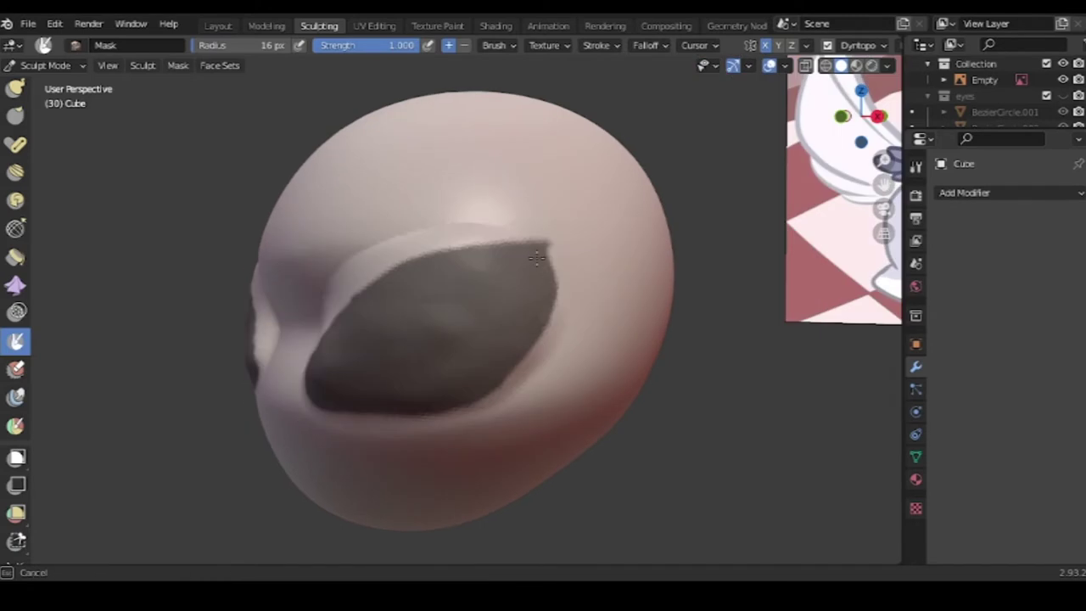
middle_drag(501, 414, 339, 254)
click(178, 65)
click(203, 82)
Carve creases along the eye sockets' upper edges to form sharp lids
scroll(17, 170, down, 5)
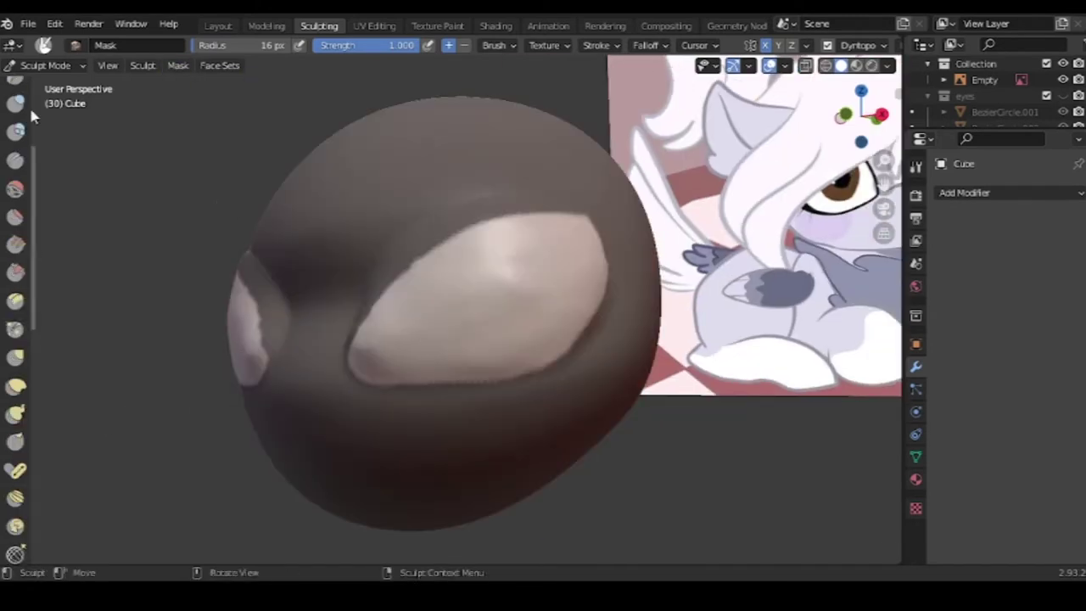
click(15, 320)
mouse_move(549, 251)
mouse_down()
mouse_move(393, 356)
mouse_move(538, 267)
mouse_move(466, 359)
mouse_up()
mouse_move(570, 284)
mouse_down()
mouse_move(454, 356)
mouse_move(574, 294)
mouse_move(504, 321)
mouse_up()
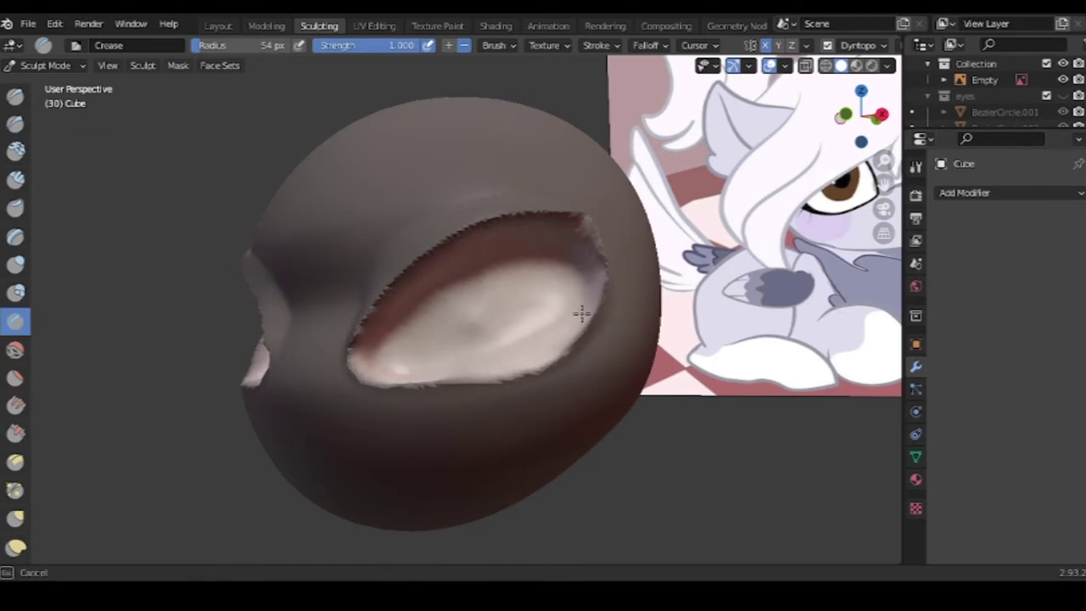
mouse_move(472, 391)
middle_down()
mouse_move(441, 339)
mouse_move(484, 315)
middle_up()
Clear the mask and try an Elastic Deform stroke on the rim, then undo it
click(177, 65)
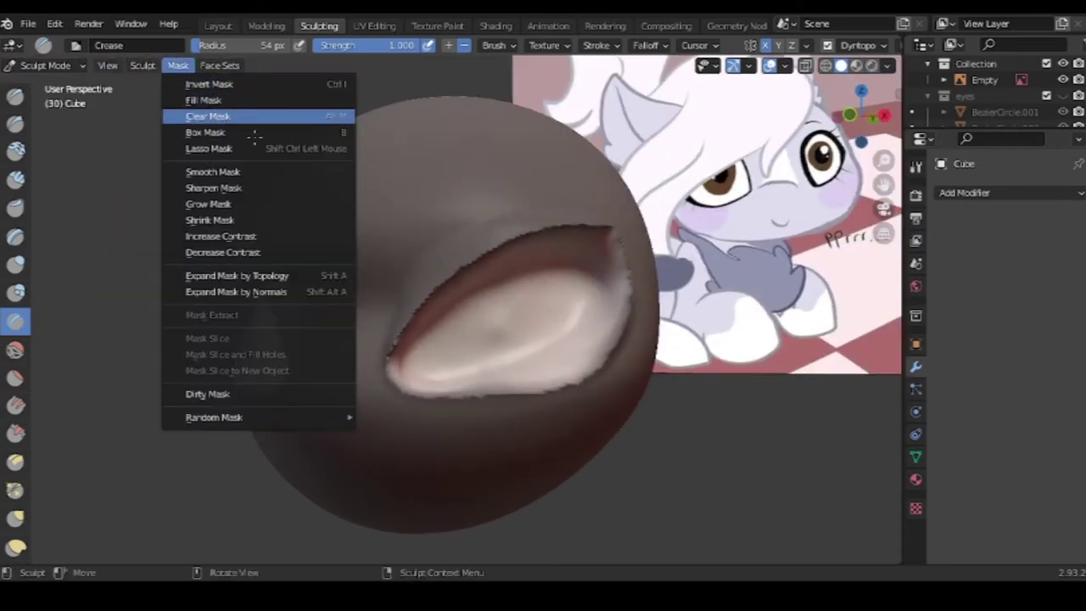
click(218, 114)
middle_drag(510, 394, 457, 440)
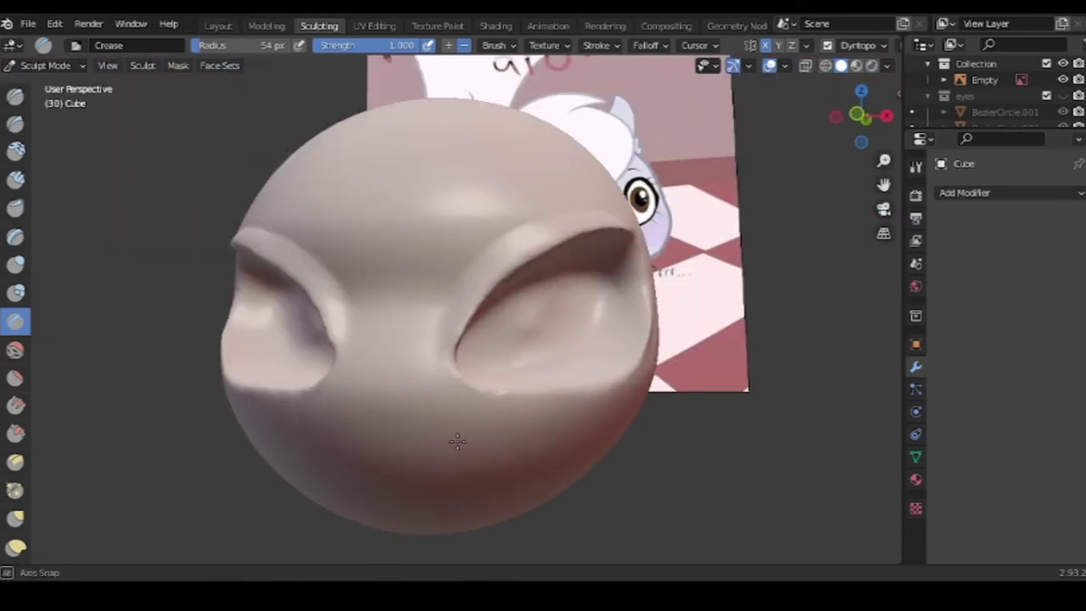
click(17, 546)
drag(463, 356, 459, 361)
key(ctrl+z)
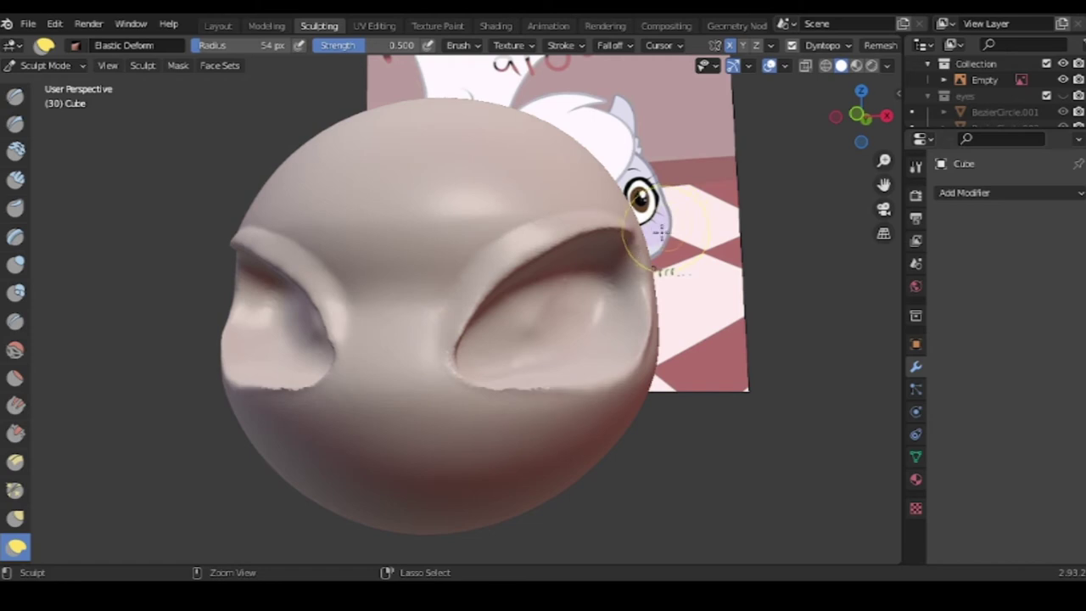
Clear the mask and pull the lower eye-socket rims into slanted almond shapes with Elastic Deform
key(ctrl+i)
click(177, 65)
click(204, 114)
mouse_move(453, 388)
middle_down()
mouse_move(598, 424)
mouse_move(392, 455)
mouse_move(745, 49)
middle_up()
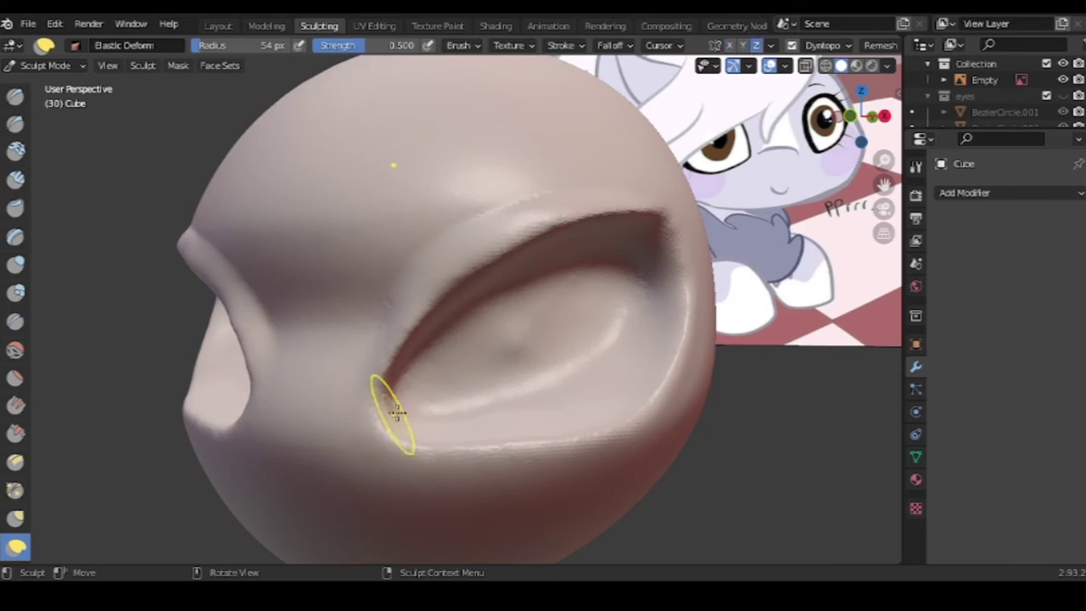
drag(400, 436, 400, 392)
middle_drag(399, 393, 290, 452)
middle_drag(310, 417, 472, 436)
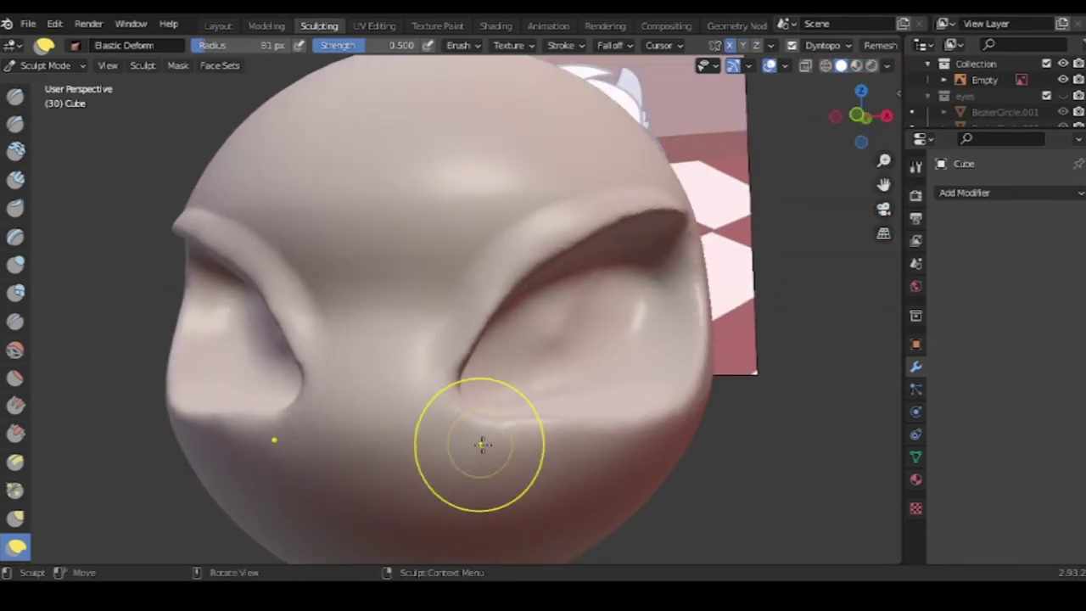
drag(472, 436, 448, 397)
mouse_move(556, 422)
middle_down()
mouse_move(359, 461)
mouse_move(430, 435)
mouse_move(453, 400)
mouse_move(351, 412)
mouse_move(714, 379)
mouse_move(703, 339)
middle_up()
Switch the head from Sculpt Mode back to Object Mode
scroll(363, 412, down, 4)
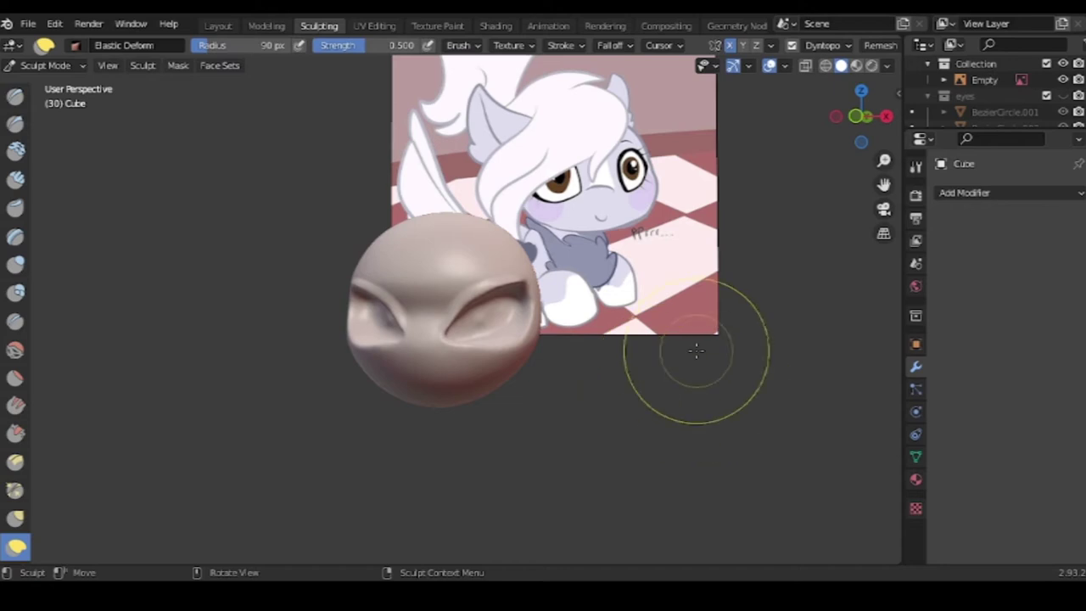
click(47, 65)
click(48, 82)
click(28, 24)
Save the file under a new name and add a new cube beside the head
click(68, 148)
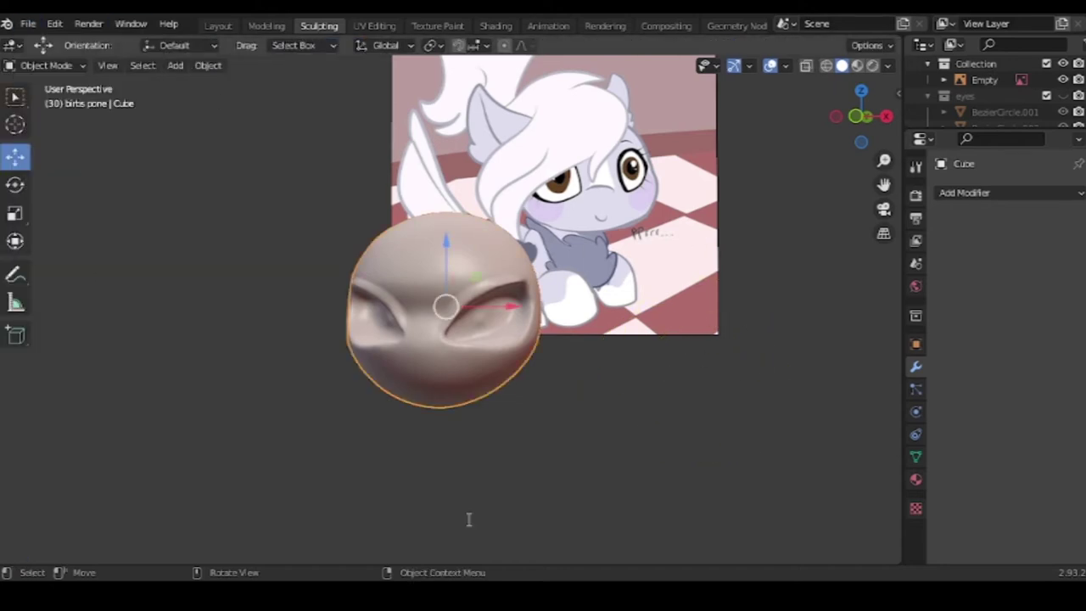
mouse_move(599, 350)
middle_down()
mouse_move(567, 431)
mouse_move(671, 356)
mouse_move(610, 417)
mouse_move(679, 437)
middle_up()
click(671, 357)
key(shift+a)
click(776, 267)
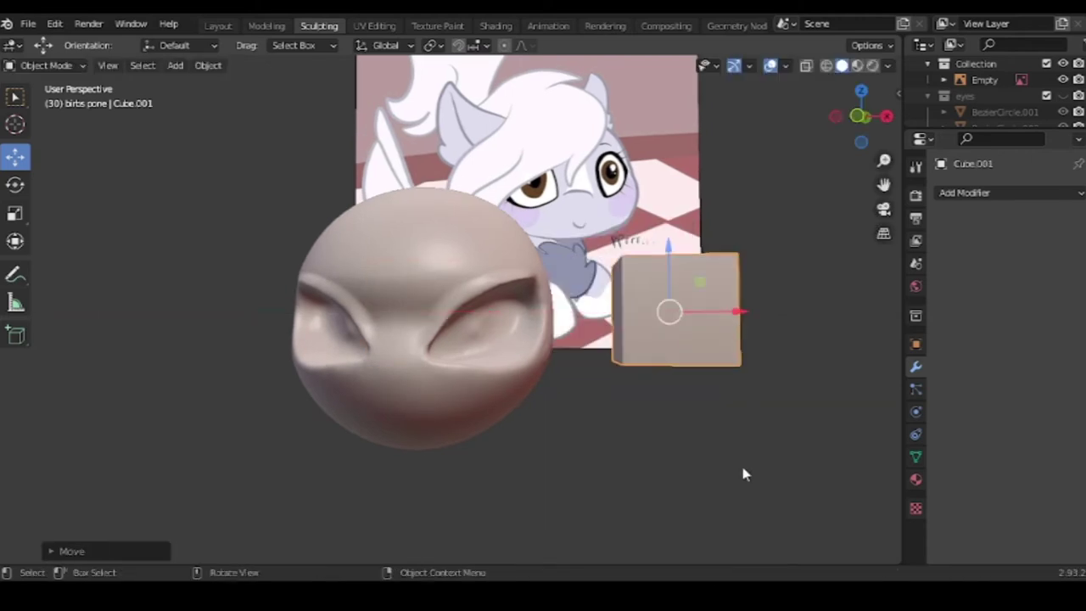
Subdivide the cube and shift its lower cage vertices along Y into an egg shape
click(963, 192)
middle_drag(849, 339, 731, 414)
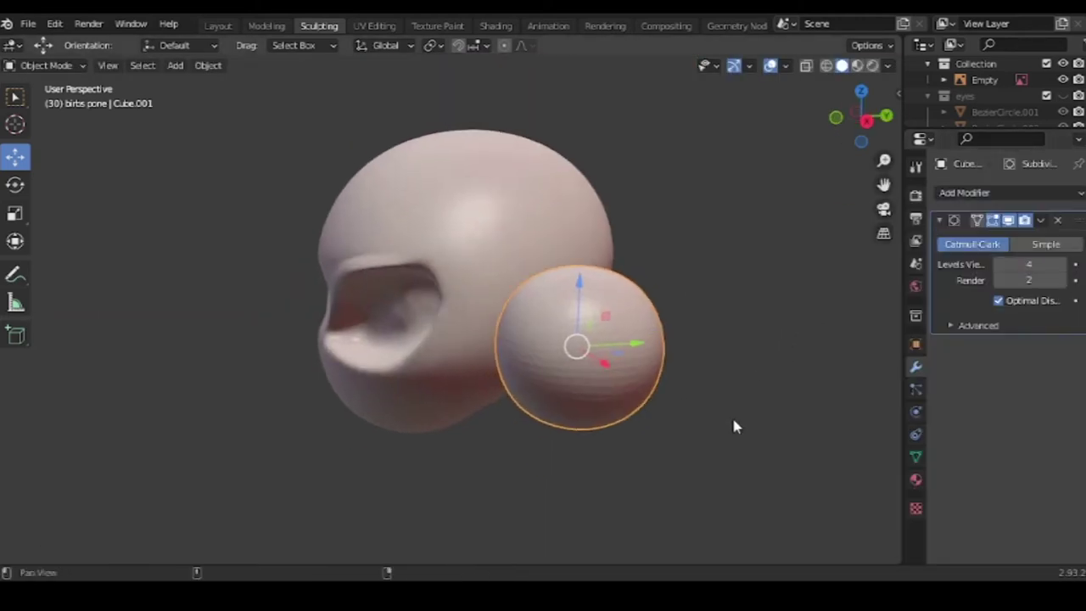
key(Tab)
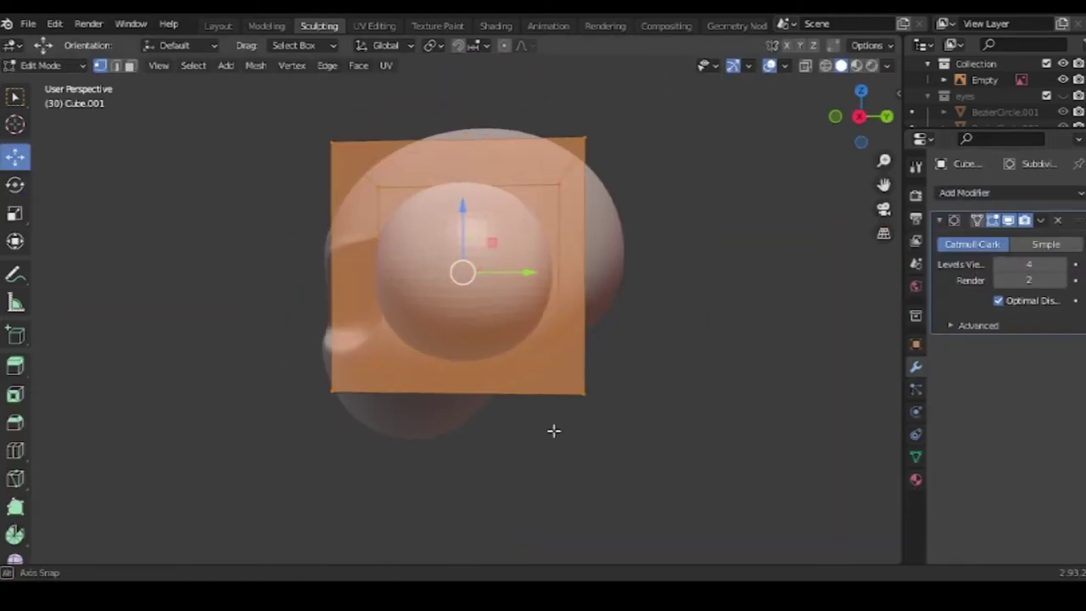
drag(599, 363, 806, 414)
mouse_move(806, 416)
middle_down()
mouse_move(444, 406)
mouse_move(412, 221)
middle_up()
key(g)
key(y)
click(461, 381)
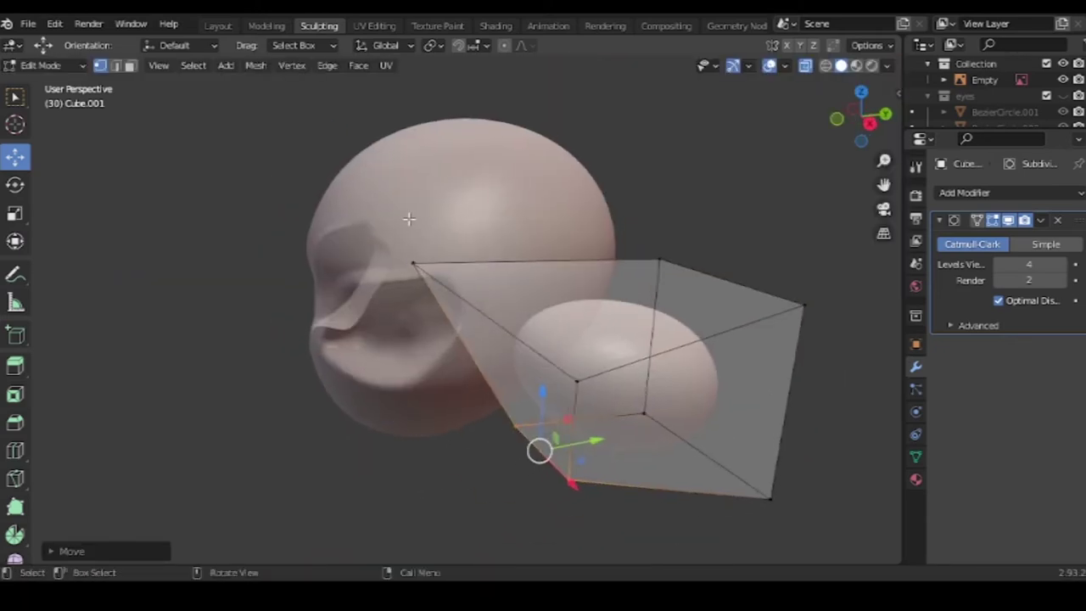
Move the egg into the head, checking its placement from the front view
key(g)
click(625, 416)
key(Tab)
middle_drag(530, 296, 744, 380)
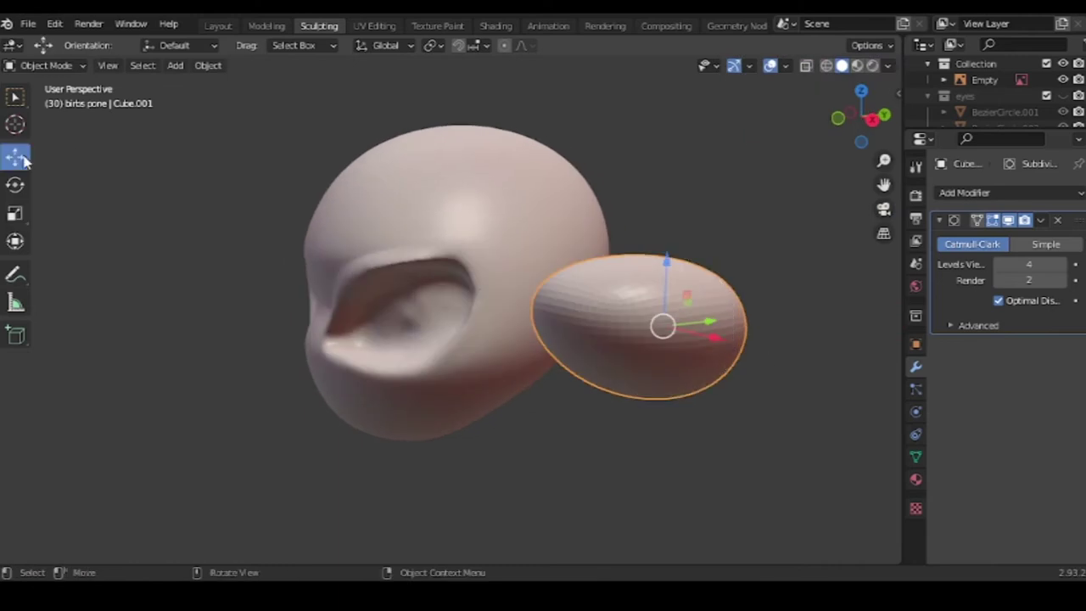
drag(661, 323, 552, 334)
key(KP_1)
middle_drag(418, 233, 551, 419)
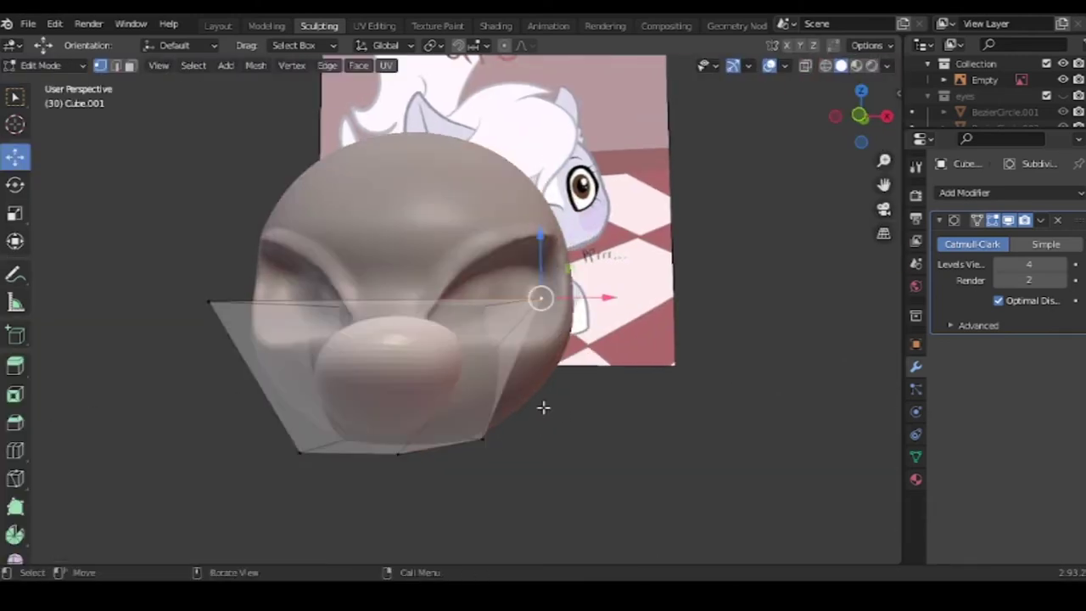
key(Tab)
key(Tab)
Stretch part of the egg's cage along the Y axis to lengthen the muzzle
key(Tab)
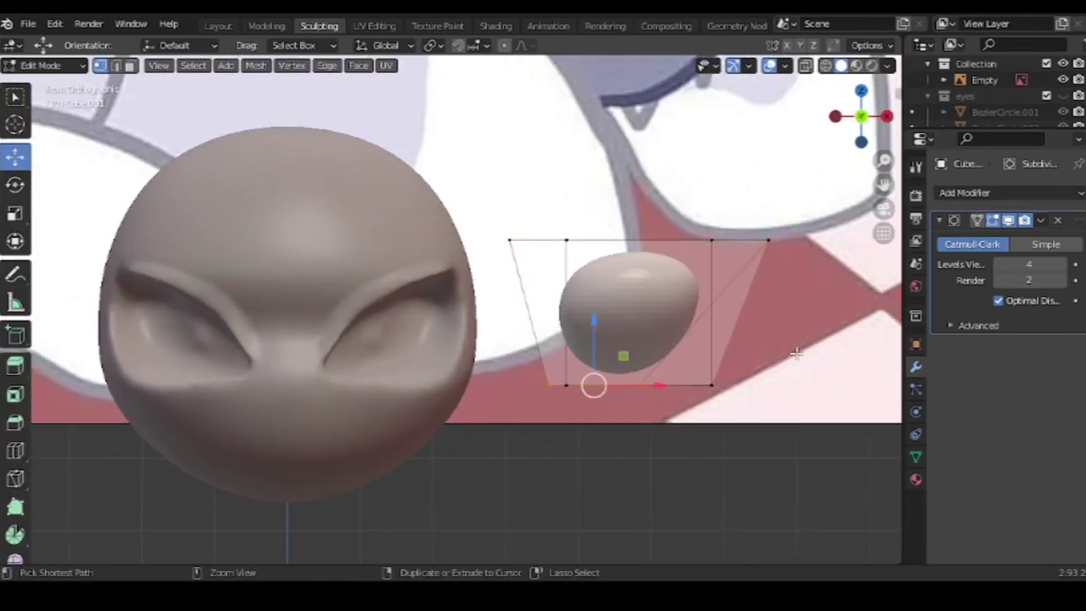
middle_drag(722, 405, 639, 337)
drag(361, 226, 637, 402)
mouse_move(501, 311)
middle_down()
mouse_move(497, 396)
mouse_move(395, 451)
middle_up()
key(g)
key(y)
click(659, 427)
key(KP_1)
key(Tab)
Seat the egg on the head's lower front, adjusting its depth from the right side view
key(g)
click(288, 356)
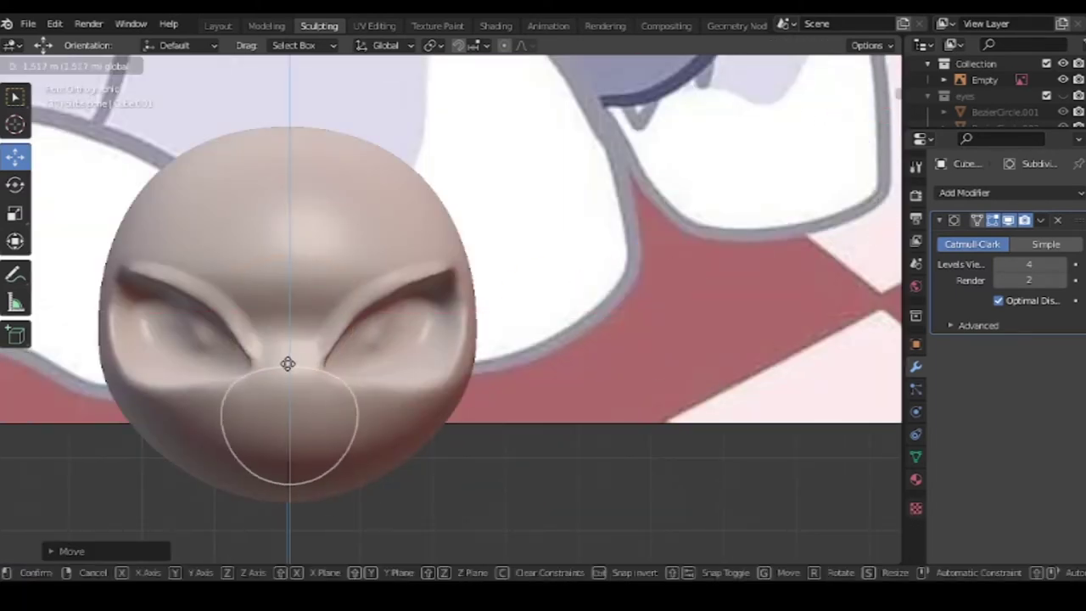
key(KP_3)
drag(517, 416, 373, 416)
mouse_move(374, 417)
middle_down()
mouse_move(646, 465)
mouse_move(560, 419)
mouse_move(446, 407)
mouse_move(498, 522)
mouse_move(763, 382)
middle_up()
click(1040, 220)
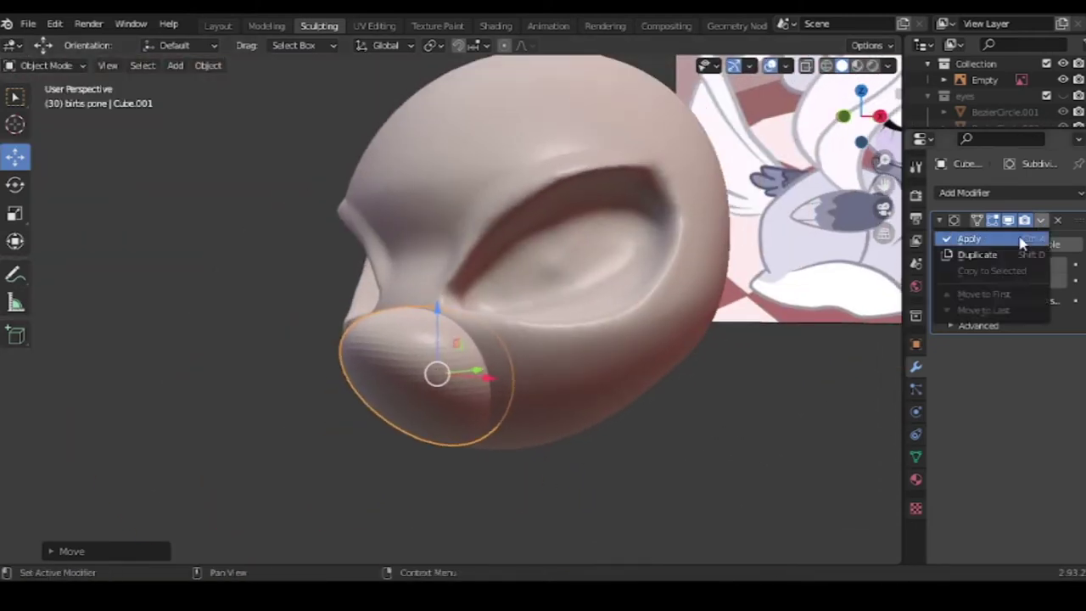
Apply the nose's Subdivision modifier and rename the head to 'kepala'
click(962, 238)
click(698, 310)
click(424, 373)
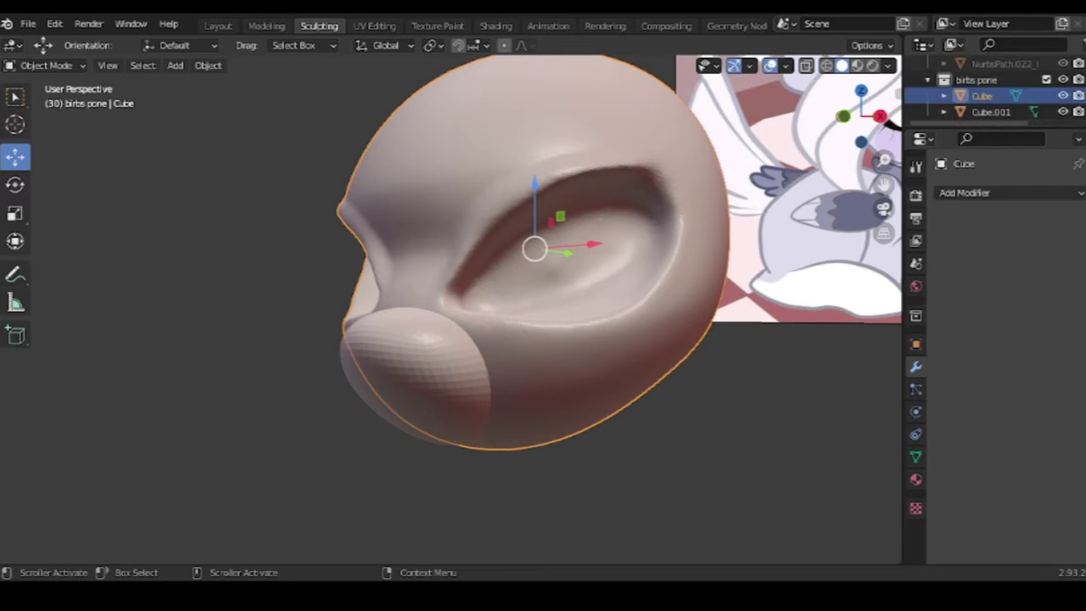
text(kepala)
key(Return)
click(488, 367)
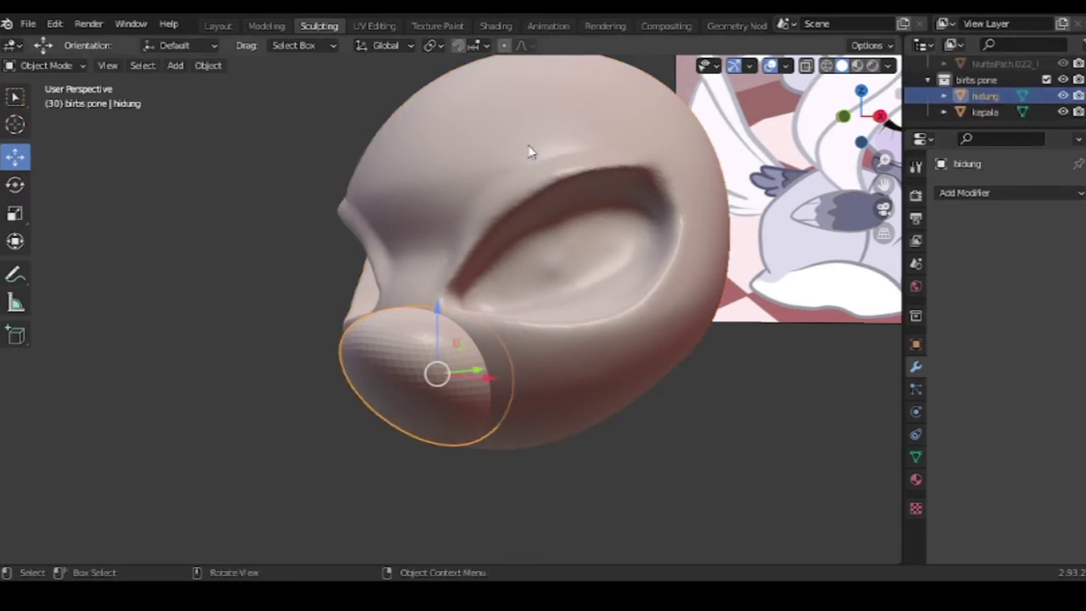
Hide the head and put the nose in Sculpt Mode with dynamic topology enabled
click(1062, 112)
click(984, 96)
click(46, 66)
click(42, 116)
click(827, 45)
click(788, 97)
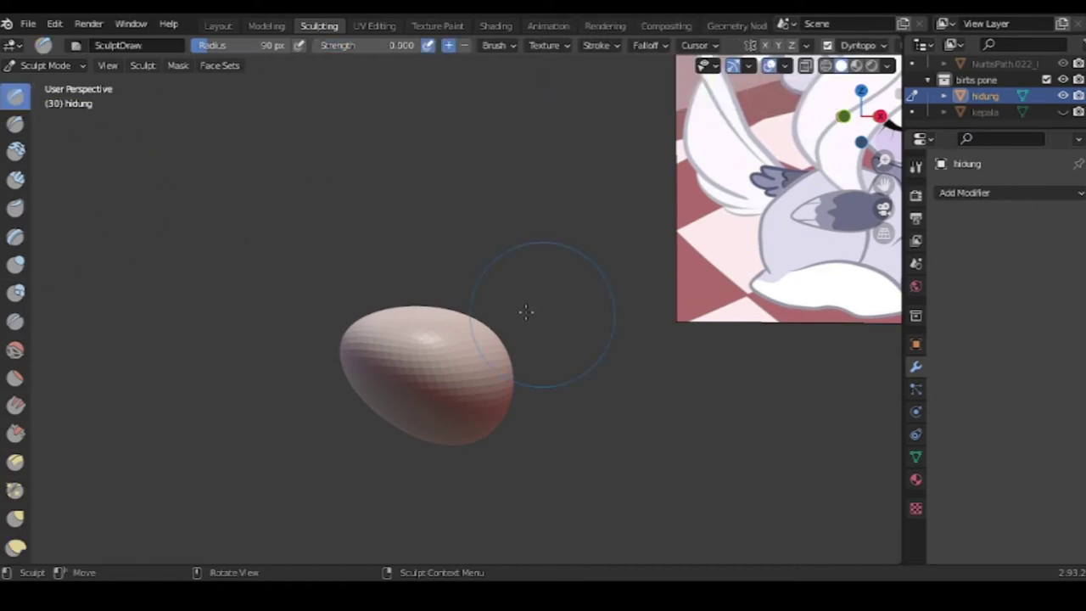
Show kepala again and smooth the nose's faceted surface with the Smooth brush
mouse_move(399, 336)
middle_down()
mouse_move(308, 388)
mouse_move(419, 347)
middle_up()
click(1062, 112)
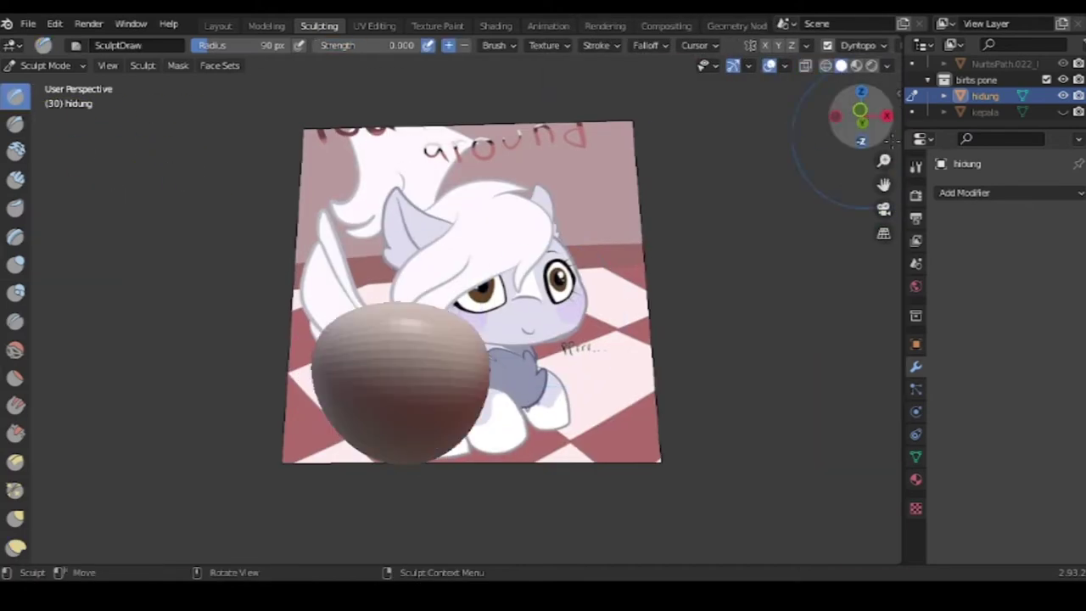
middle_drag(509, 339, 351, 476)
scroll(351, 476, up, 5)
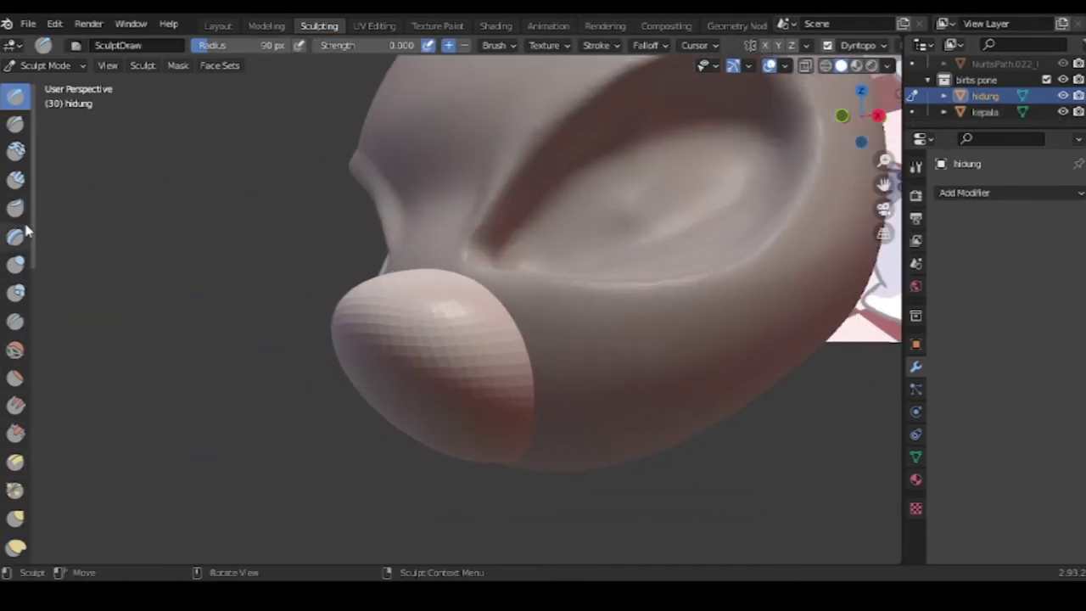
middle_drag(450, 433, 381, 470)
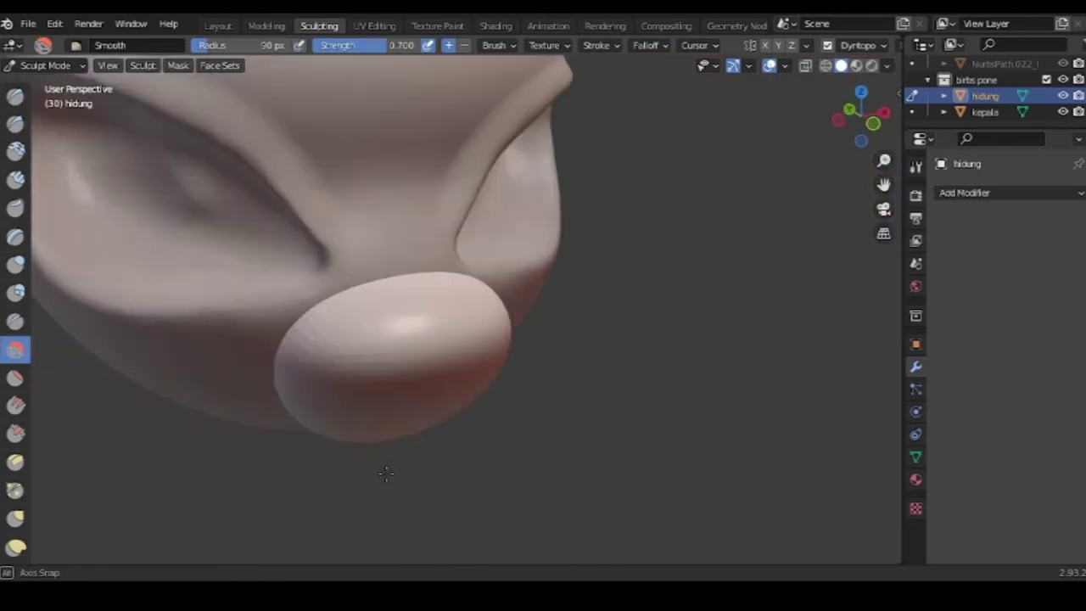
click(1062, 112)
mouse_move(610, 300)
middle_down()
mouse_move(421, 317)
mouse_move(462, 376)
middle_up()
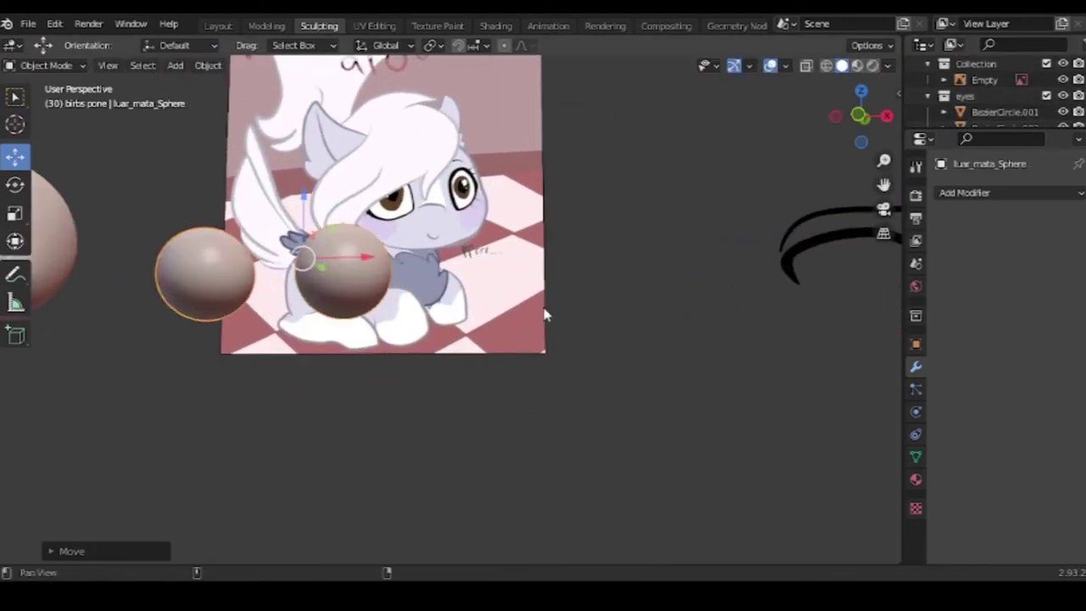
Clear the parent from the eye spheres with Alt+P
drag(574, 307, 510, 309)
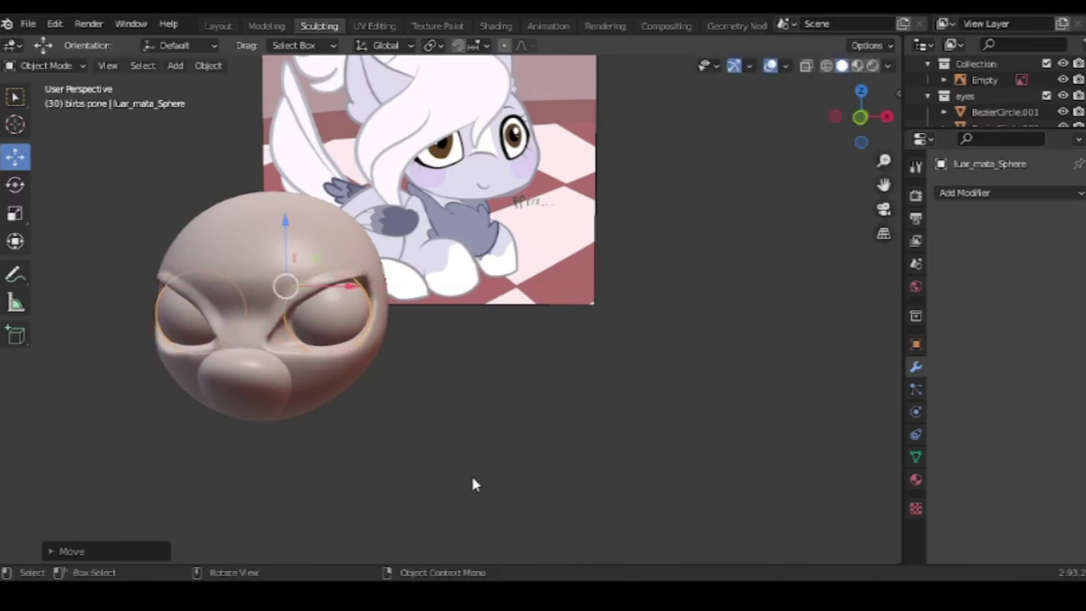
key(s)
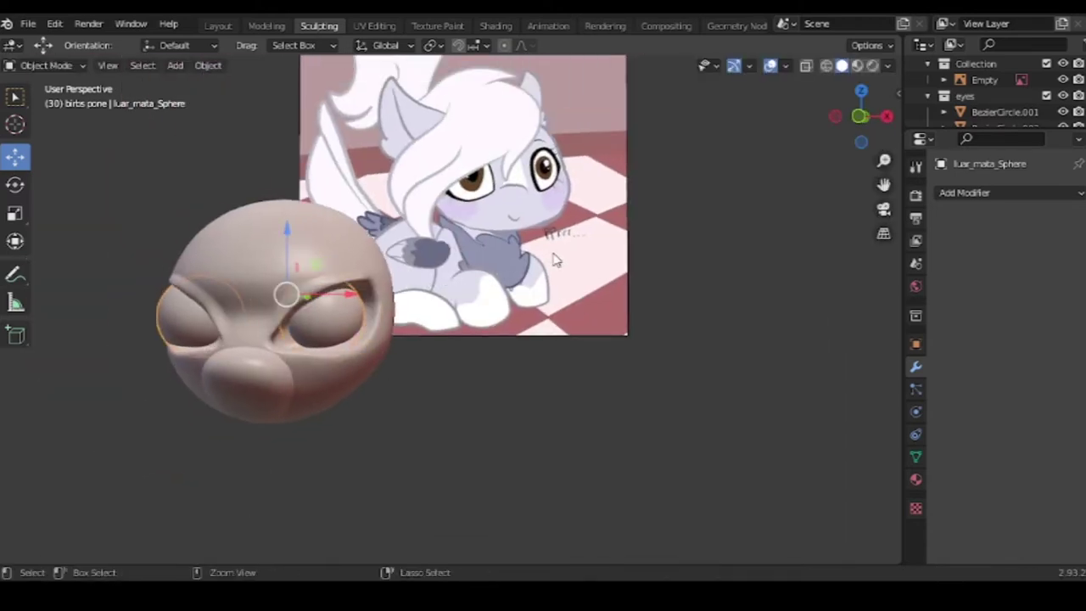
key(ctrl+z)
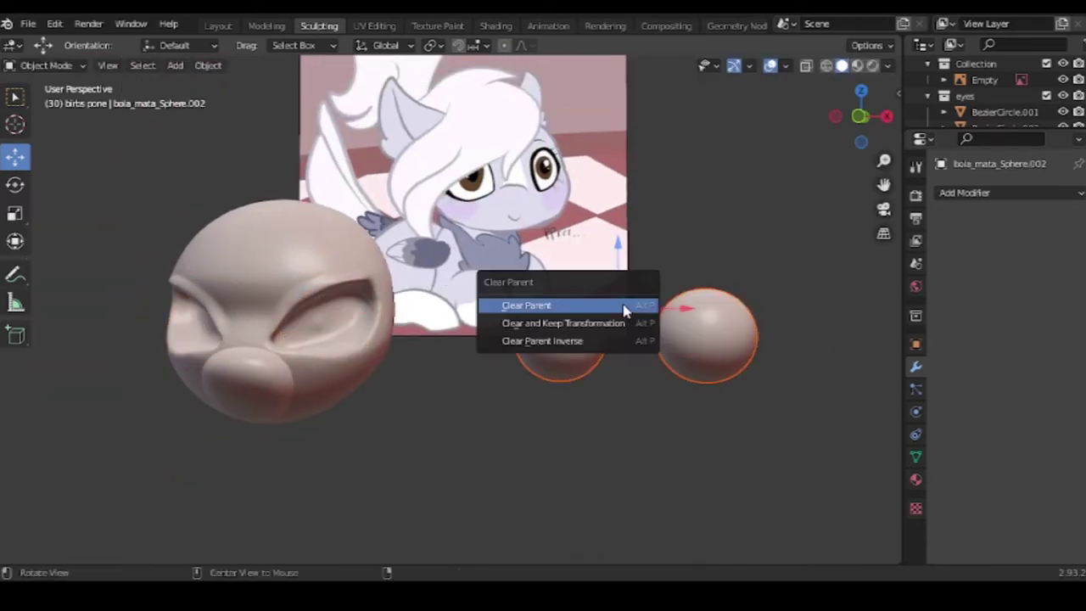
shift+click(568, 312)
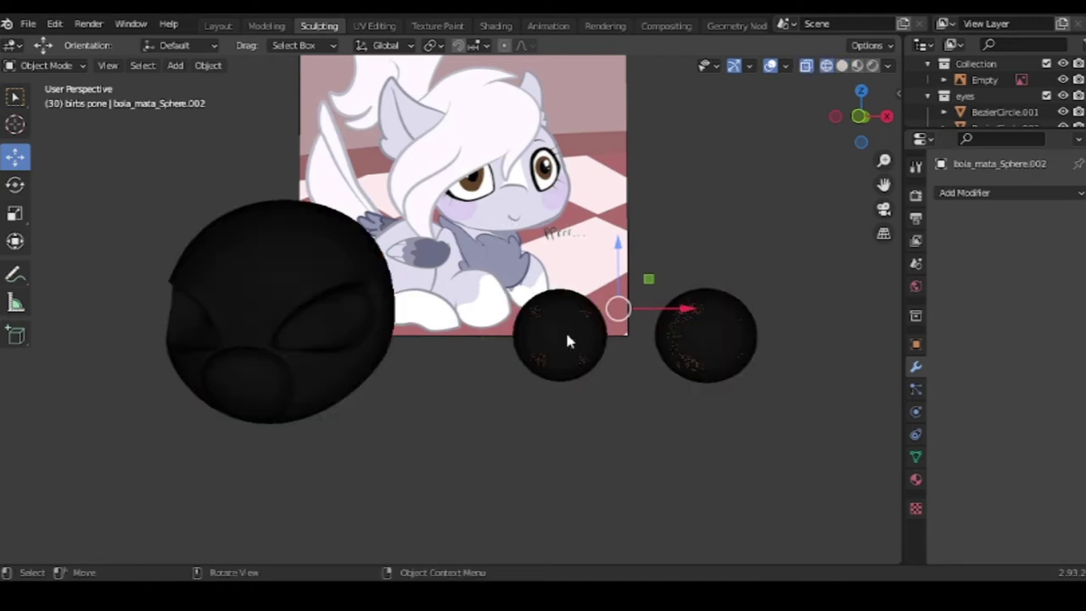
Delete the spare orange sphere's mesh in Edit Mode using see-through shading
click(842, 65)
click(46, 102)
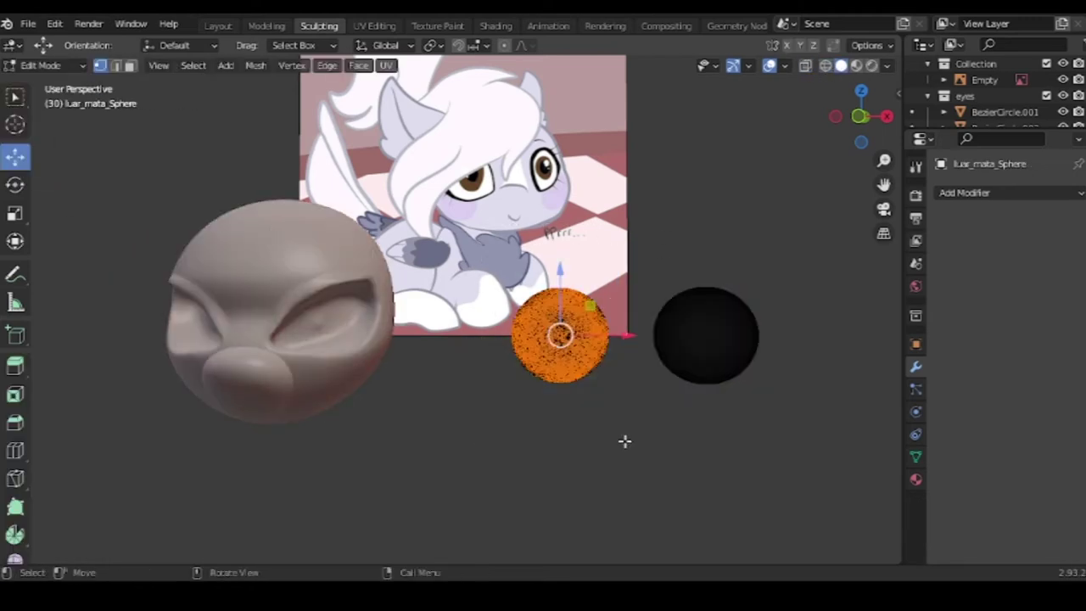
click(805, 65)
click(638, 360)
key(x)
click(572, 294)
key(Tab)
click(704, 335)
click(46, 66)
click(47, 101)
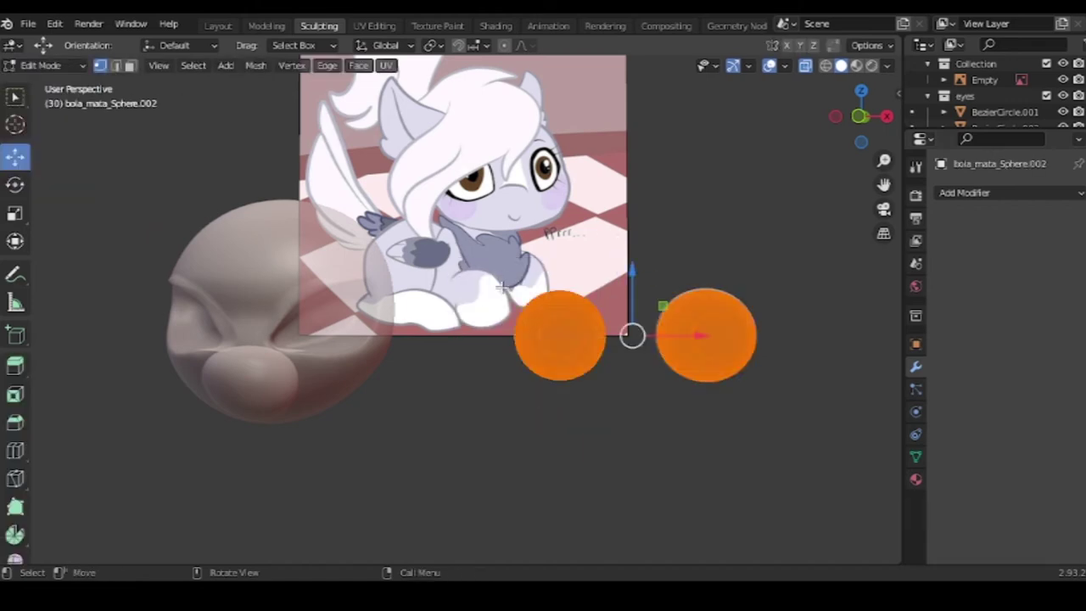
key(x)
click(558, 302)
Move the remaining eyeball along X into the head's eye socket, checking from the front
key(Tab)
key(alt+z)
key(g)
key(x)
click(352, 280)
middle_drag(353, 280, 563, 356)
key(KP_1)
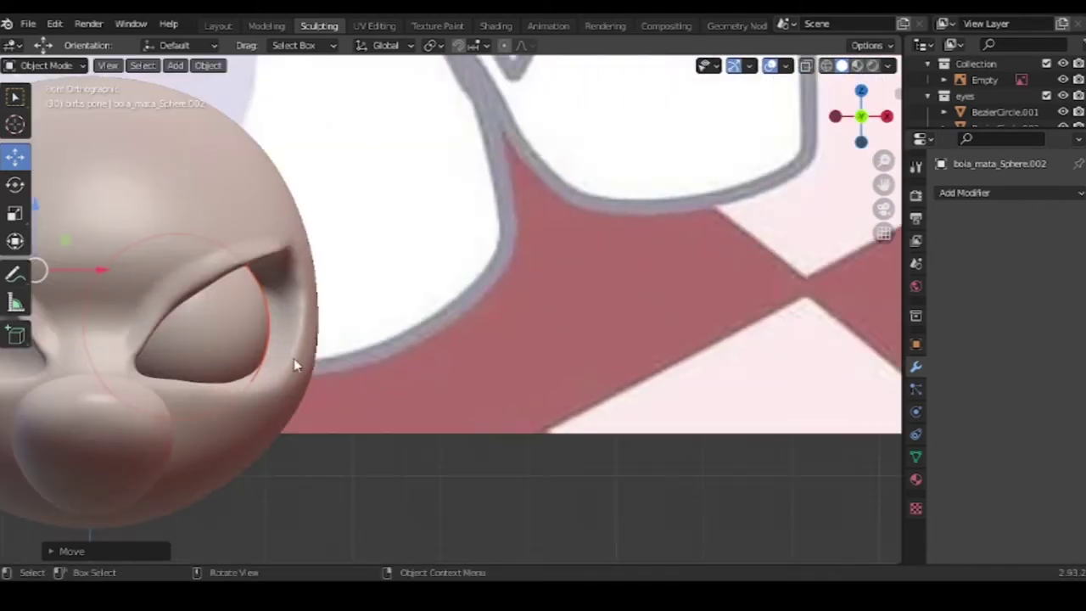
middle_drag(356, 376, 538, 294)
scroll(654, 303, up, 3)
mouse_move(654, 303)
middle_down()
mouse_move(596, 331)
mouse_move(646, 360)
mouse_move(702, 415)
middle_up()
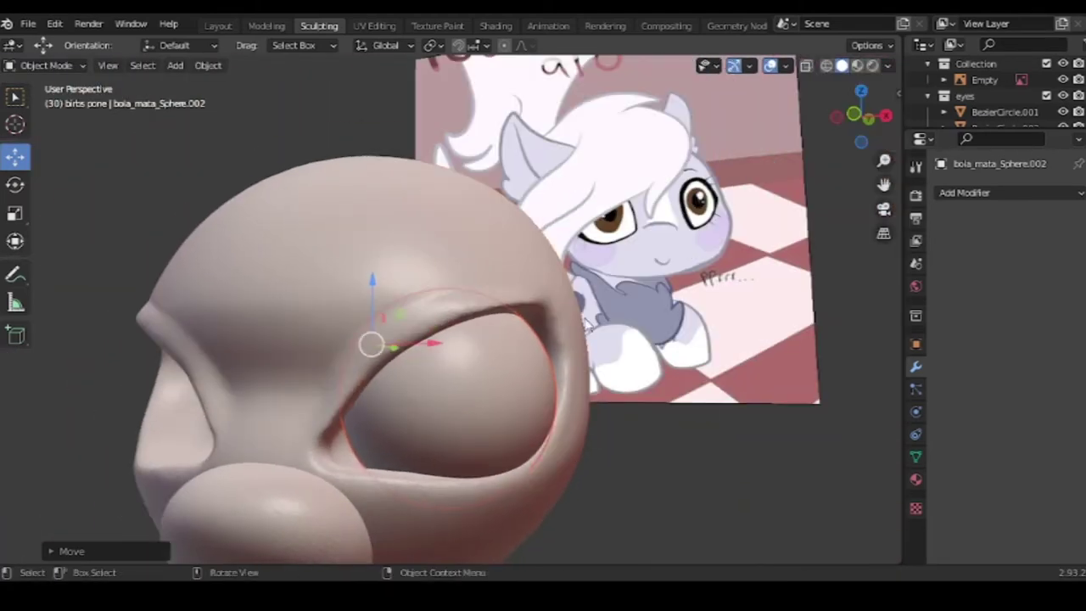
click(53, 123)
scroll(678, 382, down, 3)
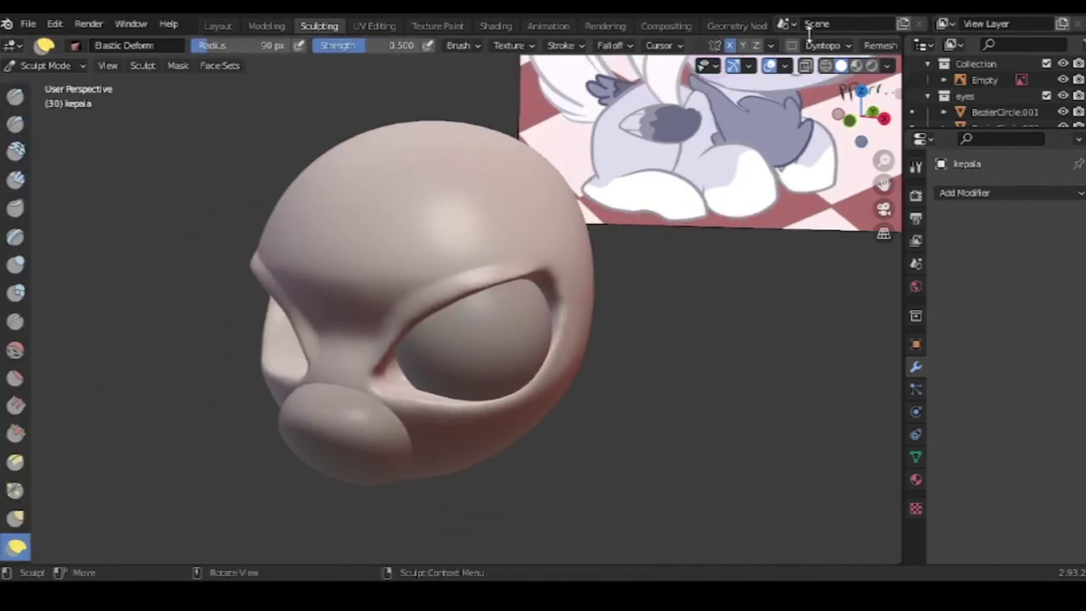
Sculpt the eyelid rim around the eyeball with the Elastic Deform brush
middle_drag(702, 255, 545, 424)
scroll(494, 354, up, 4)
mouse_move(495, 354)
middle_down()
mouse_move(529, 424)
mouse_move(436, 286)
mouse_move(514, 492)
mouse_move(402, 342)
mouse_move(373, 322)
middle_up()
scroll(359, 315, up, 3)
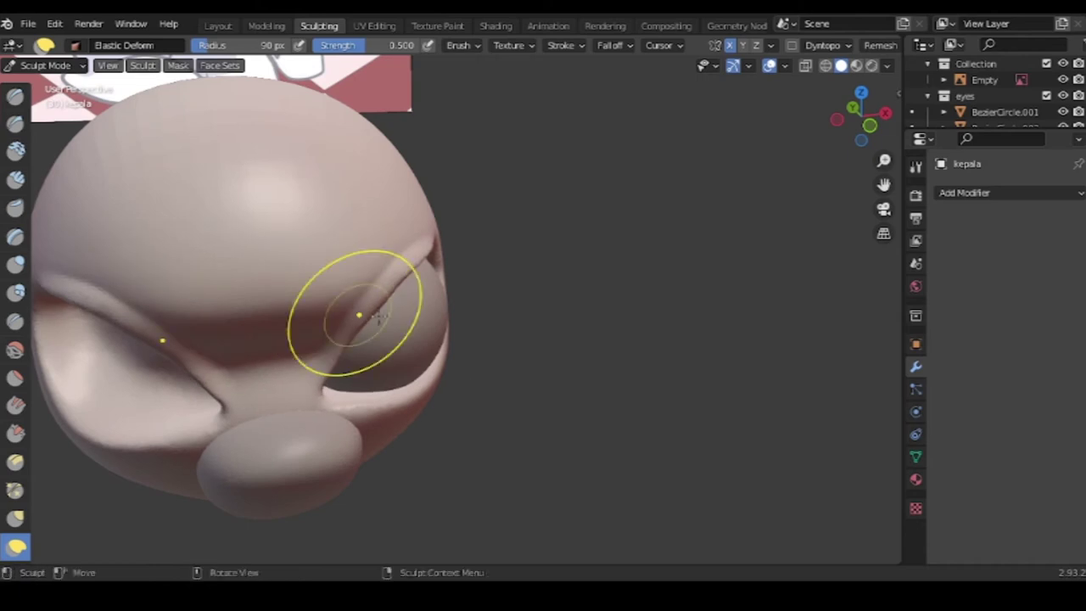
scroll(242, 314, down, 3)
mouse_move(243, 314)
middle_down()
mouse_move(585, 362)
mouse_move(514, 337)
middle_up()
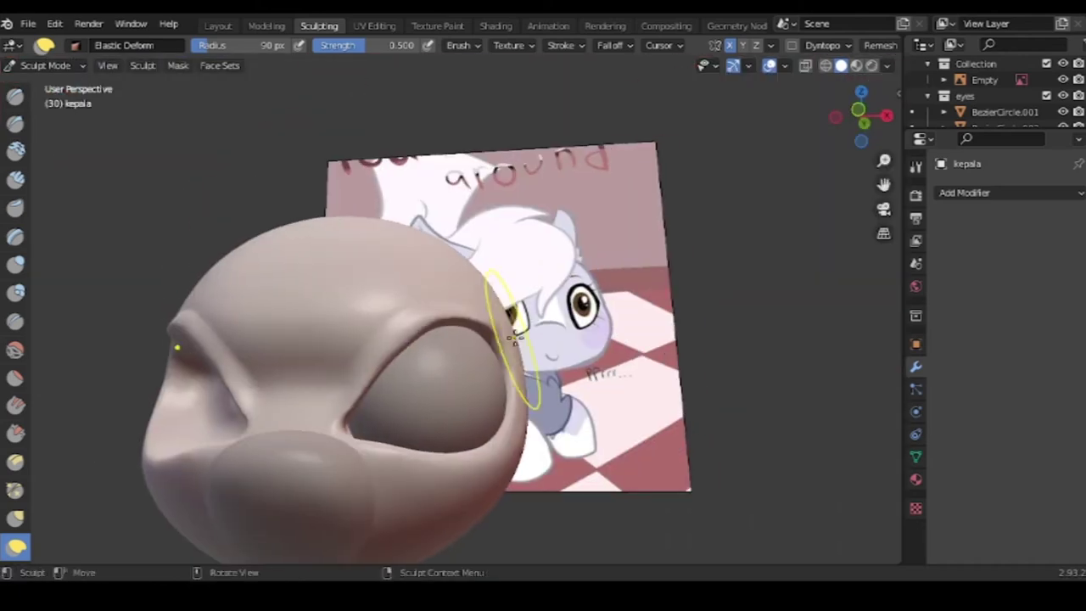
mouse_move(457, 318)
middle_down()
mouse_move(375, 400)
mouse_move(391, 365)
mouse_move(546, 339)
mouse_move(727, 369)
mouse_move(611, 356)
mouse_move(509, 365)
mouse_move(695, 280)
middle_up()
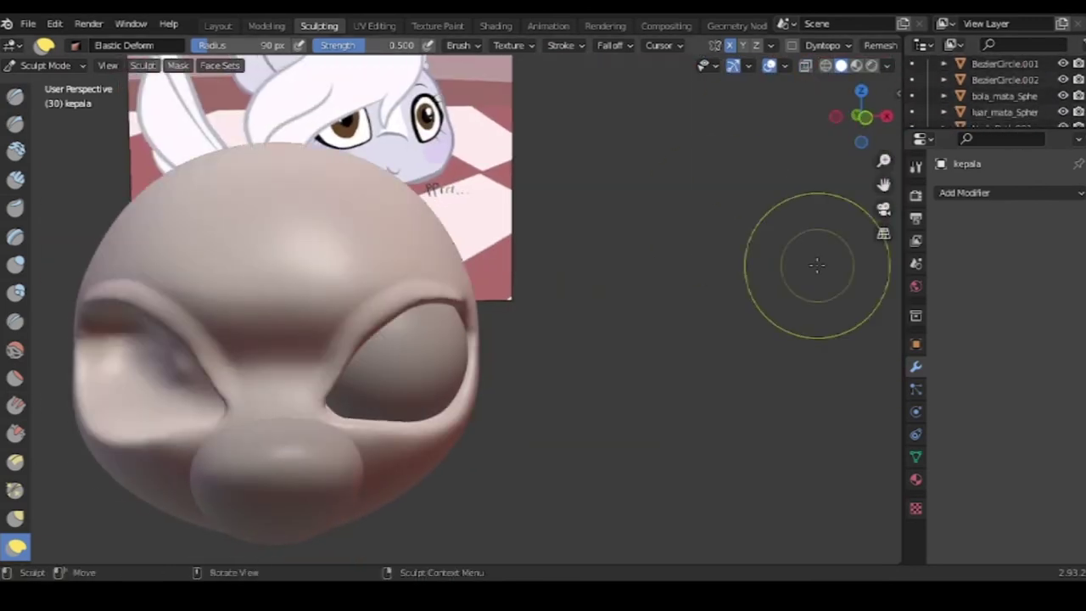
Give the eyeball a Mirror modifier using kepala as the mirror object
key(ctrl+Tab)
click(406, 361)
click(965, 192)
click(785, 327)
click(1044, 305)
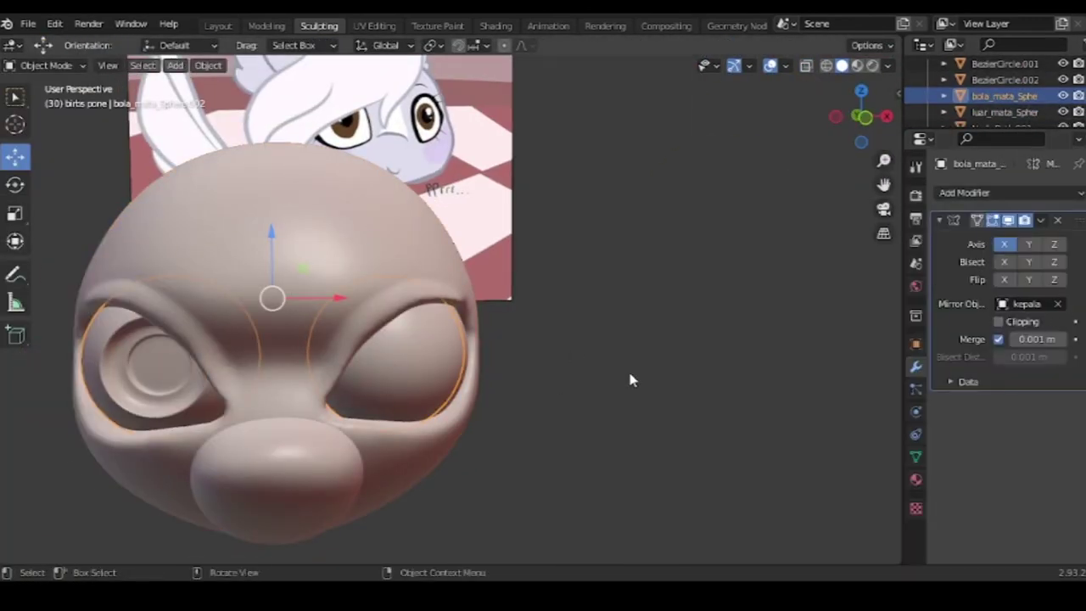
click(1003, 112)
click(964, 192)
click(785, 326)
click(1027, 305)
click(352, 251)
mouse_move(660, 370)
middle_down()
mouse_move(709, 309)
mouse_move(638, 452)
mouse_move(645, 393)
mouse_move(656, 429)
middle_up()
key(shift+a)
Place a new cube beside the head along X with Subdivision Surface at viewport level 4
key(g)
key(x)
click(681, 485)
middle_drag(682, 485, 645, 458)
click(965, 192)
click(965, 193)
click(764, 531)
drag(1054, 273, 1070, 274)
Raise and narrow the cube's top into an ear tip and shrink its bottom face
key(Tab)
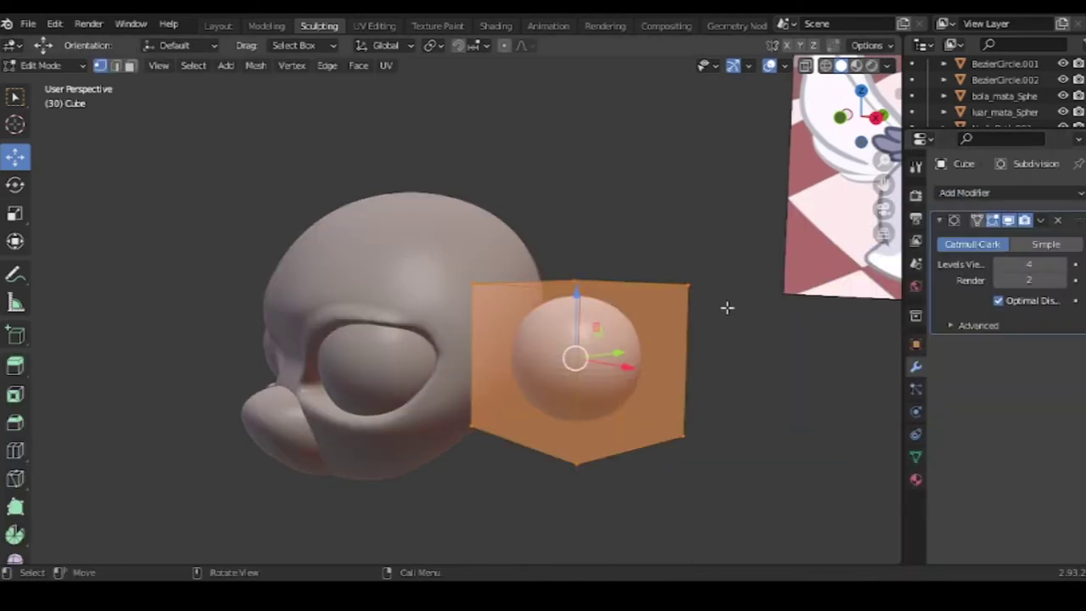
middle_drag(727, 308, 653, 255)
key(g)
key(z)
key(s)
click(653, 142)
click(15, 450)
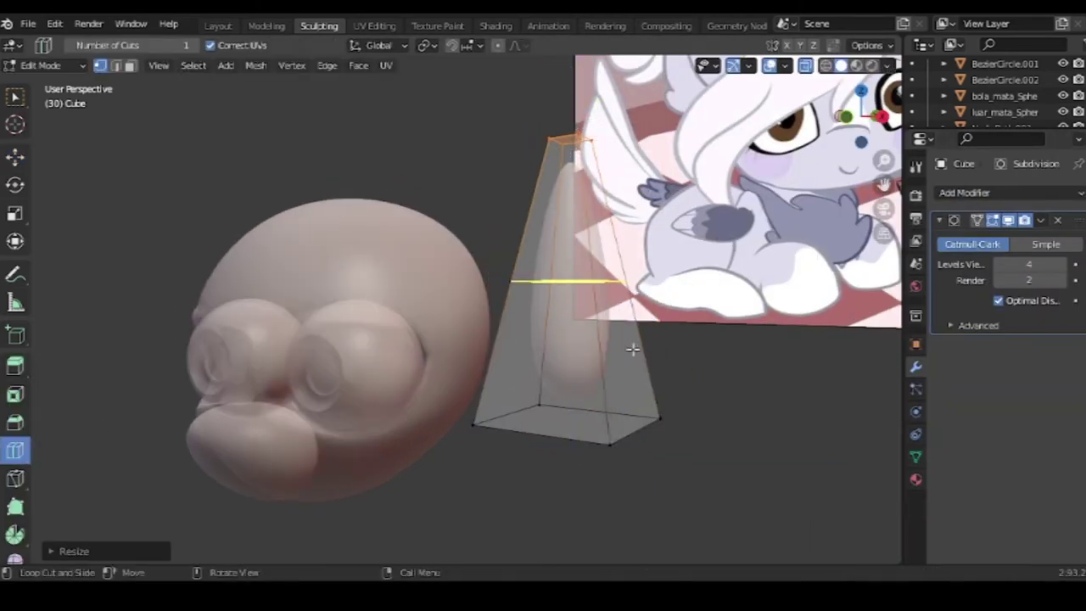
middle_drag(575, 218, 783, 458)
key(s)
click(408, 329)
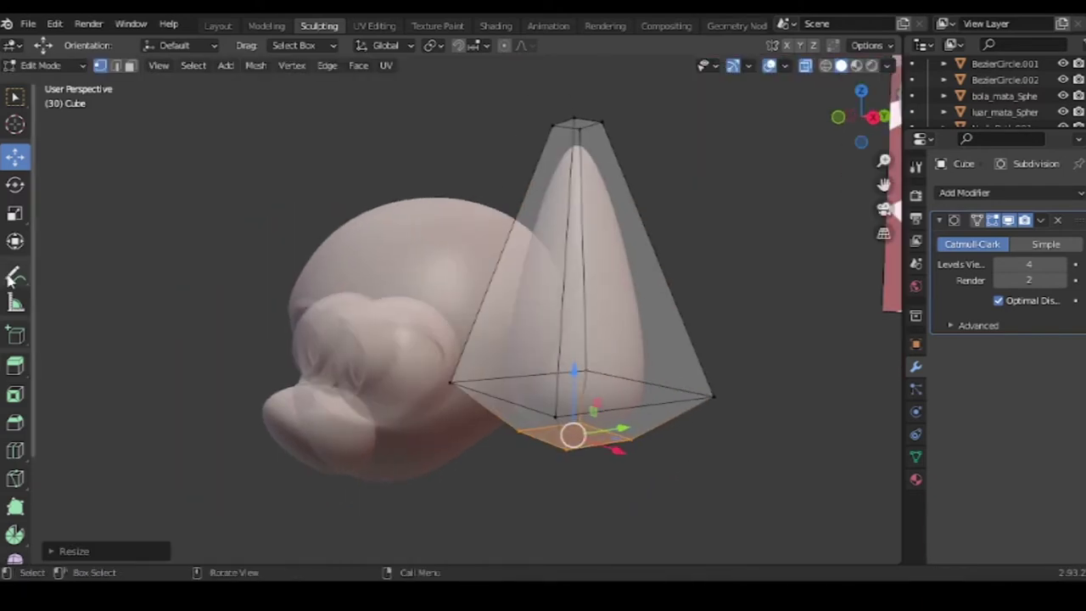
Pull the ear's middle loop inward and shift it along Y to taper the profile
middle_drag(720, 354, 537, 257)
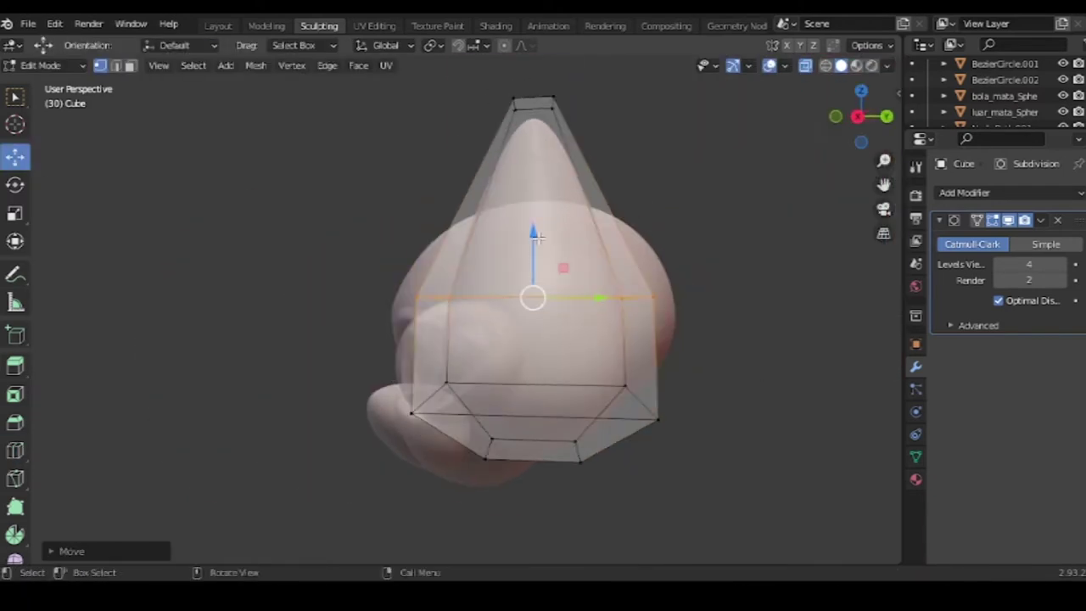
drag(440, 240, 527, 254)
drag(399, 358, 471, 433)
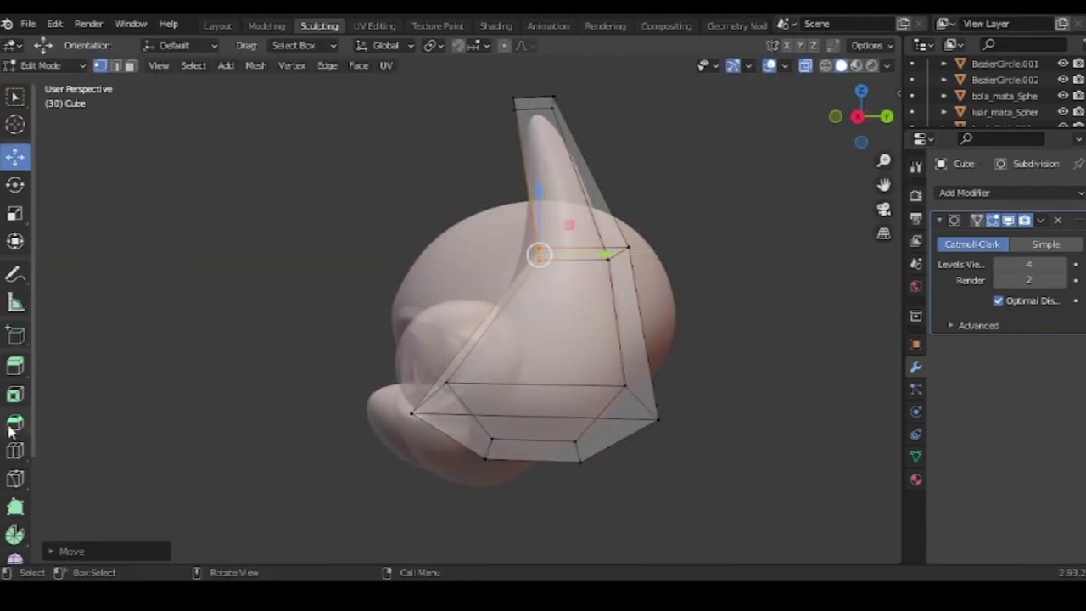
click(15, 157)
drag(586, 328, 620, 342)
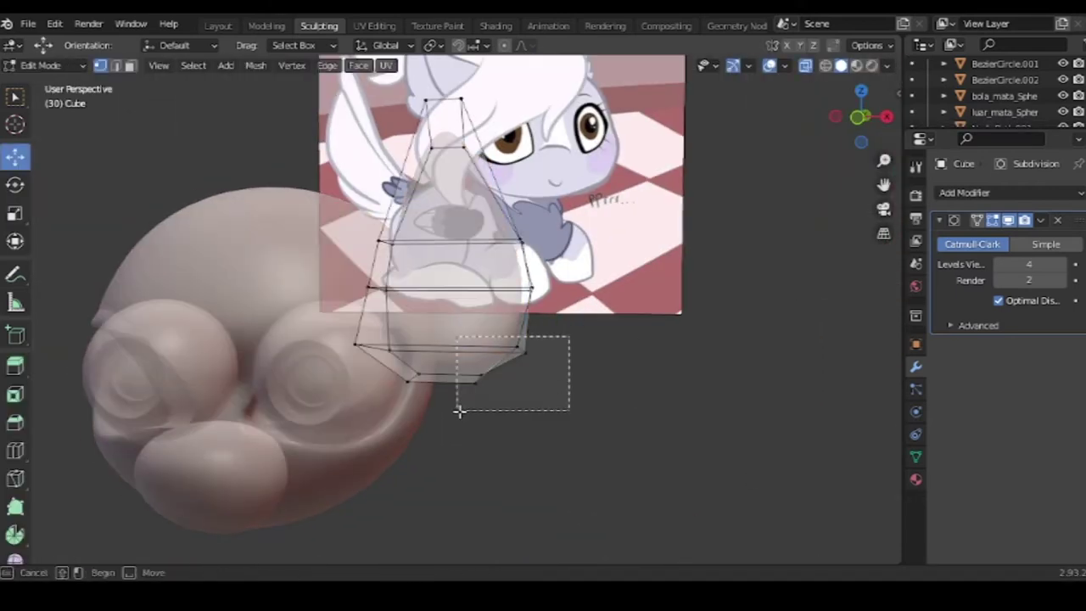
drag(459, 410, 459, 383)
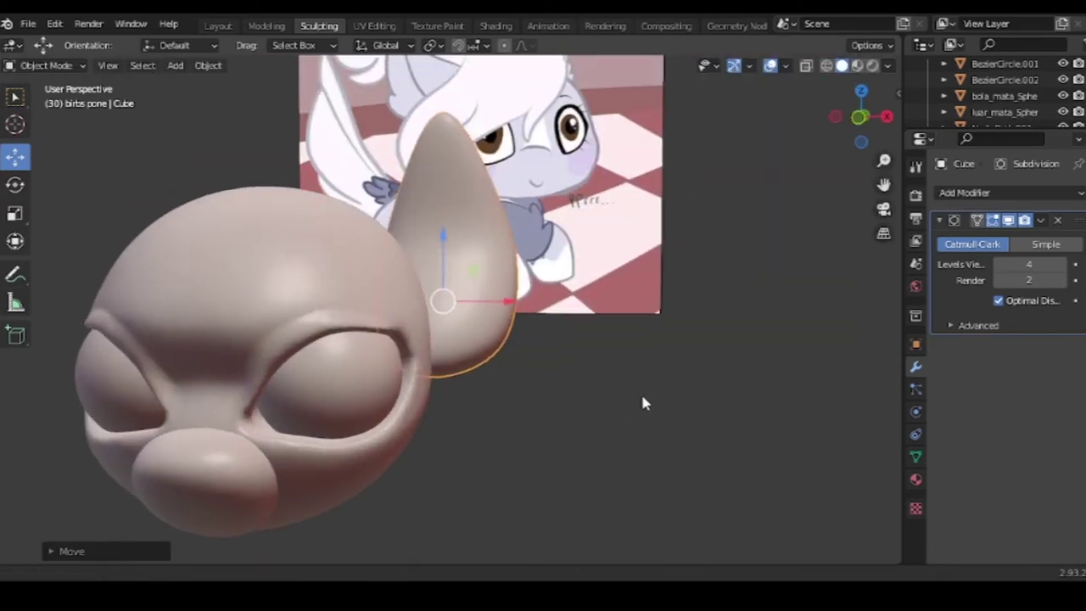
Add Subdivision Surface to the ear, unhide kepala, and switch the ear to Sculpt Mode
click(950, 192)
click(781, 485)
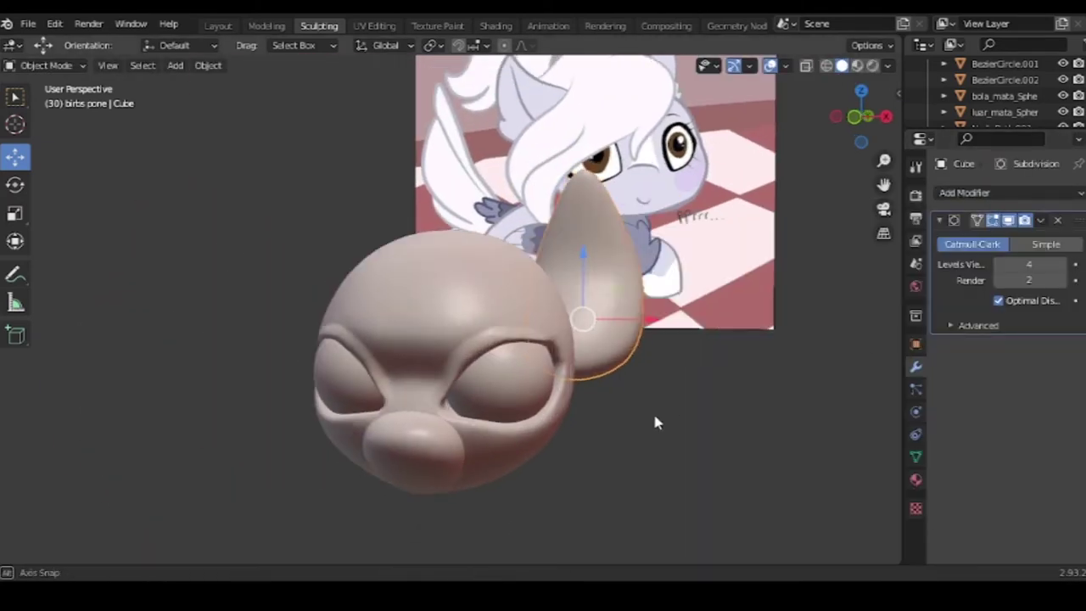
click(1060, 44)
click(1063, 111)
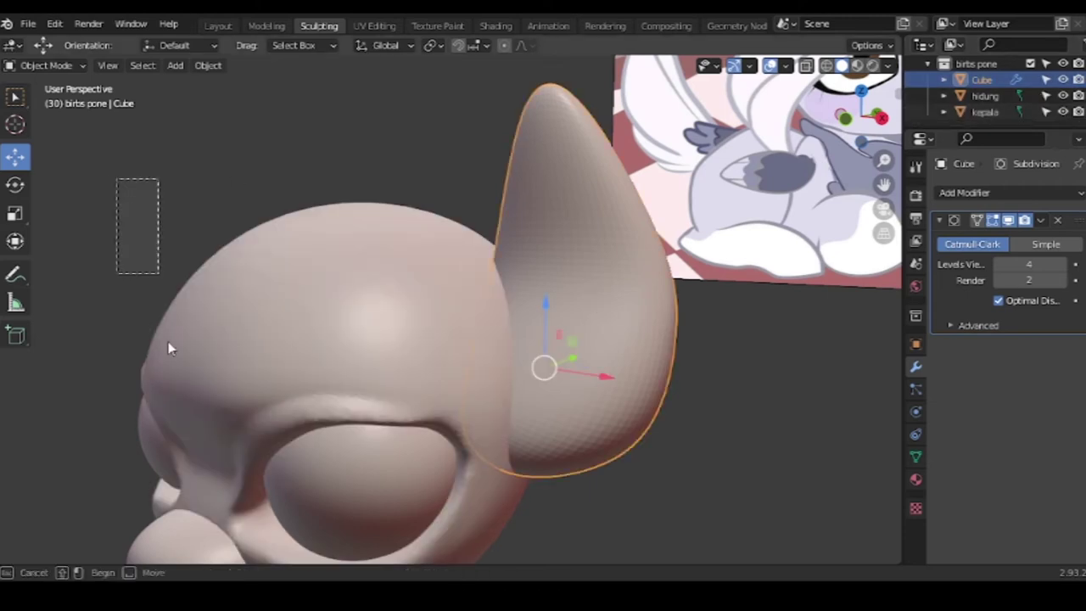
click(1036, 193)
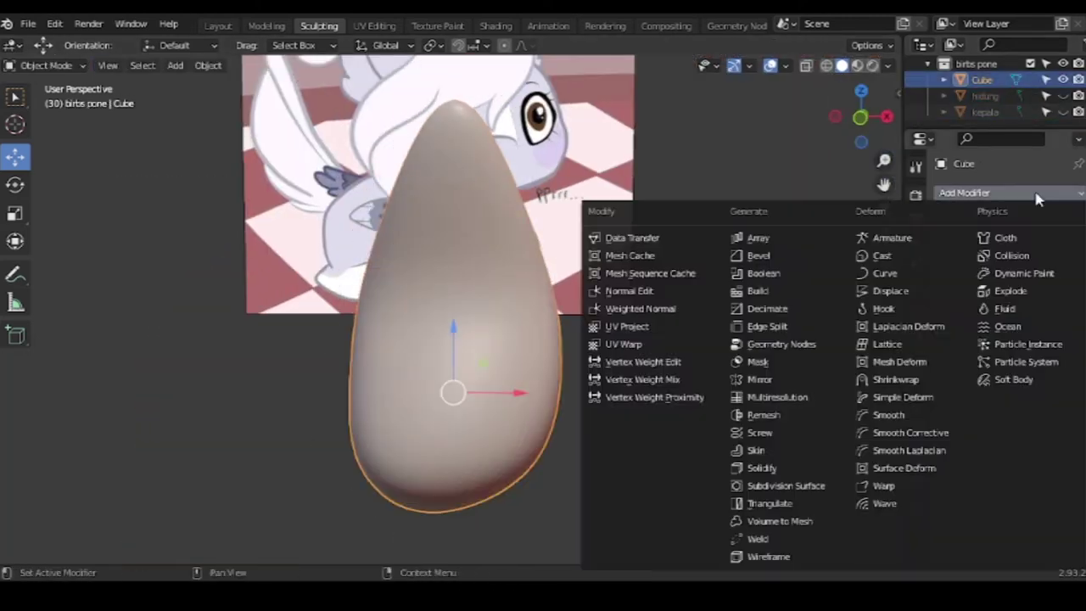
click(47, 65)
click(50, 113)
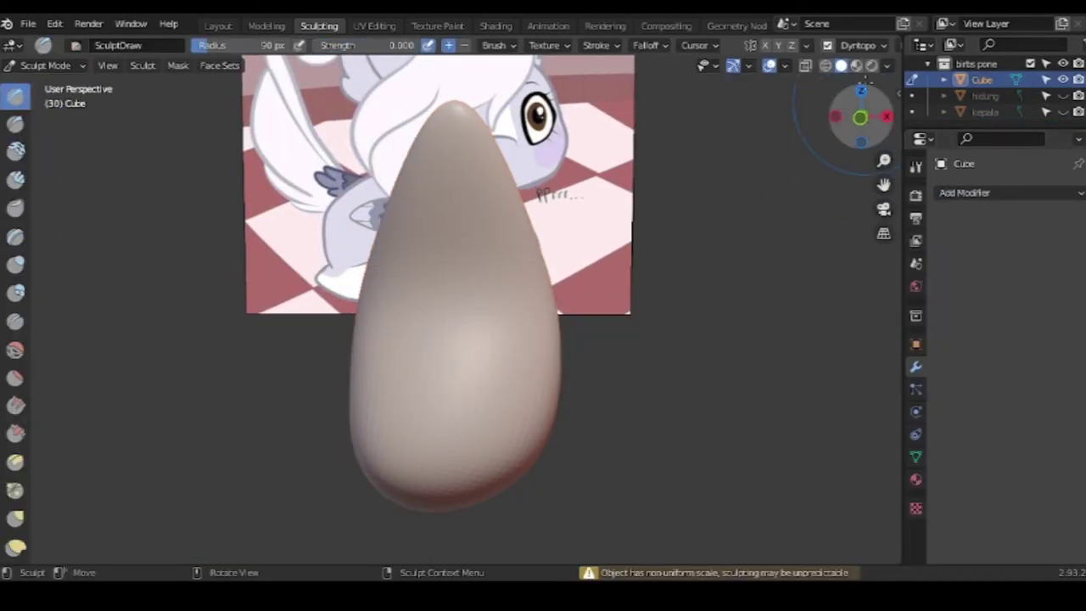
Paint a mask on the egg-shaped ear and invert it so the inner face is editable
key(shift+z)
key(shift+z)
mouse_move(799, 126)
middle_down()
mouse_move(413, 284)
mouse_move(424, 419)
mouse_move(486, 142)
mouse_move(552, 288)
mouse_move(1067, 95)
middle_up()
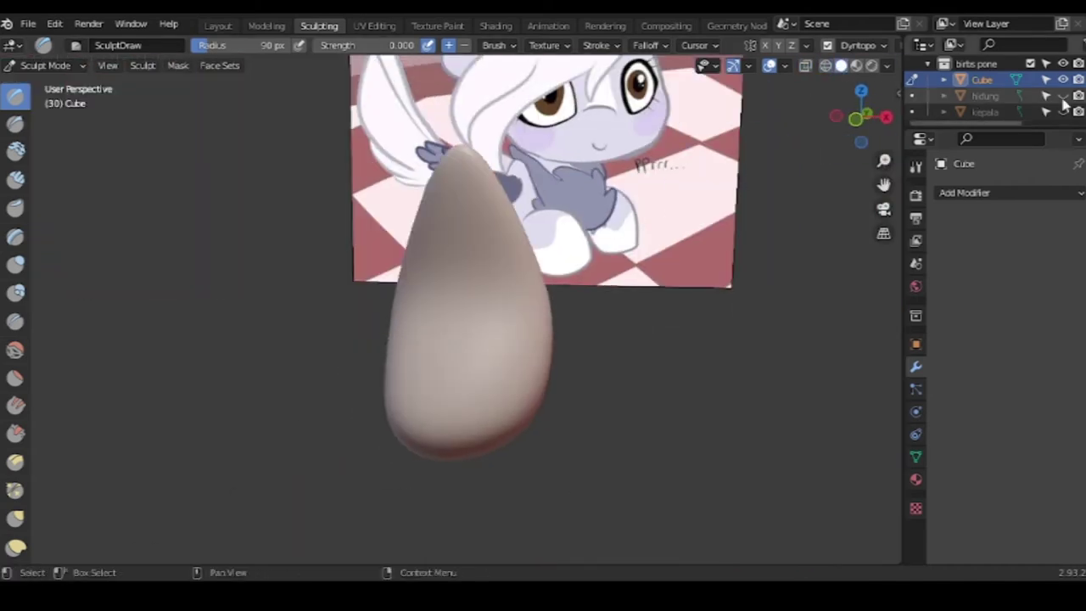
mouse_move(442, 431)
middle_down()
mouse_move(425, 432)
mouse_move(478, 300)
mouse_move(571, 337)
mouse_move(251, 213)
middle_up()
key(shift+c)
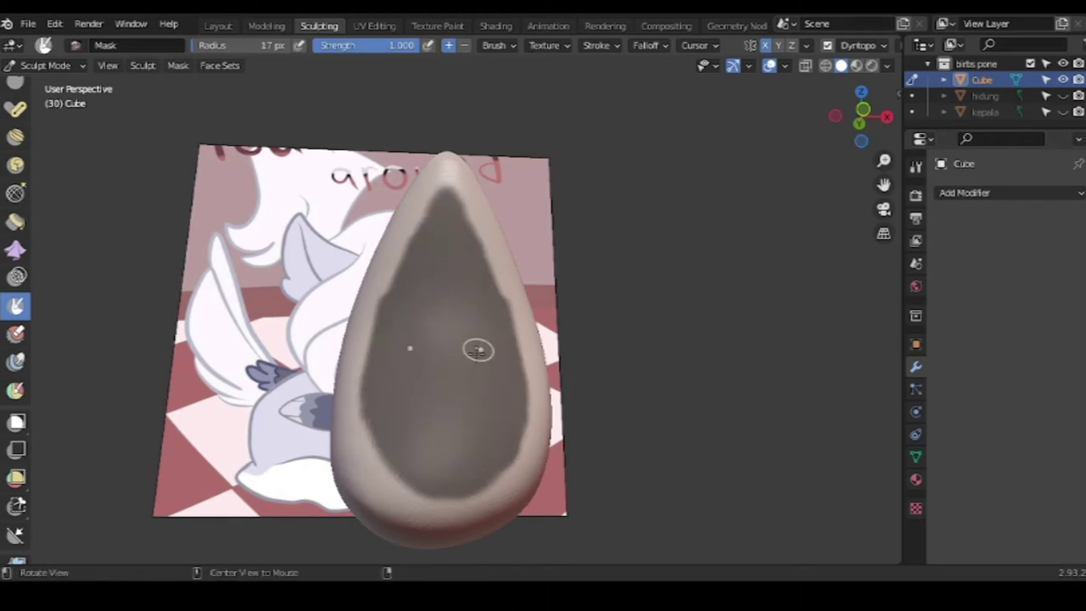
middle_drag(452, 319, 232, 124)
click(178, 65)
click(212, 84)
Carve a creased hollow into the ear's inner face, then clear the mask
middle_drag(267, 266, 33, 288)
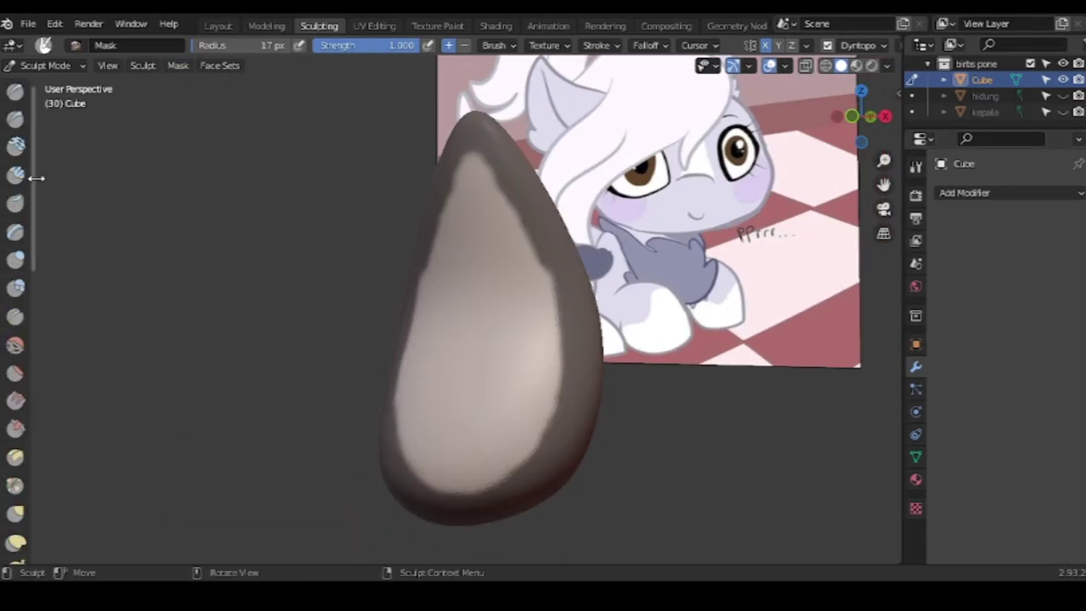
drag(478, 206, 477, 211)
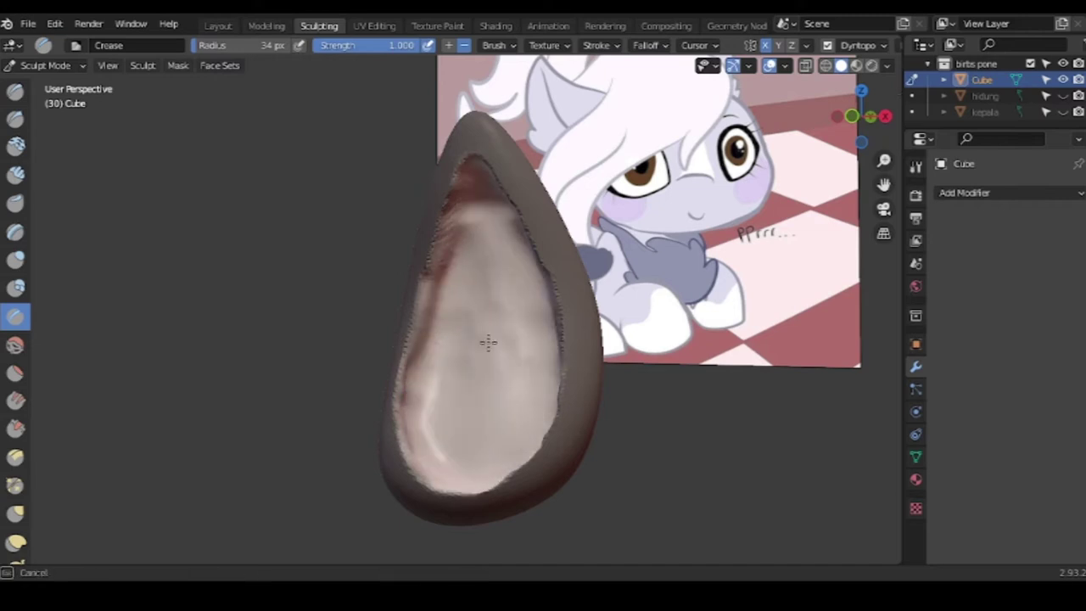
click(178, 65)
middle_drag(543, 288, 469, 178)
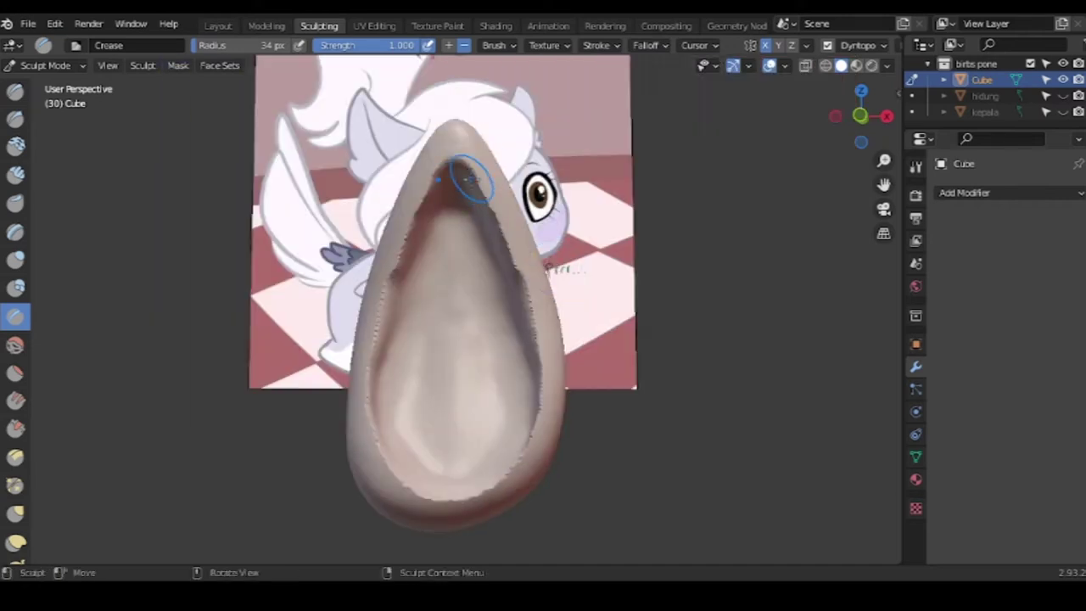
mouse_move(453, 423)
middle_down()
mouse_move(557, 436)
mouse_move(848, 254)
middle_up()
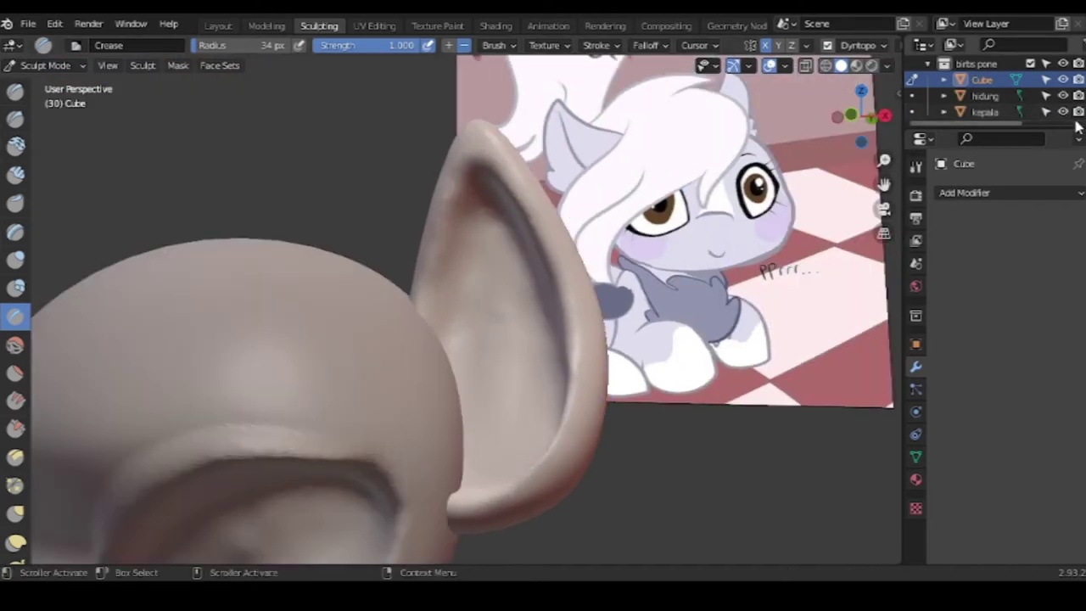
scroll(1062, 91, up, 5)
Back in Object Mode, give the ear a Mirror modifier so both ears show on the head
click(51, 84)
click(965, 192)
click(755, 379)
mouse_move(290, 342)
middle_down()
mouse_move(494, 492)
mouse_move(440, 447)
middle_up()
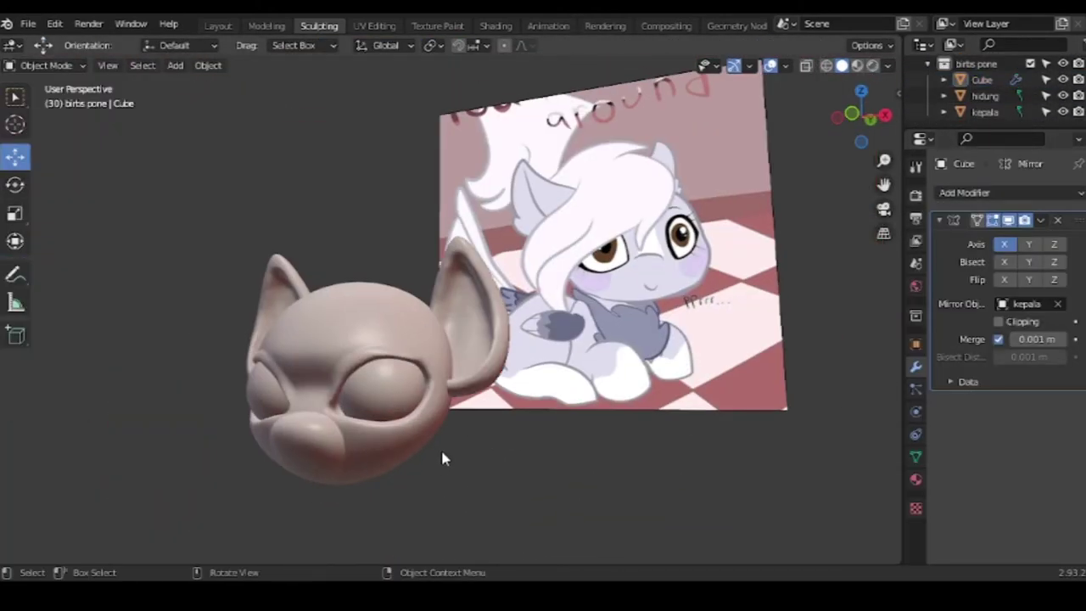
Move the eye object along the Y axis
mouse_move(441, 458)
middle_down()
mouse_move(541, 432)
mouse_move(493, 435)
mouse_move(511, 408)
mouse_move(727, 456)
mouse_move(667, 386)
mouse_move(619, 426)
mouse_move(715, 456)
mouse_move(597, 436)
middle_up()
scroll(541, 432, up, 3)
click(667, 386)
key(g)
key(y)
key(Return)
Switch the head into Sculpt Mode and rework the face shape from several angles
click(416, 288)
key(Tab)
key(Tab)
click(47, 66)
click(50, 119)
middle_drag(349, 325, 439, 432)
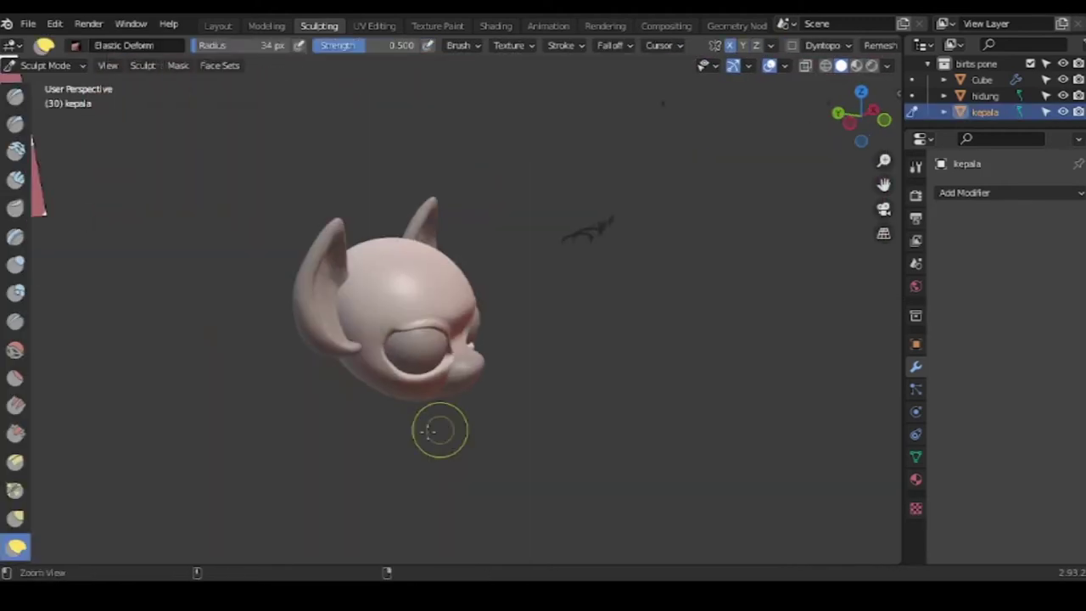
scroll(438, 431, up, 5)
middle_drag(327, 487, 314, 424)
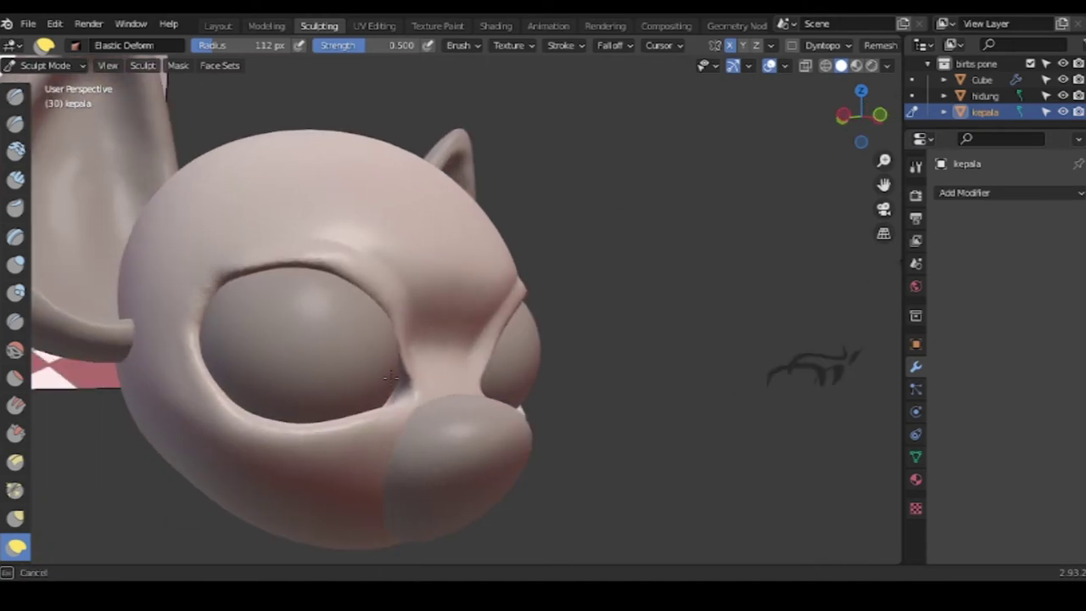
scroll(453, 434, up, 3)
mouse_move(360, 415)
middle_down()
mouse_move(364, 442)
mouse_move(347, 458)
middle_up()
middle_drag(704, 431, 314, 456)
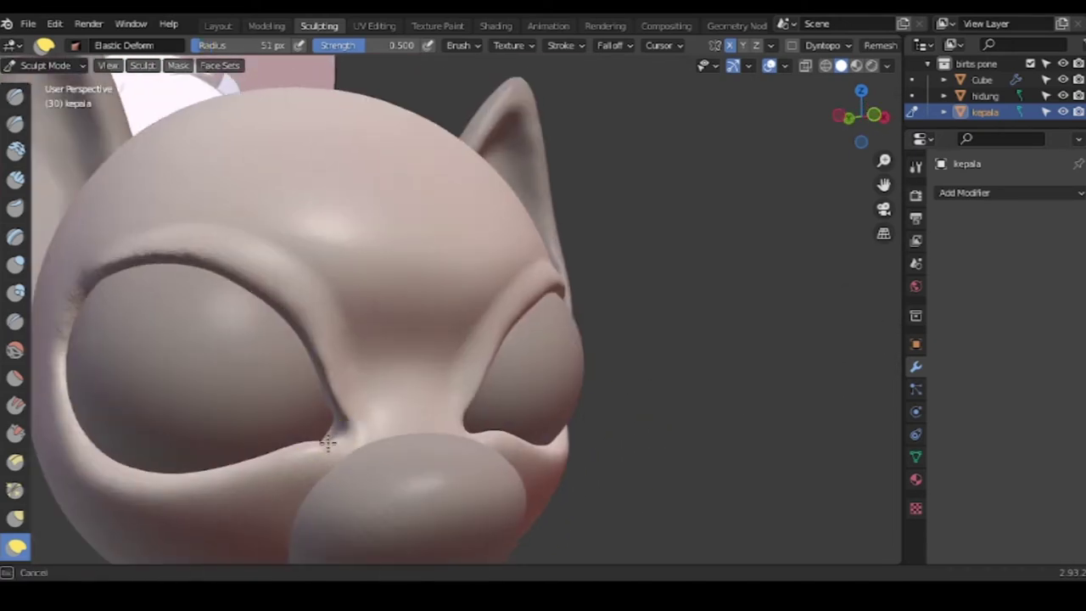
scroll(331, 424, down, 3)
scroll(330, 424, down, 3)
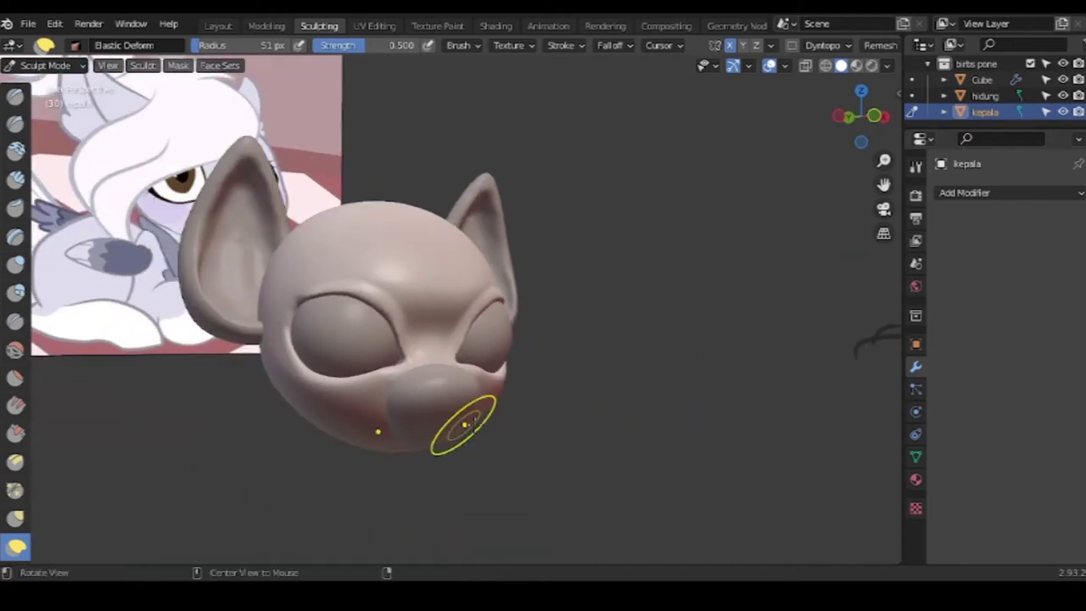
middle_drag(509, 382, 594, 364)
Return to Object Mode and add a Camera to the scene
click(46, 65)
click(50, 83)
key(shift+a)
click(485, 489)
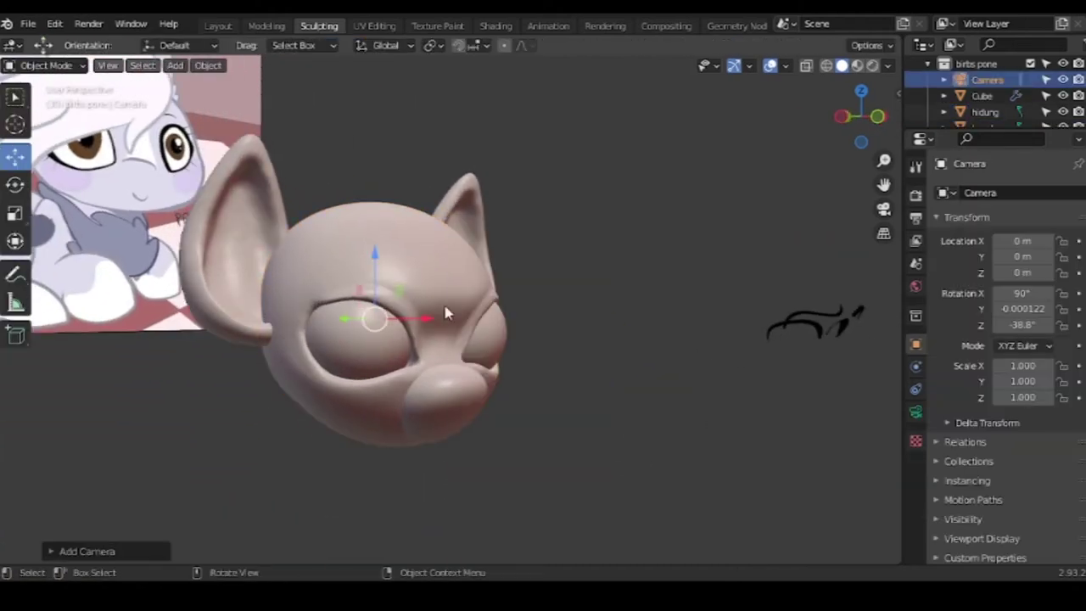
Frame the camera view on the head using Lock Camera to View, then unlock it
key(KP_0)
drag(884, 103, 729, 104)
click(799, 286)
scroll(574, 299, down, 3)
scroll(518, 339, down, 5)
scroll(585, 356, up, 3)
scroll(585, 361, up, 2)
click(800, 286)
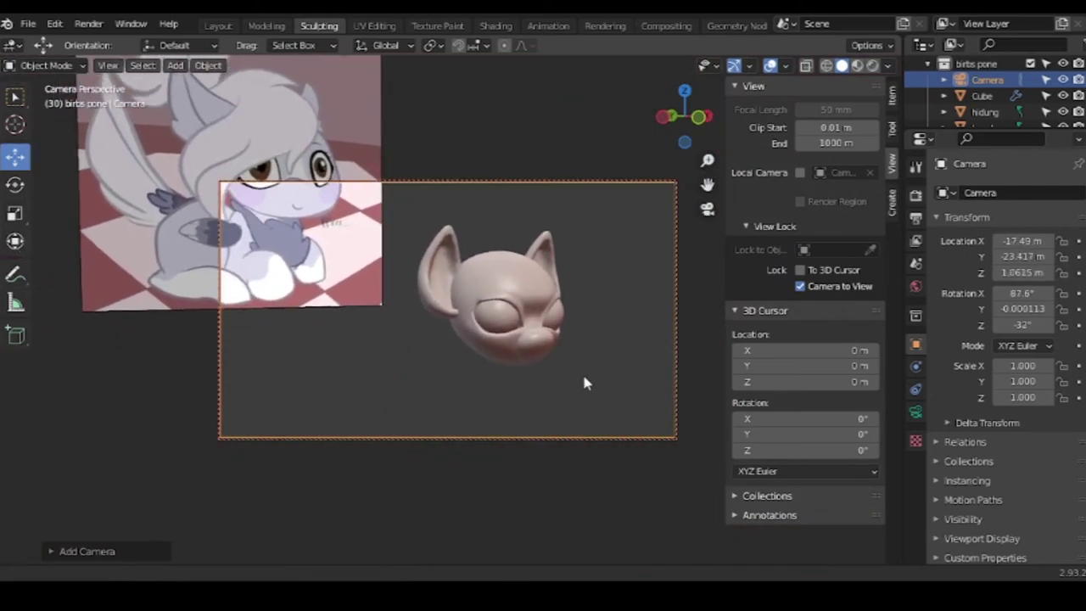
key(n)
mouse_move(782, 223)
middle_down()
mouse_move(605, 381)
mouse_move(610, 348)
mouse_move(526, 382)
middle_up()
Add a cube under the head with a Subdivision Surface modifier at a raised level
key(shift+a)
click(652, 142)
key(g)
click(448, 399)
click(964, 193)
click(786, 485)
click(1066, 265)
click(1065, 264)
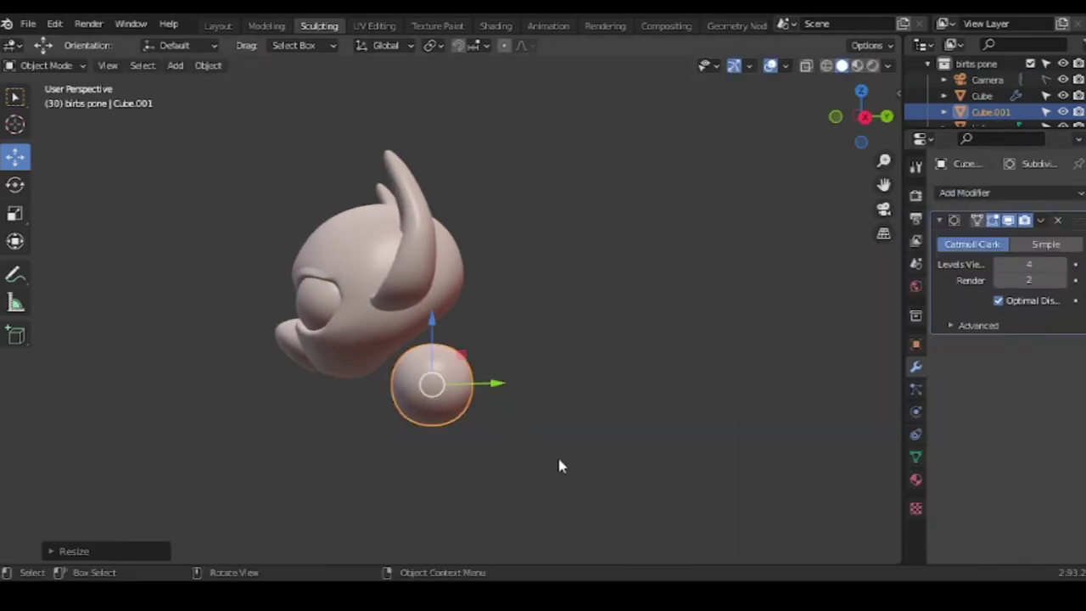
In Edit Mode, pull the cube's top toward the head and scale the lower vertices into a neck
key(Tab)
click(431, 332)
mouse_move(431, 331)
middle_down()
mouse_move(399, 339)
mouse_move(421, 299)
middle_up()
drag(420, 300, 456, 265)
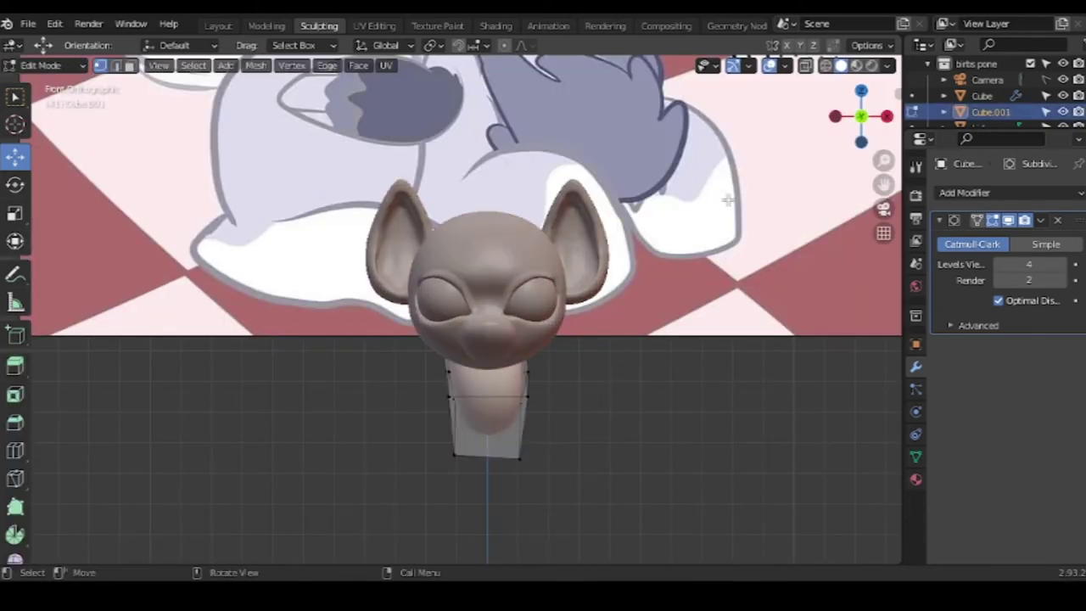
key(alt+z)
click(452, 398)
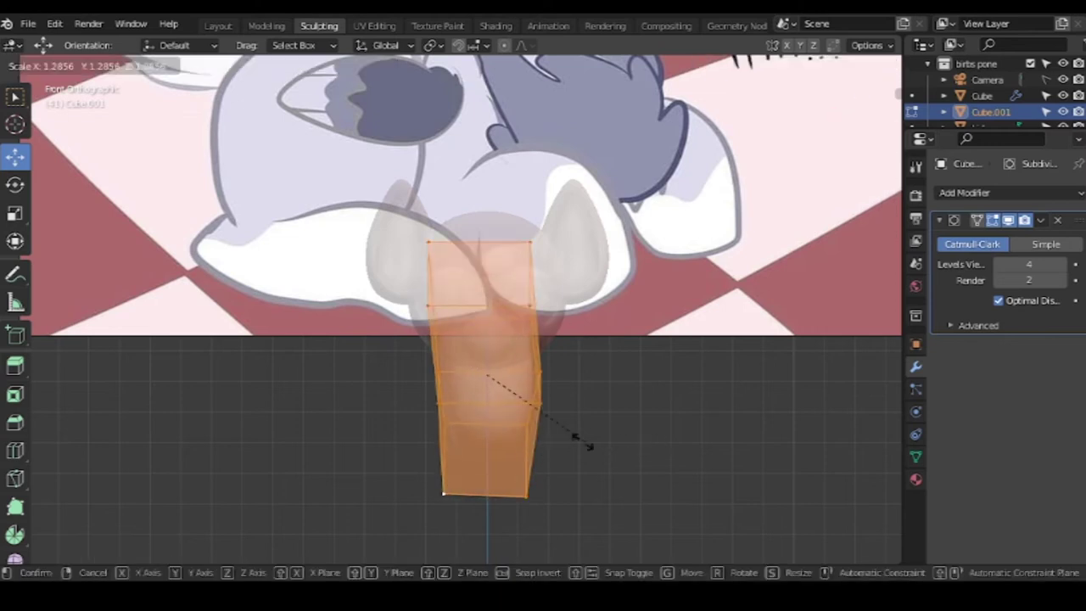
click(542, 384)
key(alt+z)
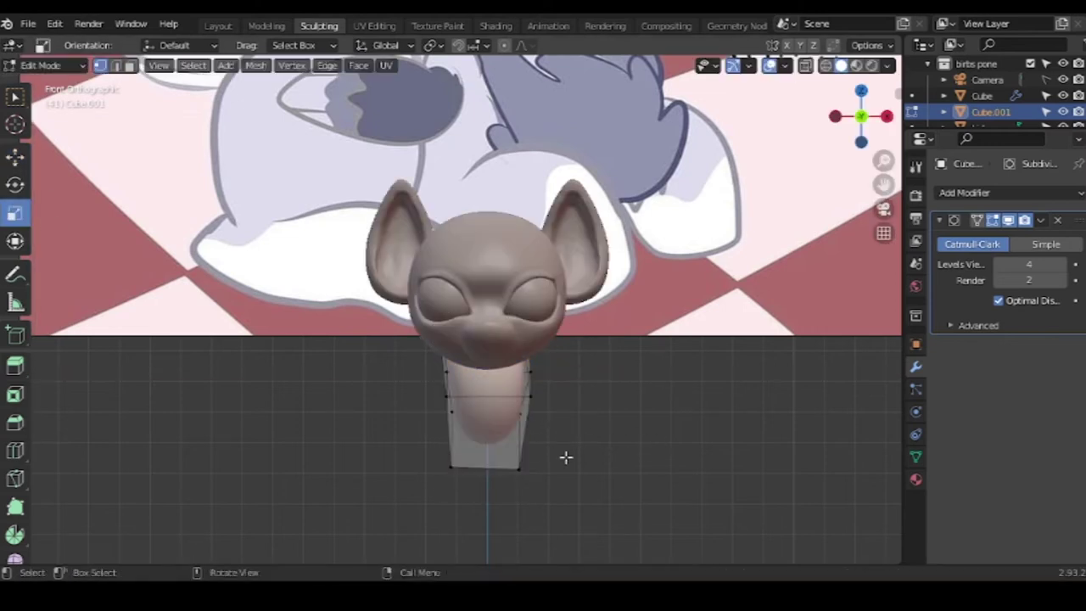
middle_drag(565, 455, 485, 369)
click(453, 396)
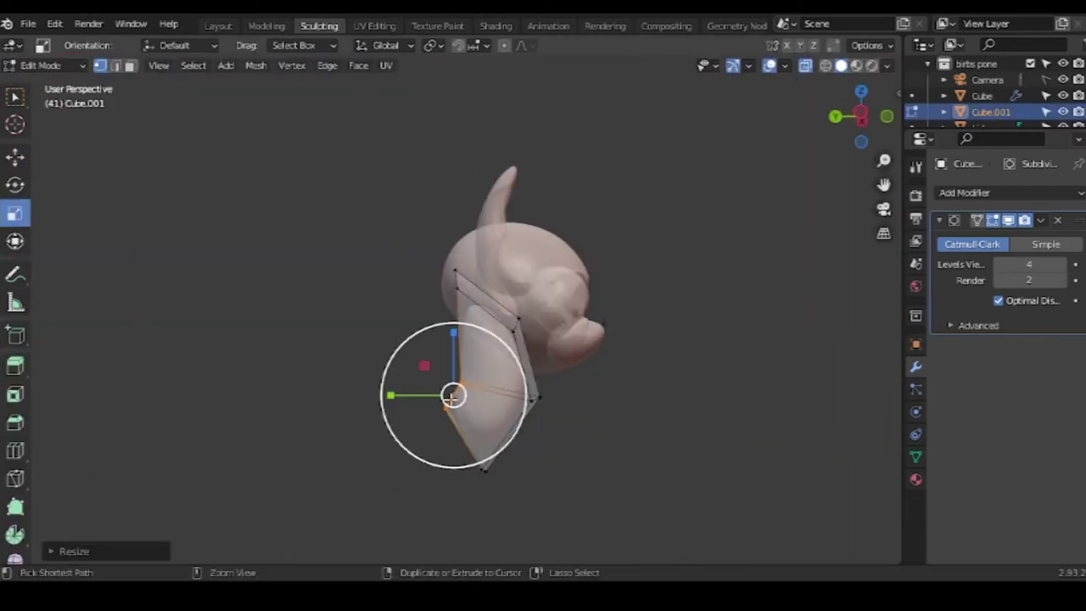
click(426, 392)
key(Tab)
key(KP_0)
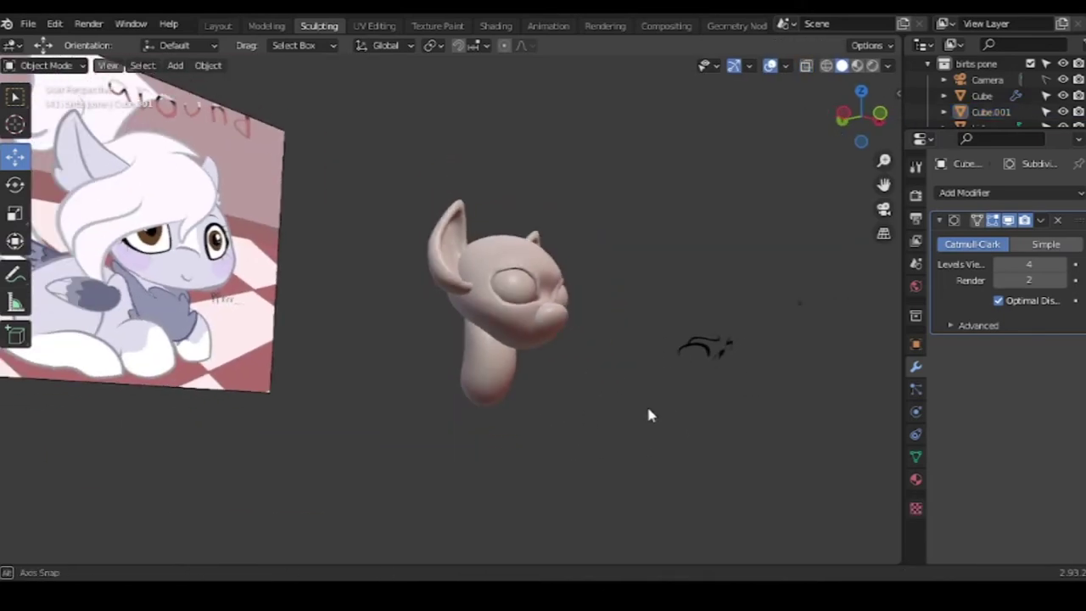
Apply the subdivision to the neck mesh with Ctrl+A and put the neck into Sculpt Mode
key(ctrl+a)
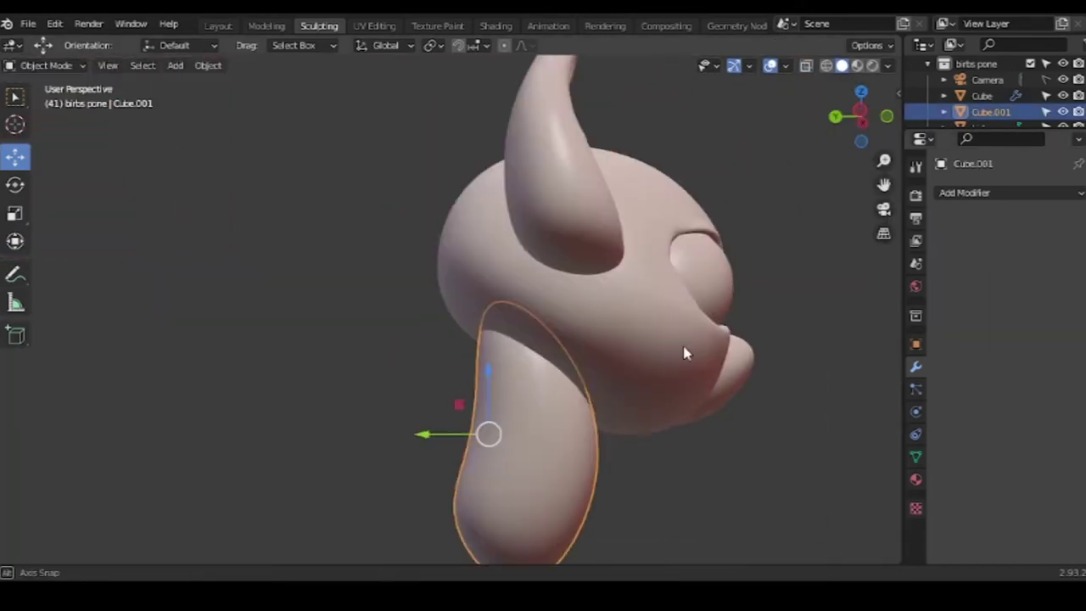
middle_drag(856, 200, 604, 357)
click(47, 65)
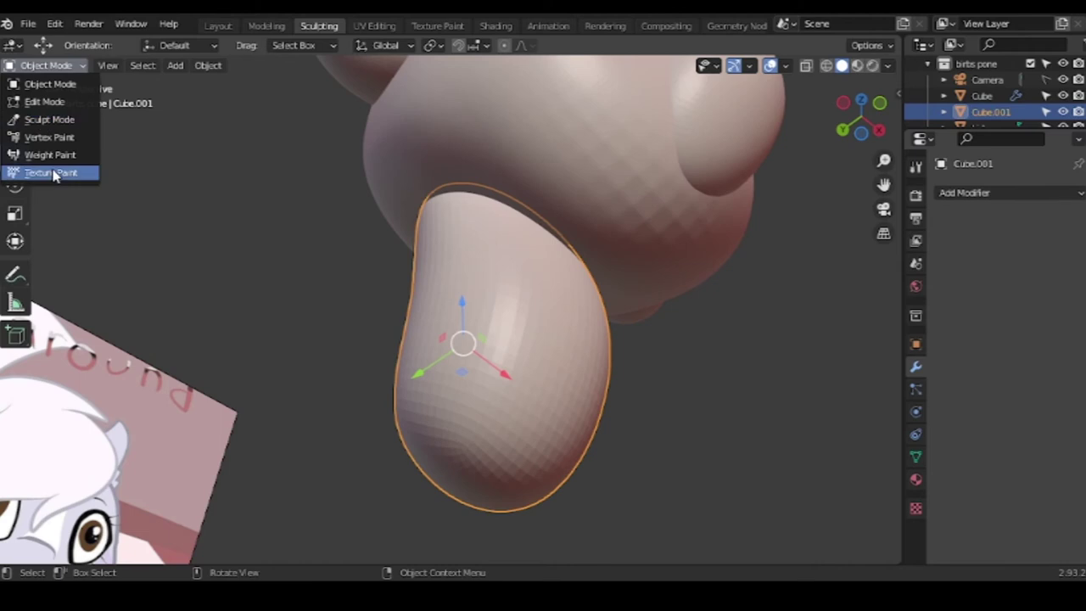
click(50, 119)
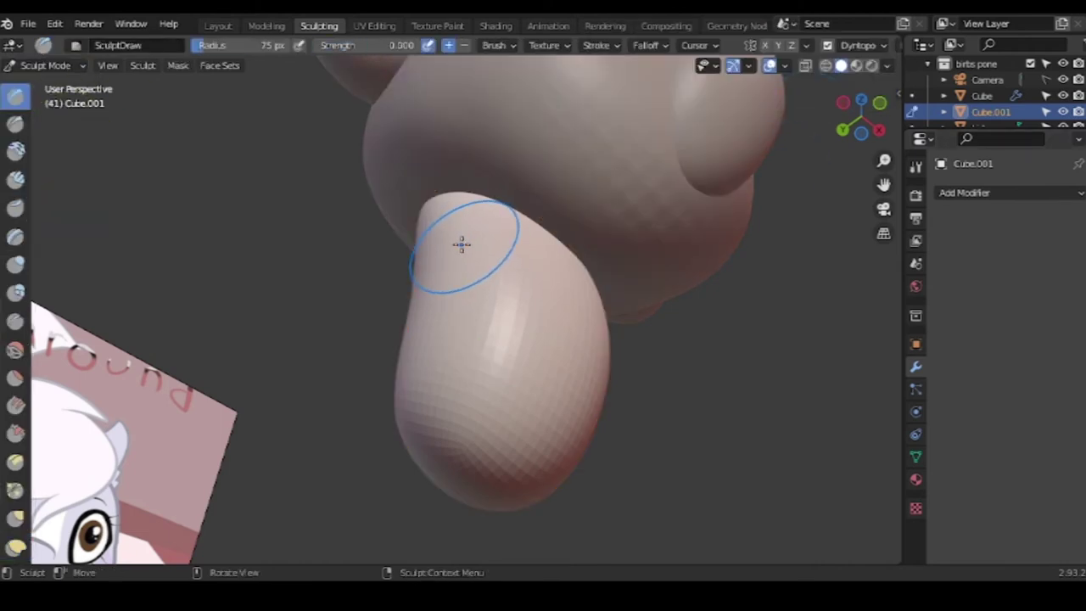
key(shift+z)
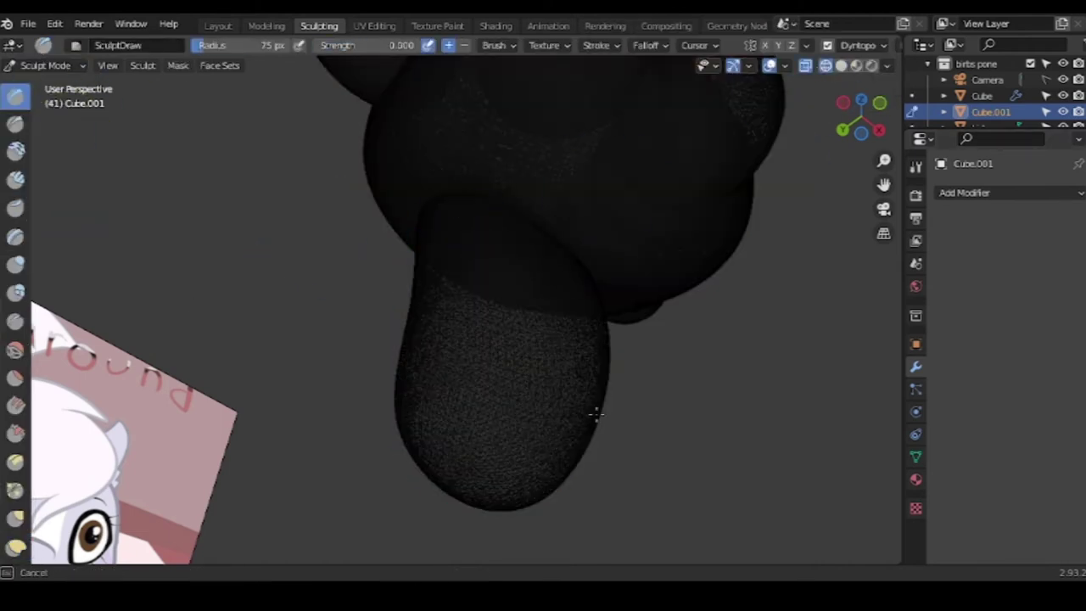
middle_drag(559, 455, 374, 391)
mouse_move(383, 226)
middle_down()
mouse_move(347, 432)
mouse_move(701, 140)
mouse_move(359, 497)
mouse_move(353, 200)
mouse_move(421, 416)
middle_up()
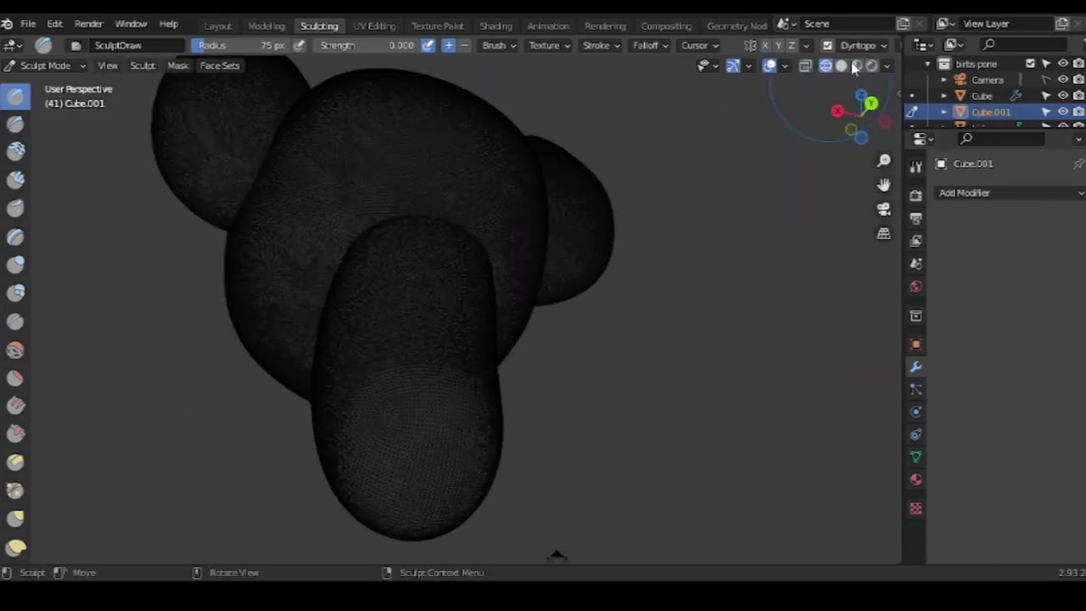
key(shift+z)
middle_drag(776, 150, 447, 291)
mouse_move(358, 317)
middle_down()
mouse_move(441, 332)
mouse_move(439, 375)
mouse_move(447, 206)
mouse_move(417, 359)
mouse_move(222, 398)
middle_up()
scroll(611, 363, down, 1)
middle_drag(606, 371, 724, 330)
Add a cube in front of the neck with Subdivision Surface and scale it as the body
key(shift+a)
click(670, 254)
middle_drag(670, 255, 475, 339)
drag(475, 339, 460, 379)
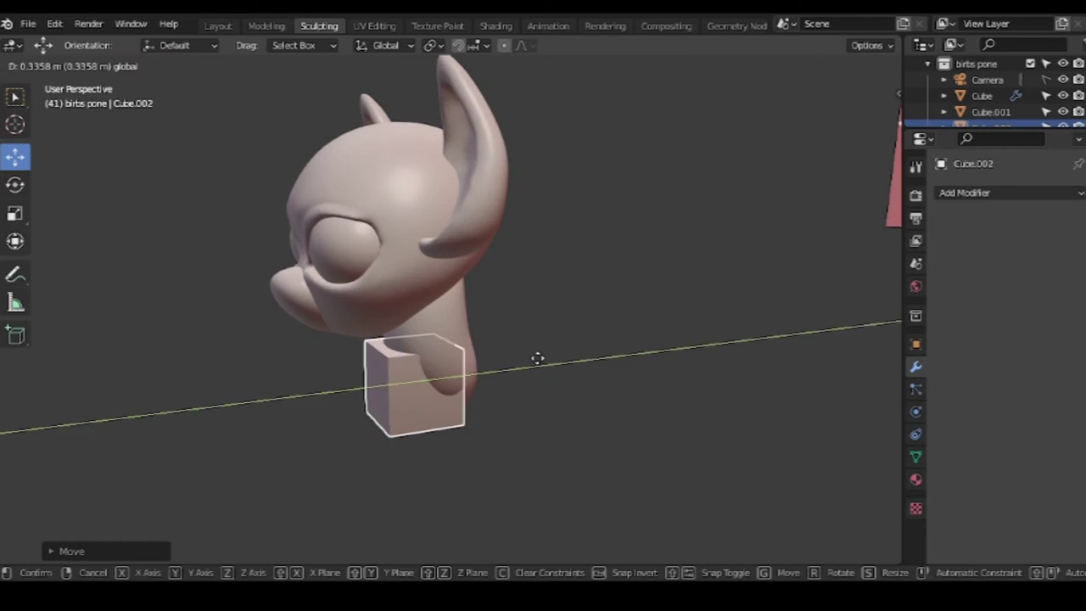
click(965, 193)
click(775, 485)
key(ctrl+4)
click(632, 409)
mouse_move(632, 409)
middle_down()
mouse_move(666, 431)
mouse_move(470, 466)
middle_up()
In Edit Mode, lengthen the body cube, shrink its end face, dissolve a loop and add a scaled loop cut
key(Tab)
click(381, 390)
drag(382, 390, 351, 373)
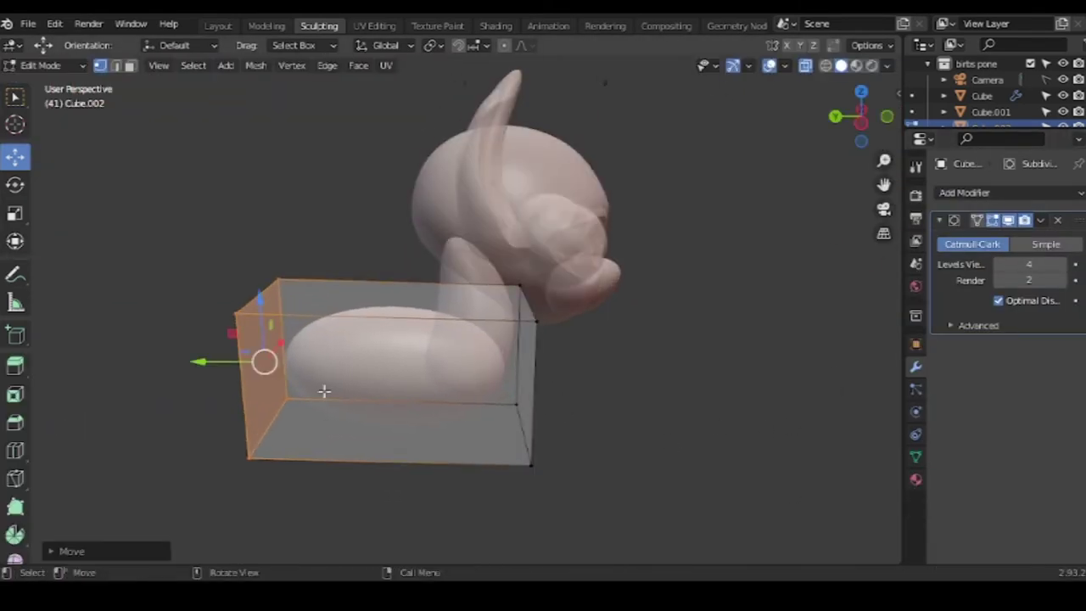
key(s)
click(399, 425)
middle_drag(399, 425, 471, 451)
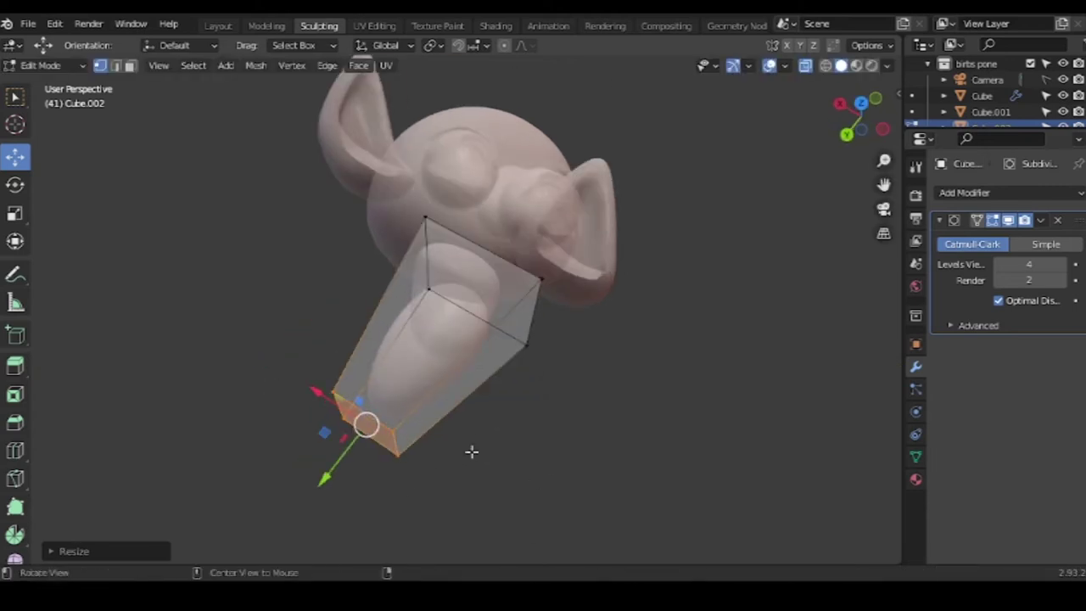
key(x)
click(620, 462)
middle_drag(620, 463, 441, 305)
key(s)
click(425, 288)
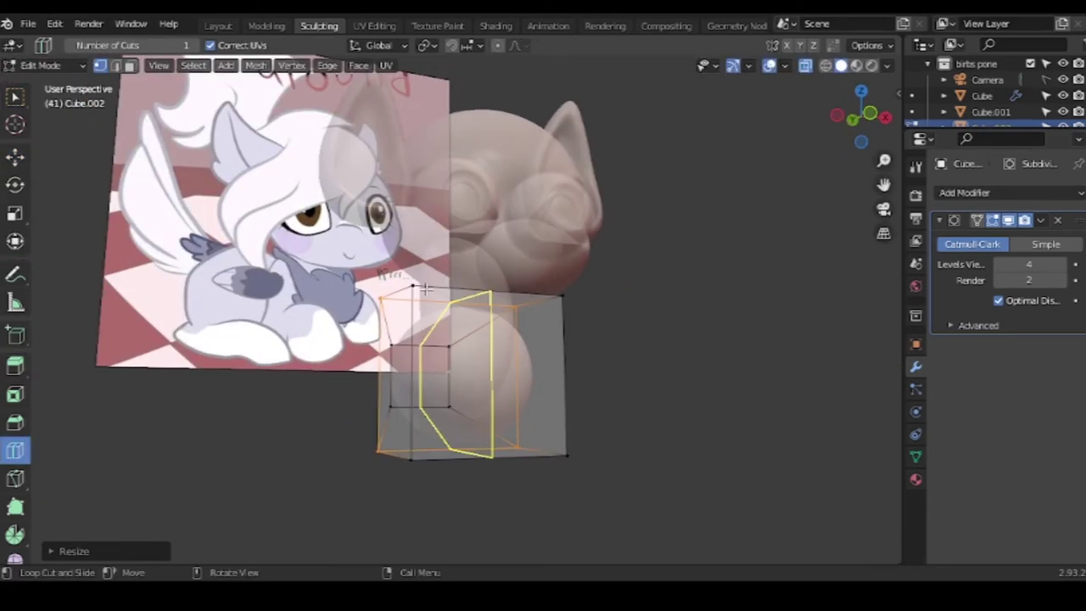
key(s)
click(691, 298)
mouse_move(690, 298)
middle_down()
mouse_move(720, 390)
mouse_move(426, 384)
mouse_move(531, 368)
middle_up()
key(Tab)
key(Tab)
Reshape the rounded body blob by moving its cage vertices
key(g)
click(424, 407)
middle_drag(424, 407, 475, 399)
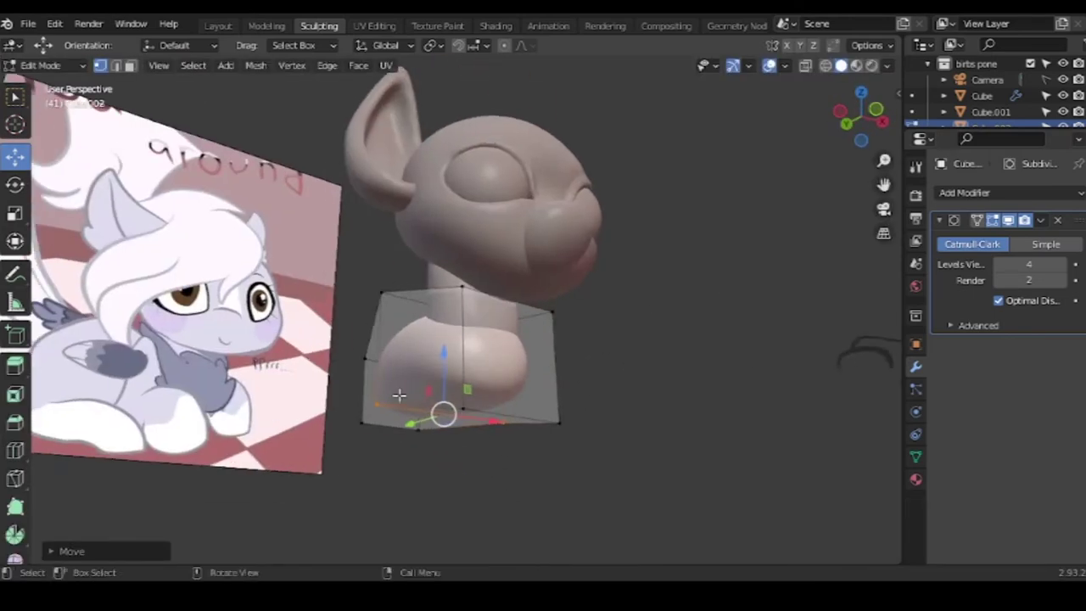
drag(493, 382, 556, 429)
mouse_move(387, 393)
middle_down()
mouse_move(569, 504)
mouse_move(553, 447)
middle_up()
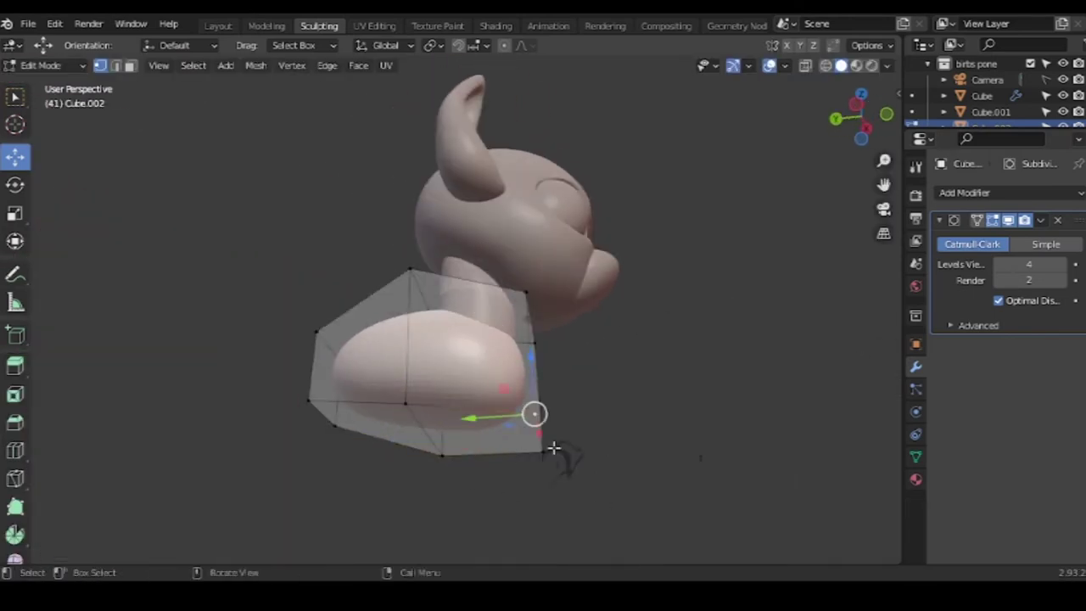
click(577, 335)
mouse_move(577, 336)
middle_down()
mouse_move(475, 373)
mouse_move(698, 390)
mouse_move(584, 446)
mouse_move(521, 427)
middle_up()
key(Tab)
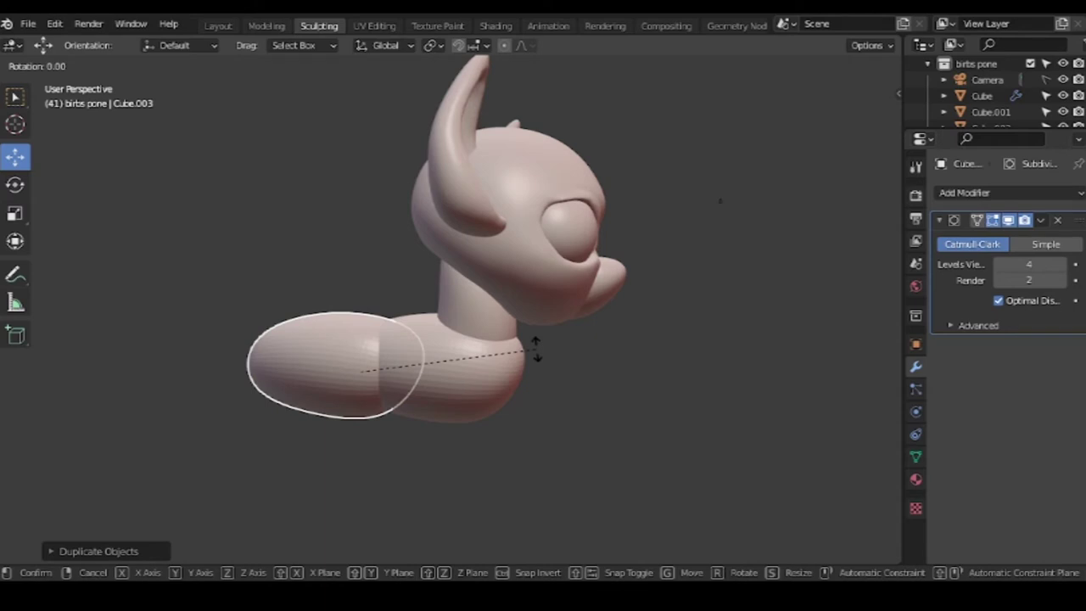
Move the copied blob back along Y as hindquarters and shift part of its cage along Y
key(g)
key(y)
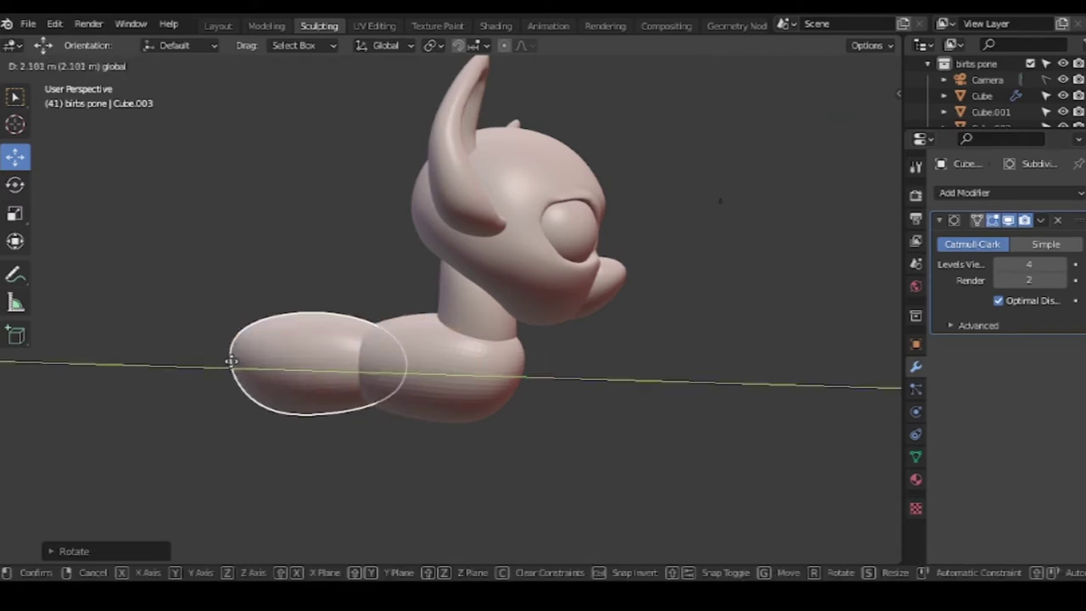
click(322, 390)
key(Tab)
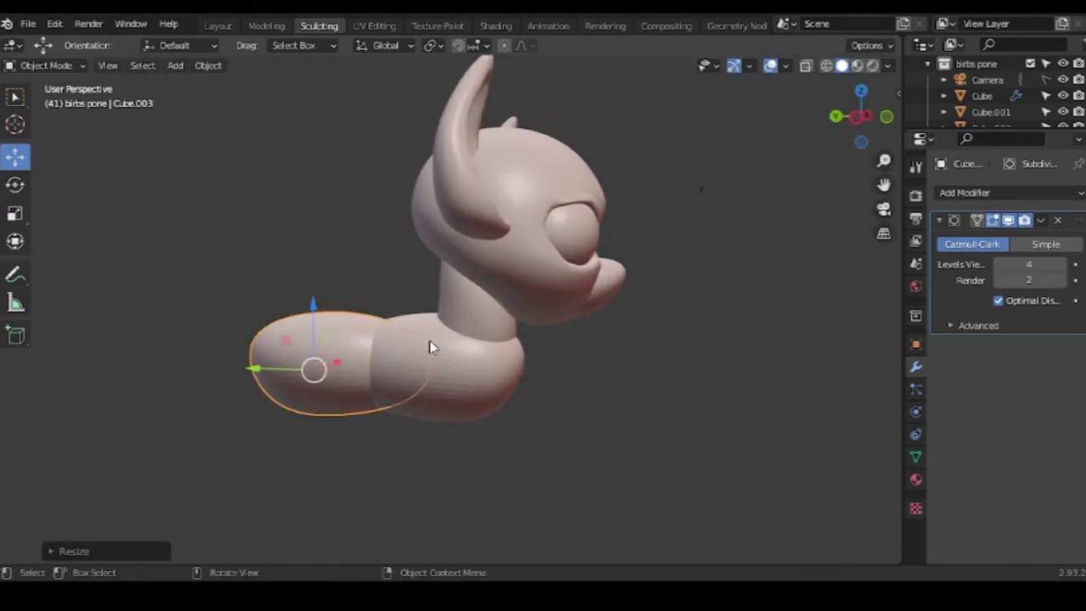
drag(417, 301, 468, 434)
key(g)
key(y)
key(Return)
Scale and adjust the front body blob's cage vertices to match the hindquarters
key(Tab)
click(441, 323)
key(Tab)
middle_drag(441, 322, 338, 337)
key(s)
click(381, 305)
middle_drag(382, 305, 430, 272)
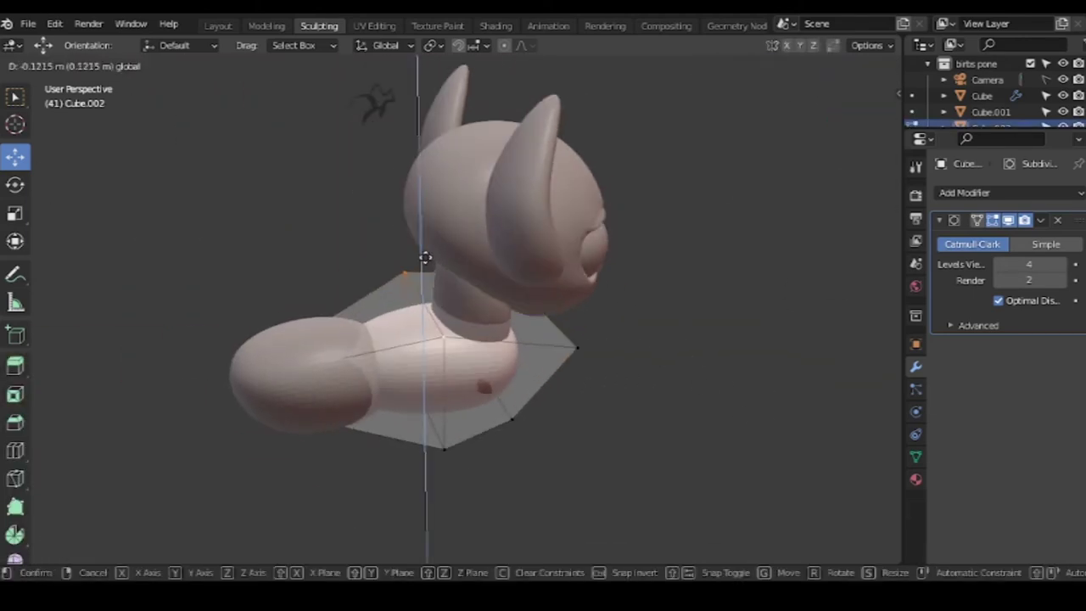
click(426, 256)
mouse_move(495, 289)
middle_down()
mouse_move(690, 395)
mouse_move(507, 363)
mouse_move(827, 228)
middle_up()
key(Tab)
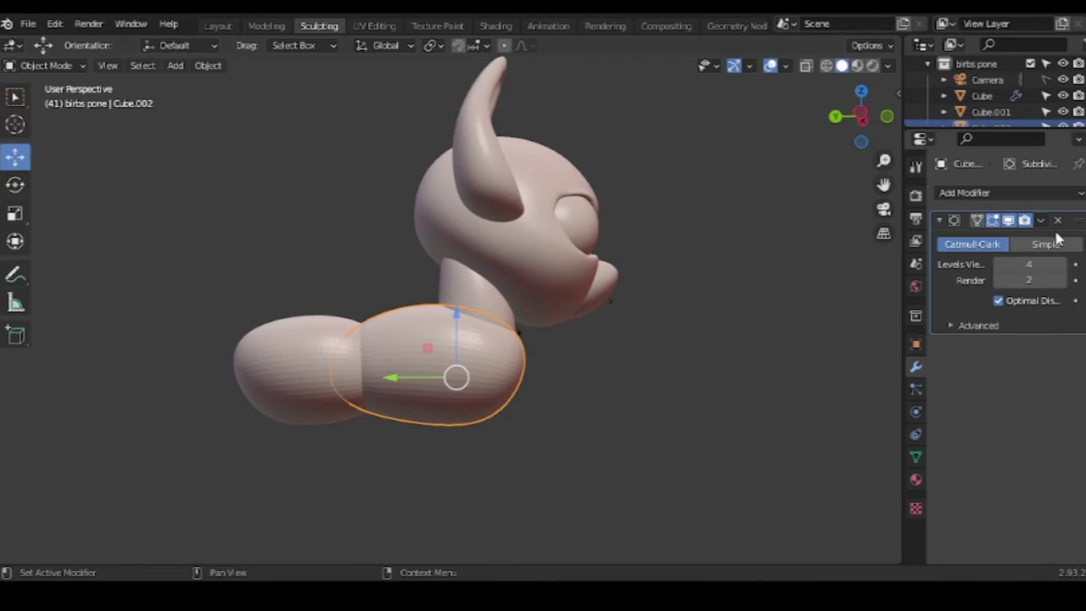
click(475, 364)
mouse_move(475, 365)
middle_down()
mouse_move(499, 386)
mouse_move(549, 387)
middle_up()
Merge the rear blob into the body with an applied Boolean Union, then delete the blob
click(980, 194)
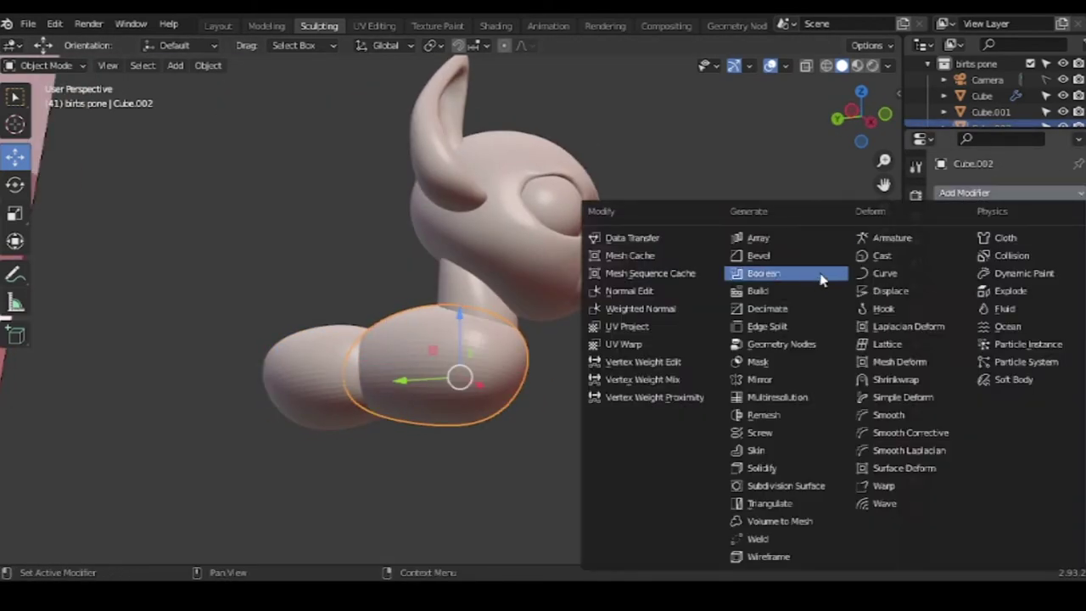
click(980, 193)
click(763, 273)
click(1058, 284)
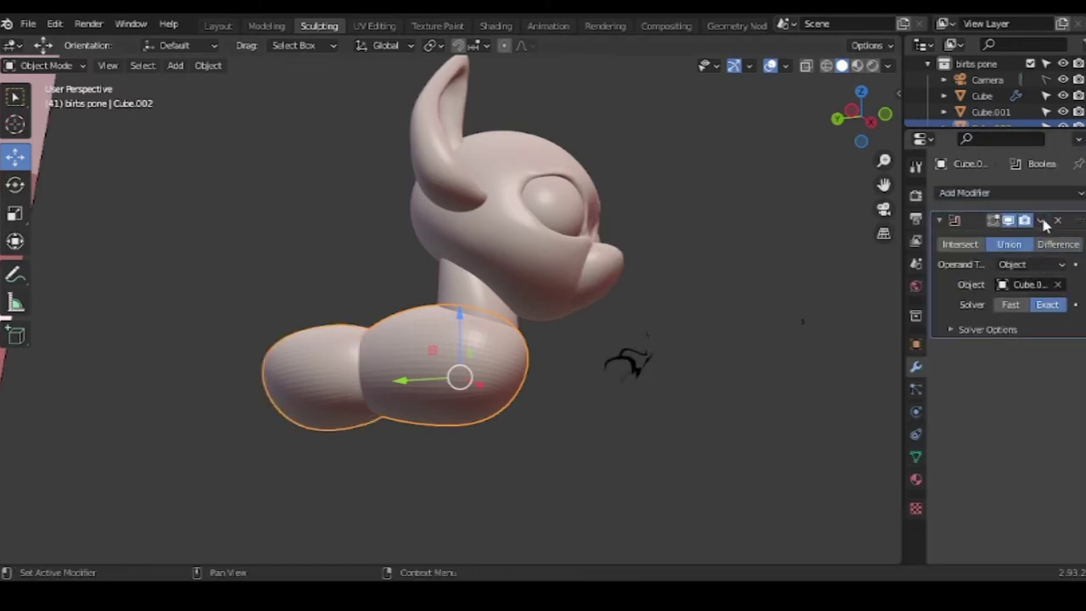
click(345, 376)
Sculpt the merged body with Dyntopo on, building up Clay Strips over the seam
middle_drag(345, 376, 783, 76)
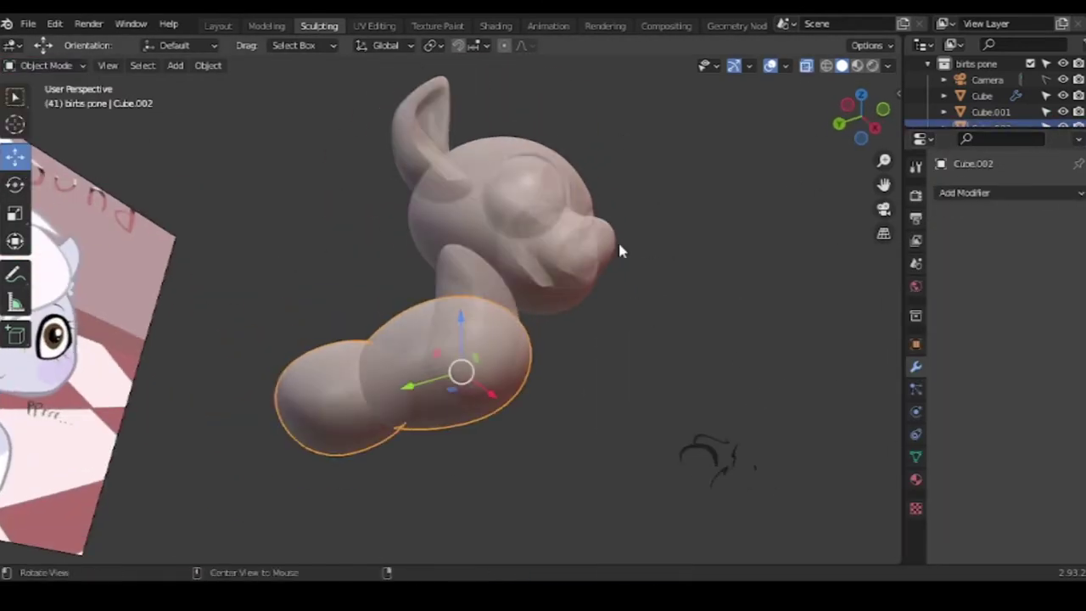
click(806, 66)
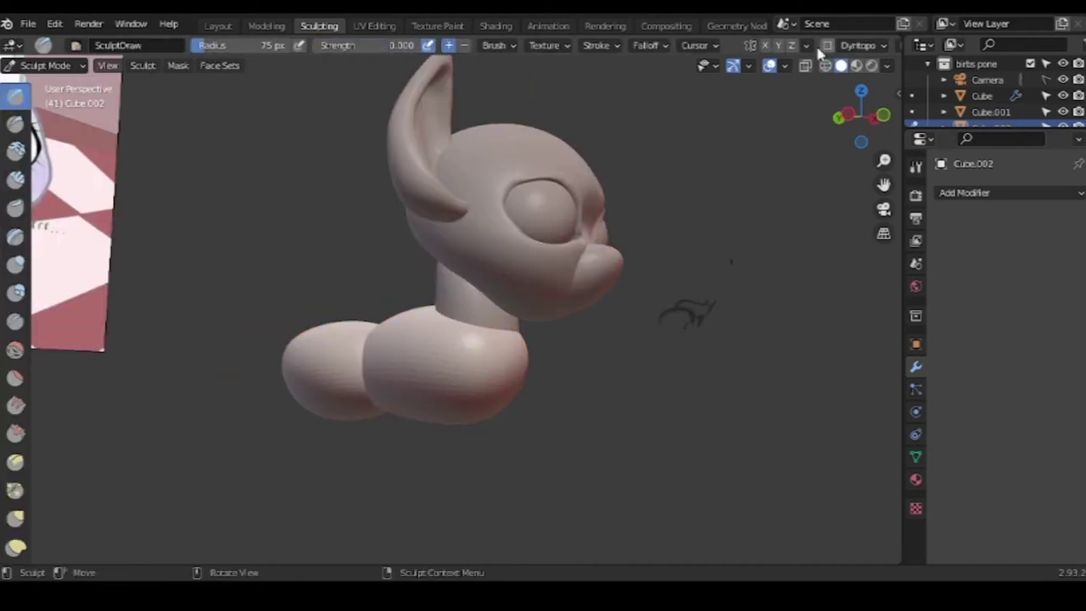
click(827, 45)
mouse_move(402, 359)
middle_down()
mouse_move(400, 420)
mouse_move(398, 381)
middle_up()
middle_drag(306, 368, 55, 291)
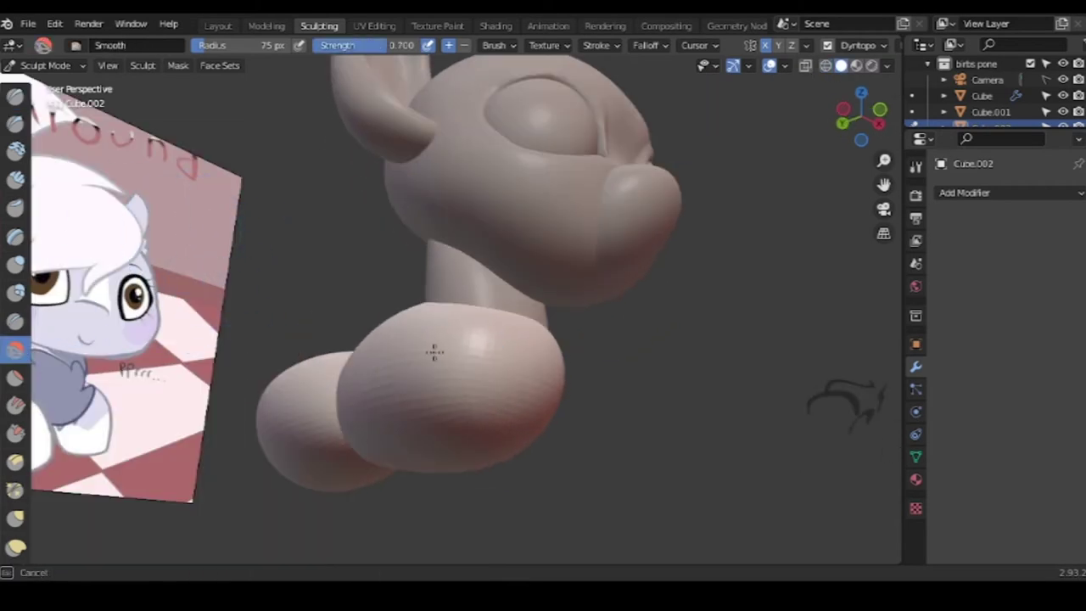
middle_drag(360, 425, 132, 336)
click(16, 178)
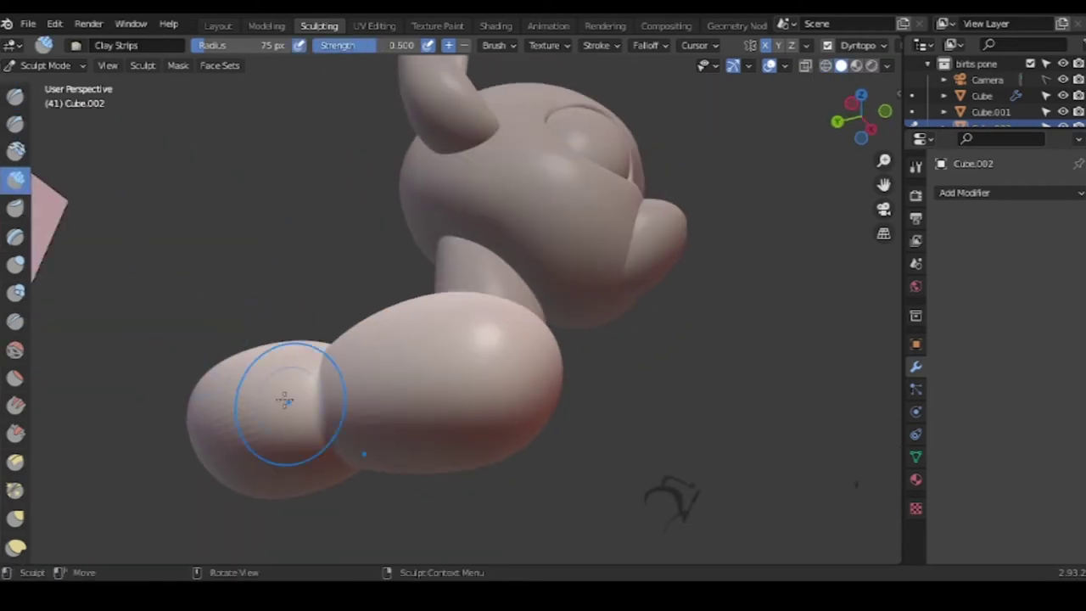
drag(285, 400, 331, 365)
middle_drag(331, 365, 339, 331)
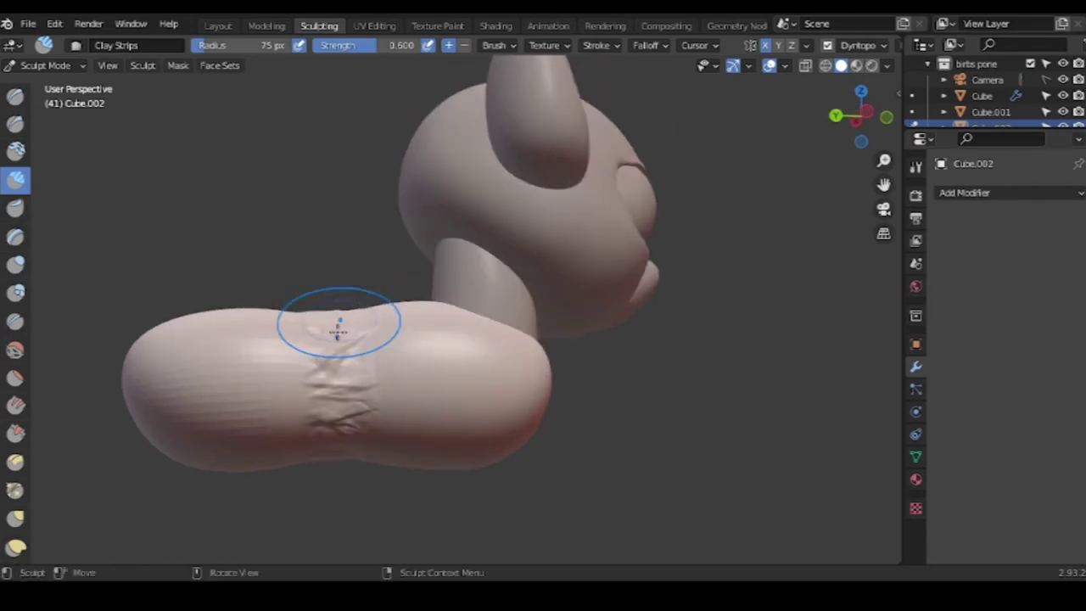
mouse_move(277, 428)
middle_down()
mouse_move(400, 470)
mouse_move(434, 181)
mouse_move(230, 452)
mouse_move(502, 371)
mouse_move(175, 503)
mouse_move(631, 411)
mouse_move(308, 284)
mouse_move(443, 436)
mouse_move(461, 475)
mouse_move(608, 346)
mouse_move(613, 360)
middle_up()
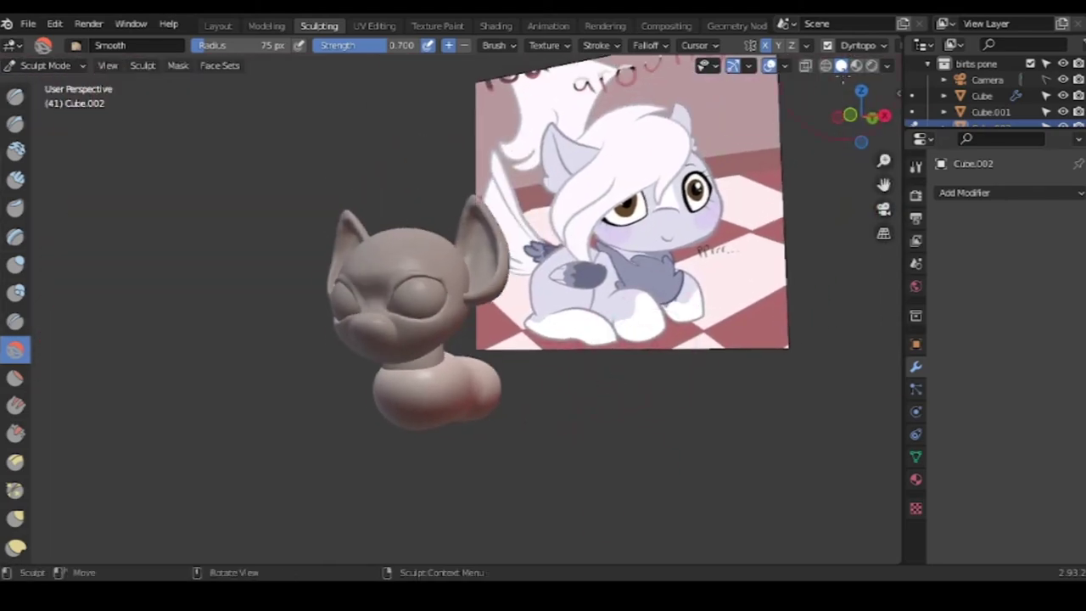
Return to Object Mode and add a new cube beside the pony
key(ctrl+Tab)
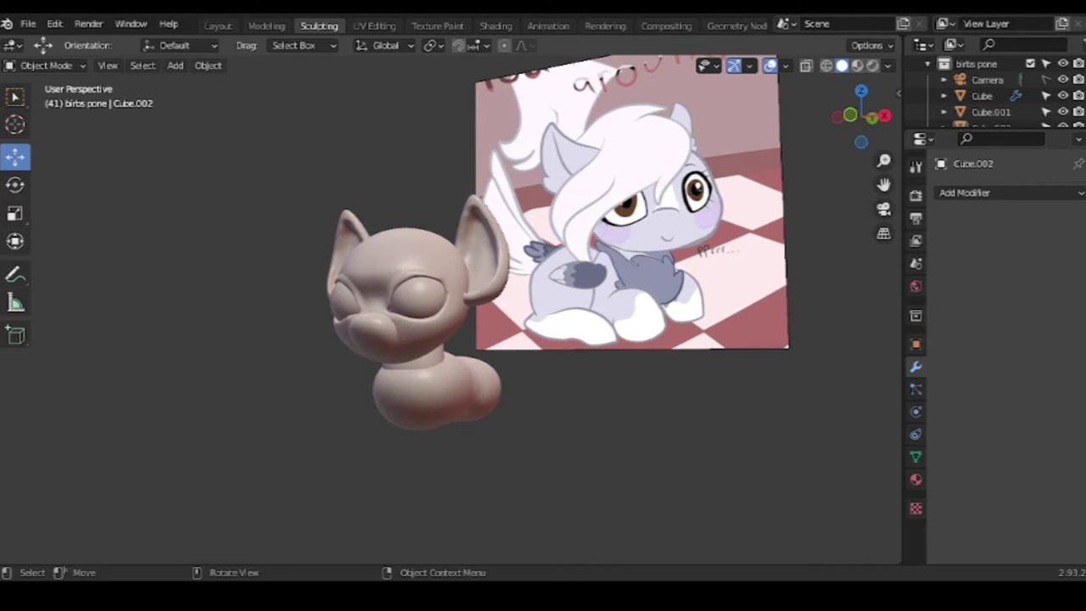
mouse_move(464, 498)
middle_down()
mouse_move(475, 451)
mouse_move(501, 439)
middle_up()
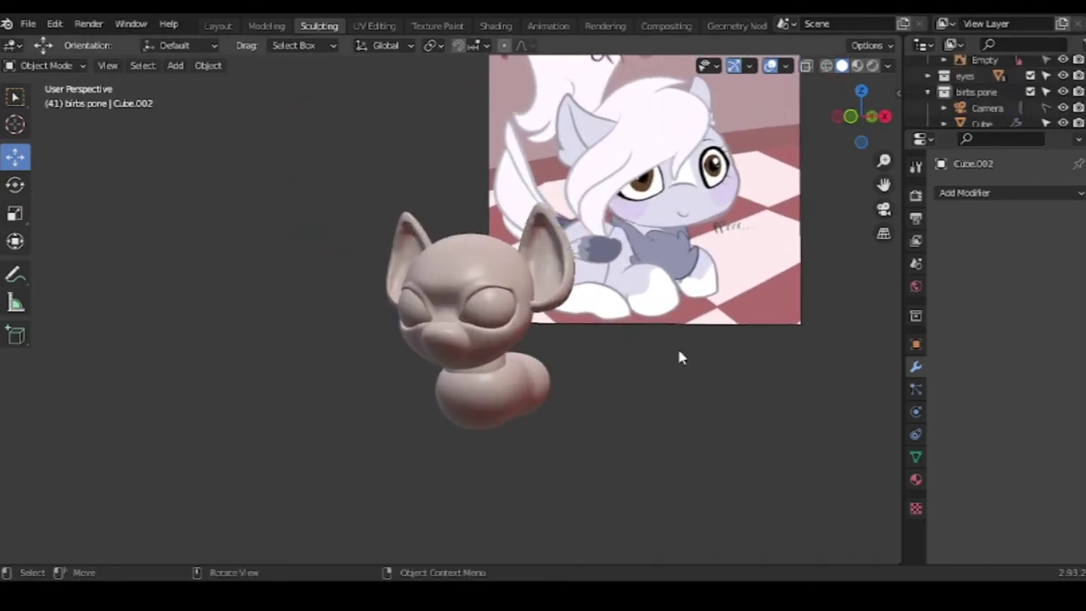
key(shift+a)
click(620, 364)
click(965, 192)
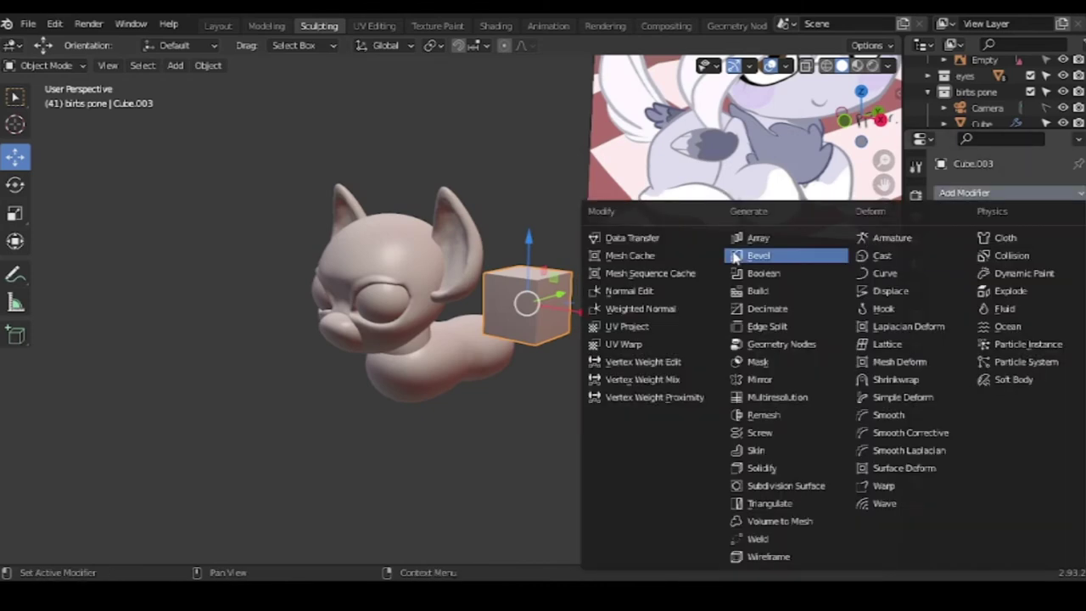
Give the new cube a Subdivision Surface and enlarge it in face-select Edit Mode
click(768, 491)
key(Tab)
mouse_move(649, 396)
middle_down()
mouse_move(670, 370)
mouse_move(685, 377)
mouse_move(509, 255)
middle_up()
click(130, 65)
middle_drag(424, 212, 601, 303)
drag(602, 303, 485, 260)
mouse_move(484, 260)
middle_down()
mouse_move(693, 246)
mouse_move(475, 291)
middle_up()
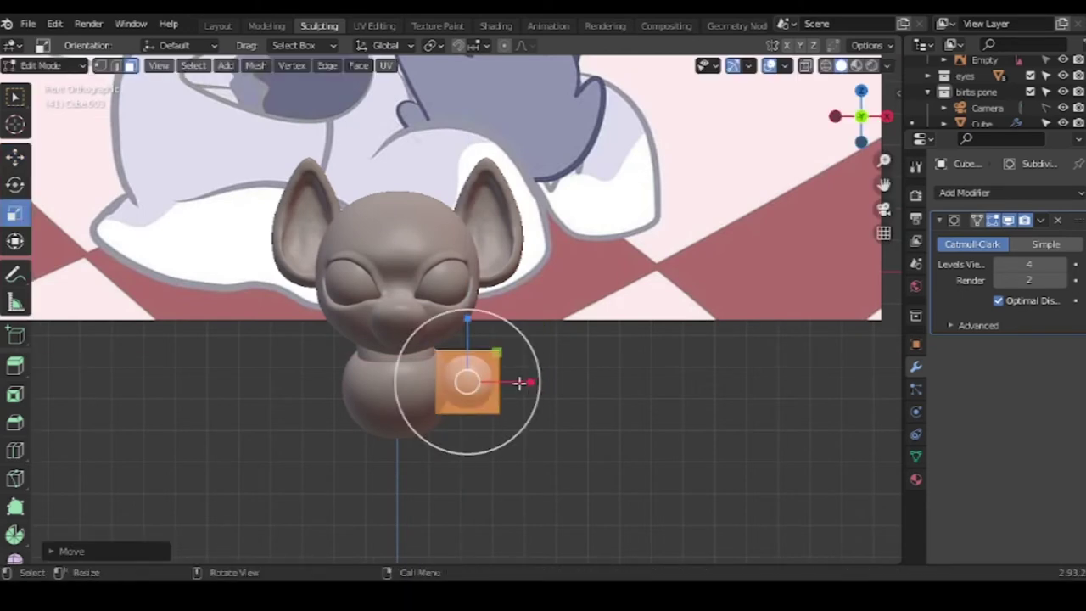
middle_drag(528, 382, 497, 413)
drag(497, 413, 518, 424)
middle_drag(456, 383, 622, 518)
key(s)
click(497, 443)
Add a Mirror modifier and move the leg cube onto the pony's chest
click(1009, 193)
click(747, 365)
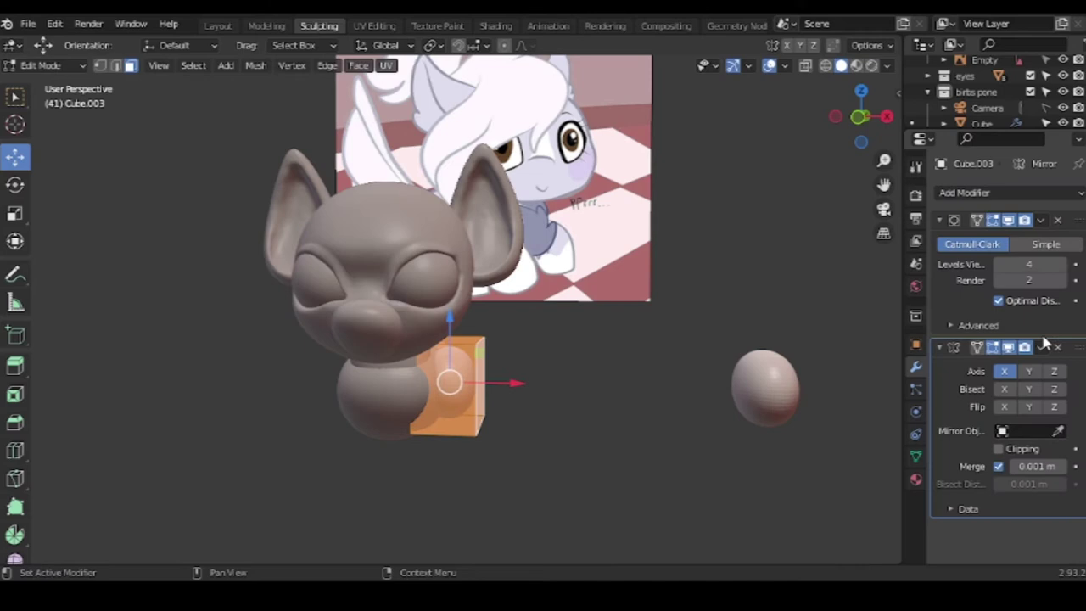
middle_drag(598, 425, 576, 473)
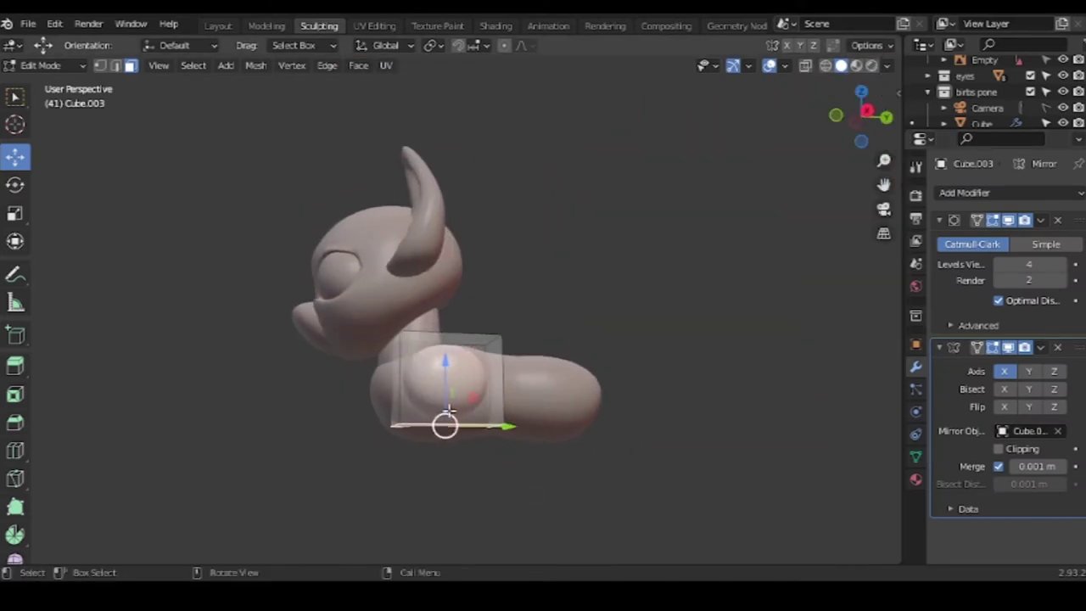
key(g)
click(555, 424)
Extrude the front face forward into a leg, scaling and tilting its end face
key(g)
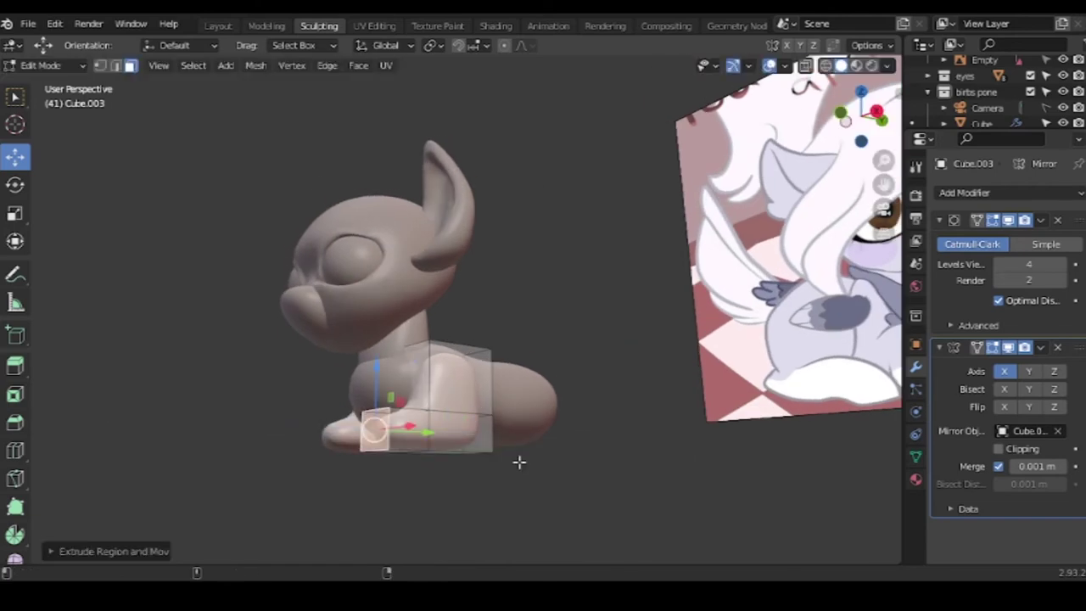
key(s)
click(660, 343)
middle_drag(660, 343, 433, 433)
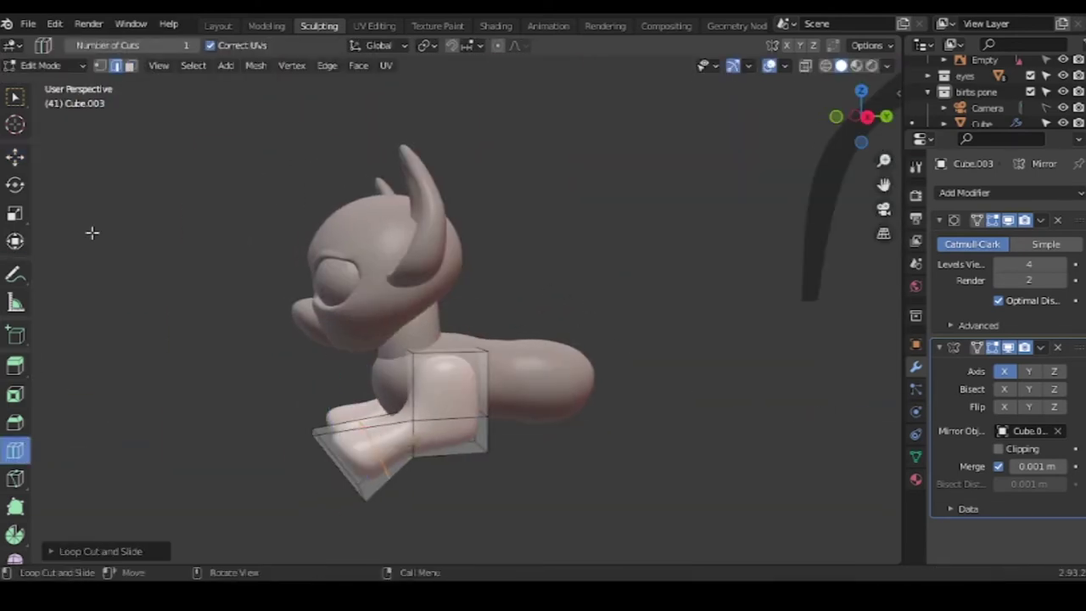
key(s)
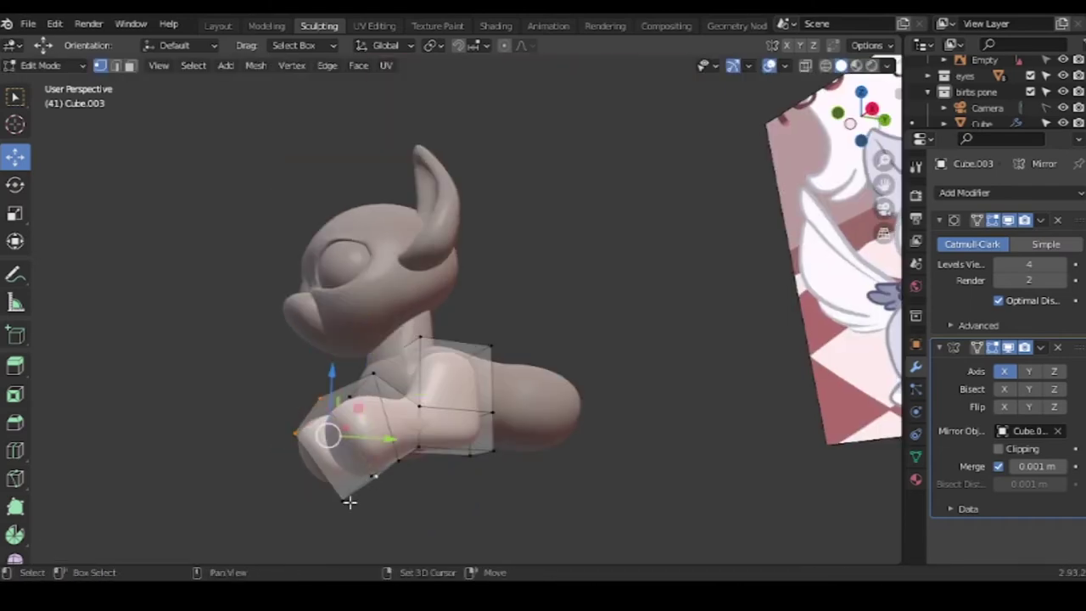
click(390, 434)
mouse_move(390, 435)
middle_down()
mouse_move(608, 447)
mouse_move(509, 444)
middle_up()
drag(562, 403, 594, 475)
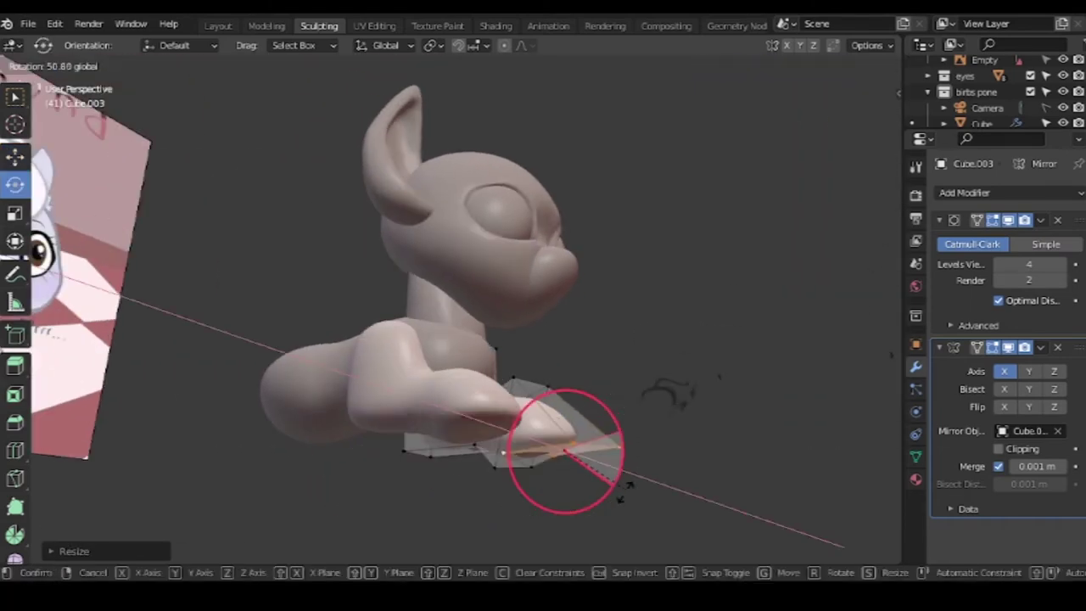
middle_drag(509, 446, 137, 247)
click(565, 416)
Inspect the mirrored front legs from below and the front, then select them
mouse_move(565, 417)
middle_down()
mouse_move(837, 441)
mouse_move(416, 409)
middle_up()
mouse_move(578, 490)
middle_down()
mouse_move(699, 367)
mouse_move(502, 461)
mouse_move(444, 458)
mouse_move(484, 552)
mouse_move(495, 413)
middle_up()
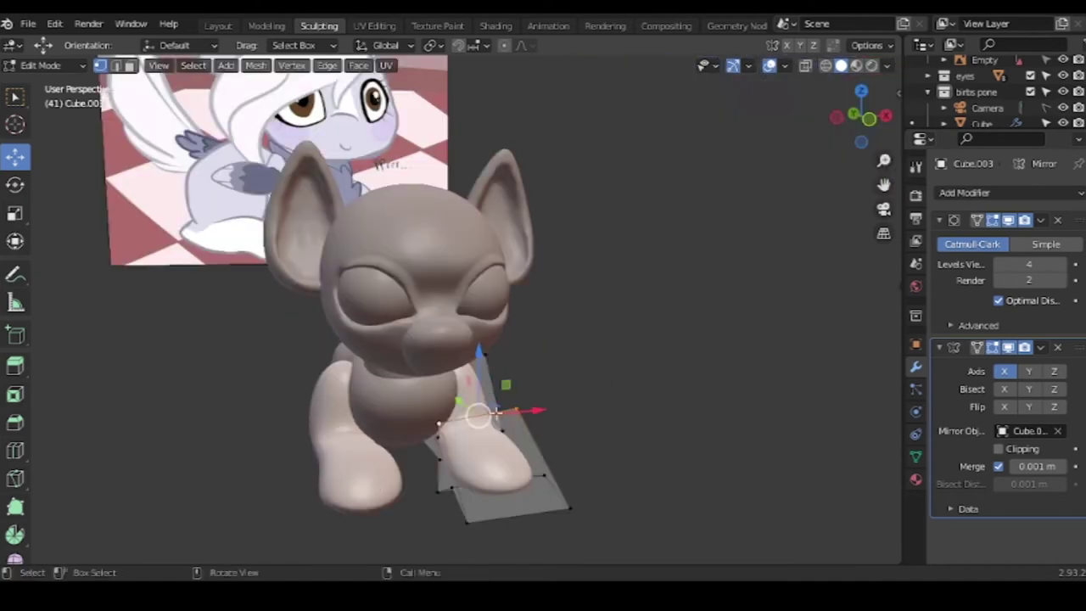
mouse_move(607, 364)
middle_down()
mouse_move(189, 475)
mouse_move(630, 303)
middle_up()
key(g)
right_click(419, 337)
mouse_move(419, 336)
middle_down()
mouse_move(693, 414)
mouse_move(690, 386)
mouse_move(570, 405)
mouse_move(663, 425)
mouse_move(404, 407)
middle_up()
click(404, 407)
Apply the legs' Mirror and Subdivision modifiers, converting them to a plain mesh
key(ctrl+a)
right_click(353, 391)
mouse_move(282, 323)
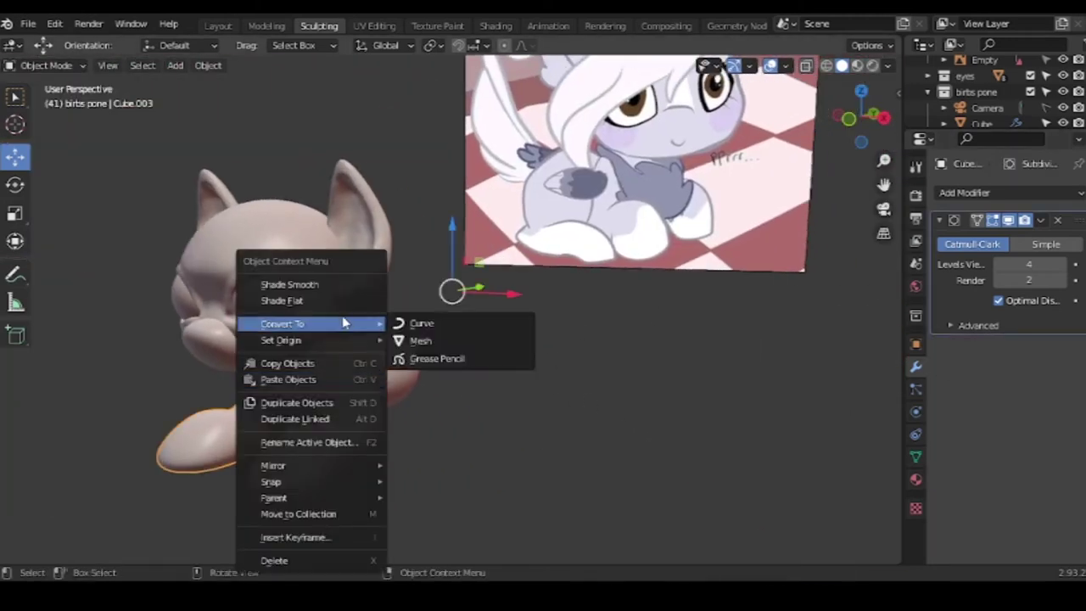
click(444, 374)
middle_drag(284, 424, 252, 172)
key(ctrl+z)
key(ctrl+a)
right_click(363, 339)
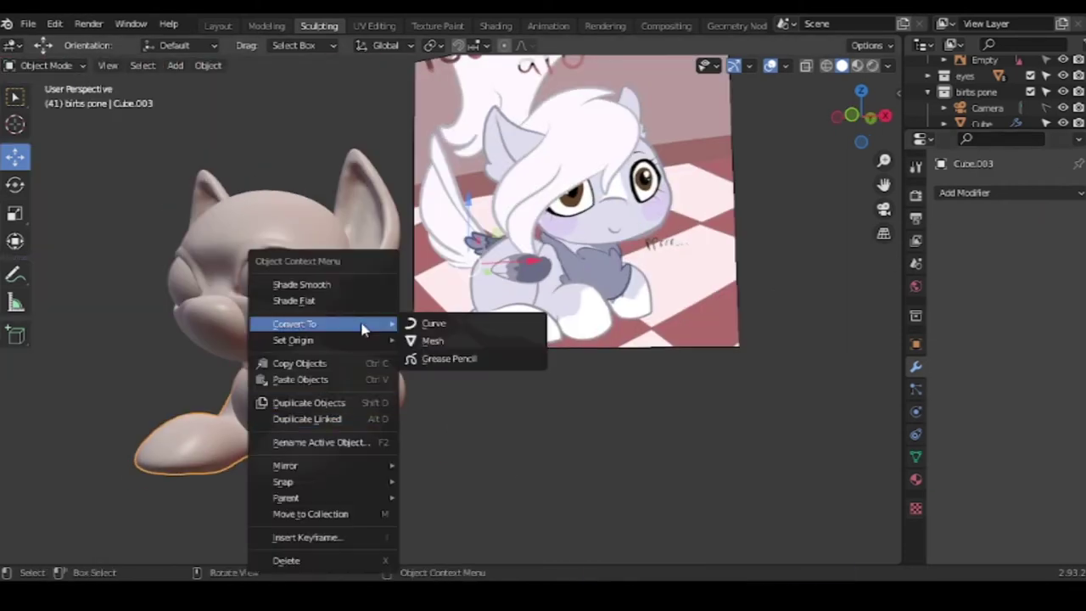
click(450, 343)
middle_drag(450, 343, 454, 338)
Smooth the front legs in Sculpt Mode with the Smooth brush
key(Return)
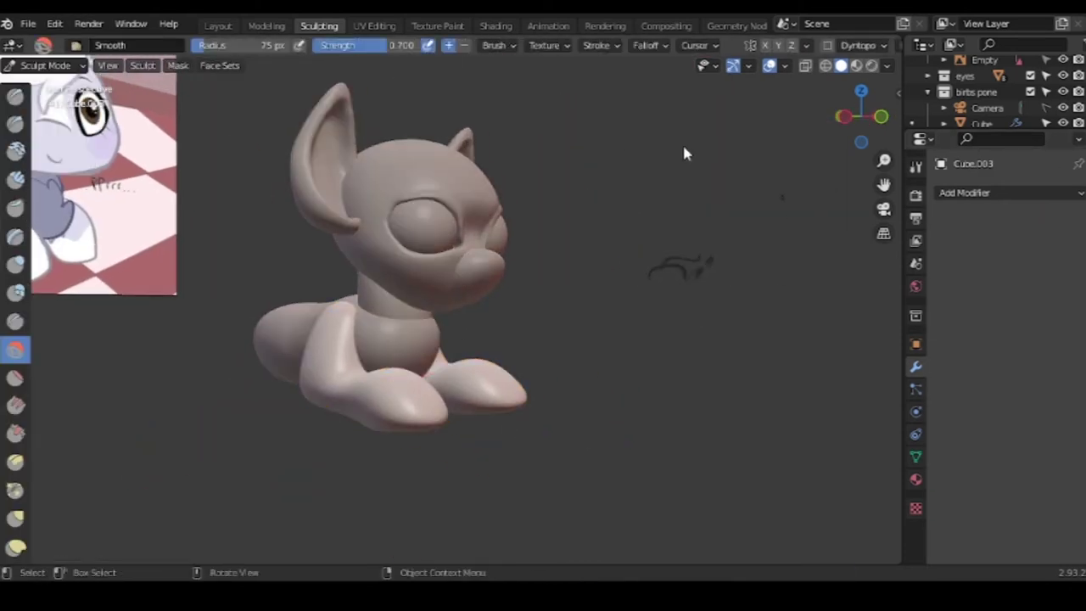
scroll(478, 331, up, 3)
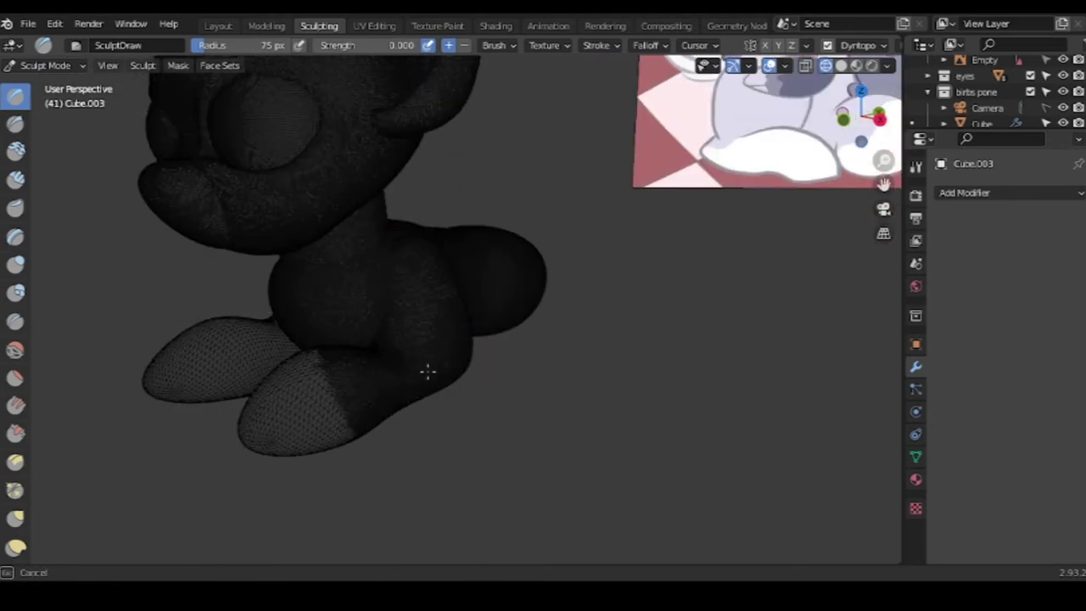
middle_drag(447, 240, 442, 260)
mouse_move(606, 276)
middle_down()
mouse_move(339, 296)
mouse_move(223, 364)
mouse_move(303, 443)
mouse_move(580, 451)
mouse_move(689, 104)
middle_up()
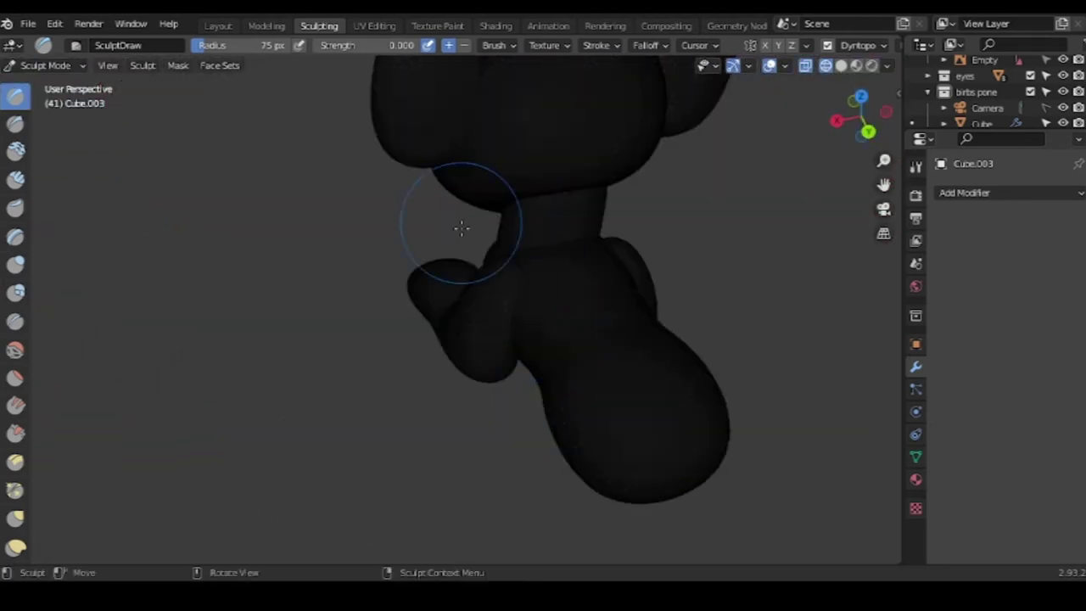
click(16, 349)
mouse_move(503, 462)
middle_down()
mouse_move(450, 407)
mouse_move(336, 337)
mouse_move(427, 142)
mouse_move(364, 333)
mouse_move(289, 393)
mouse_move(327, 350)
mouse_move(272, 370)
middle_up()
key(ctrl+Tab)
Add a new cube with a Subdivision Surface at viewport level 4
key(shift+a)
key(g)
click(1010, 192)
click(642, 286)
click(1062, 265)
click(1062, 265)
click(1062, 266)
mouse_move(627, 339)
middle_down()
mouse_move(687, 324)
mouse_move(591, 349)
mouse_move(509, 255)
middle_up()
Move the rounded sphere along X to the pony's rear and scale it up over the hip
key(g)
key(x)
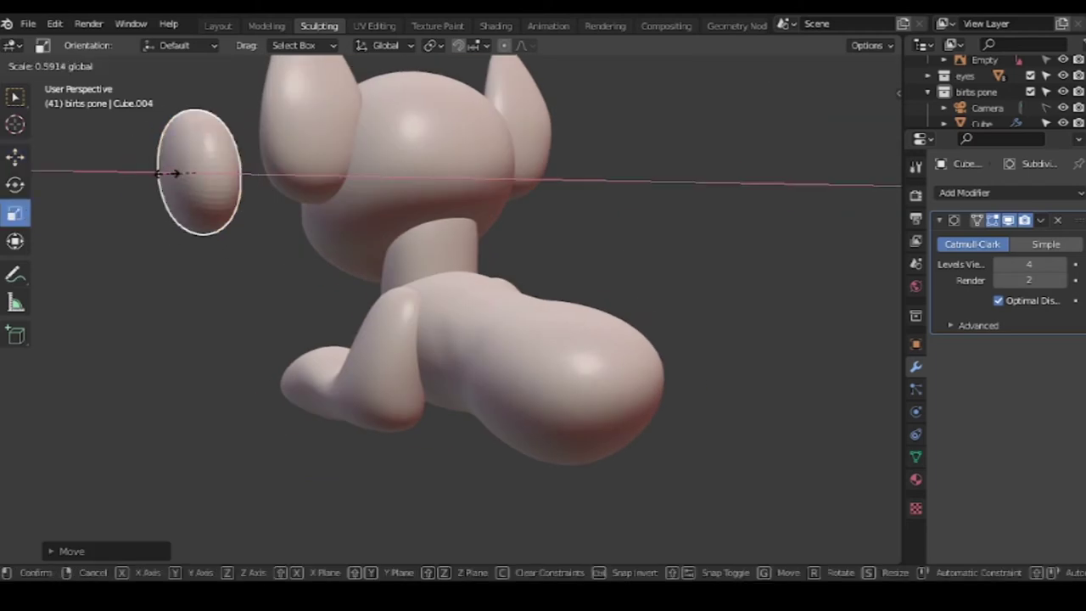
key(Escape)
middle_drag(650, 296, 169, 271)
key(g)
key(x)
click(429, 409)
middle_drag(429, 409, 643, 354)
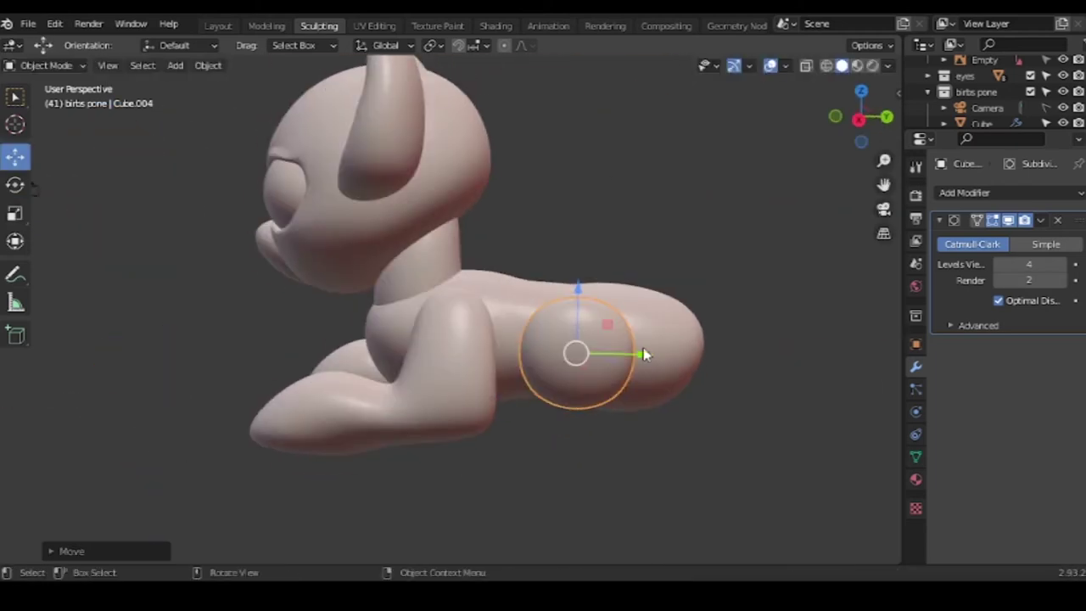
key(g)
click(684, 475)
middle_drag(684, 475, 676, 213)
key(s)
click(15, 184)
mouse_move(36, 198)
middle_down()
mouse_move(584, 458)
mouse_move(552, 437)
middle_up()
In Edit Mode, add a widened middle edge loop and select the cage's top and bottom vertices
key(Tab)
mouse_move(817, 451)
middle_down()
mouse_move(812, 400)
mouse_move(735, 451)
mouse_move(715, 387)
middle_up()
key(ctrl+r)
click(715, 387)
key(s)
click(725, 390)
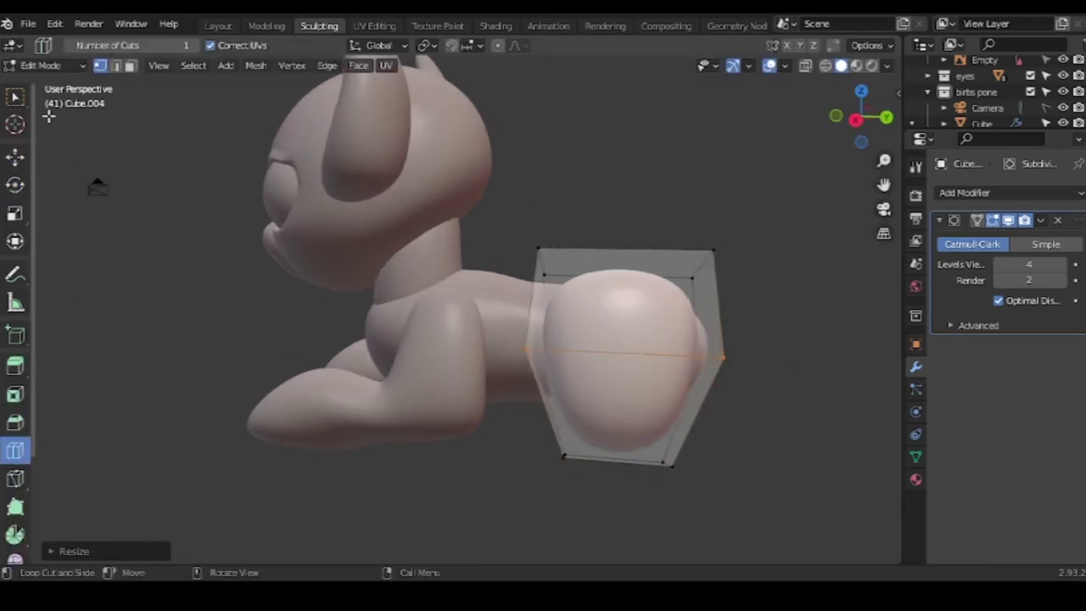
key(alt+z)
click(548, 270)
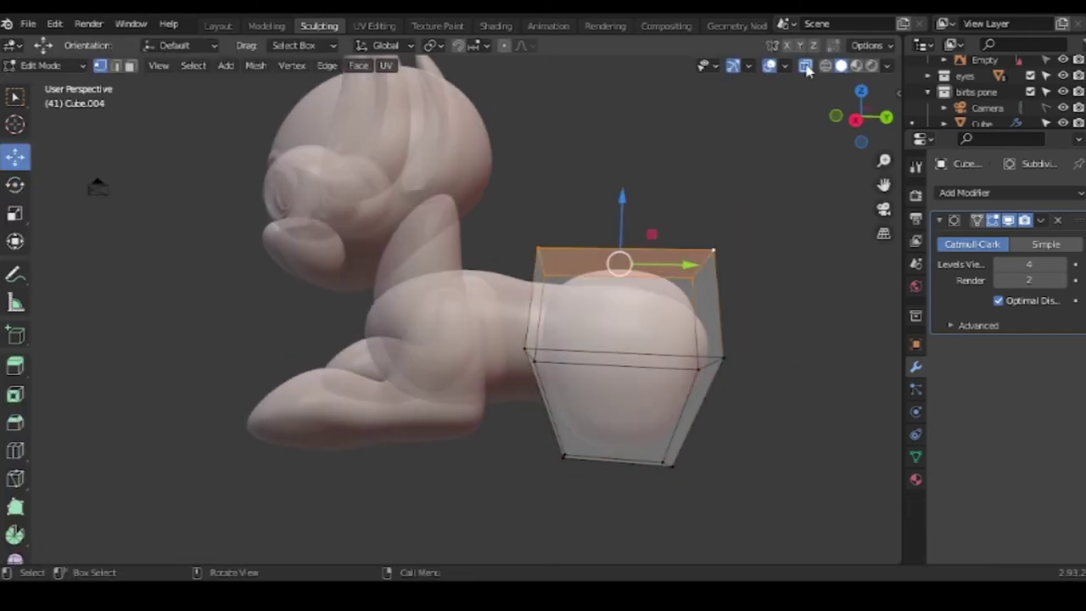
click(805, 66)
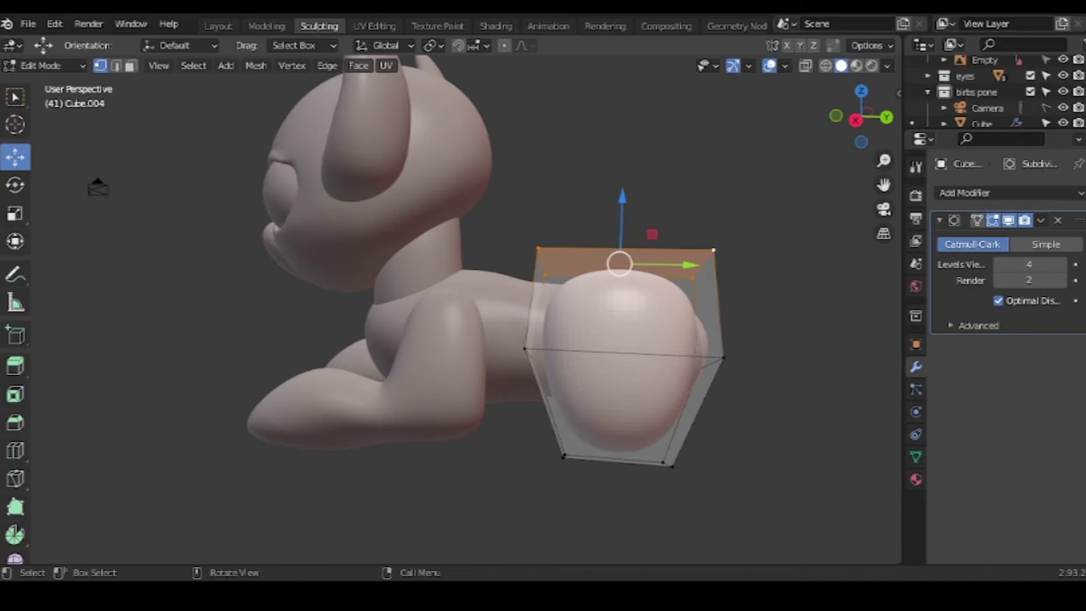
middle_drag(678, 211, 787, 336)
drag(567, 412, 720, 507)
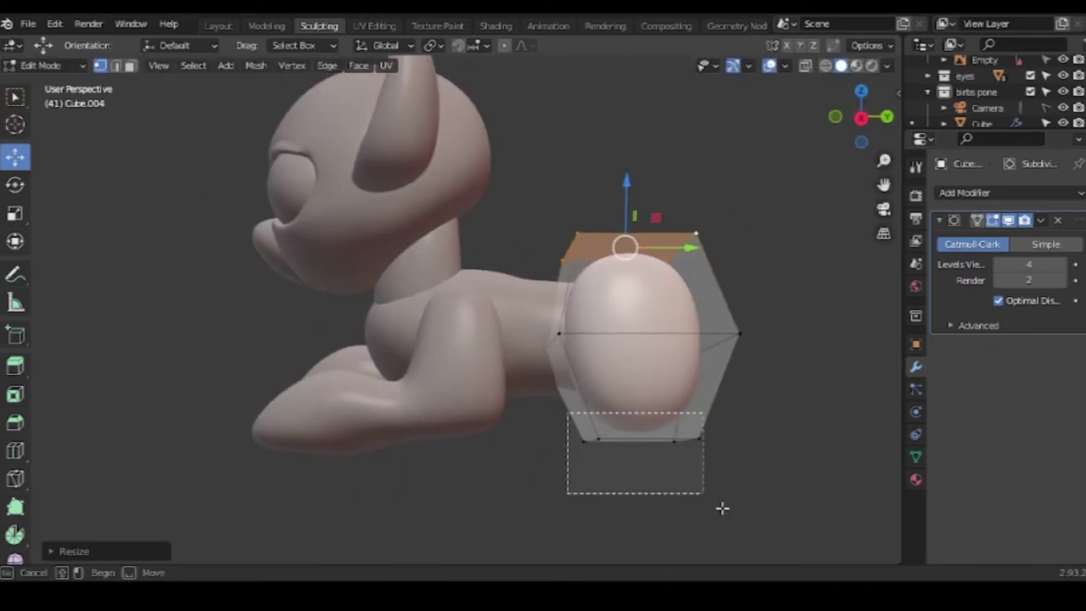
middle_drag(739, 419, 797, 348)
Scale the haunch, move it out to the pony's side, and bake in its subdivision
key(a)
middle_drag(763, 412, 102, 254)
click(15, 212)
key(s)
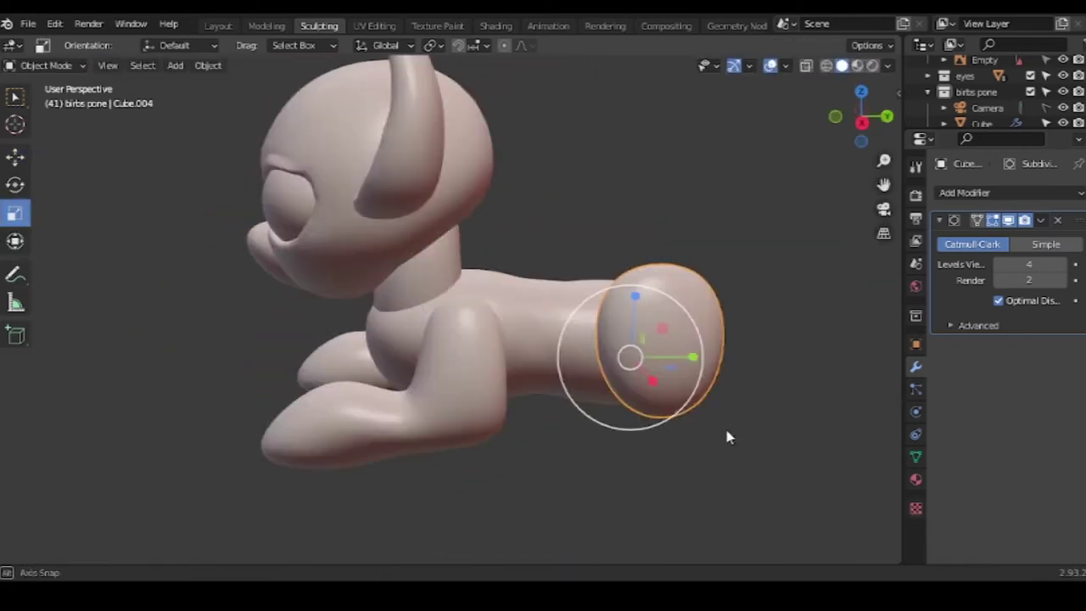
middle_drag(727, 437, 651, 422)
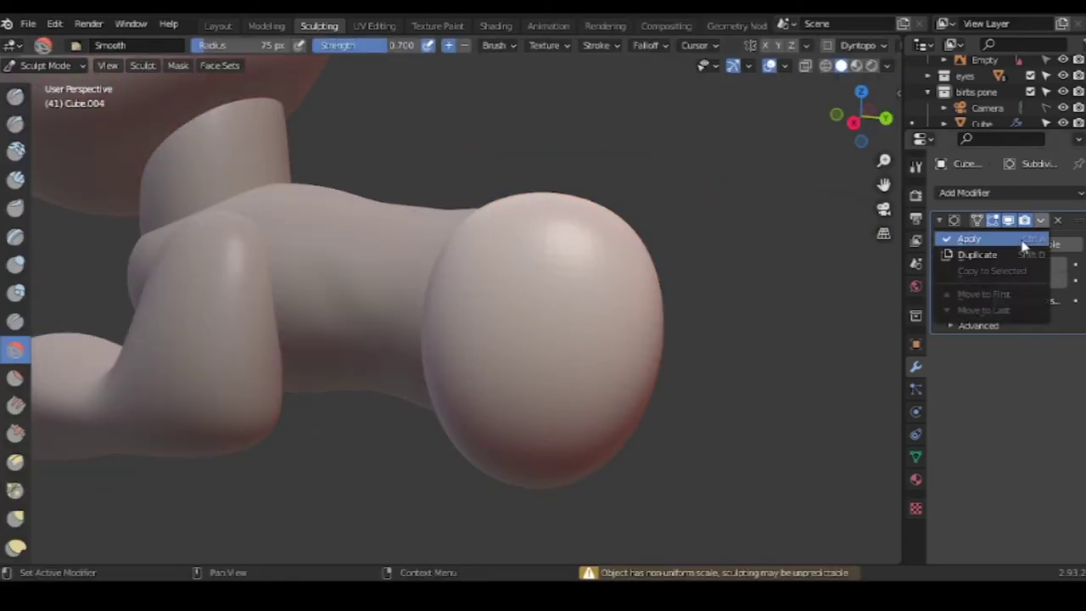
click(14, 97)
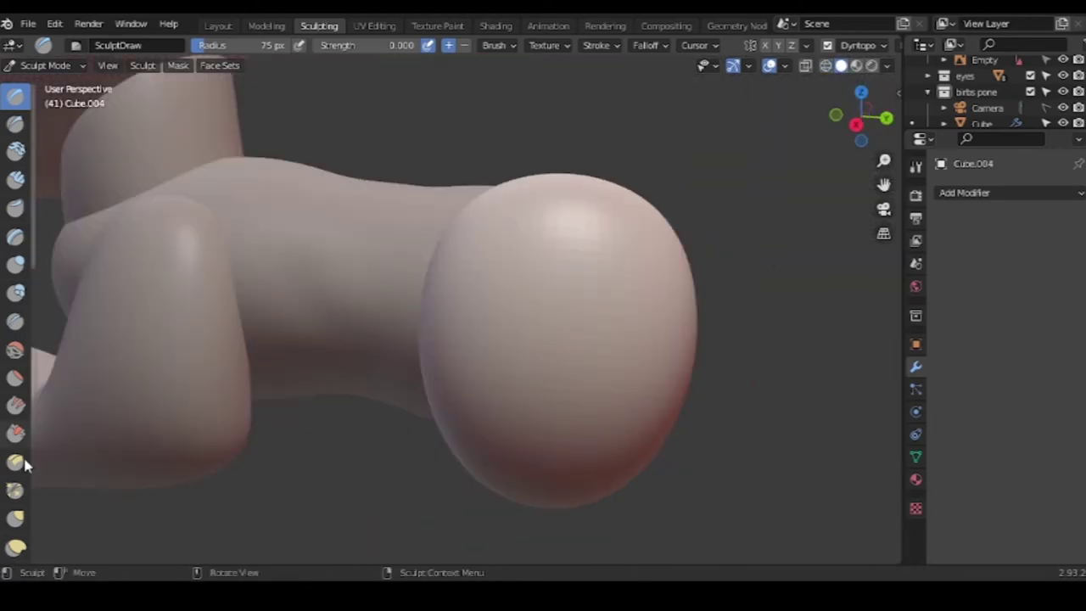
mouse_move(582, 281)
middle_down()
mouse_move(529, 274)
mouse_move(351, 328)
mouse_move(586, 311)
mouse_move(490, 377)
middle_up()
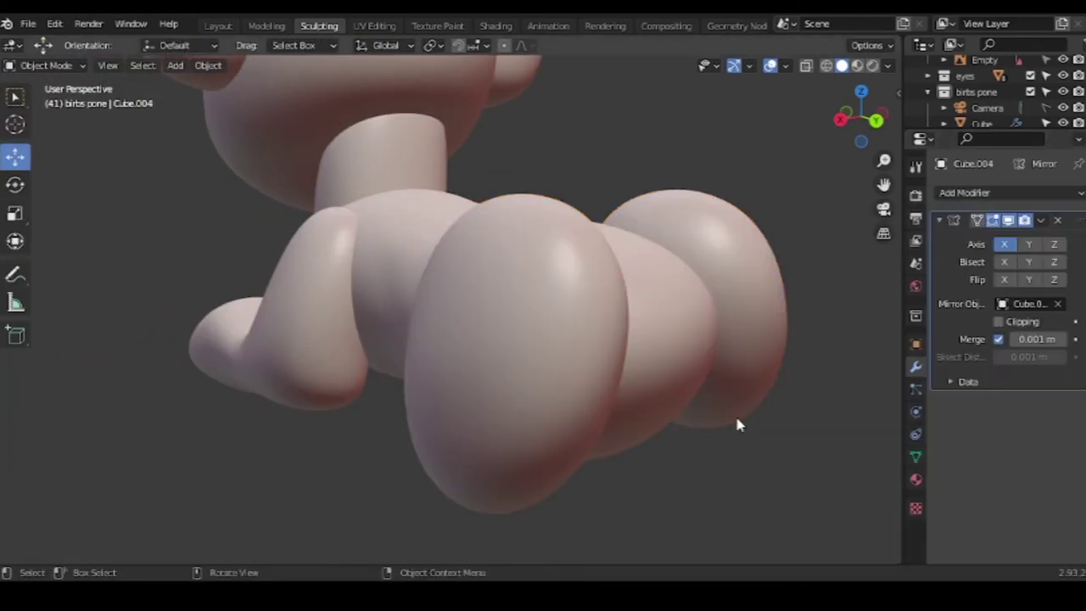
middle_drag(736, 424, 673, 453)
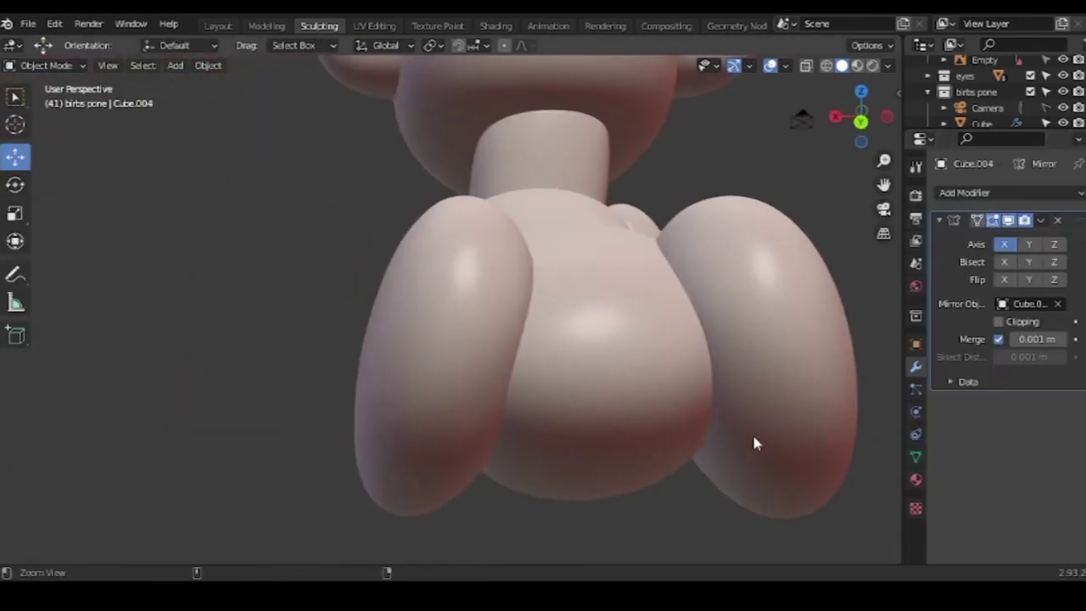
Rotate the front-left haunch around Z and shift it along the Y axis
click(427, 347)
mouse_move(68, 208)
middle_down()
mouse_move(701, 440)
mouse_move(497, 406)
middle_up()
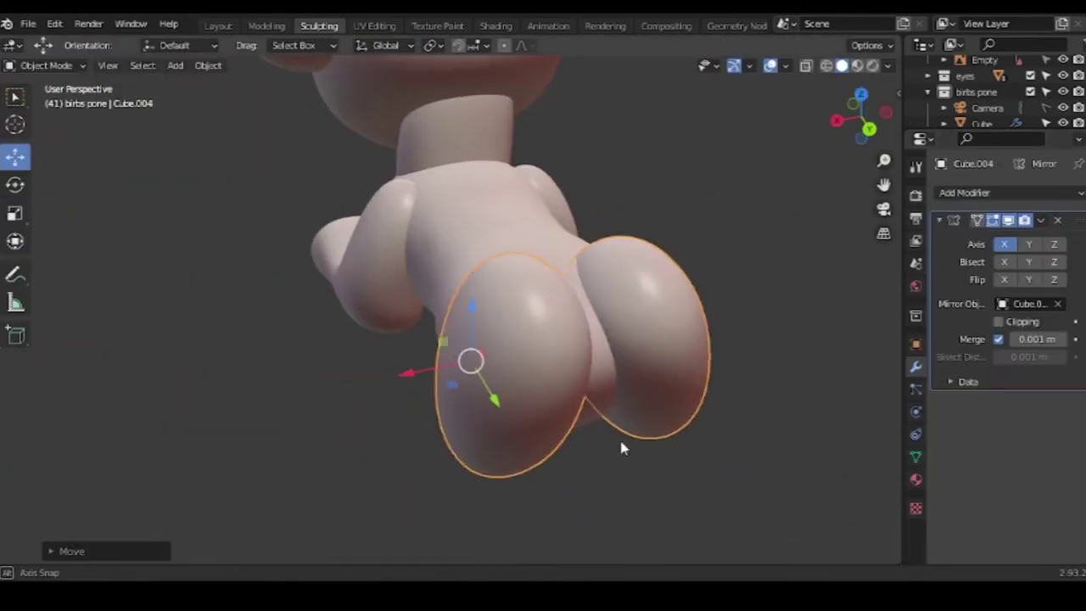
key(r)
key(z)
click(458, 369)
mouse_move(585, 376)
middle_down()
mouse_move(676, 425)
mouse_move(509, 408)
middle_up()
click(15, 213)
click(16, 156)
drag(547, 370, 529, 446)
mouse_move(528, 446)
middle_down()
mouse_move(440, 448)
mouse_move(500, 531)
middle_up()
Duplicate the front leg and move the copy rearward, setting its height along Z
click(308, 362)
key(shift+d)
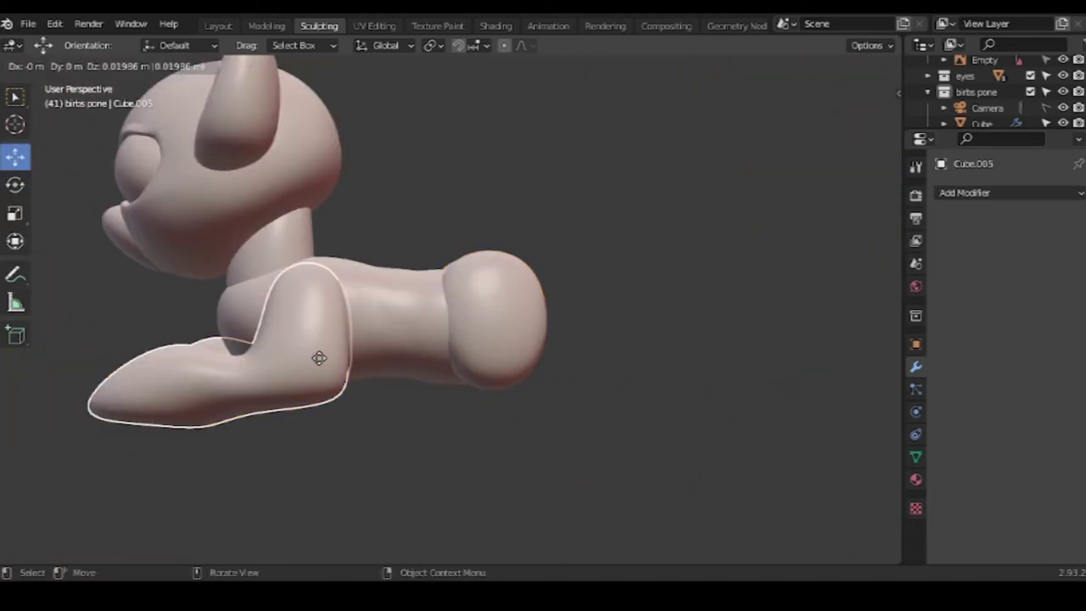
click(614, 425)
key(g)
click(662, 328)
key(g)
key(z)
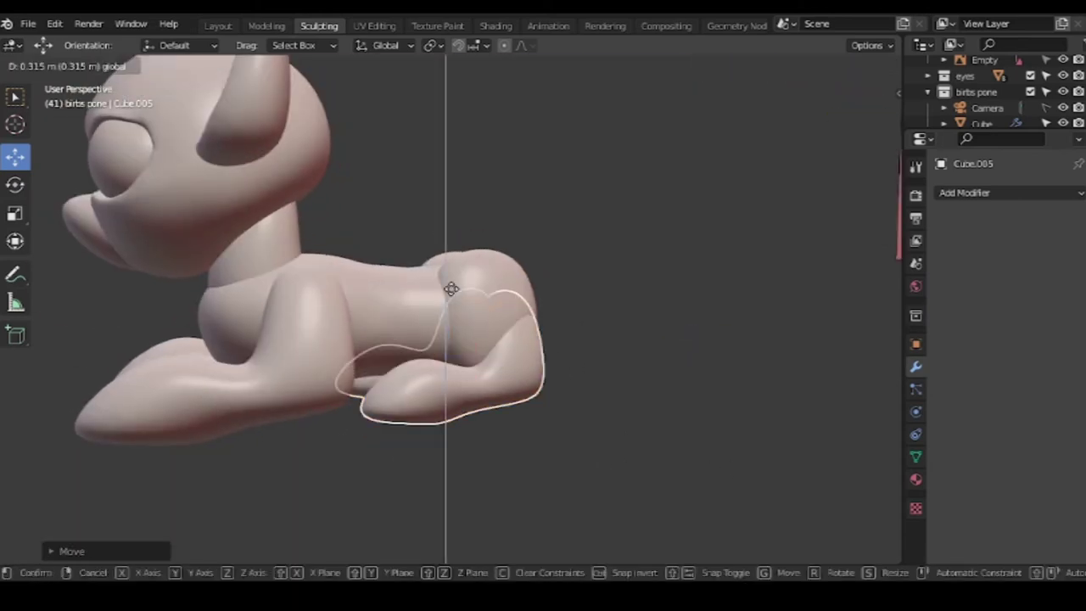
click(449, 306)
Resize the copied hind leg, checking it through the scene camera view
key(s)
click(655, 420)
middle_drag(655, 420, 700, 354)
key(KP_0)
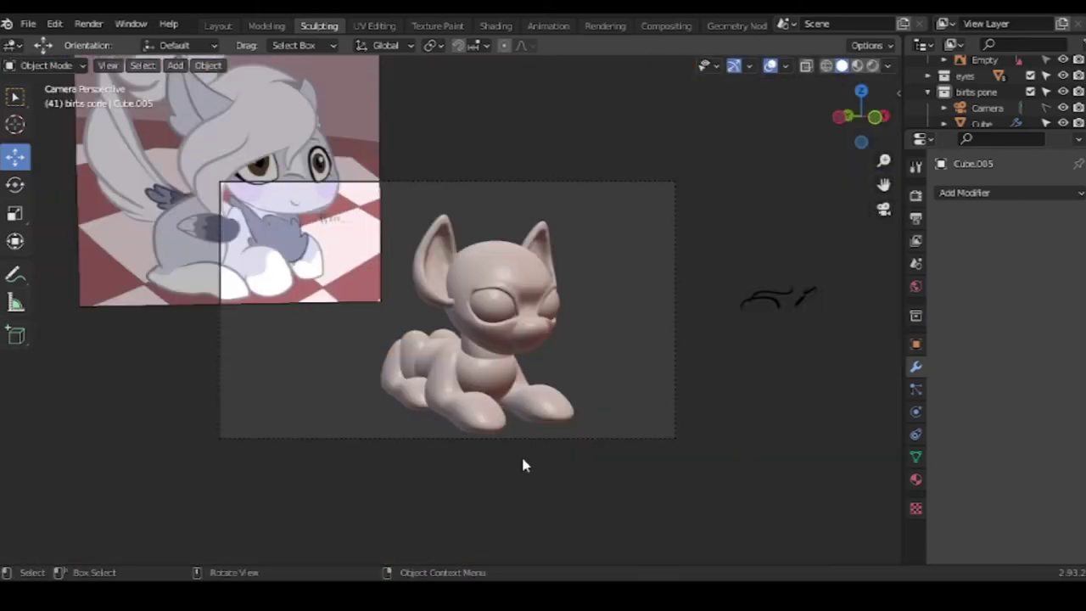
scroll(575, 346, up, 5)
mouse_move(507, 335)
middle_down()
mouse_move(412, 390)
mouse_move(353, 377)
mouse_move(3, 214)
middle_up()
click(353, 369)
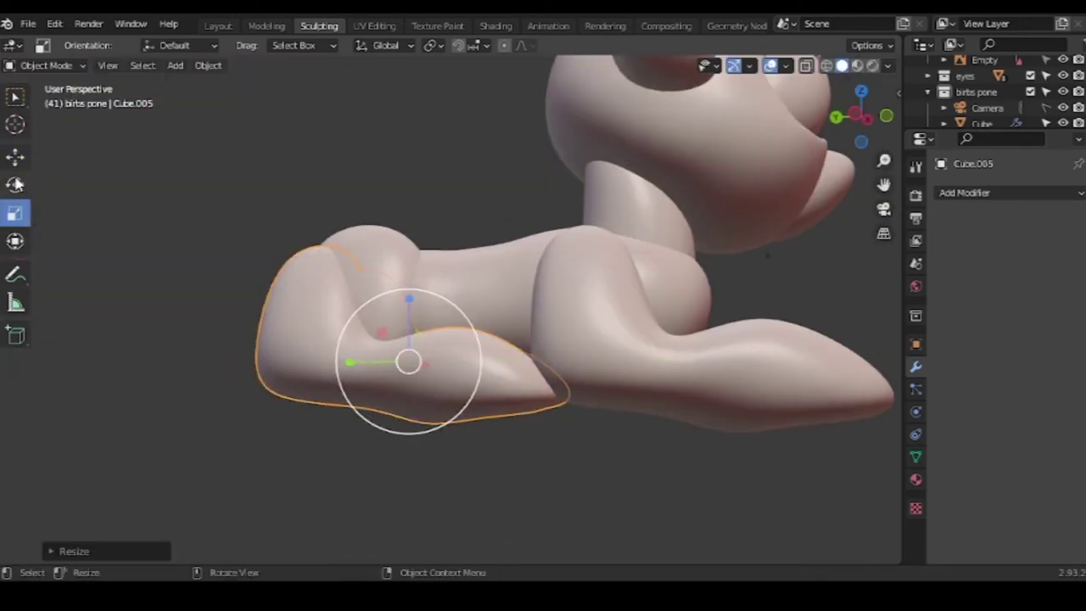
Nudge the front leg into place and check the pose through the scene camera
key(g)
click(388, 370)
click(593, 359)
middle_drag(593, 359, 686, 426)
key(KP_0)
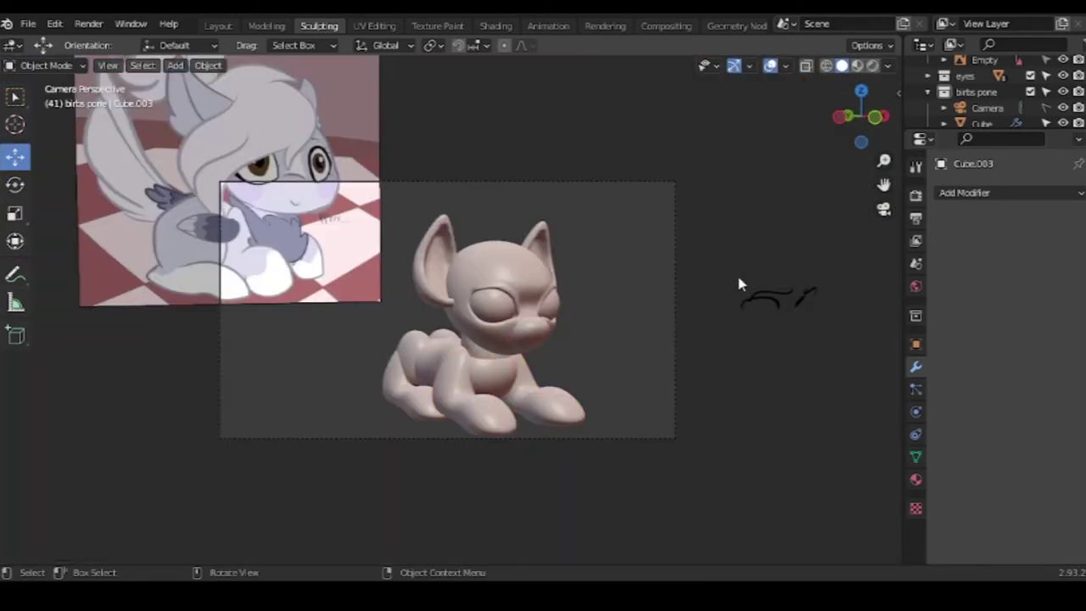
scroll(717, 267, up, 2)
mouse_move(720, 253)
middle_down()
mouse_move(458, 339)
mouse_move(610, 362)
middle_up()
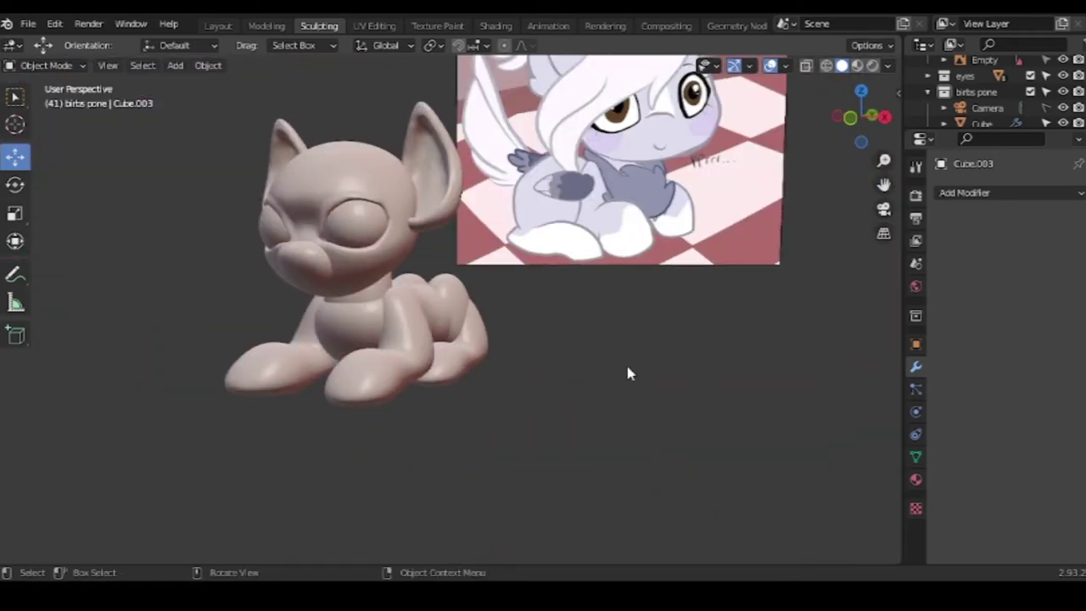
Add a Boolean modifier to the ears with the kepala head as operand, and apply it
scroll(628, 373, up, 3)
click(492, 220)
click(967, 192)
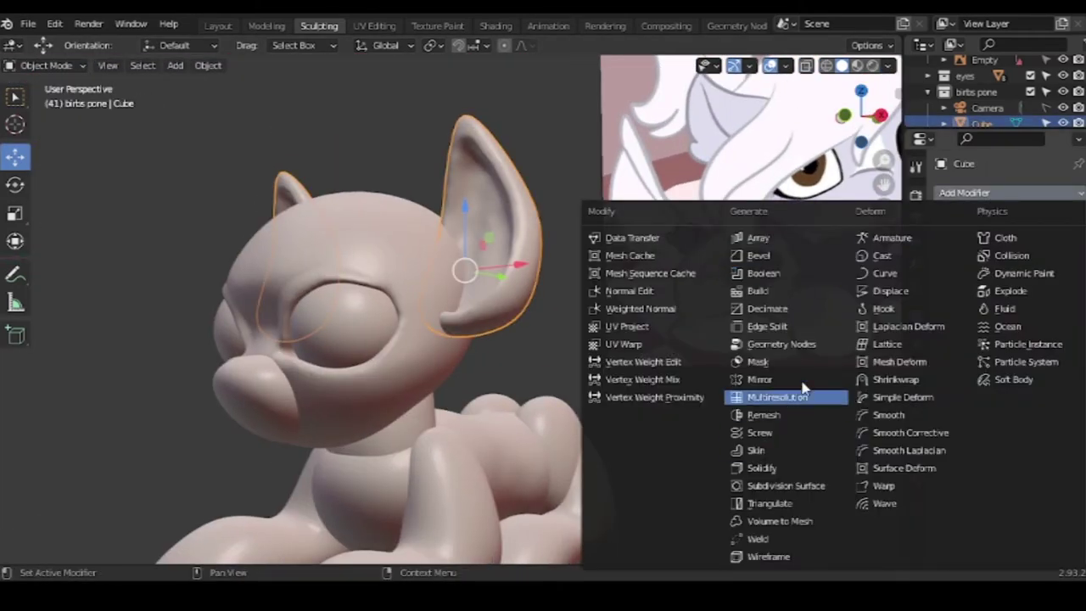
click(764, 274)
click(1058, 284)
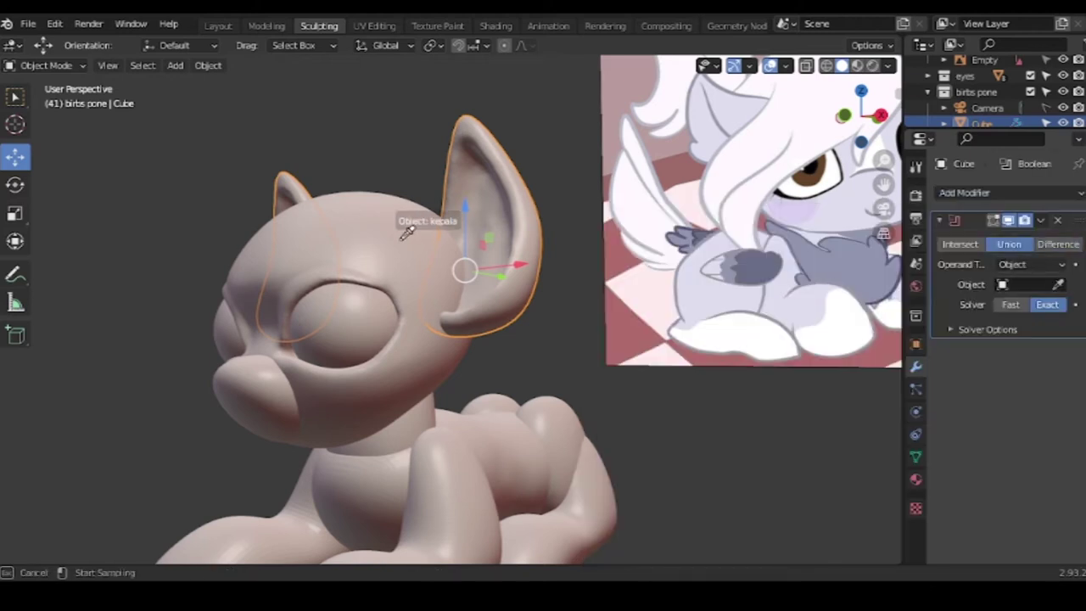
click(377, 412)
click(1040, 219)
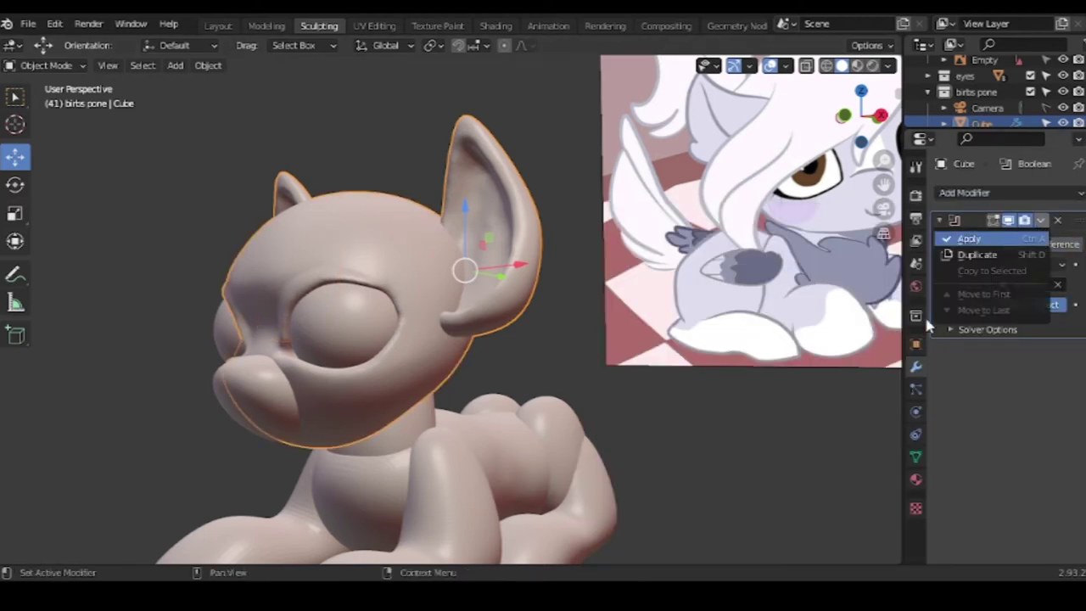
click(968, 238)
alt+click(424, 364)
Add and apply a Boolean modifier on the kepala head, then switch it to Sculpt Mode
click(431, 368)
middle_drag(661, 322, 730, 367)
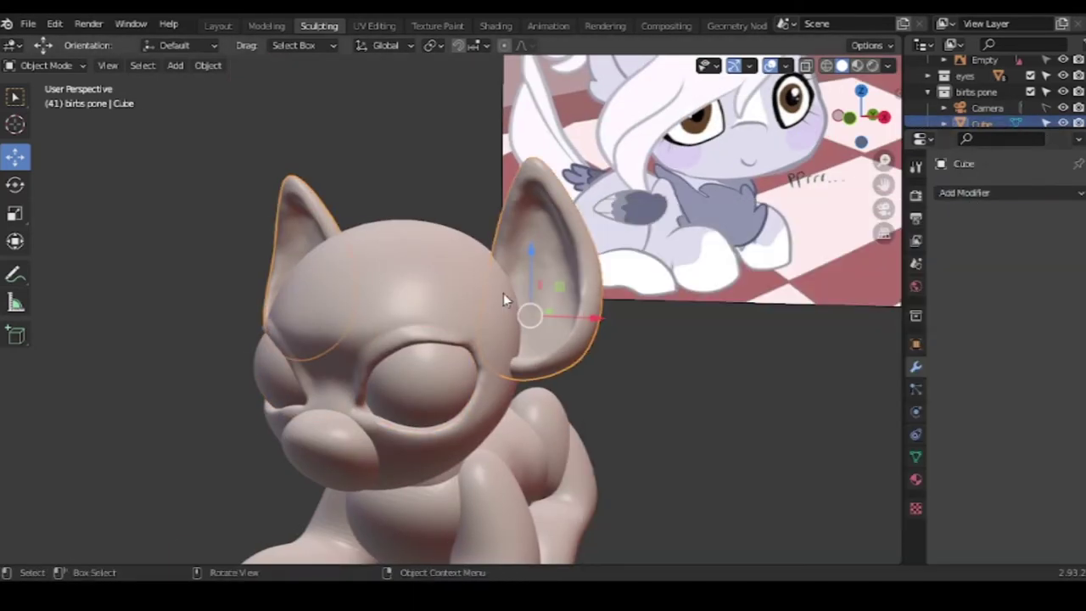
click(819, 274)
click(1040, 220)
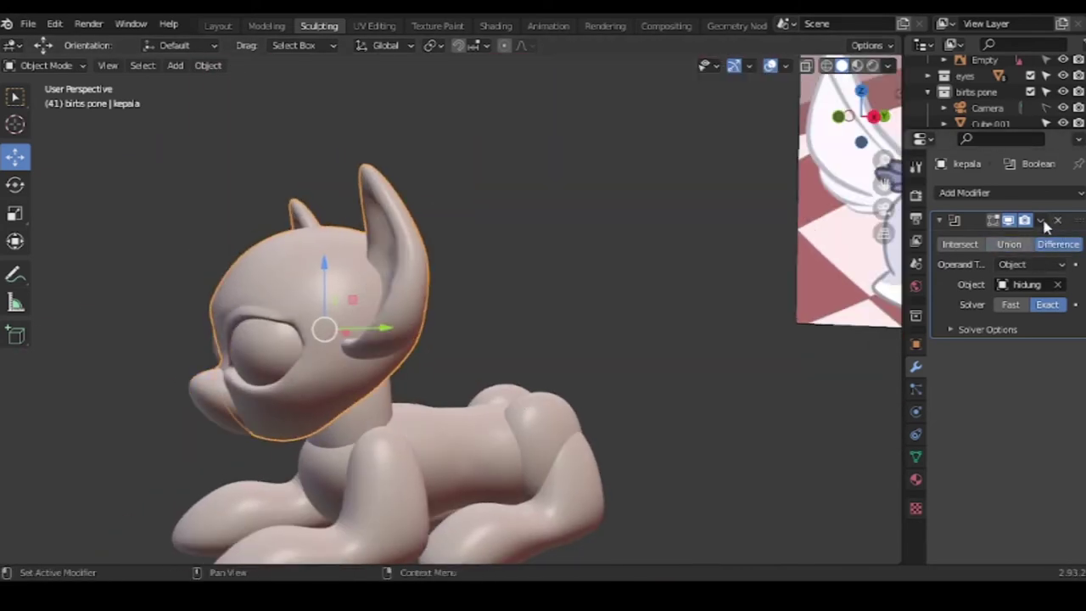
click(1041, 220)
click(964, 237)
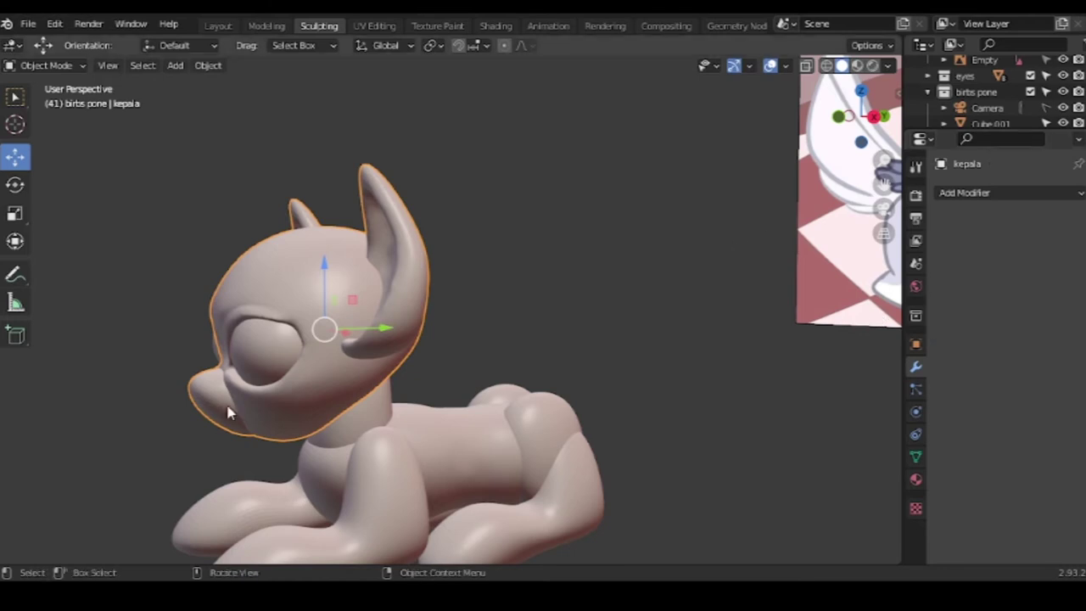
click(47, 66)
click(51, 119)
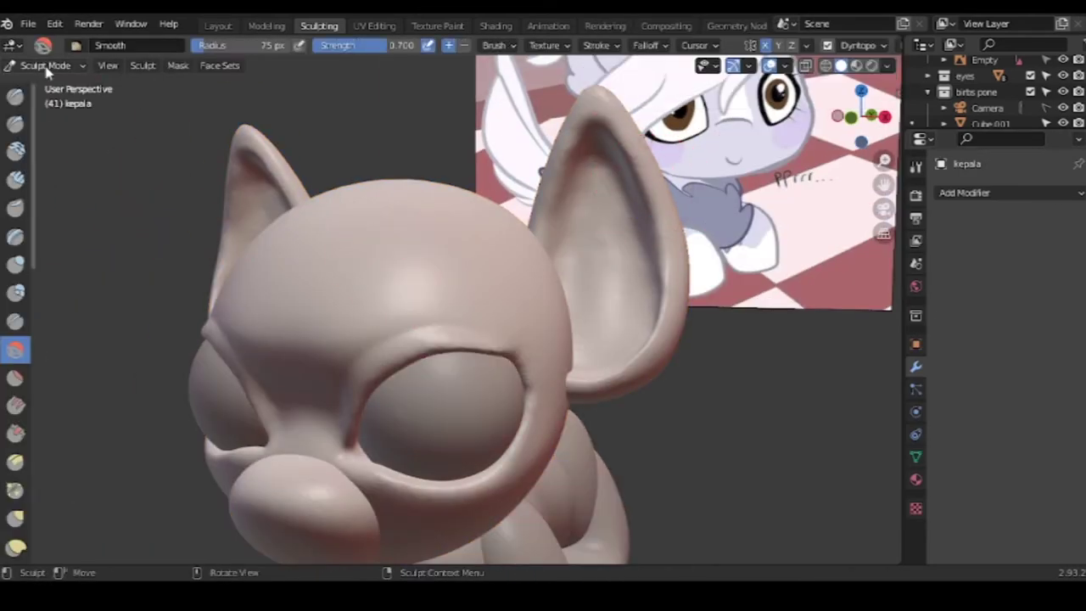
Enable dynamic topology and work over the head with the Clay Strips and Smooth brushes
click(828, 45)
click(738, 96)
scroll(436, 236, down, 3)
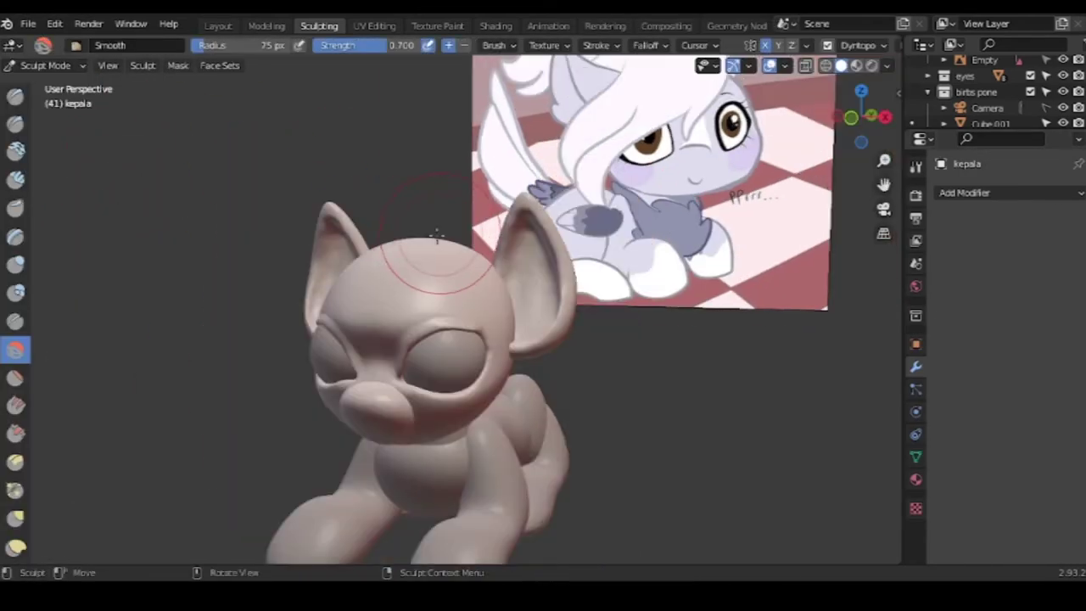
click(17, 181)
mouse_move(305, 402)
middle_down()
mouse_move(383, 379)
mouse_move(368, 388)
mouse_move(348, 357)
middle_up()
mouse_move(369, 246)
middle_down()
mouse_move(594, 331)
mouse_move(460, 358)
mouse_move(517, 424)
mouse_move(450, 373)
mouse_move(493, 295)
mouse_move(466, 238)
mouse_move(461, 395)
mouse_move(436, 339)
mouse_move(491, 273)
mouse_move(552, 376)
mouse_move(357, 323)
middle_up()
key(shift+s)
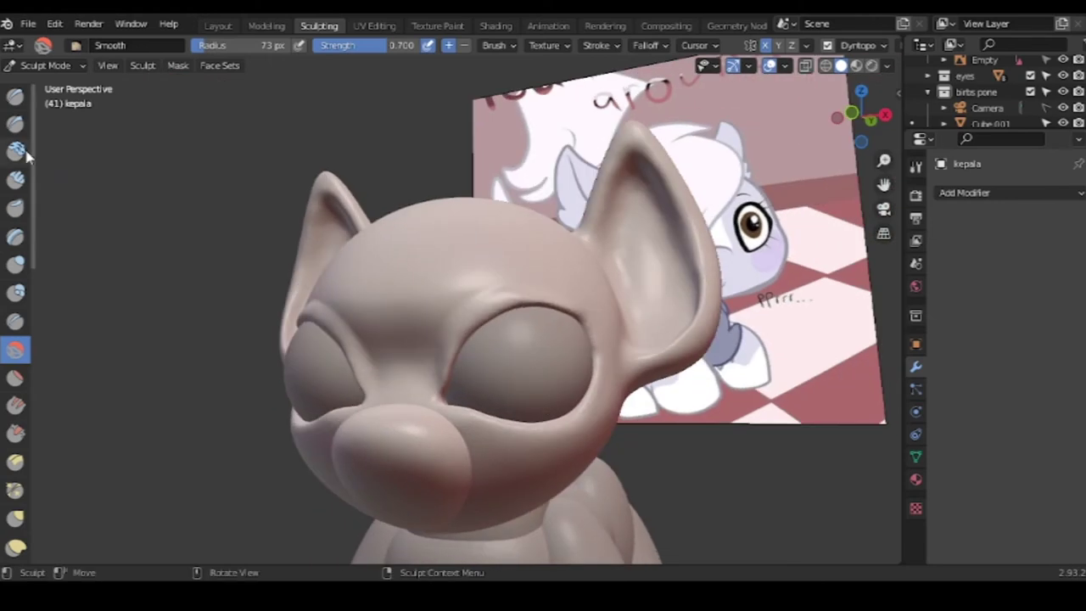
mouse_move(428, 392)
middle_down()
mouse_move(460, 436)
mouse_move(449, 384)
mouse_move(582, 351)
mouse_move(413, 400)
mouse_move(463, 403)
mouse_move(417, 294)
middle_up()
mouse_move(457, 345)
middle_down()
mouse_move(393, 393)
mouse_move(514, 424)
mouse_move(465, 398)
mouse_move(451, 367)
middle_up()
key(shift+s)
mouse_move(449, 481)
middle_down()
mouse_move(461, 315)
mouse_move(480, 371)
mouse_move(511, 389)
middle_up()
mouse_move(568, 363)
middle_down()
mouse_move(516, 383)
mouse_move(468, 308)
middle_up()
Carve a wavy mouth line on the snout with the Crease brush and soften it
key(shift+c)
mouse_move(496, 419)
middle_down()
mouse_move(509, 362)
mouse_move(490, 362)
mouse_move(633, 376)
mouse_move(390, 331)
middle_up()
drag(390, 331, 607, 275)
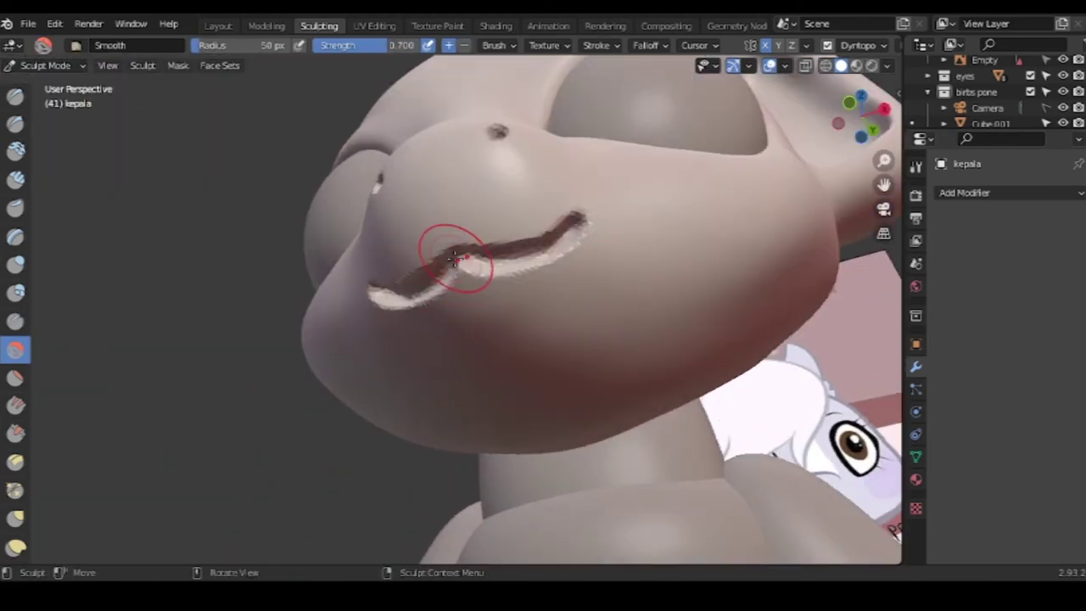
drag(454, 259, 399, 284)
key(f)
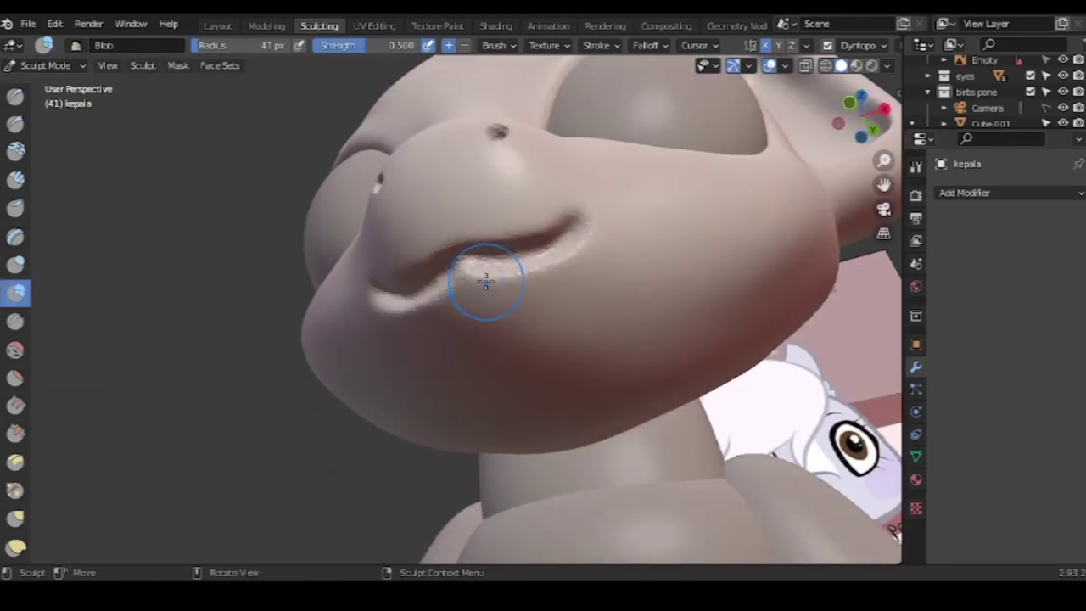
middle_drag(547, 233, 681, 321)
mouse_move(650, 388)
middle_down()
mouse_move(635, 399)
mouse_move(458, 325)
mouse_move(690, 351)
middle_up()
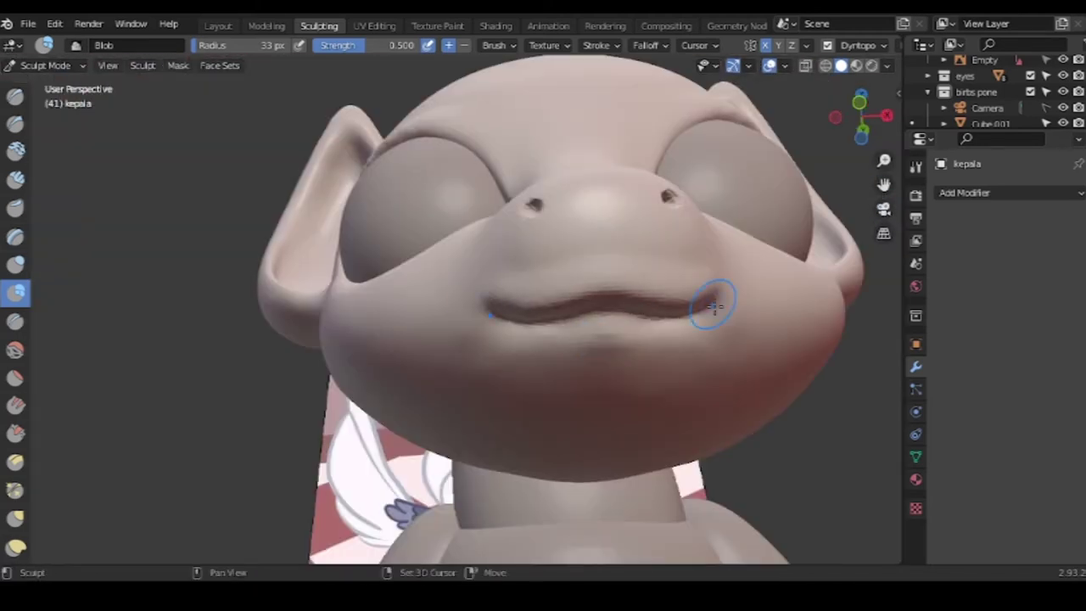
middle_drag(715, 307, 566, 287)
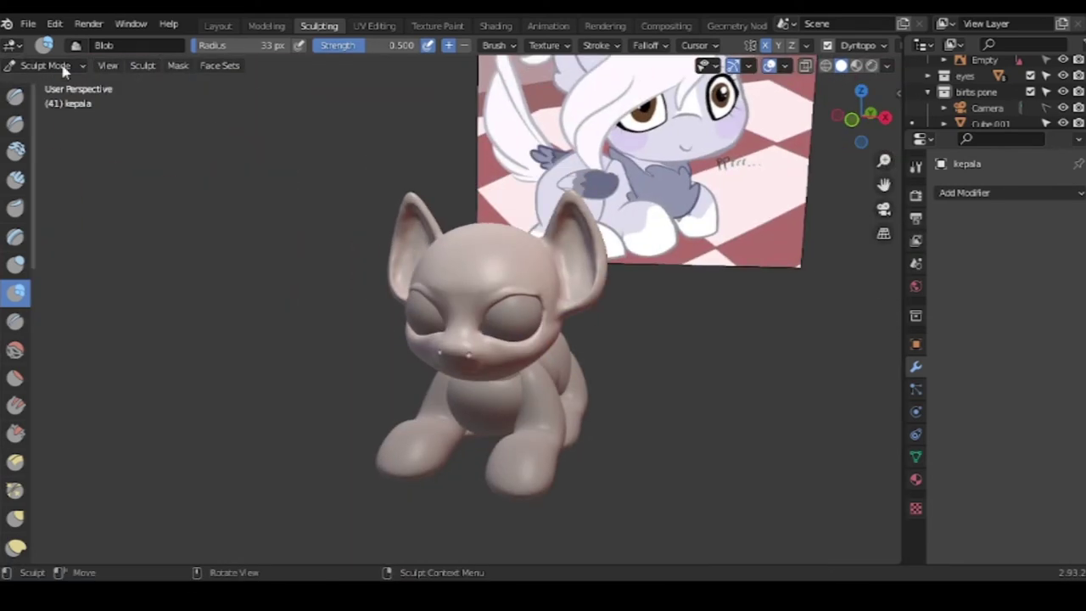
Save the project, apply the pending union, and delete the leftover Cube.001 neck piece
click(28, 24)
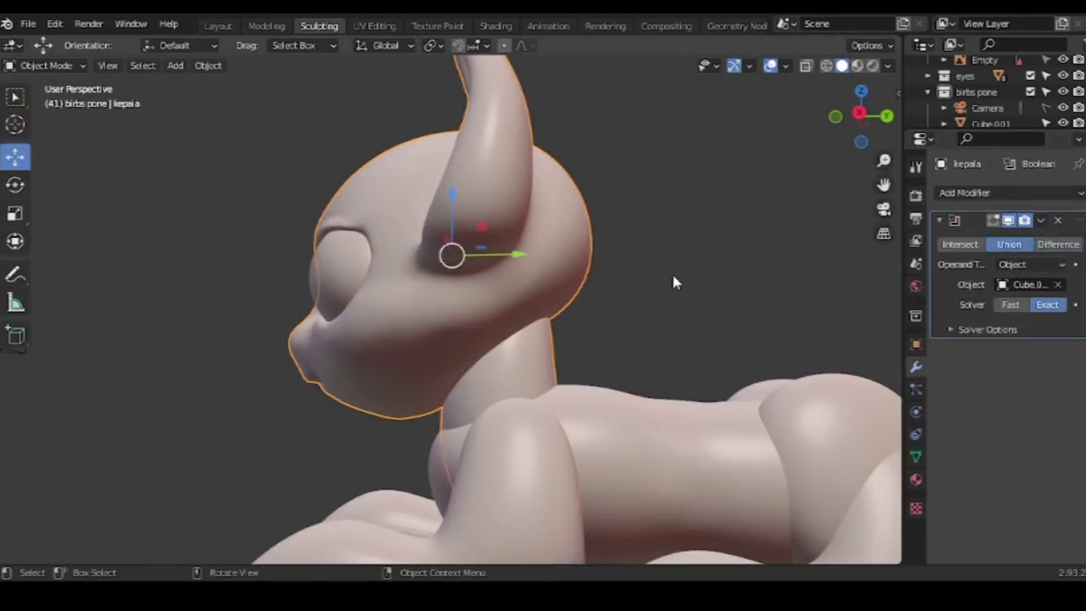
click(1038, 222)
click(991, 244)
mouse_move(764, 254)
middle_down()
mouse_move(625, 313)
mouse_move(652, 293)
middle_up()
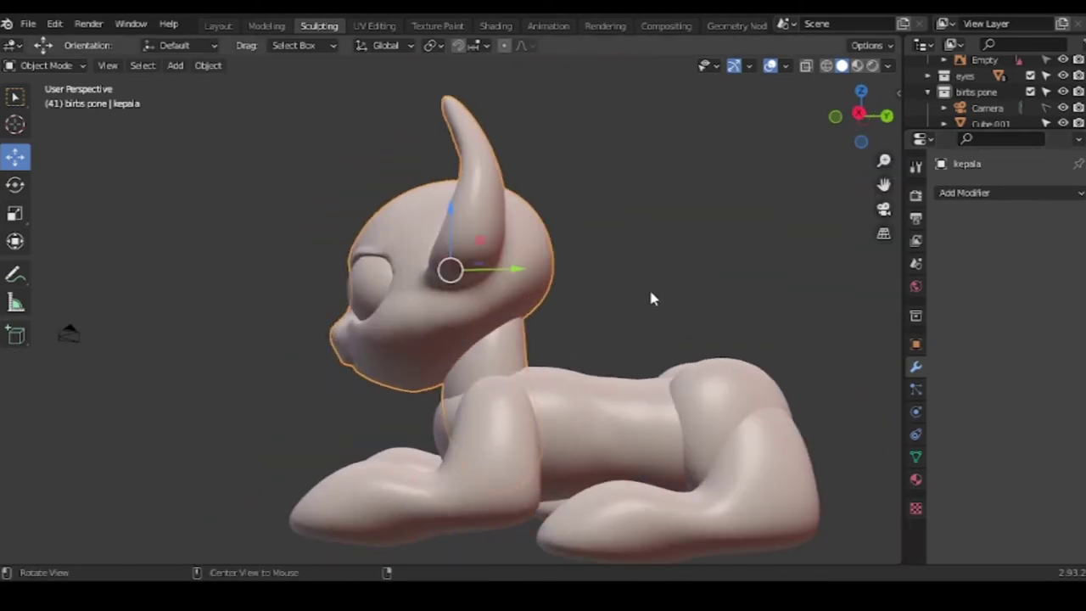
click(501, 369)
scroll(542, 339, up, 3)
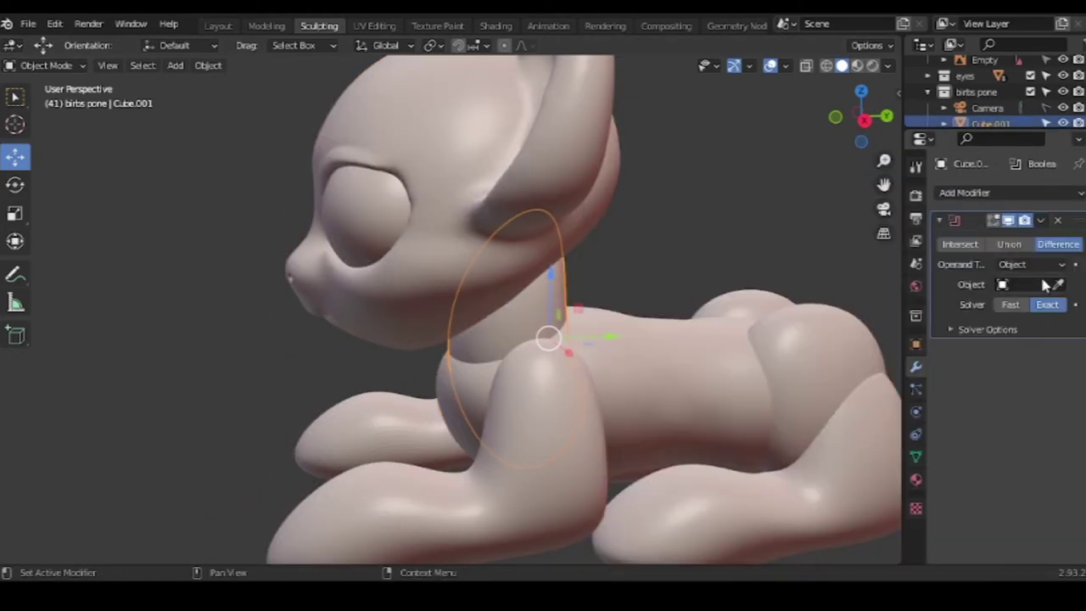
click(1057, 220)
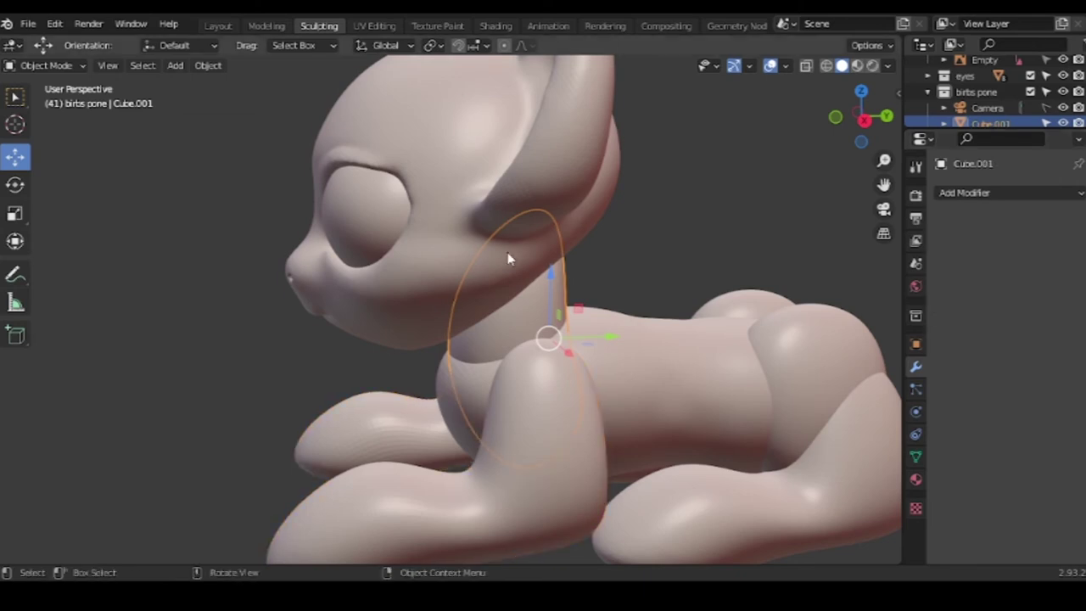
key(Delete)
Union Cube.002 into the kepala mesh with an applied Boolean, then delete Cube.002
click(528, 250)
click(965, 193)
click(793, 274)
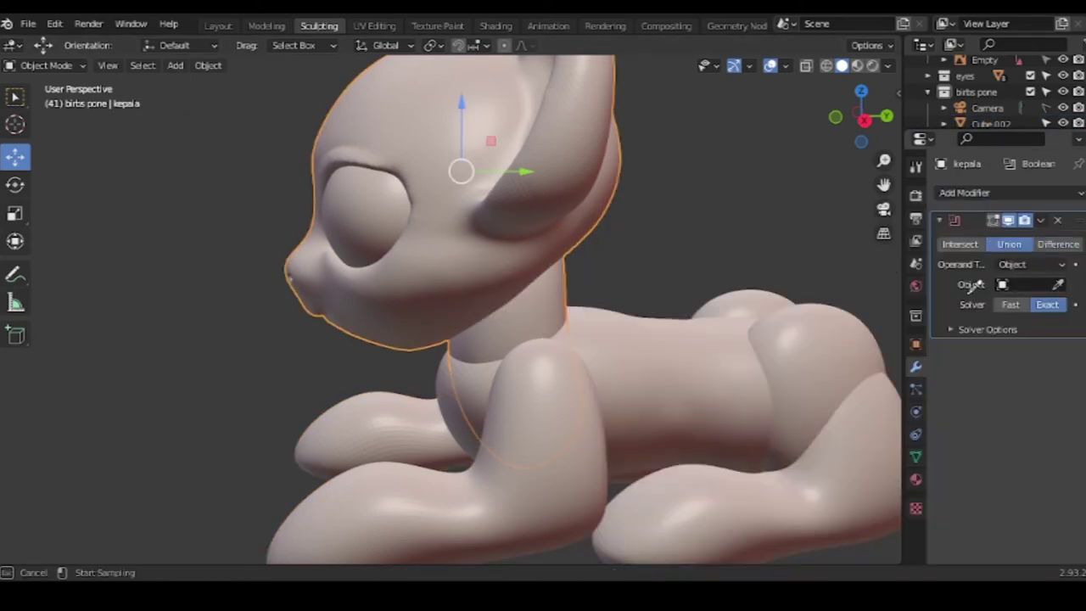
click(677, 375)
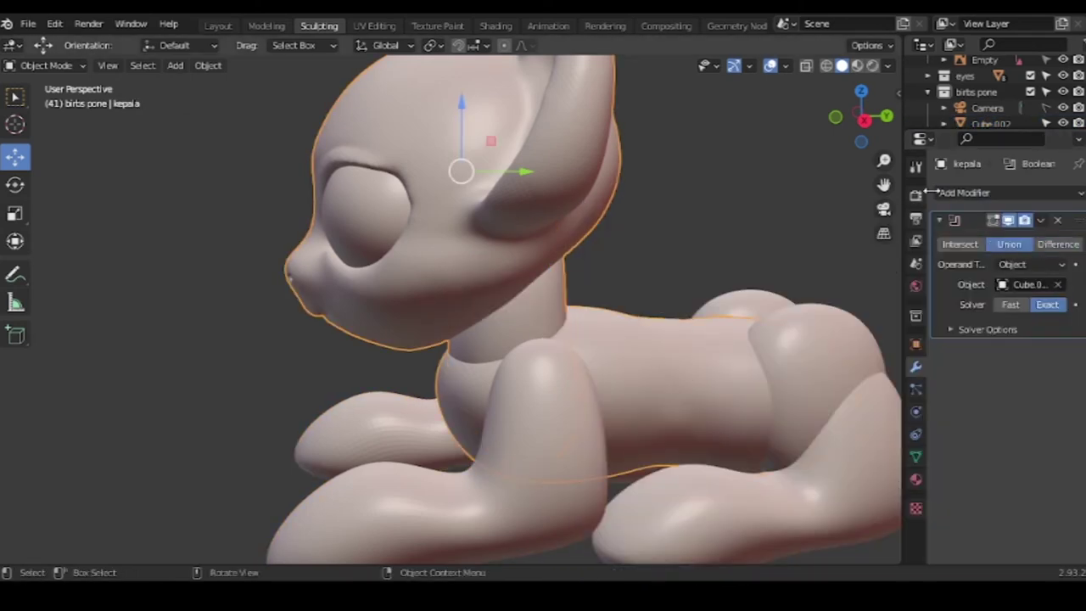
click(1040, 220)
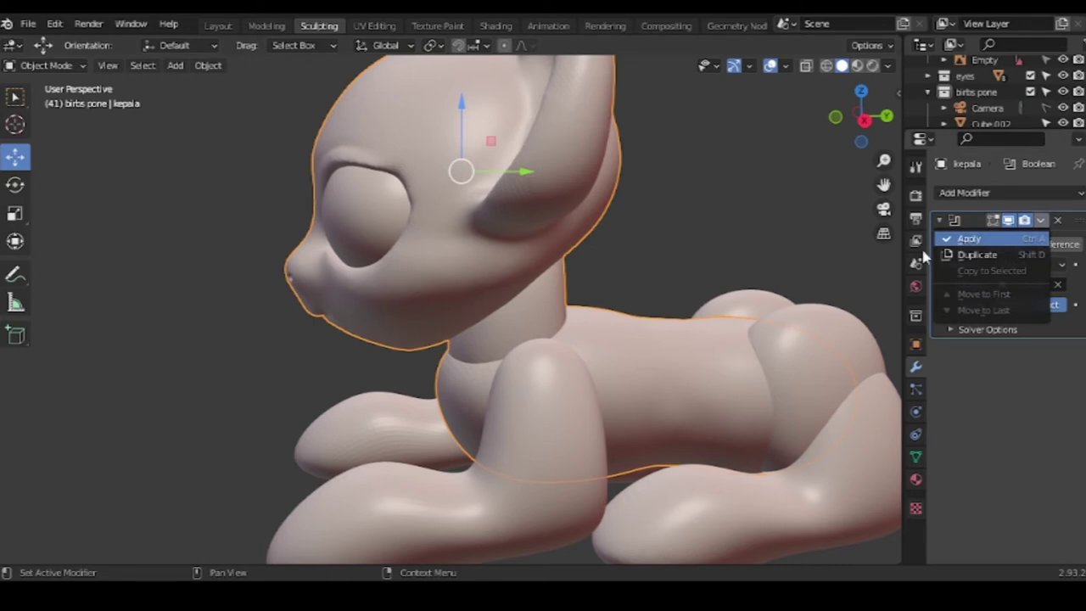
click(968, 238)
click(635, 354)
key(Delete)
middle_drag(705, 278, 670, 330)
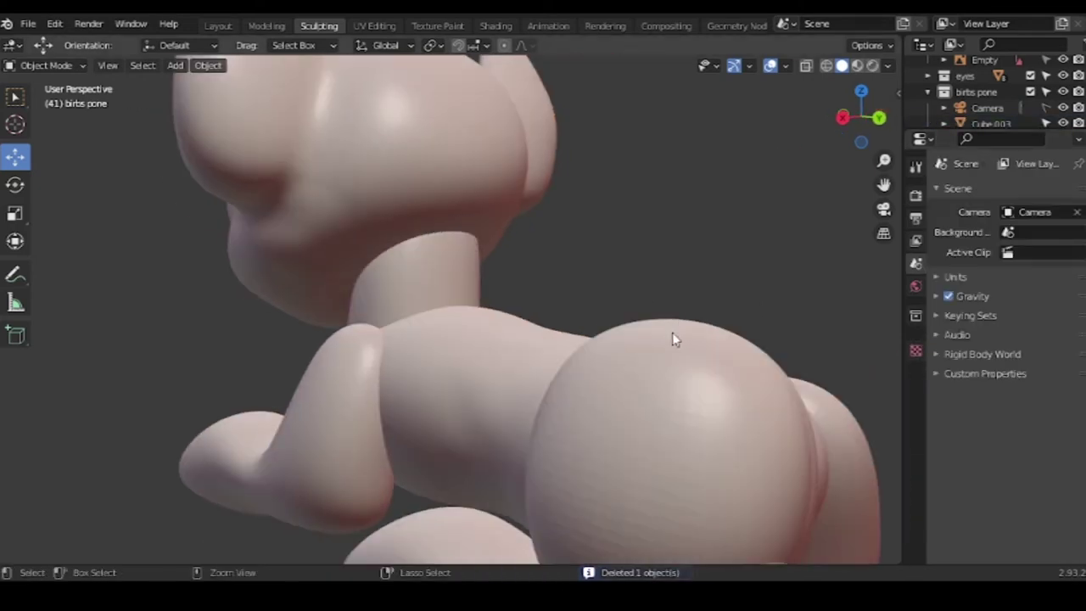
key(ctrl+z)
middle_drag(342, 455, 680, 360)
key(x)
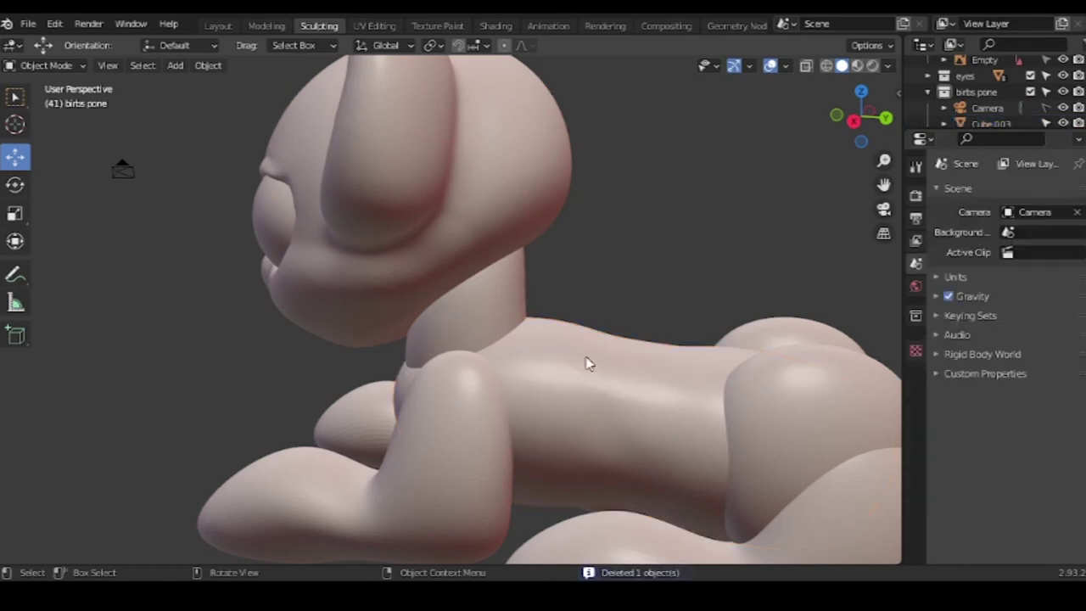
Union Cube.003 into the kepala mesh with an applied Boolean, then delete Cube.003
click(629, 389)
click(982, 192)
click(756, 272)
click(1058, 284)
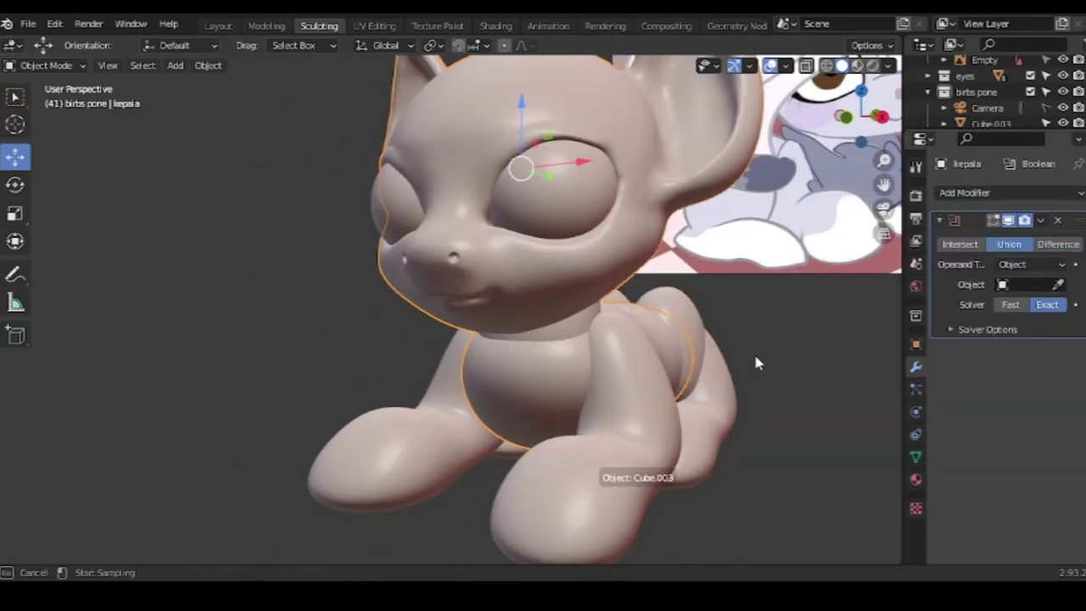
click(632, 465)
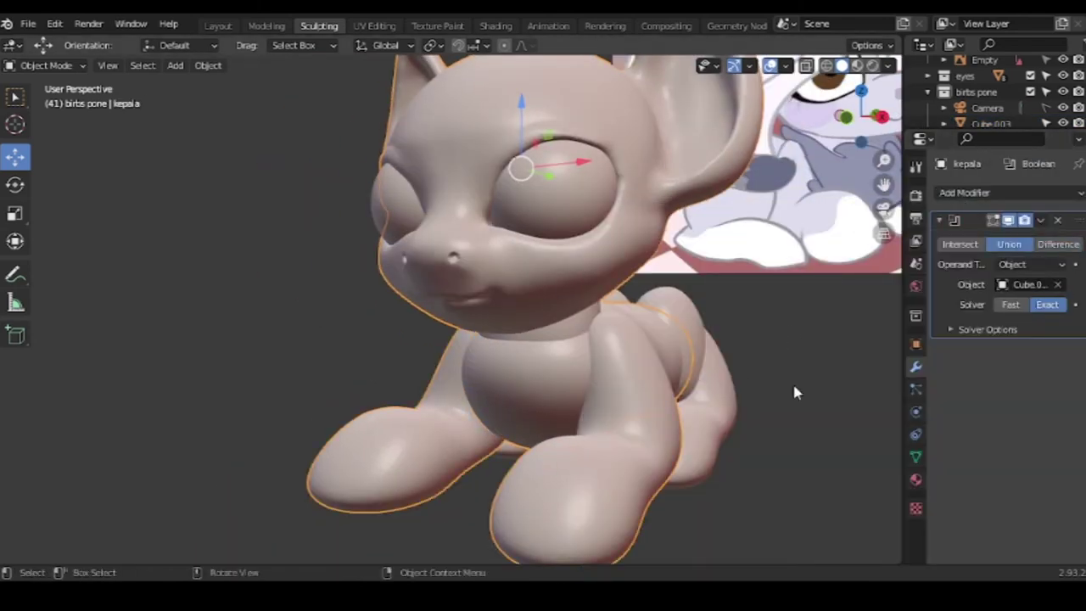
click(1041, 219)
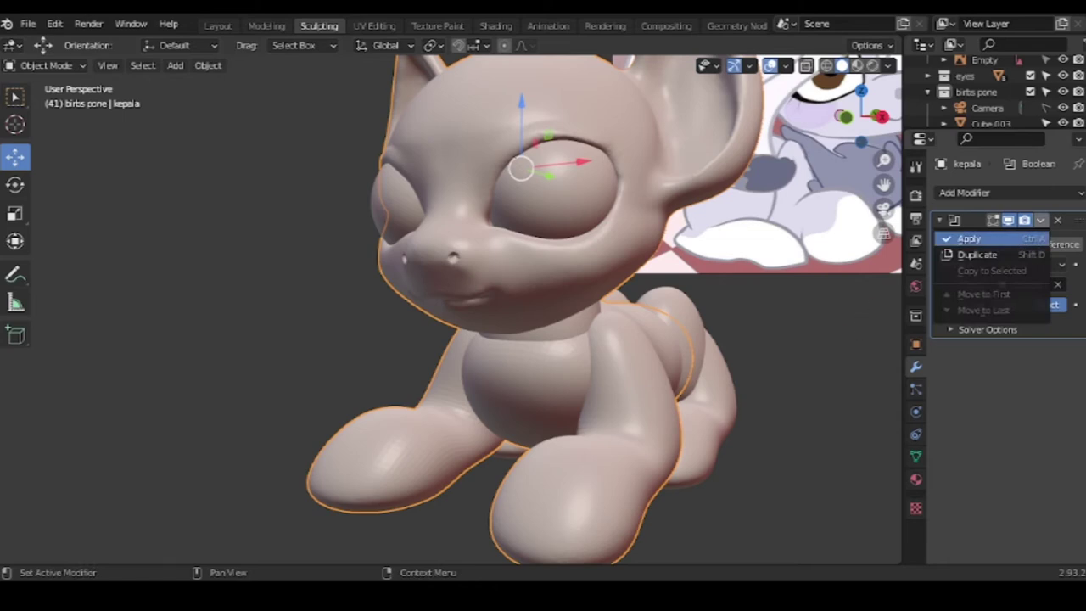
click(971, 239)
mouse_move(806, 296)
middle_down()
mouse_move(586, 380)
mouse_move(645, 401)
middle_up()
click(594, 373)
key(x)
click(611, 372)
mouse_move(722, 368)
middle_down()
mouse_move(565, 388)
mouse_move(541, 307)
middle_up()
click(47, 66)
In Sculpt Mode, build up the neck top and sides with Clay Strips strokes
click(49, 120)
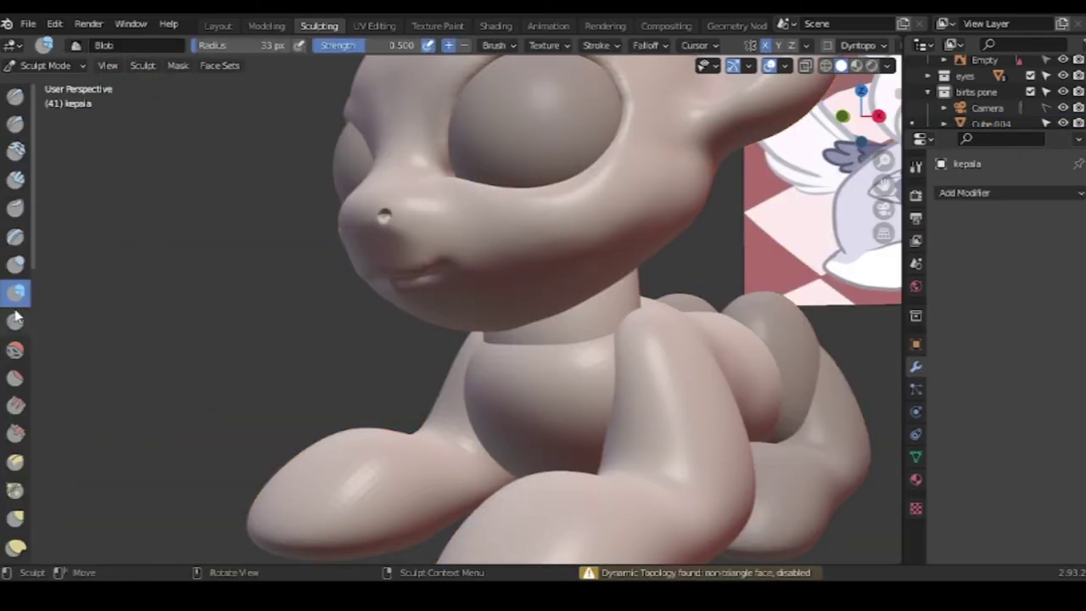
middle_drag(213, 236, 376, 317)
drag(355, 290, 229, 282)
middle_drag(229, 282, 348, 315)
middle_drag(252, 306, 212, 407)
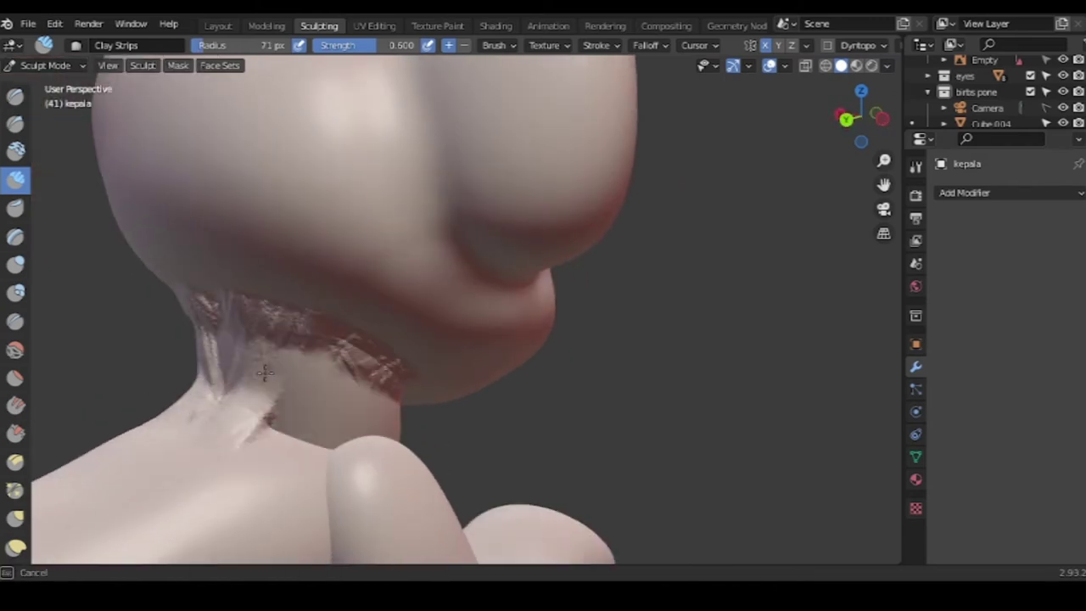
drag(212, 407, 230, 291)
mouse_move(363, 400)
middle_down()
mouse_move(524, 351)
mouse_move(479, 417)
mouse_move(635, 416)
mouse_move(455, 436)
mouse_move(650, 361)
mouse_move(249, 400)
mouse_move(606, 399)
mouse_move(283, 359)
mouse_move(509, 365)
mouse_move(447, 415)
mouse_move(482, 436)
mouse_move(424, 359)
mouse_move(448, 441)
mouse_move(390, 367)
middle_up()
Smooth the rough neck strokes, checking the whole pony through the camera view
key(shift+s)
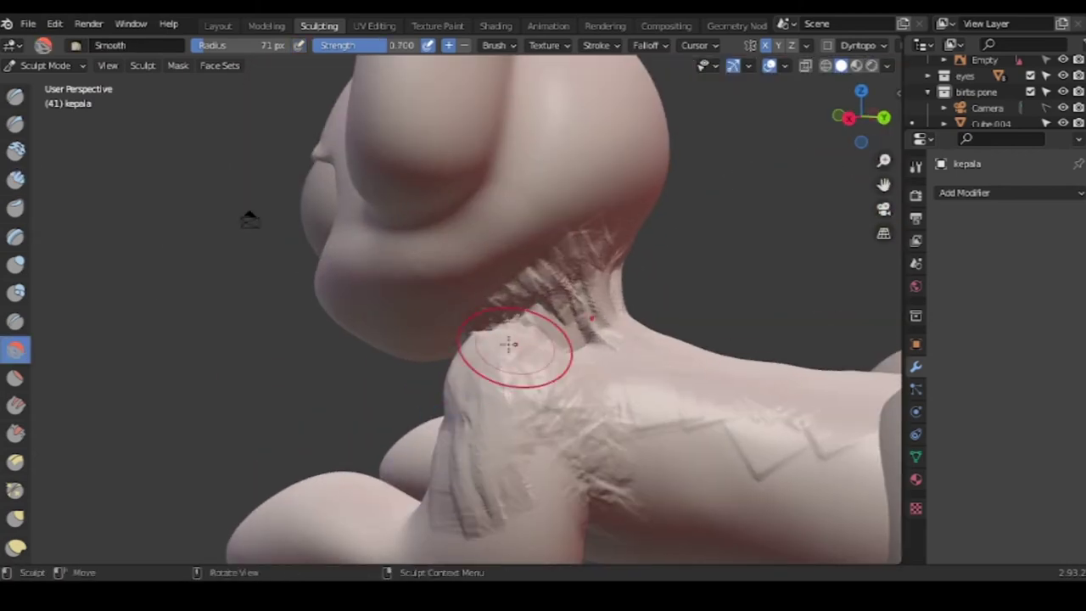
middle_drag(572, 333, 400, 239)
mouse_move(422, 495)
middle_down()
mouse_move(400, 393)
mouse_move(667, 552)
mouse_move(586, 447)
mouse_move(605, 383)
mouse_move(472, 417)
middle_up()
key(KP_0)
middle_drag(771, 253, 155, 300)
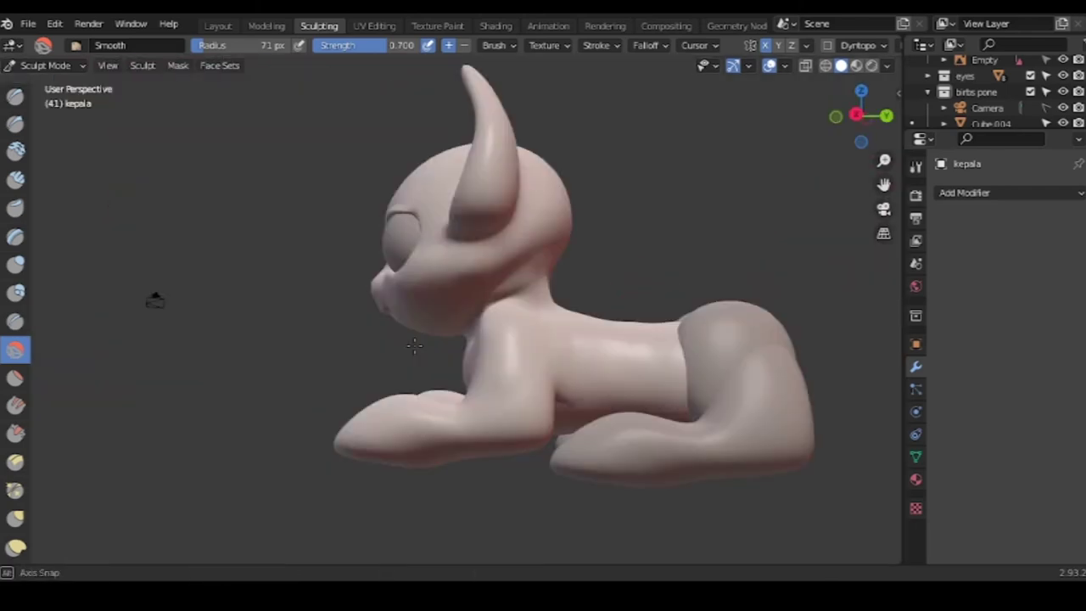
scroll(155, 300, up, 3)
mouse_move(579, 429)
middle_down()
mouse_move(565, 337)
mouse_move(546, 357)
mouse_move(636, 346)
mouse_move(591, 243)
mouse_move(685, 439)
mouse_move(517, 405)
mouse_move(483, 351)
middle_up()
key(shift+c)
key(s)
scroll(517, 404, up, 3)
mouse_move(528, 424)
middle_down()
mouse_move(509, 387)
mouse_move(625, 364)
mouse_move(335, 202)
middle_up()
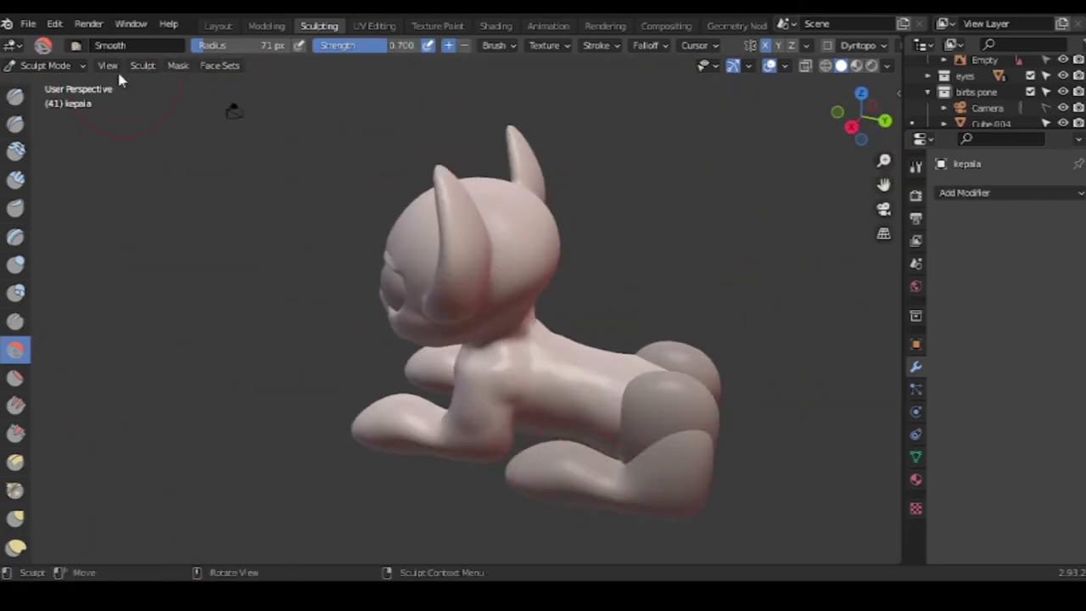
key(ctrl+Tab)
right_click(475, 338)
Set origin to geometry, apply a Boolean Union with Cube.004, and delete Cube.004
click(625, 357)
click(964, 192)
click(770, 283)
click(1058, 285)
click(683, 386)
click(1041, 220)
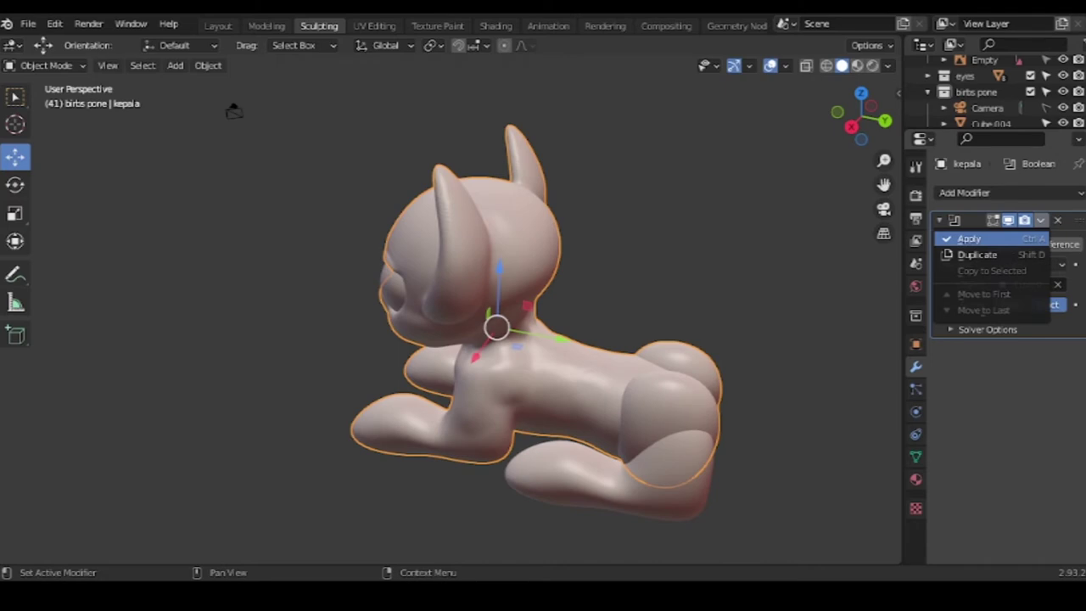
click(968, 238)
middle_drag(799, 206, 573, 370)
key(x)
click(519, 351)
Apply a Boolean Union merging the Cube.005 hind leg into kepala, then select the leftover foot
click(538, 279)
middle_drag(538, 279, 662, 280)
click(1010, 193)
click(824, 274)
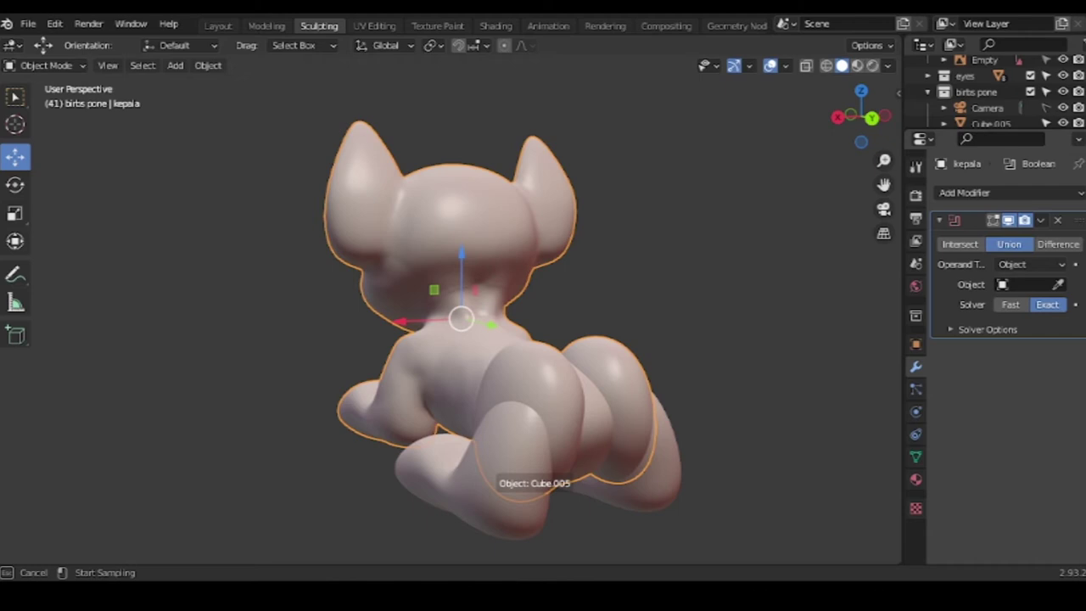
click(526, 471)
click(1041, 220)
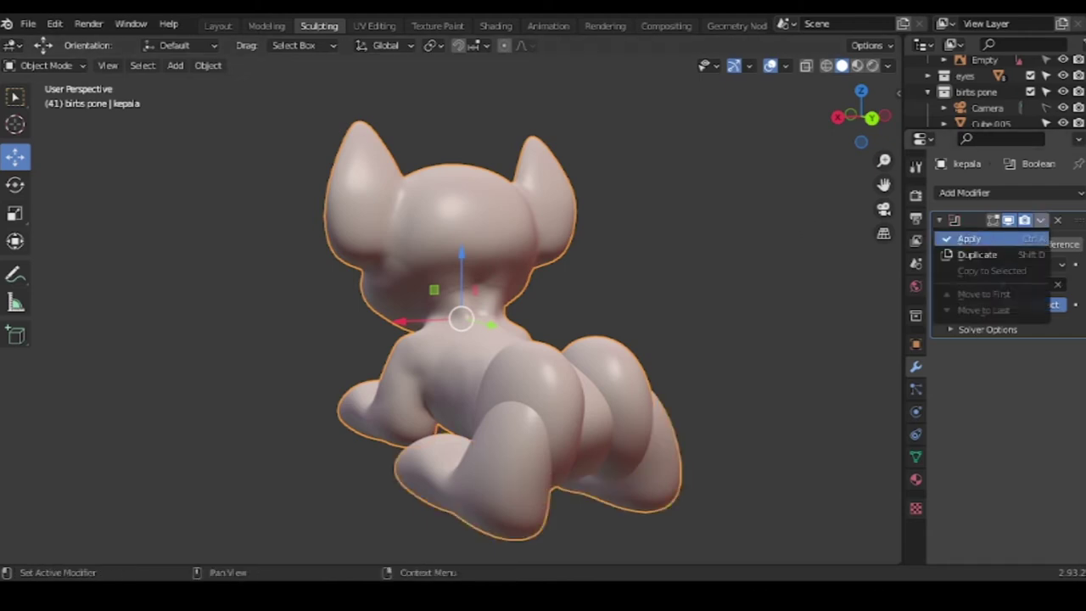
click(968, 238)
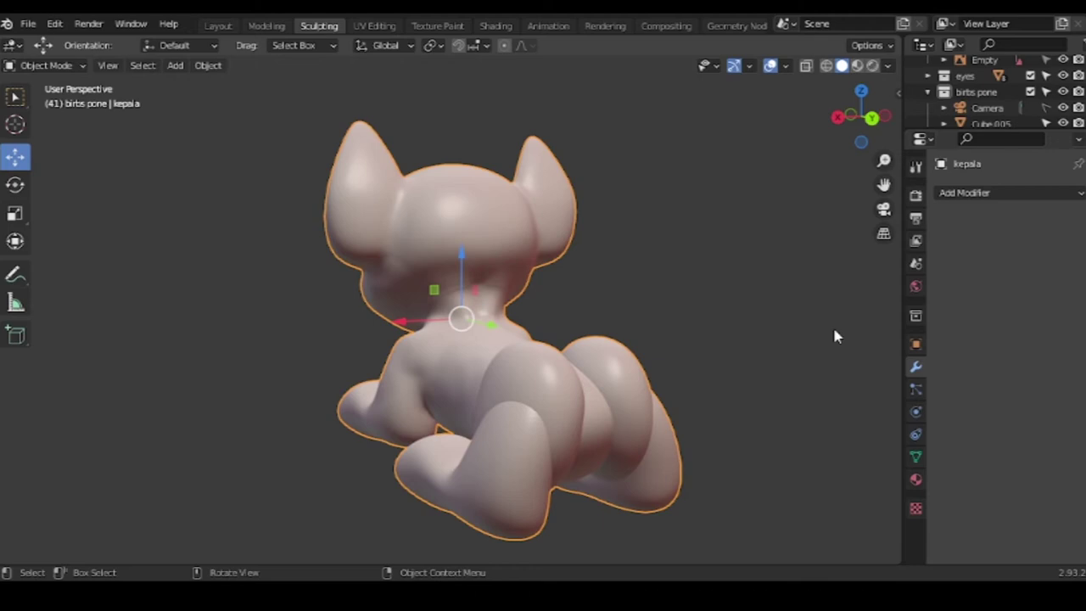
click(536, 461)
Delete the leftover Cube.005 foot piece
key(Delete)
click(555, 468)
mouse_move(554, 467)
middle_down()
mouse_move(683, 381)
mouse_move(594, 356)
middle_up()
Switch to Sculpt Mode and build up the pony's hindquarters with the Clay brush
click(47, 65)
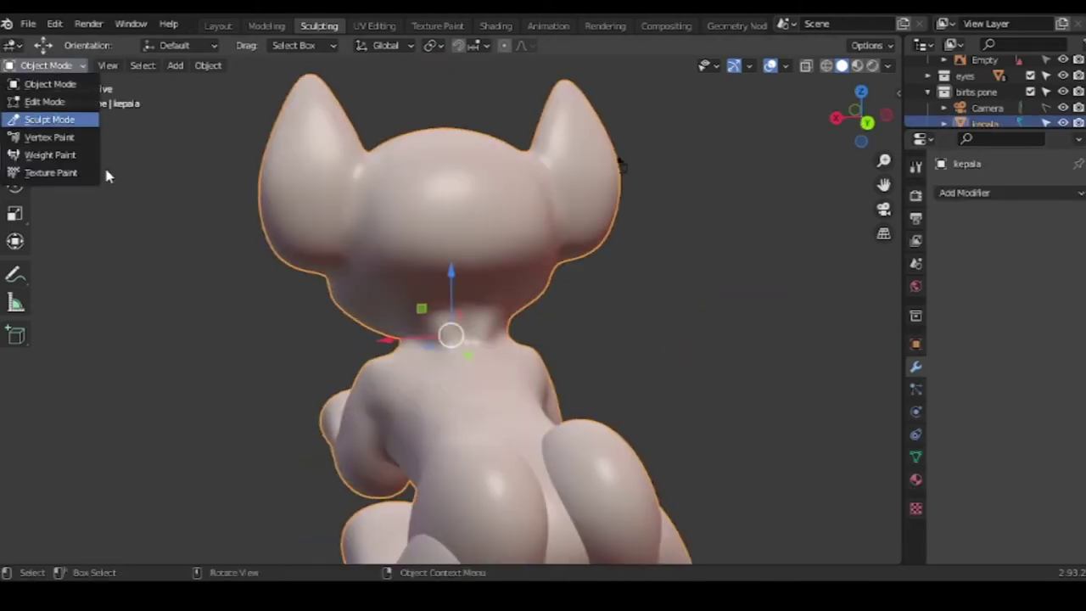
click(51, 115)
mouse_move(212, 254)
middle_down()
mouse_move(112, 285)
mouse_move(281, 376)
mouse_move(252, 427)
middle_up()
scroll(225, 327, up, 3)
mouse_move(226, 327)
middle_down()
mouse_move(269, 280)
mouse_move(785, 226)
mouse_move(466, 262)
mouse_move(572, 342)
mouse_move(386, 339)
middle_up()
mouse_move(397, 389)
middle_down()
mouse_move(289, 302)
mouse_move(526, 250)
mouse_move(549, 290)
middle_up()
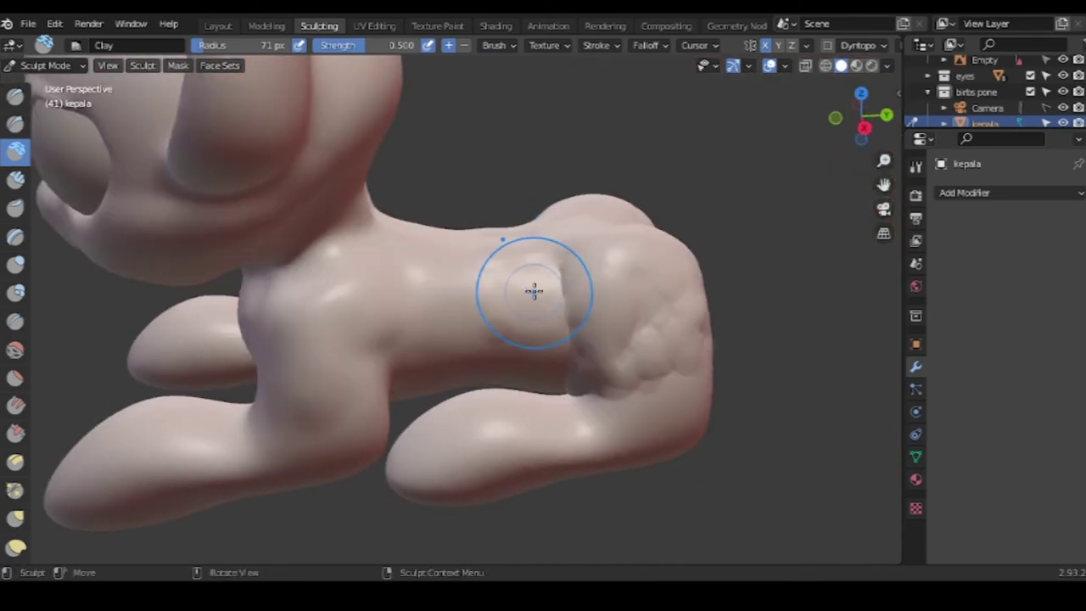
middle_drag(578, 368, 429, 212)
Smooth the haunches and hind legs into the body with the Smooth brush
click(16, 349)
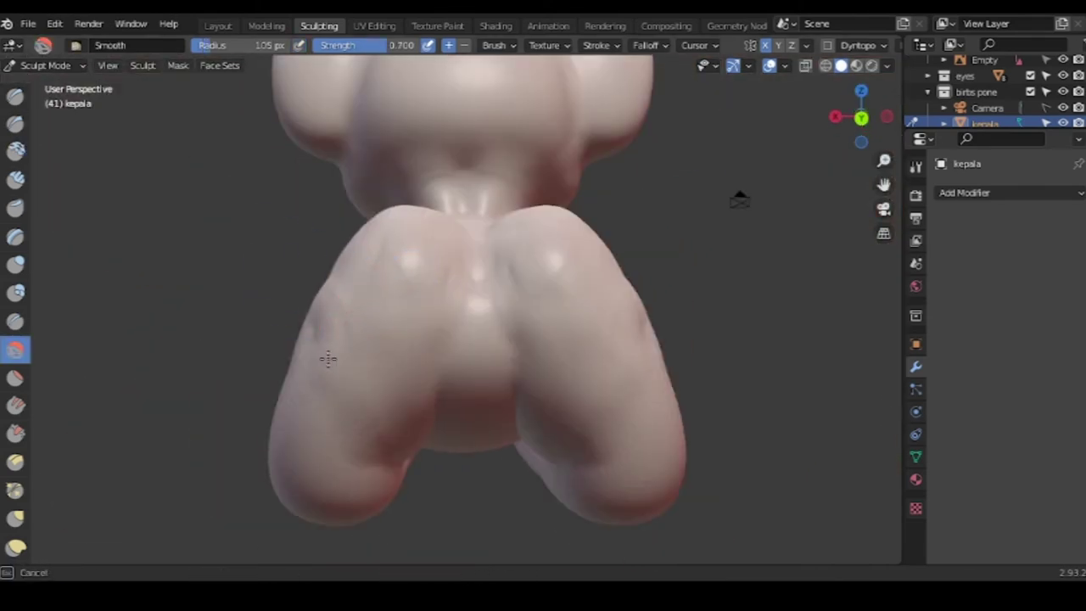
mouse_move(478, 311)
middle_down()
mouse_move(497, 473)
mouse_move(528, 359)
mouse_move(555, 412)
mouse_move(405, 382)
mouse_move(441, 357)
mouse_move(583, 328)
middle_up()
scroll(509, 340, down, 5)
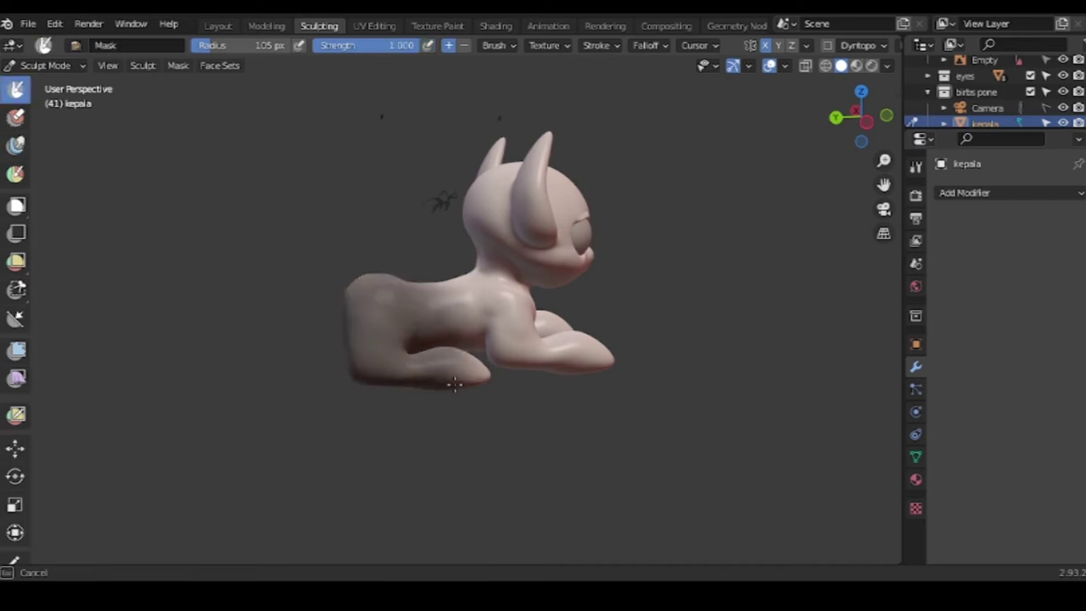
Shift the unmasked hindquarters along the Y axis with the Move tool
middle_drag(437, 371, 395, 390)
scroll(399, 297, up, 5)
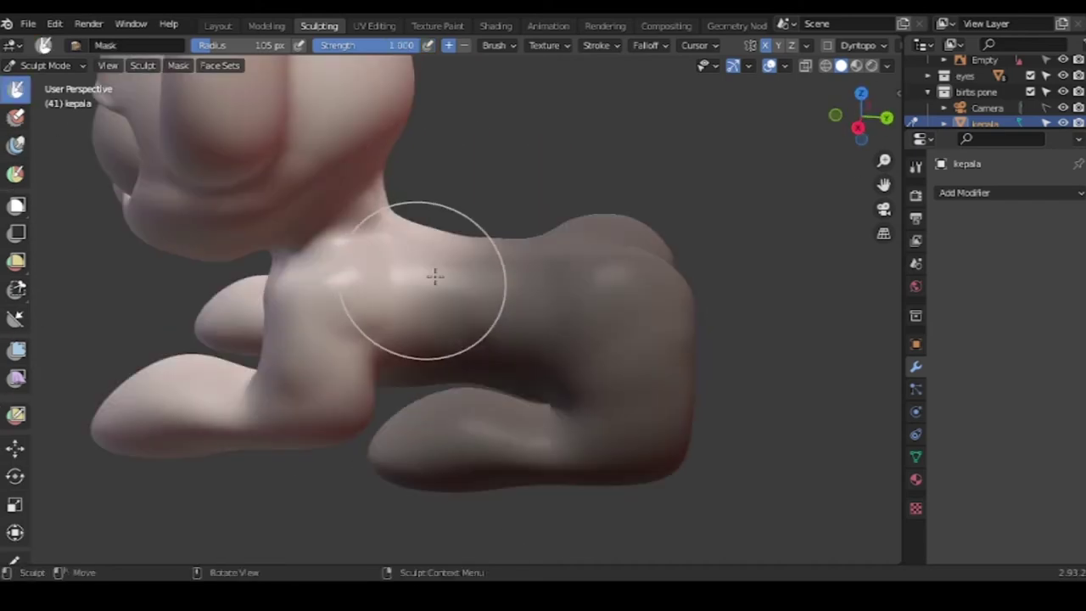
middle_drag(393, 257, 373, 278)
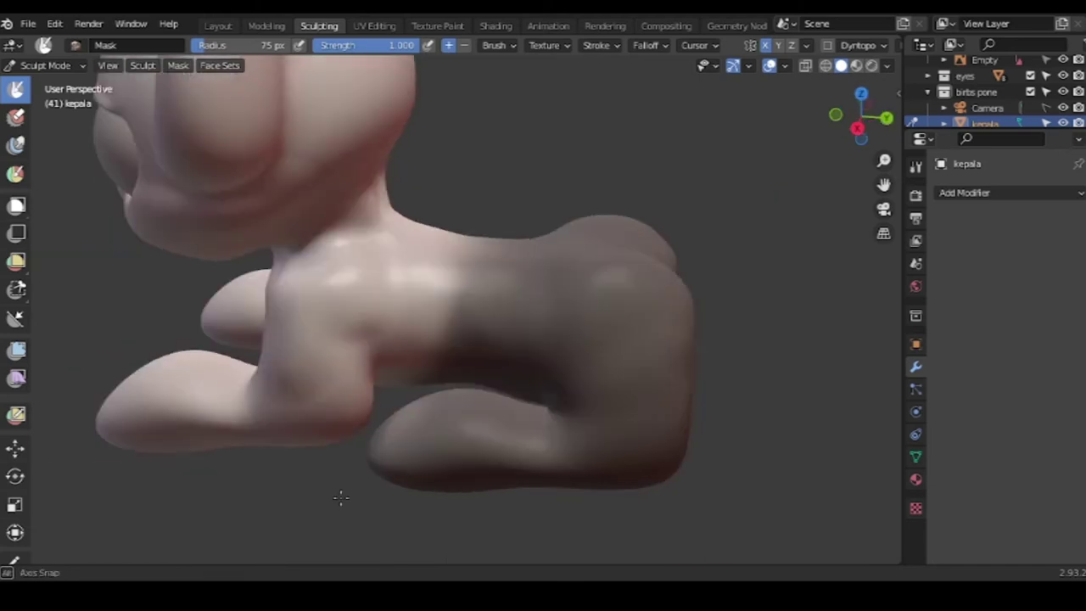
middle_drag(267, 392, 205, 236)
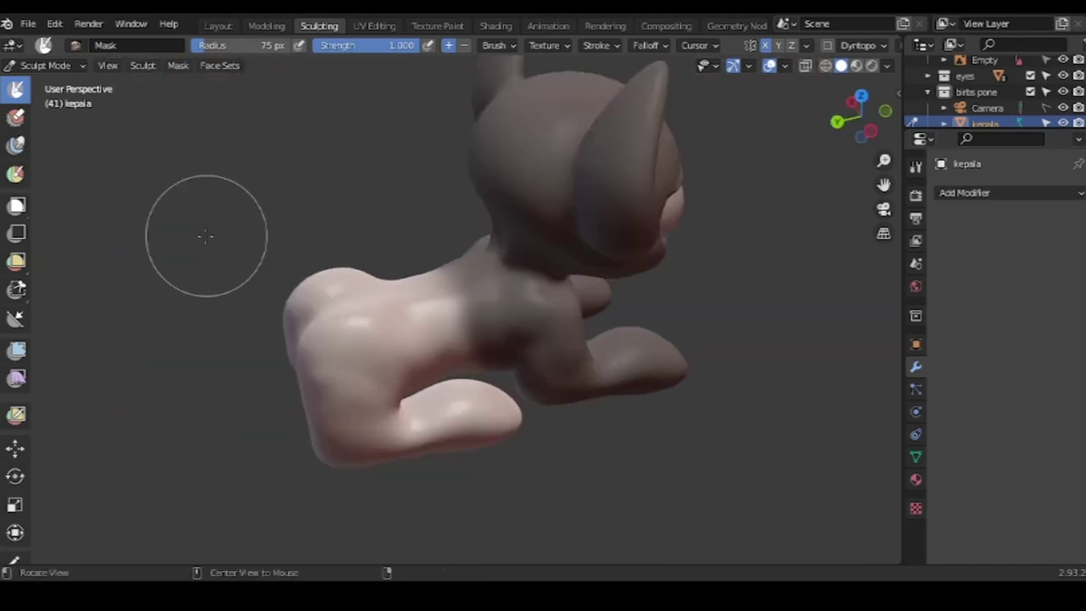
key(shift+space)
key(g)
drag(474, 263, 508, 255)
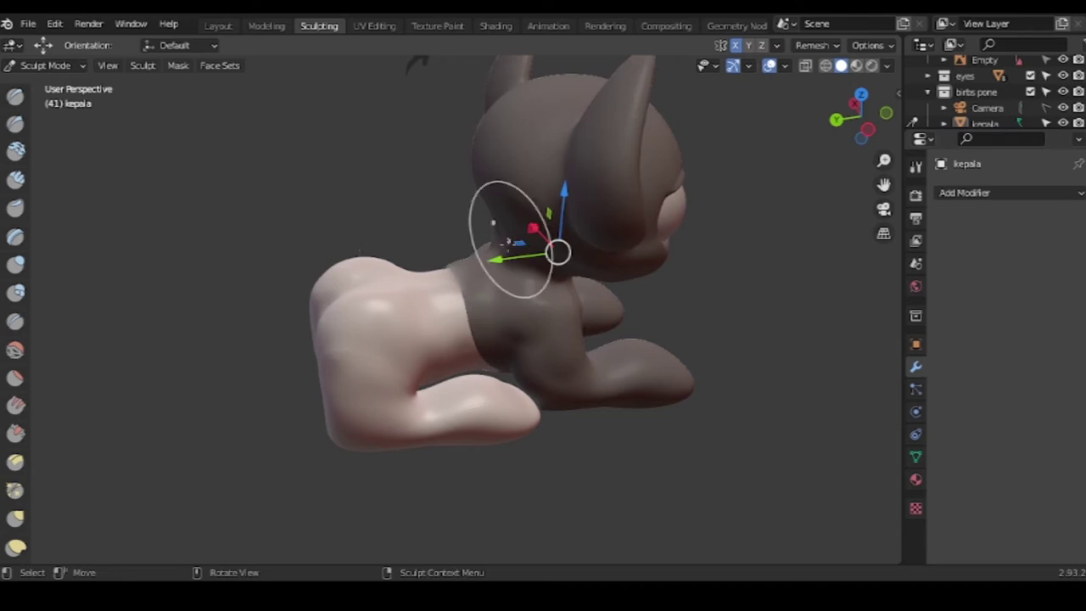
middle_drag(507, 242, 509, 248)
drag(500, 256, 496, 252)
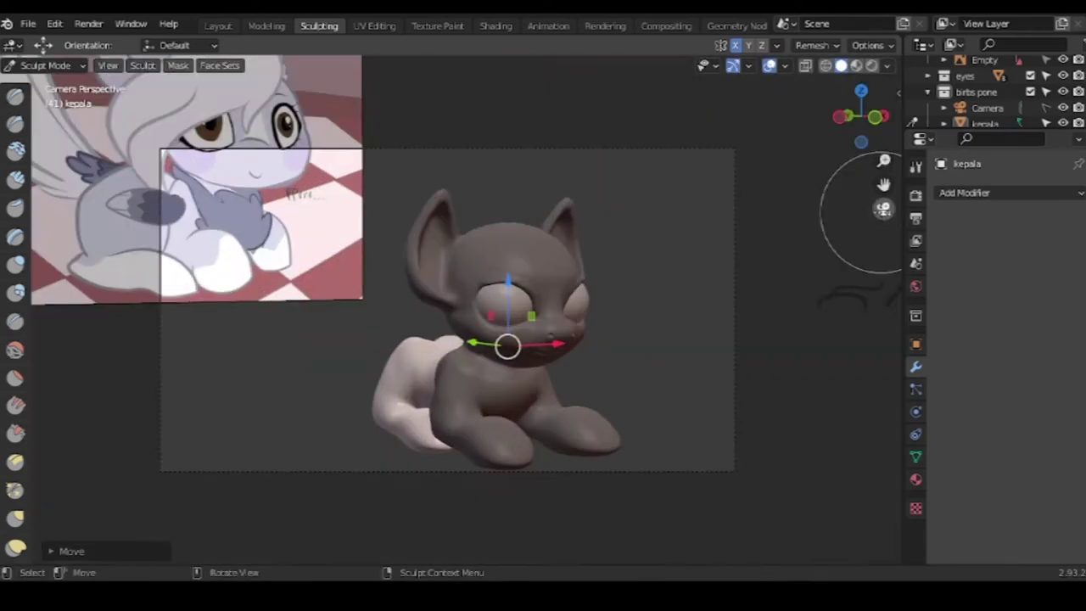
Clear the mask, refine the hindquarters with Smooth and Clay brushes, then leave sculpting
click(177, 66)
click(206, 116)
key(shift+s)
mouse_move(462, 325)
middle_down()
mouse_move(436, 320)
mouse_move(431, 274)
mouse_move(448, 273)
mouse_move(497, 383)
mouse_move(541, 325)
mouse_move(499, 266)
mouse_move(475, 293)
mouse_move(400, 300)
mouse_move(591, 308)
middle_up()
key(c)
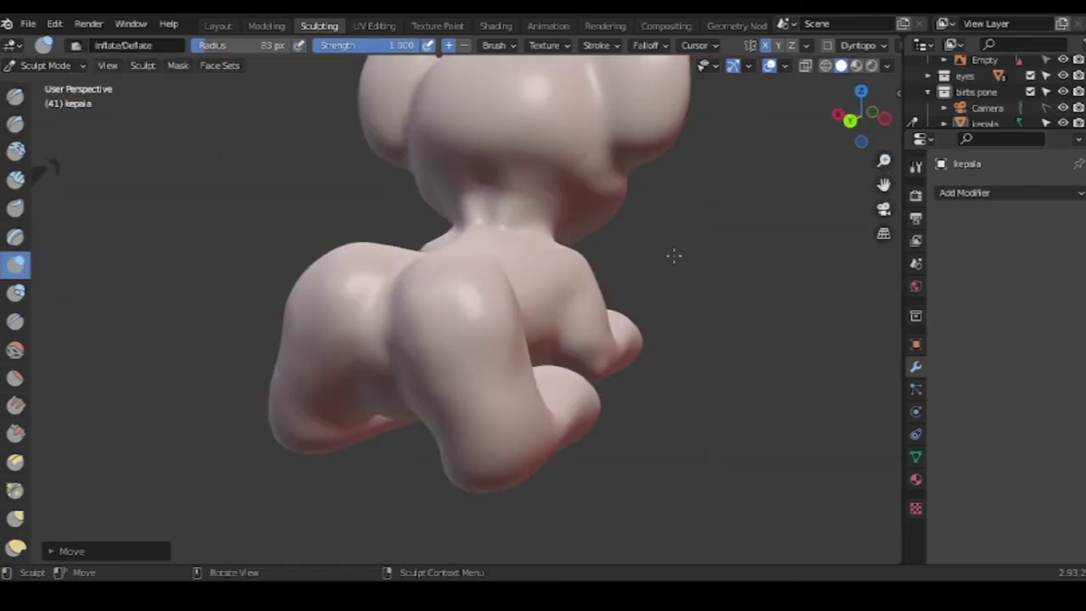
middle_drag(425, 445, 370, 419)
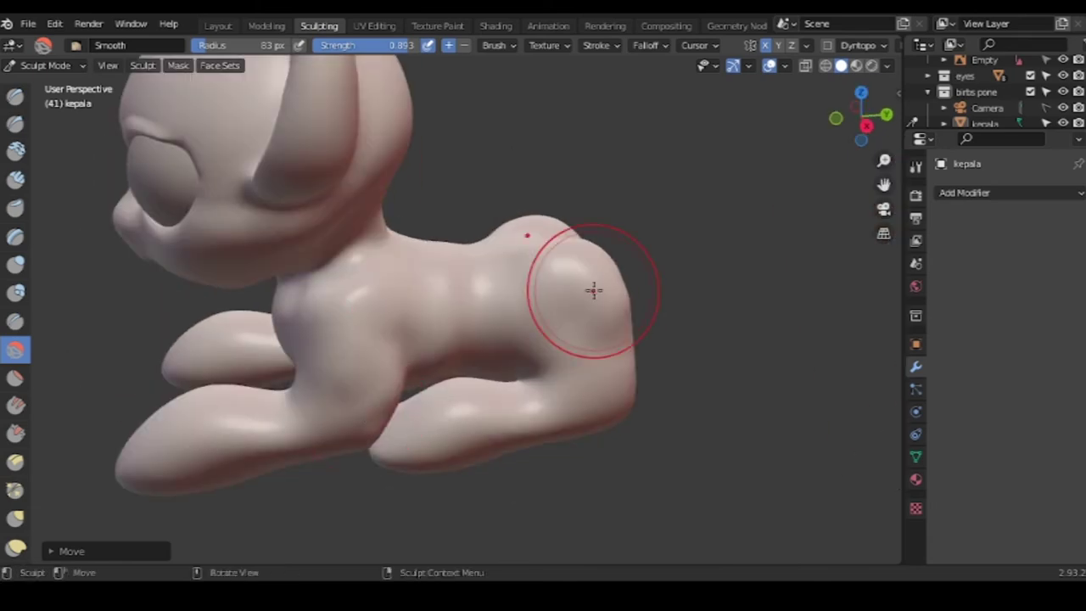
mouse_move(593, 290)
middle_down()
mouse_move(698, 315)
mouse_move(577, 322)
middle_up()
scroll(576, 323, down, 3)
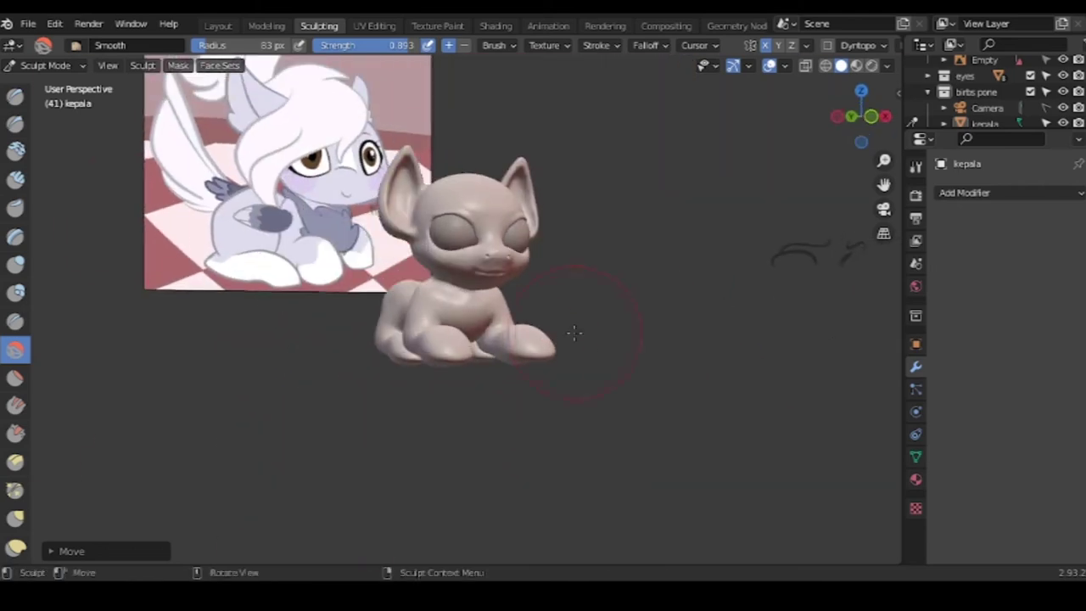
key(ctrl+Tab)
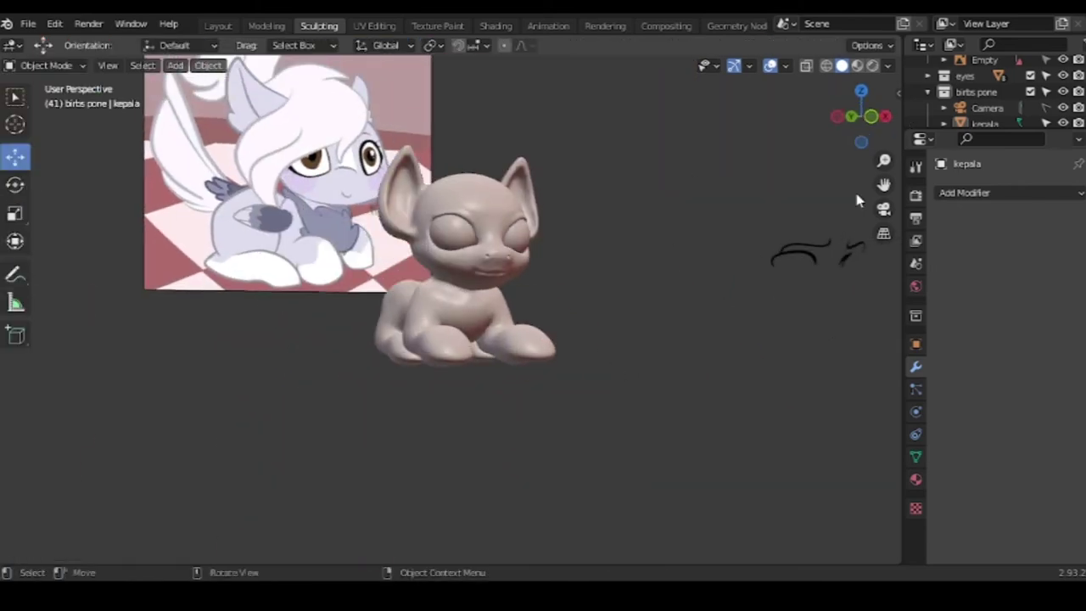
mouse_move(857, 200)
middle_down()
mouse_move(632, 330)
mouse_move(594, 311)
mouse_move(519, 347)
mouse_move(545, 369)
mouse_move(565, 369)
mouse_move(640, 310)
middle_up()
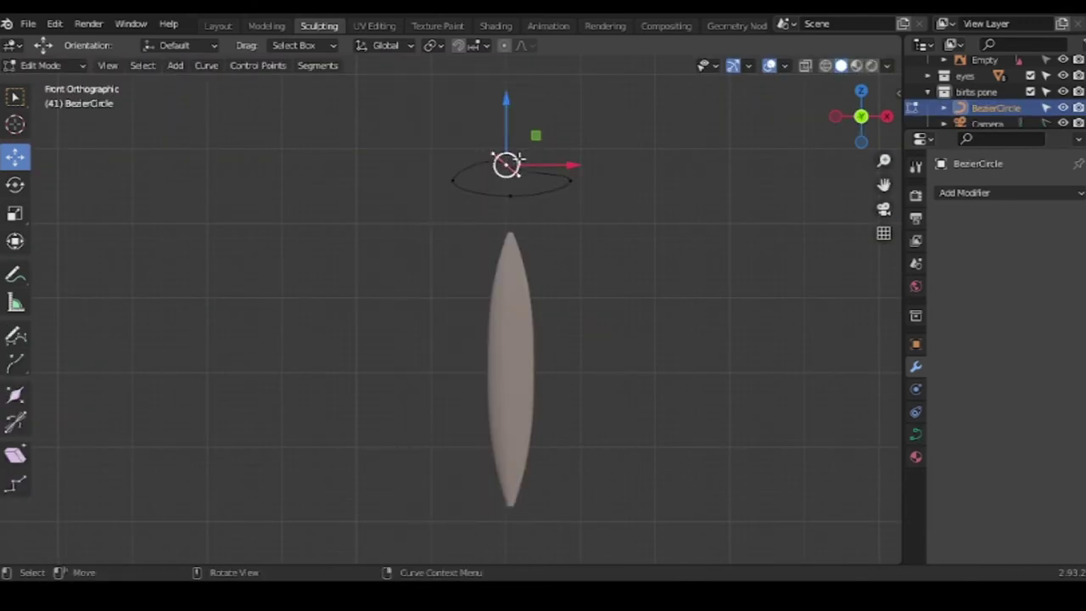
Try extruding a new point from the BezierCircle profile, then cancel it
click(16, 363)
drag(506, 224, 654, 218)
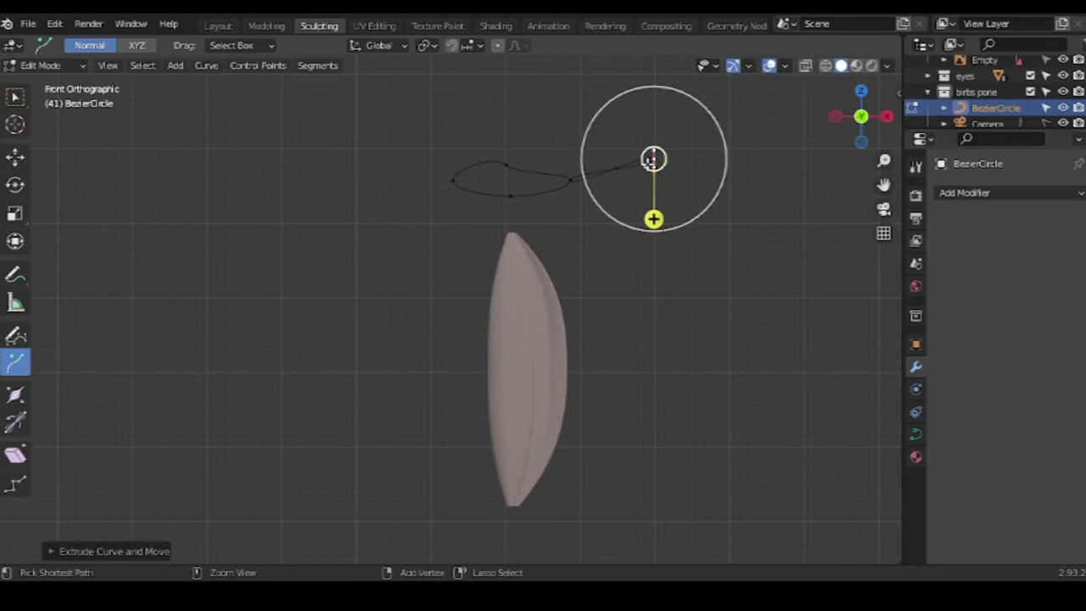
key(r)
right_click(384, 286)
mouse_move(384, 285)
middle_down()
mouse_move(529, 305)
mouse_move(499, 198)
middle_up()
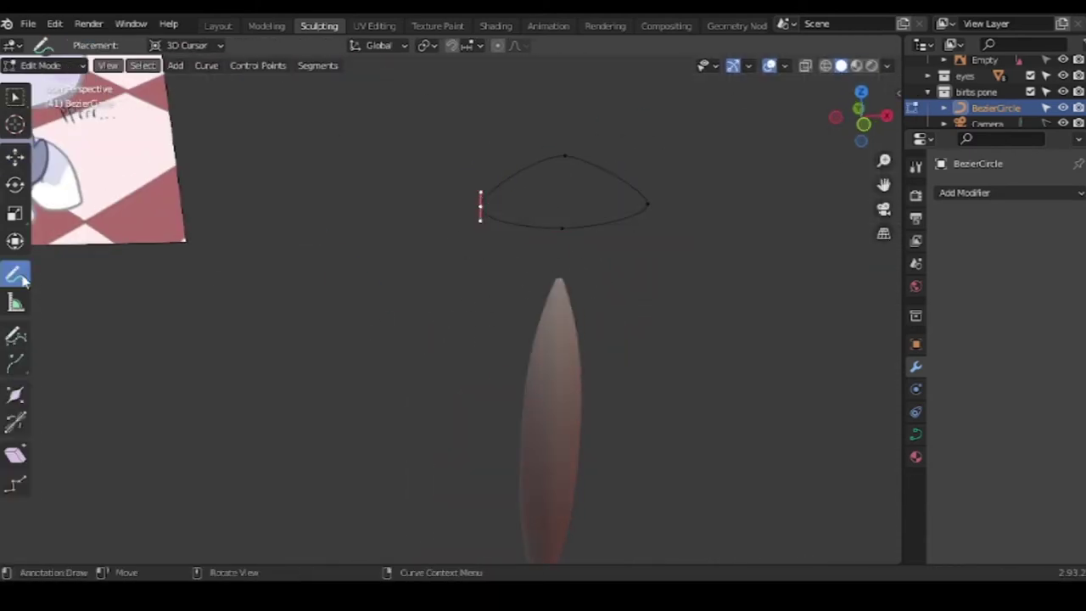
scroll(431, 229, up, 3)
middle_drag(628, 296, 552, 178)
Raise the profile circle's top point and nudge the bottom point sideways
key(shift+space)
key(r)
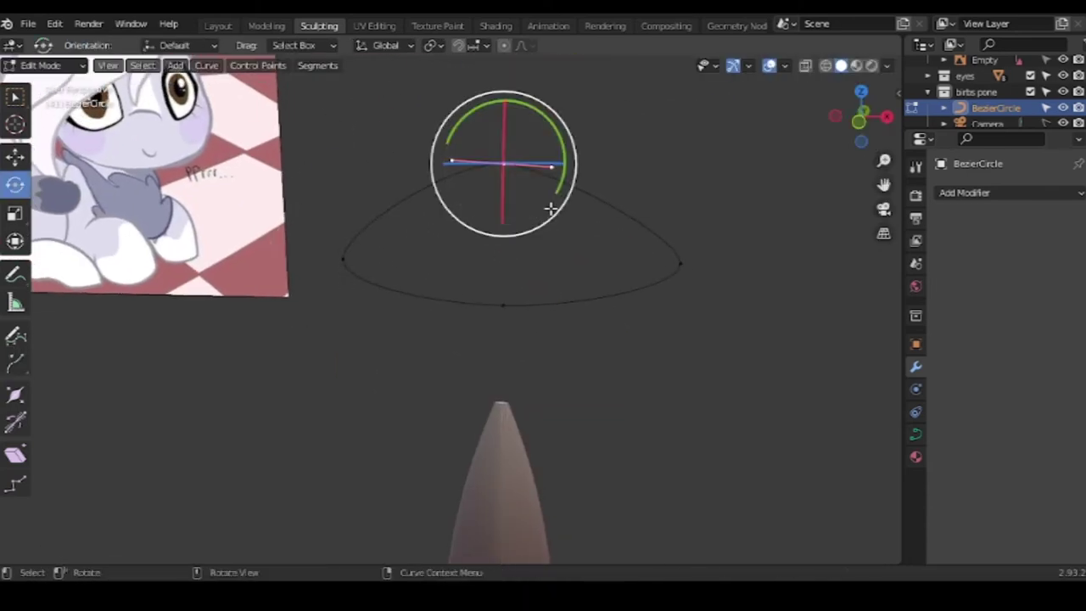
key(shift+space)
key(g)
drag(504, 161, 506, 147)
click(492, 332)
drag(492, 332, 479, 331)
drag(506, 133, 506, 119)
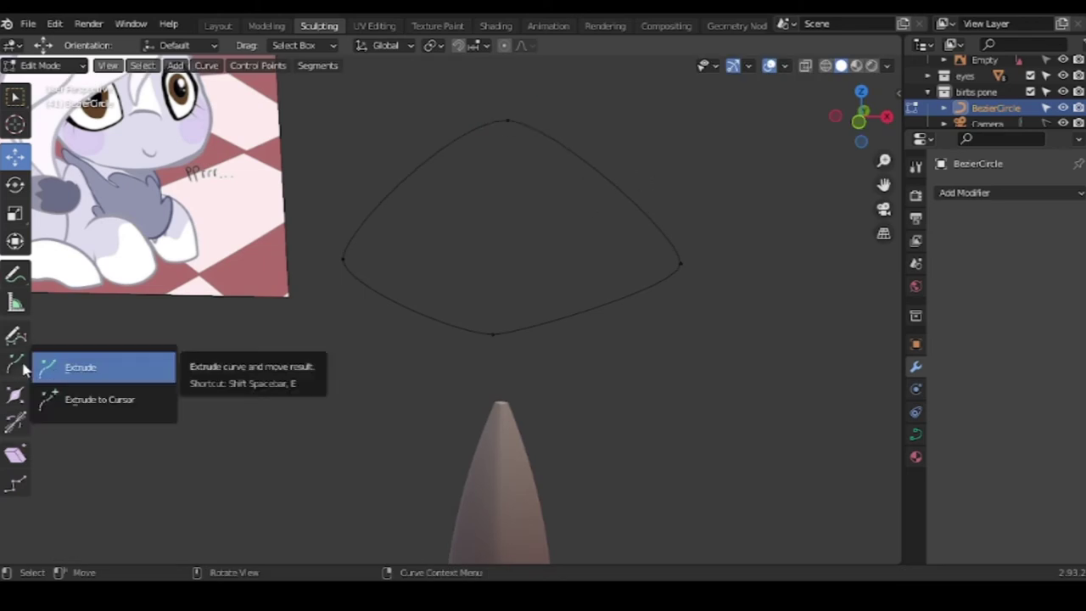
drag(15, 363, 34, 398)
click(503, 121)
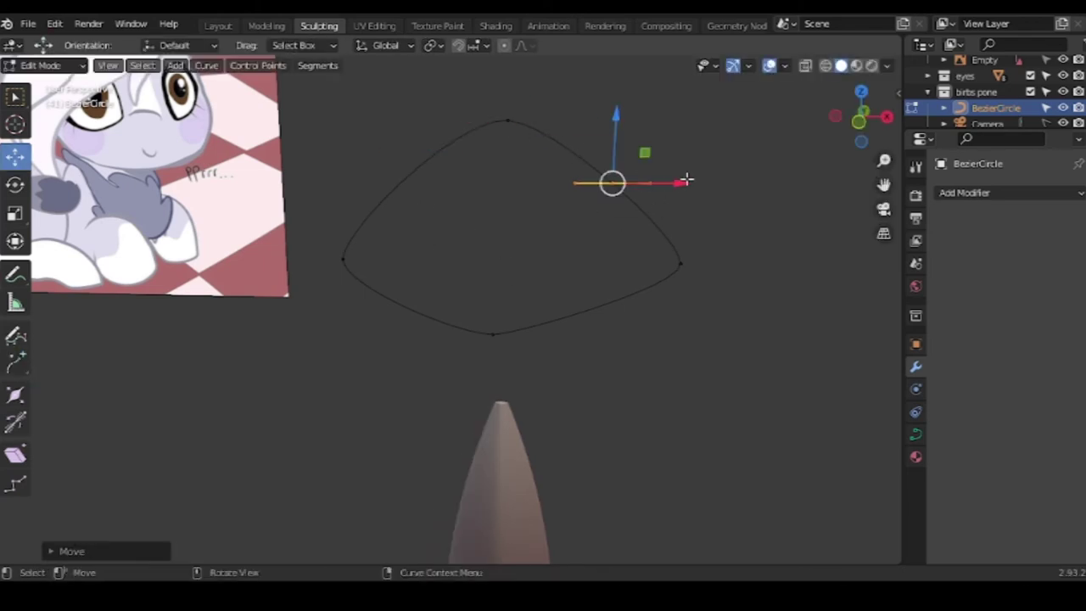
Subdivide the top-right segment and pull the top point down into a dip
key(a)
click(506, 119)
shift+click(681, 263)
right_click(683, 261)
click(615, 258)
drag(506, 120, 486, 216)
shift+click(681, 263)
right_click(598, 263)
click(594, 136)
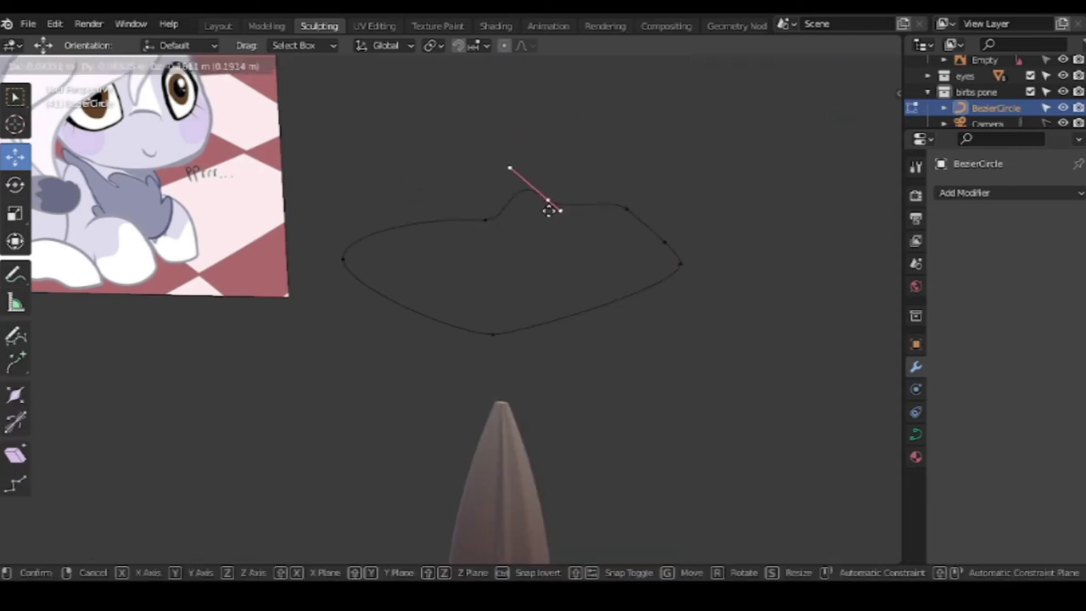
drag(546, 149, 607, 143)
Subdivide the left segment and lift the new point into a bump
right_click(346, 139)
click(346, 140)
drag(398, 225, 409, 167)
right_click(348, 110)
click(347, 150)
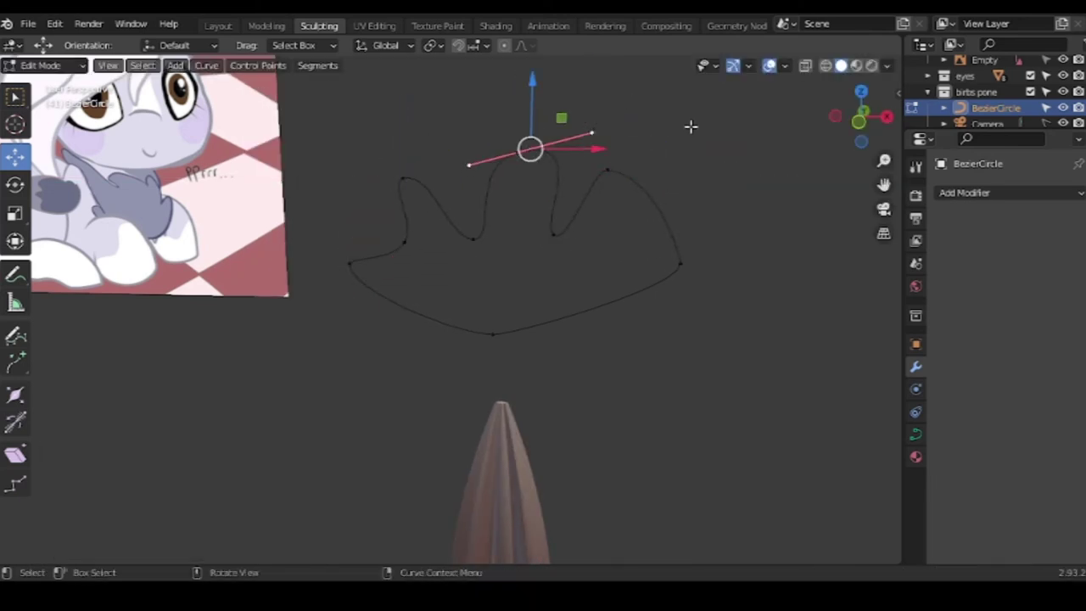
Subdivide the lower segments and position the new points along the bottom edge
click(654, 310)
right_click(654, 311)
click(657, 225)
drag(606, 235, 625, 248)
right_click(356, 281)
click(347, 151)
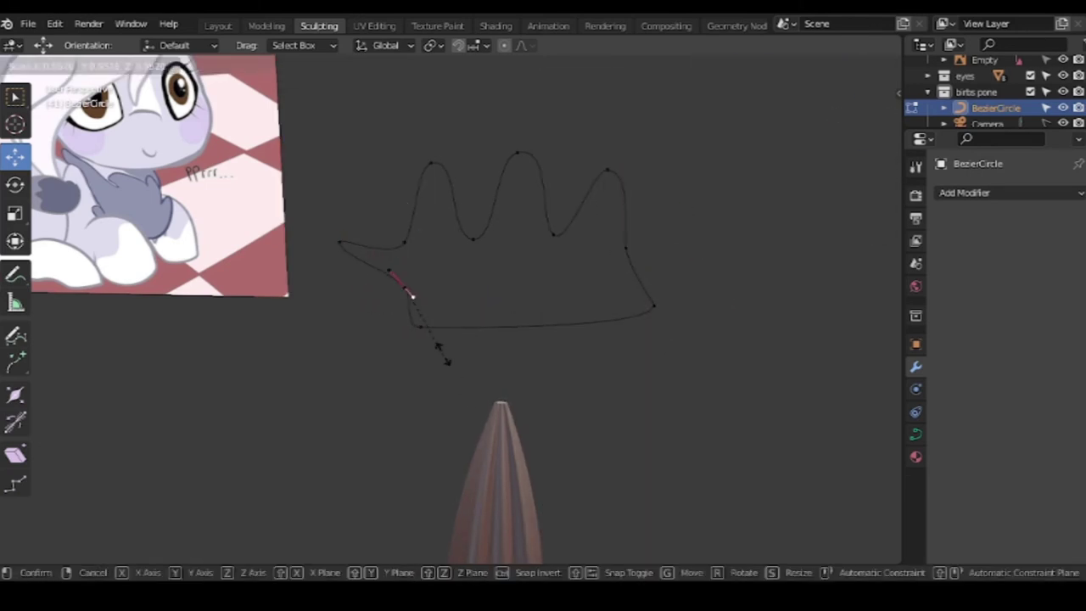
drag(404, 287, 379, 312)
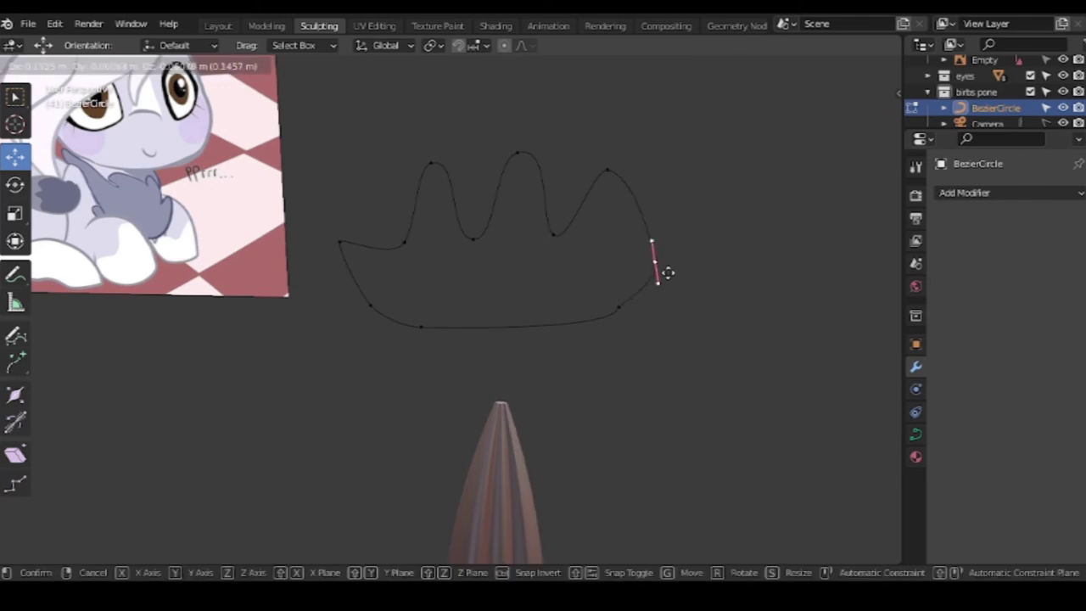
mouse_move(622, 316)
mouse_down()
mouse_move(642, 316)
mouse_move(354, 333)
mouse_up()
Return to Object Mode and move the ridged hair strand sideways
scroll(475, 455, down, 3)
mouse_move(475, 455)
middle_down()
mouse_move(581, 417)
mouse_move(523, 334)
middle_up()
key(Tab)
click(458, 381)
drag(518, 421, 698, 424)
scroll(531, 416, down, 3)
shift+middle_drag(531, 415, 831, 350)
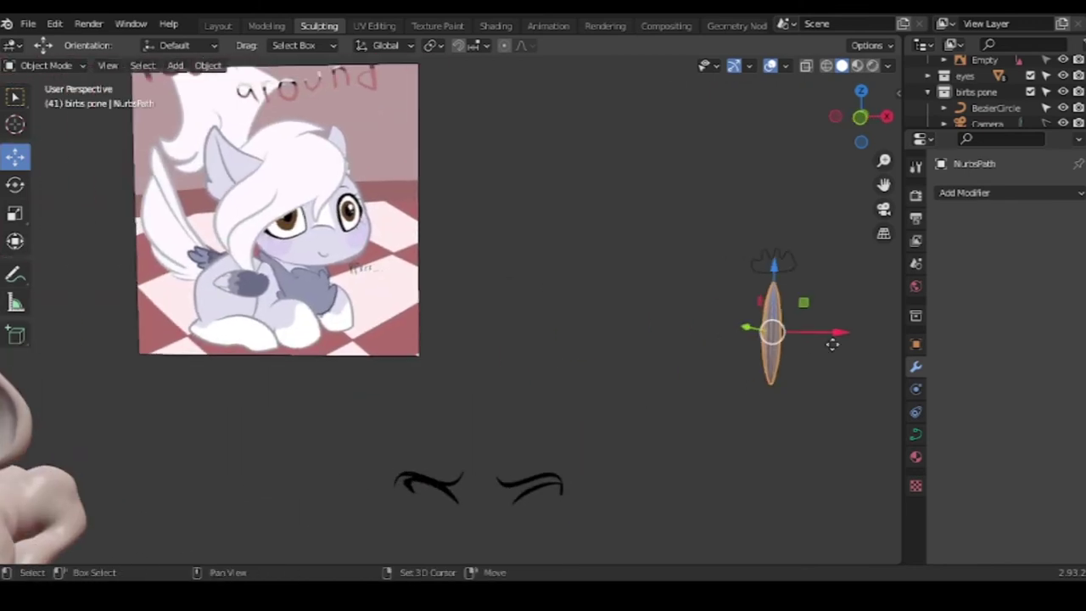
Duplicate the ridged hair strand and slide the copy along X
click(296, 375)
middle_drag(296, 376, 424, 314)
key(g)
key(x)
click(481, 233)
middle_drag(481, 234, 526, 356)
Scale the strand to about three quarters and rotate it to lie over the head
key(s)
click(547, 398)
middle_drag(547, 398, 339, 297)
key(g)
click(303, 273)
middle_drag(669, 380, 718, 167)
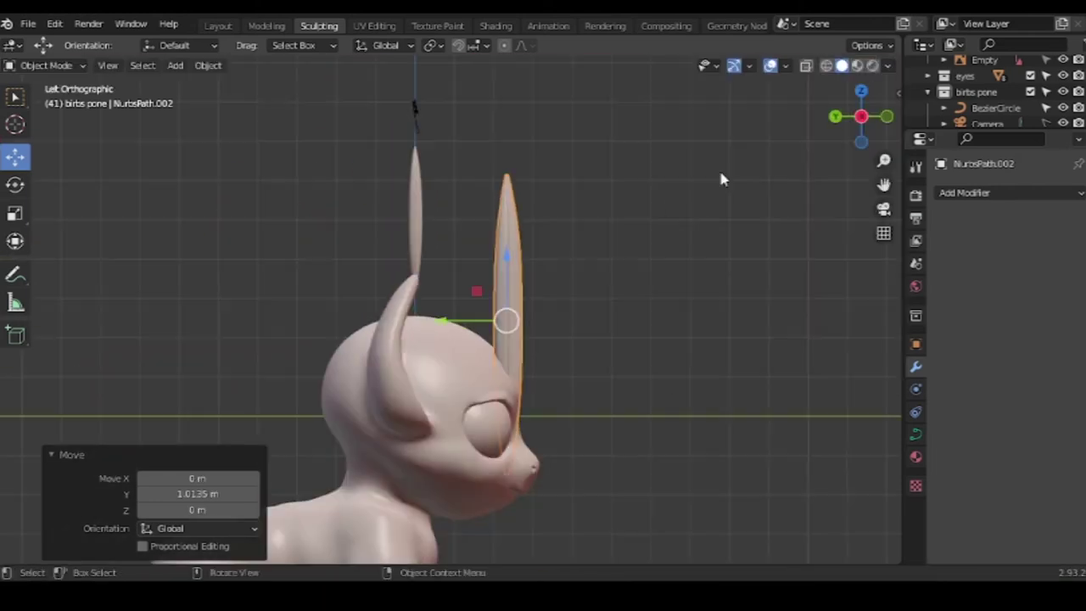
key(r)
click(419, 422)
key(g)
mouse_move(419, 422)
middle_down()
mouse_move(341, 345)
mouse_move(448, 356)
middle_up()
click(341, 344)
Move the strand's control points down onto the pony's head
key(Tab)
key(g)
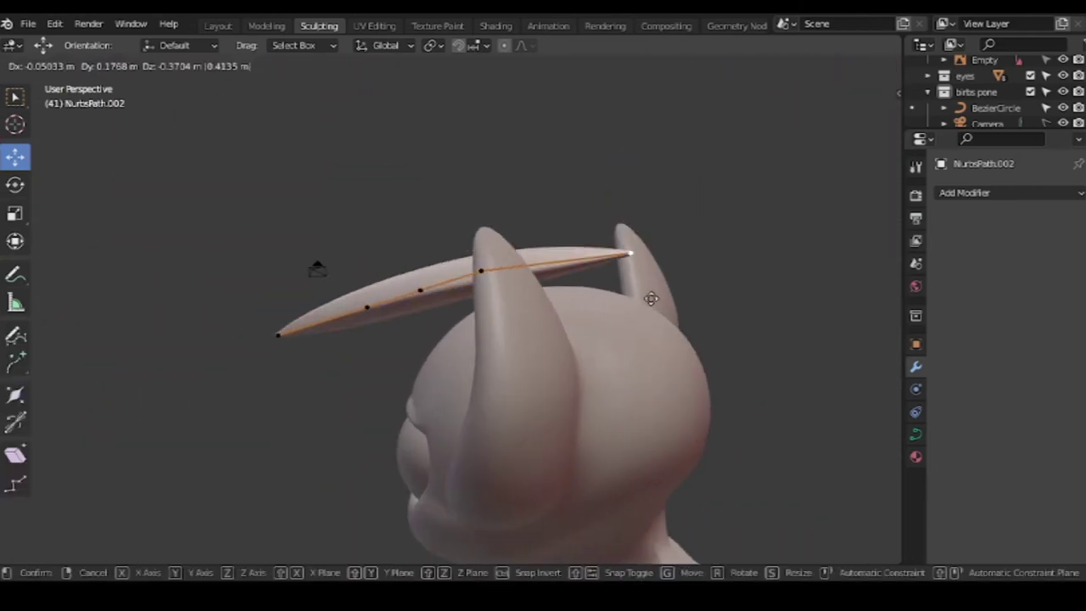
click(650, 297)
mouse_move(334, 395)
middle_down()
mouse_move(645, 389)
mouse_move(603, 450)
mouse_move(764, 416)
middle_up()
key(g)
click(603, 451)
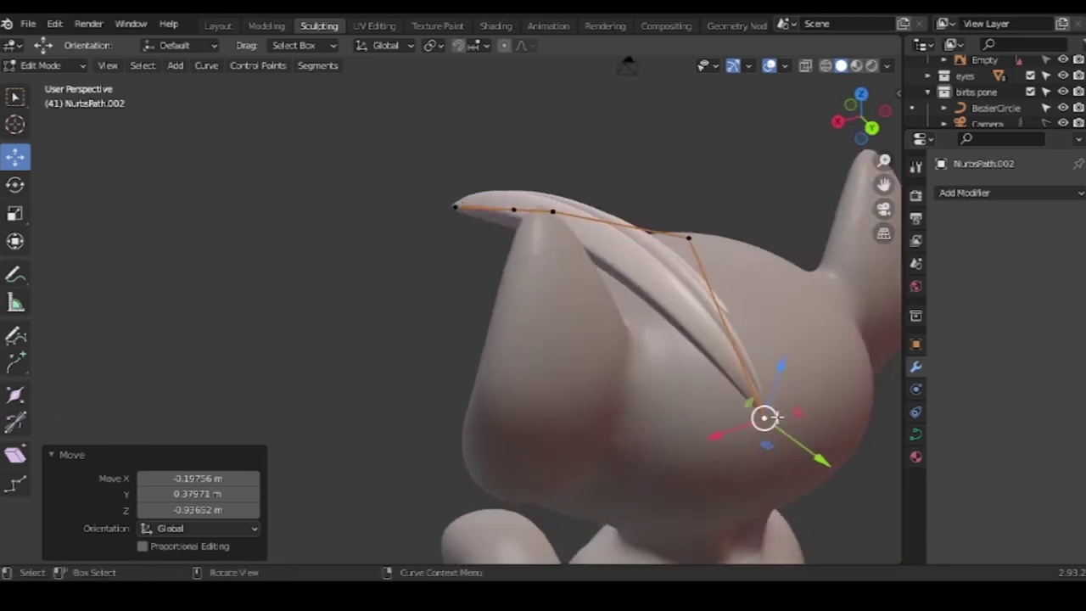
key(g)
click(718, 330)
key(g)
mouse_move(718, 330)
middle_down()
mouse_move(593, 254)
mouse_move(676, 300)
middle_up()
click(594, 254)
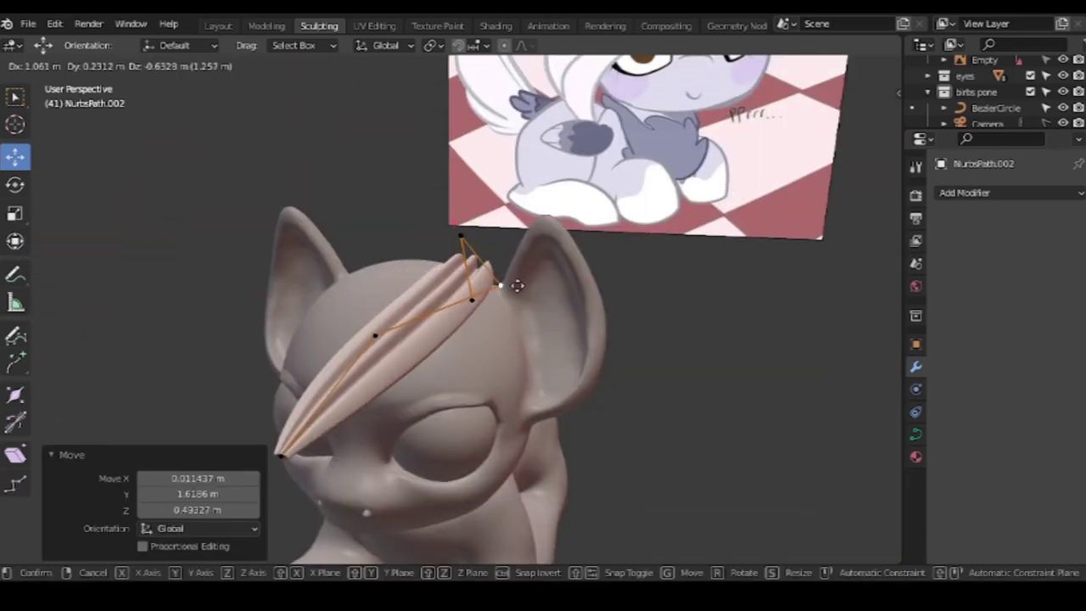
Tilt the strand's end and bend its points toward the forehead and along Z
key(r)
key(ctrl+t)
key(g)
click(424, 340)
mouse_move(477, 317)
middle_down()
mouse_move(424, 340)
mouse_move(461, 312)
mouse_move(553, 368)
middle_up()
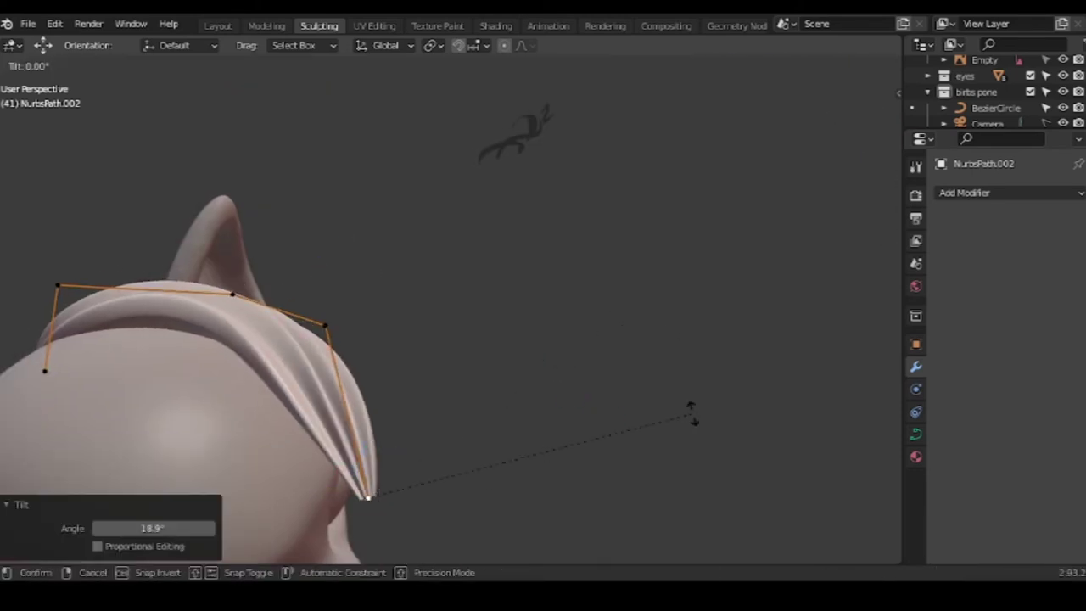
click(613, 383)
middle_drag(566, 420, 526, 388)
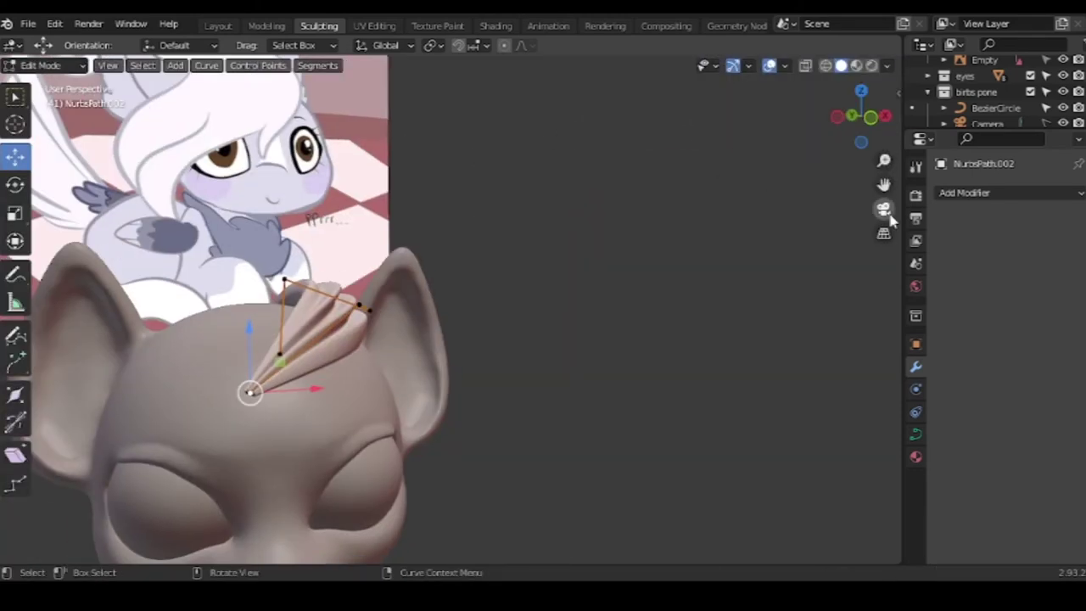
drag(250, 392, 310, 413)
mouse_move(518, 358)
middle_down()
mouse_move(342, 325)
mouse_move(345, 426)
mouse_move(654, 280)
middle_up()
drag(654, 280, 664, 232)
middle_drag(665, 232, 411, 407)
Back in Object Mode, scale the mane strand up
key(g)
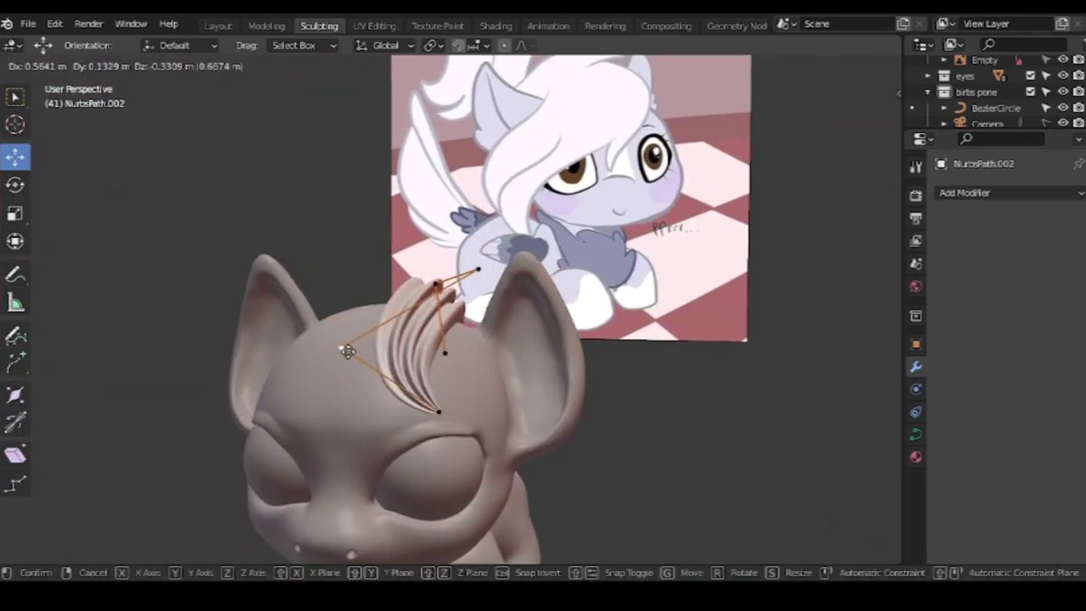
key(Return)
key(Tab)
key(s)
click(609, 432)
scroll(359, 296, up, 2)
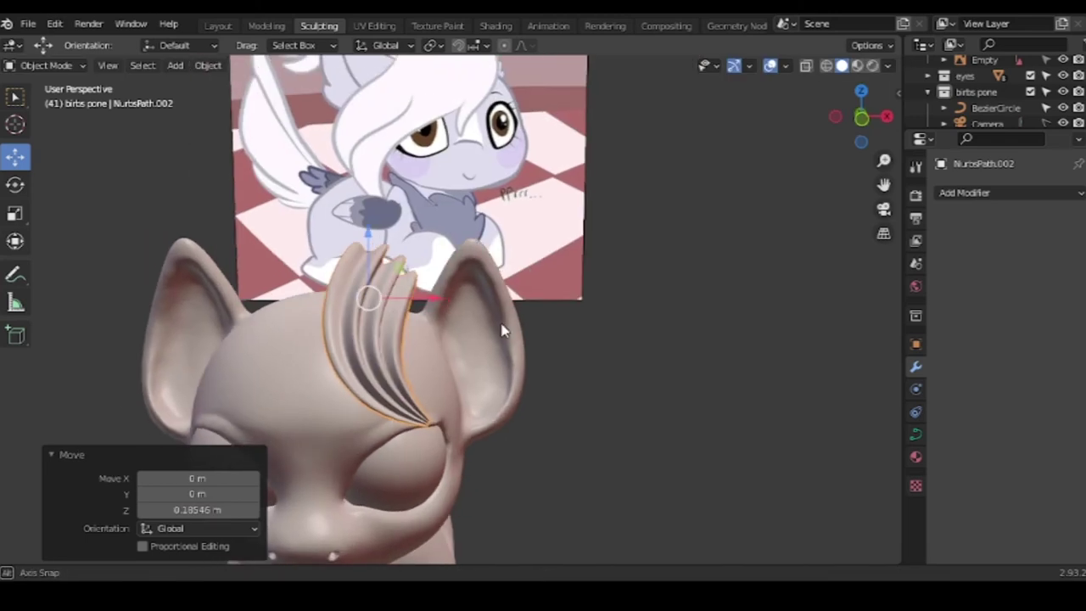
Adjust another of the mane lock's control points in Edit Mode
key(Tab)
key(g)
click(412, 413)
mouse_move(412, 412)
middle_down()
mouse_move(308, 427)
mouse_move(280, 382)
middle_up()
key(g)
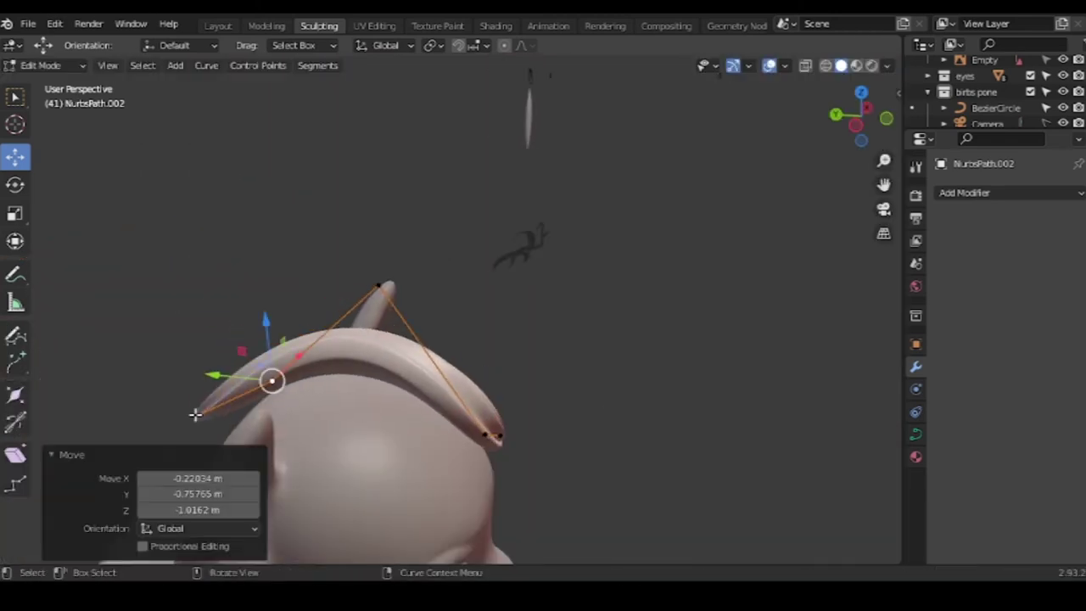
Reposition the strand against the front reference and move a control point along X
click(340, 356)
middle_drag(339, 356, 448, 296)
key(Tab)
scroll(458, 344, up, 2)
click(395, 307)
key(Tab)
scroll(280, 408, up, 2)
drag(416, 424, 456, 485)
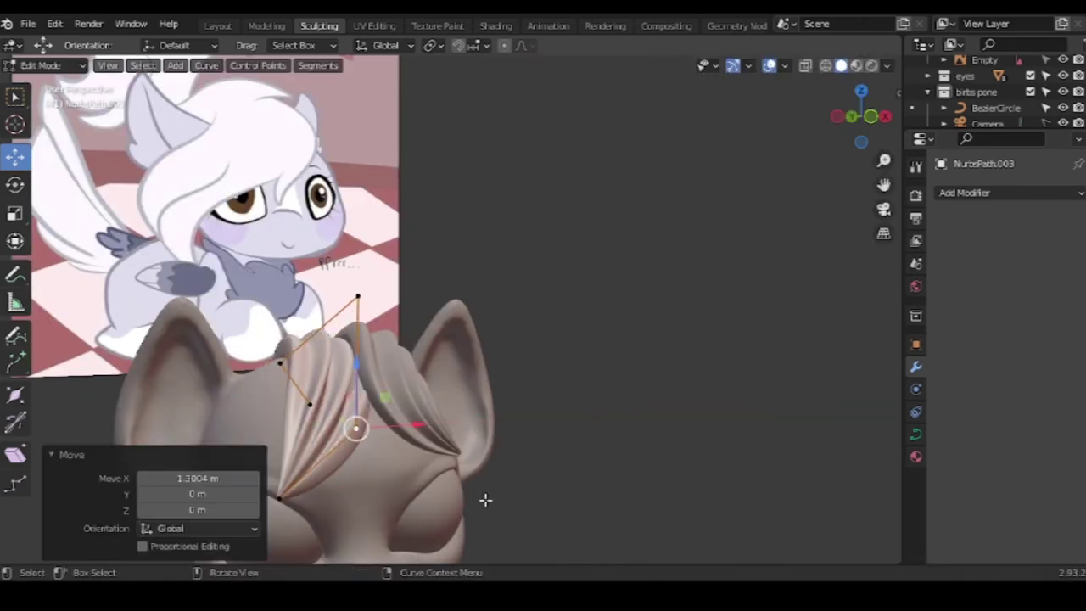
Finish twisting the NurbsPath.004 strand and reposition its point, checking it from around the head
click(680, 426)
key(g)
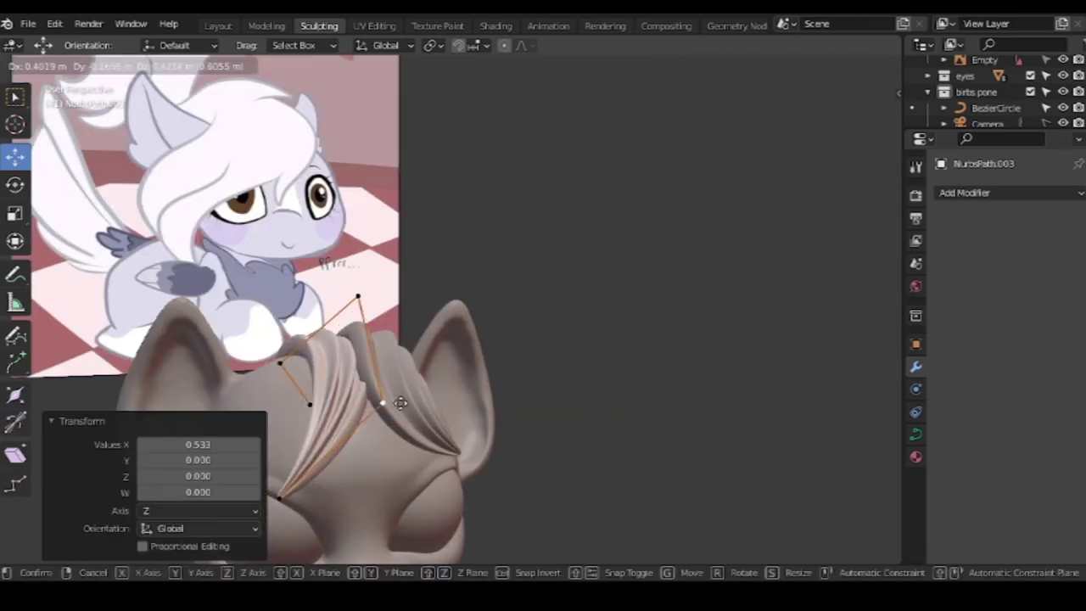
click(359, 416)
mouse_move(359, 416)
middle_down()
mouse_move(490, 495)
mouse_move(377, 266)
middle_up()
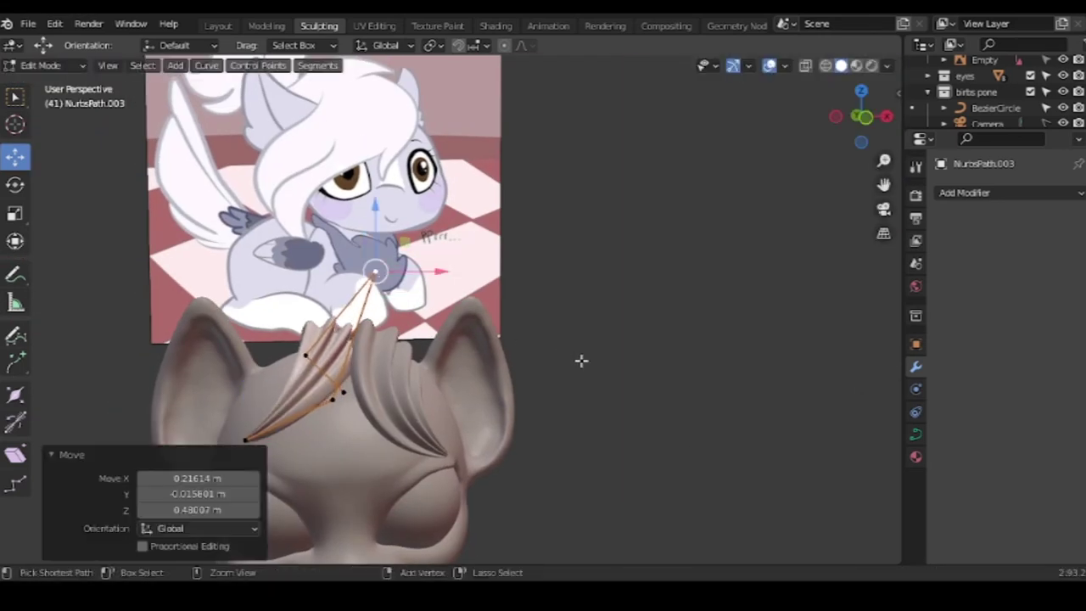
middle_drag(556, 325, 230, 382)
drag(230, 383, 255, 365)
mouse_move(254, 364)
middle_down()
mouse_move(644, 264)
mouse_move(543, 308)
middle_up()
Duplicate the NurbsPath.004 hair strand in place
key(Tab)
click(289, 410)
key(shift+d)
right_click(289, 410)
middle_drag(289, 410, 475, 369)
scroll(570, 357, down, 3)
Move, twist and scale a control point of the duplicated strand
key(Tab)
middle_drag(570, 357, 335, 384)
scroll(335, 384, up, 5)
key(g)
click(574, 444)
key(ctrl+t)
click(686, 461)
mouse_move(686, 461)
middle_down()
mouse_move(428, 423)
mouse_move(666, 392)
middle_up()
key(s)
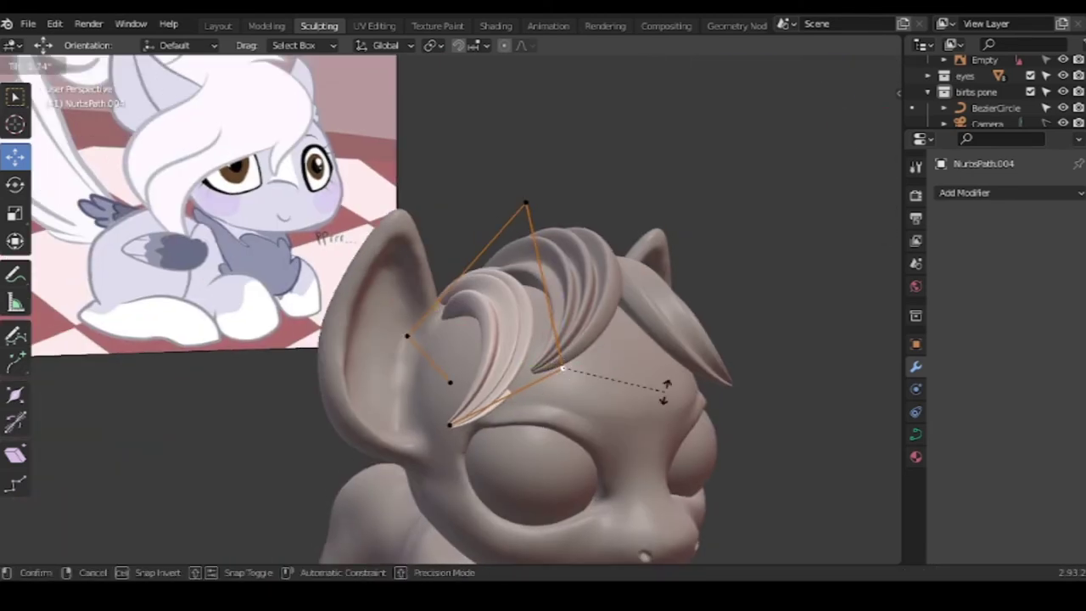
click(575, 330)
middle_drag(574, 329, 458, 399)
Extend the strand with a new point down beside the eye and thin its tip
key(e)
click(441, 475)
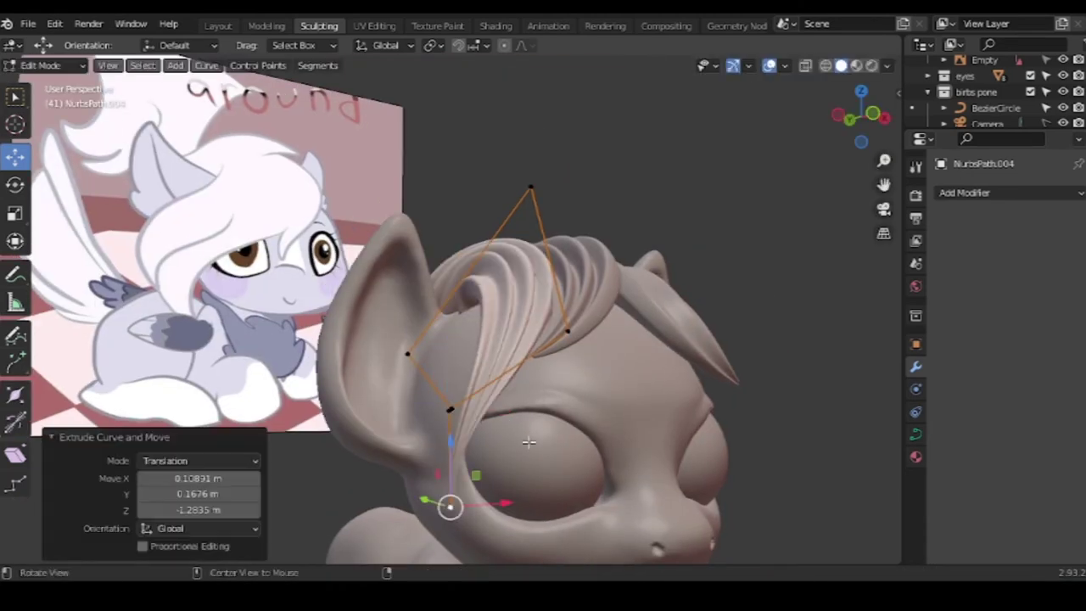
key(g)
click(401, 371)
key(s)
click(407, 377)
key(ctrl+s)
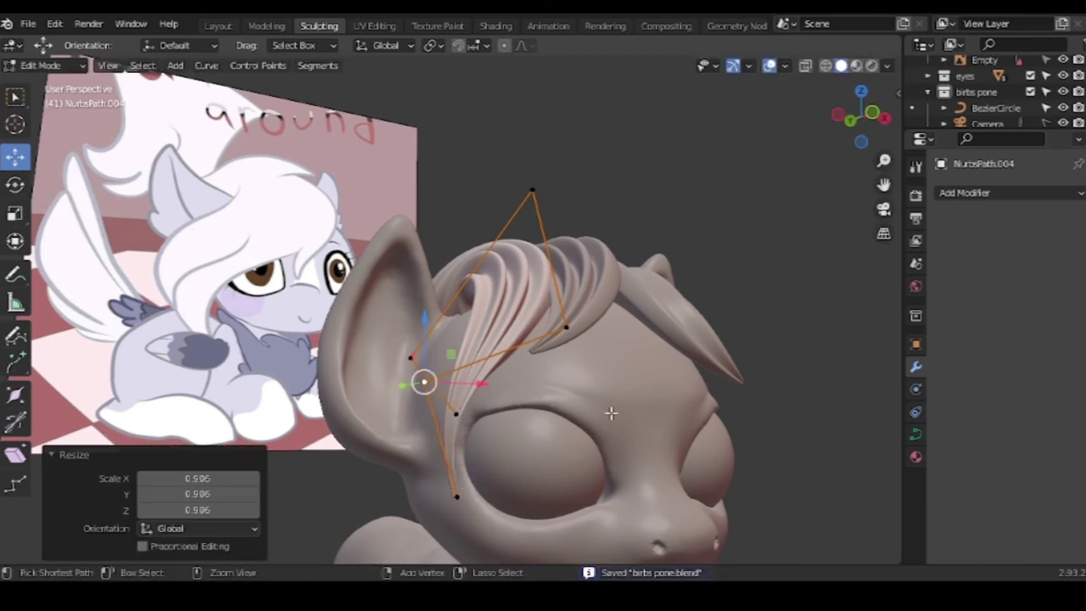
click(513, 359)
mouse_move(513, 359)
middle_down()
mouse_move(689, 439)
mouse_move(811, 388)
middle_up()
Extrude one more point on the strand and move it into position
key(e)
right_click(599, 480)
key(g)
click(618, 303)
mouse_move(617, 303)
middle_down()
mouse_move(383, 457)
mouse_move(539, 398)
middle_up()
Switch to the NurbsPath.003 strand and move and thin one of its points
click(383, 456)
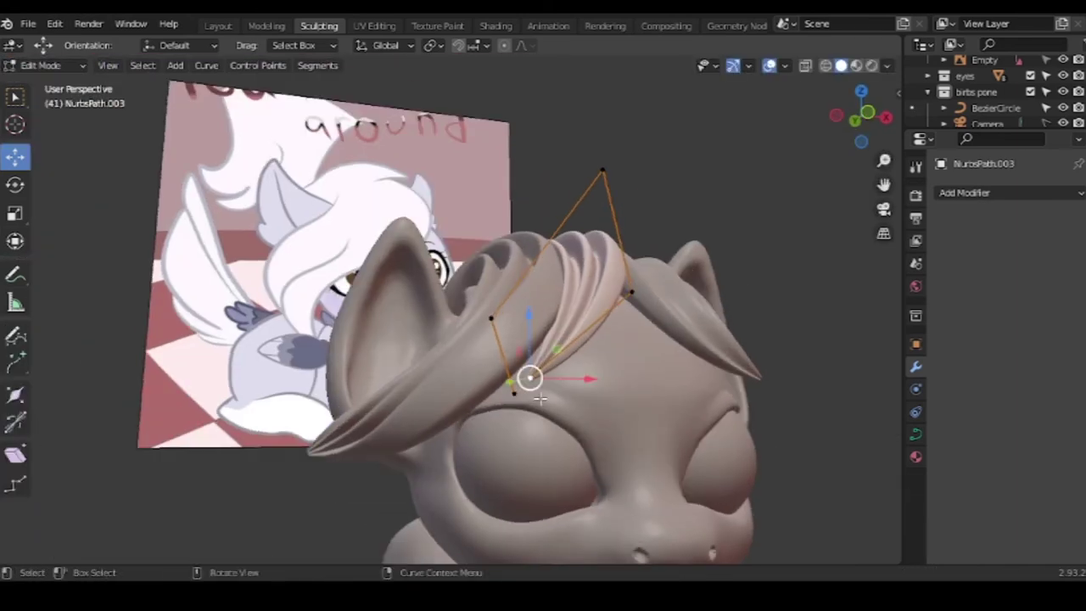
key(Tab)
middle_drag(837, 382, 509, 399)
key(Tab)
key(g)
click(403, 413)
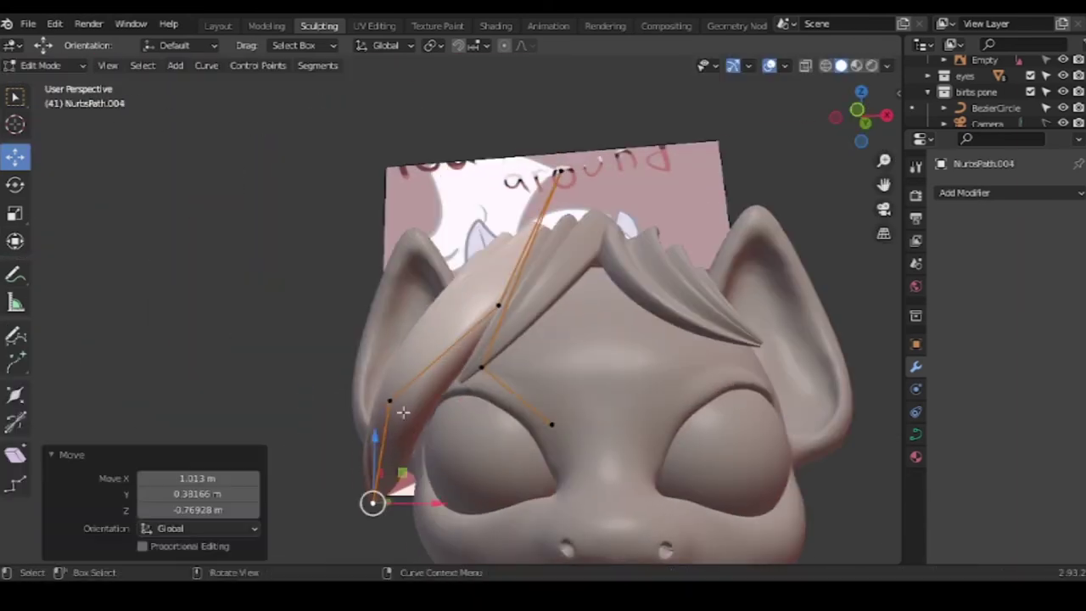
click(820, 402)
Move and twist the strand's control points into their final positions
key(g)
click(419, 509)
middle_drag(419, 509, 720, 438)
key(ctrl+t)
click(222, 284)
middle_drag(222, 285, 400, 340)
key(g)
click(569, 363)
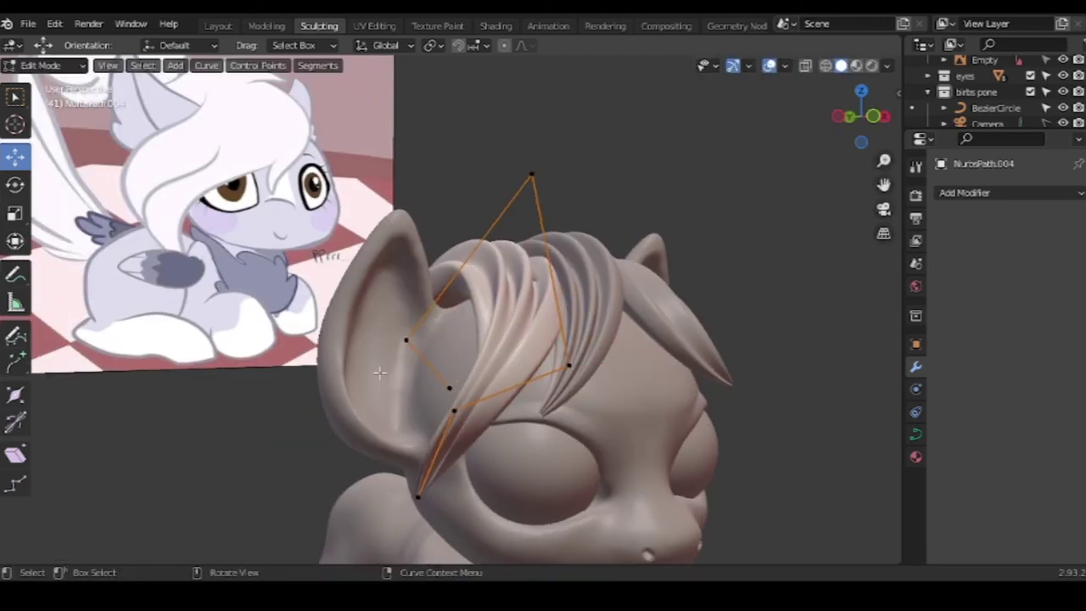
Duplicate the NurbsPath.004 strand and scale the copy down smaller
key(Tab)
key(shift+d)
click(726, 374)
middle_drag(726, 374, 650, 429)
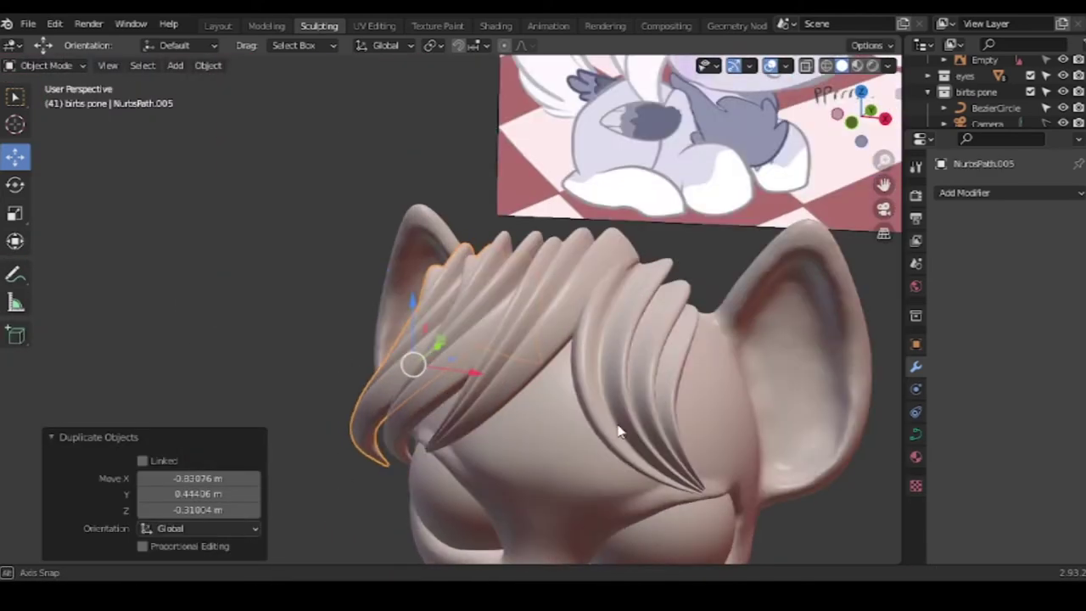
key(s)
click(618, 429)
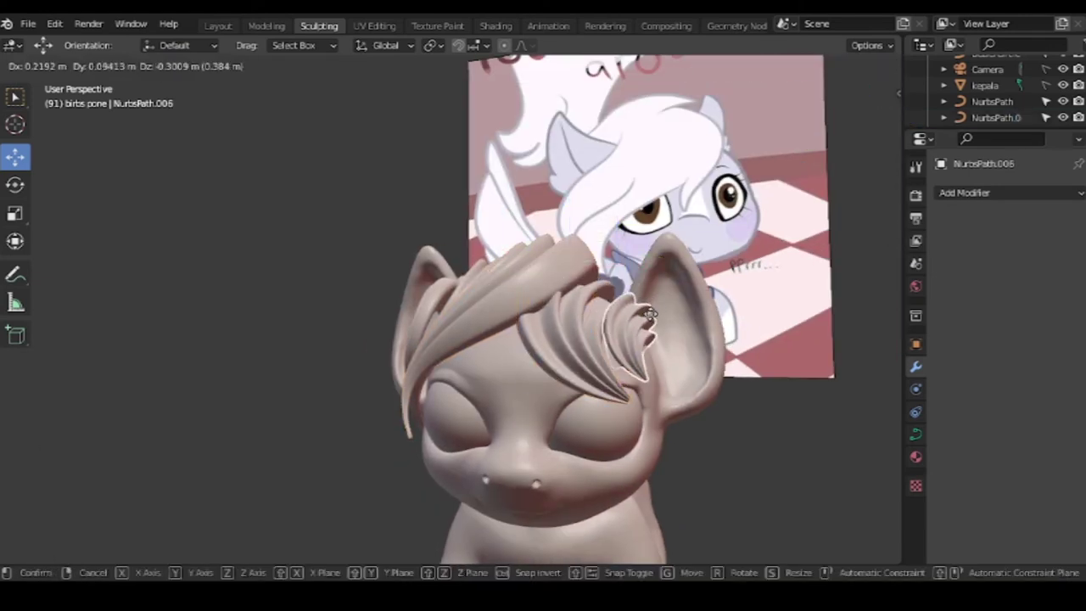
Extrude a new point on NurbsPath.005, move it down beside the ear and tilt it
key(Tab)
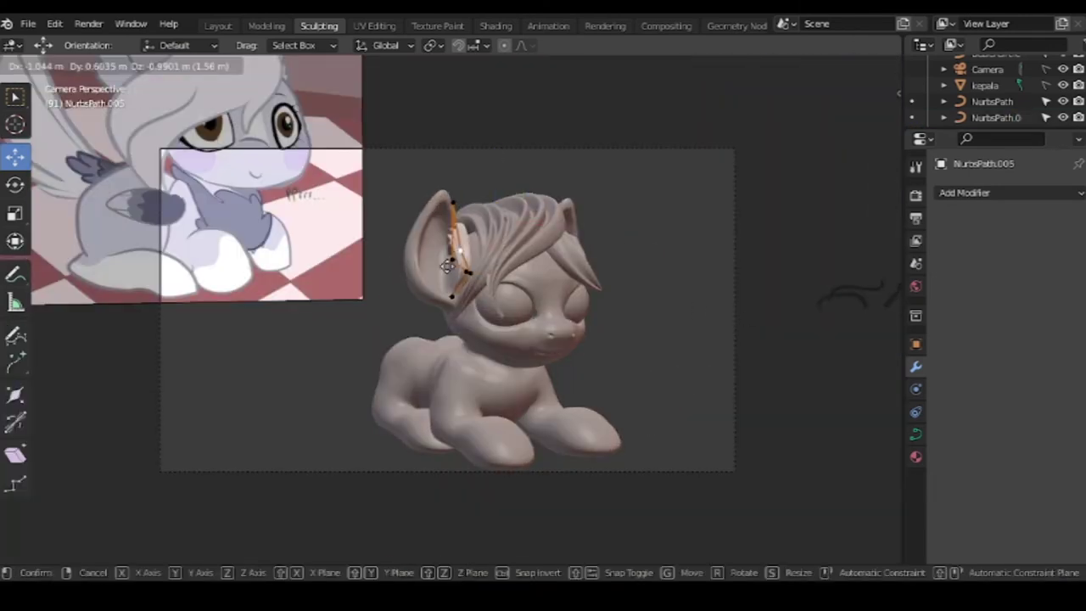
key(e)
key(g)
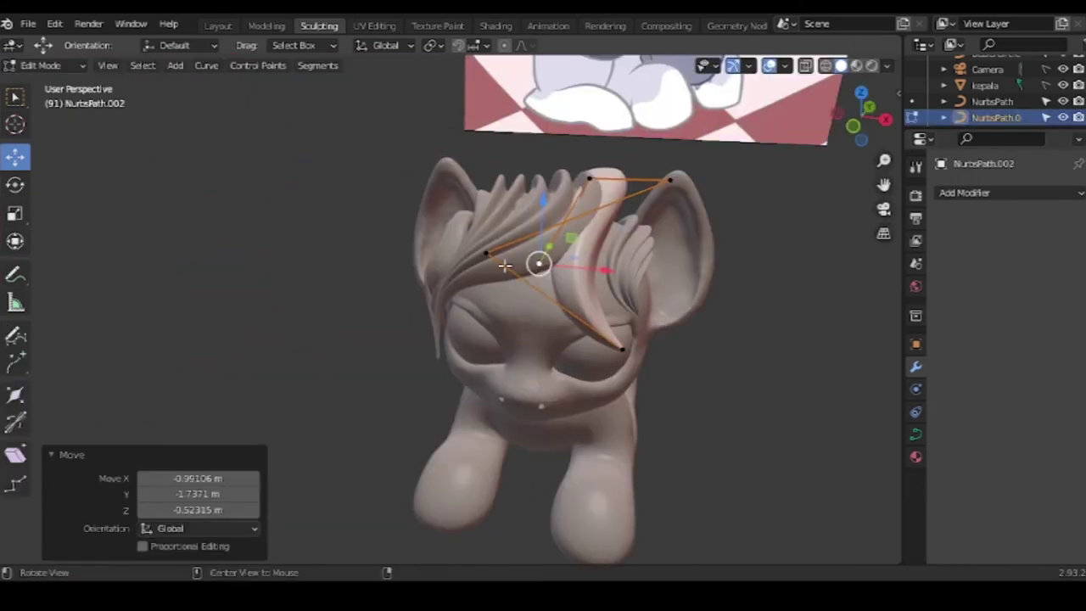
key(ctrl+t)
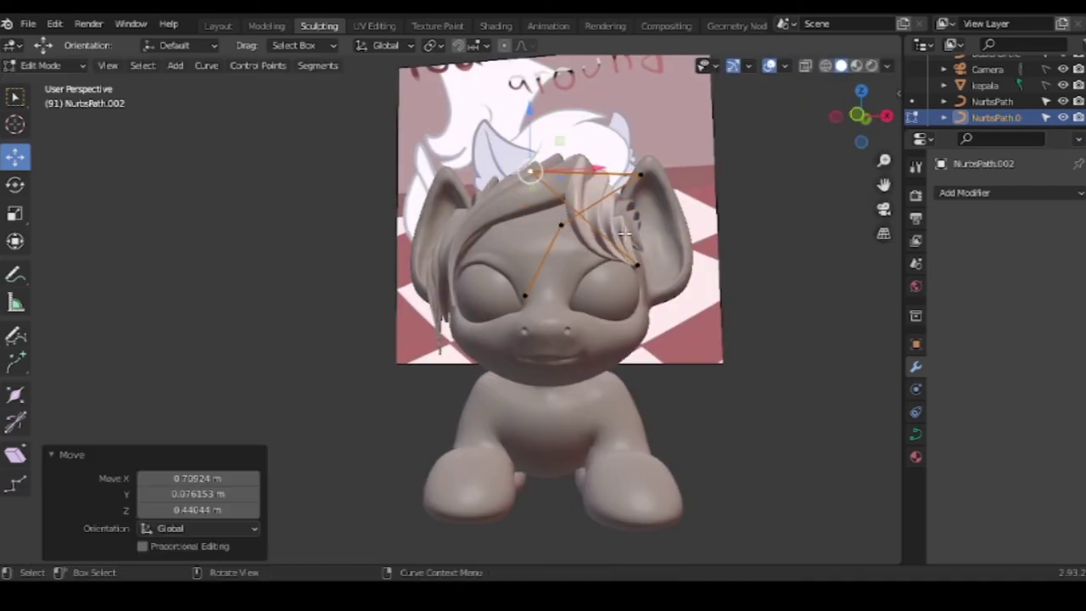
Reposition NurbsPath.007's points so the lock arches back behind the ear, checking from behind
click(552, 164)
middle_drag(552, 164, 708, 210)
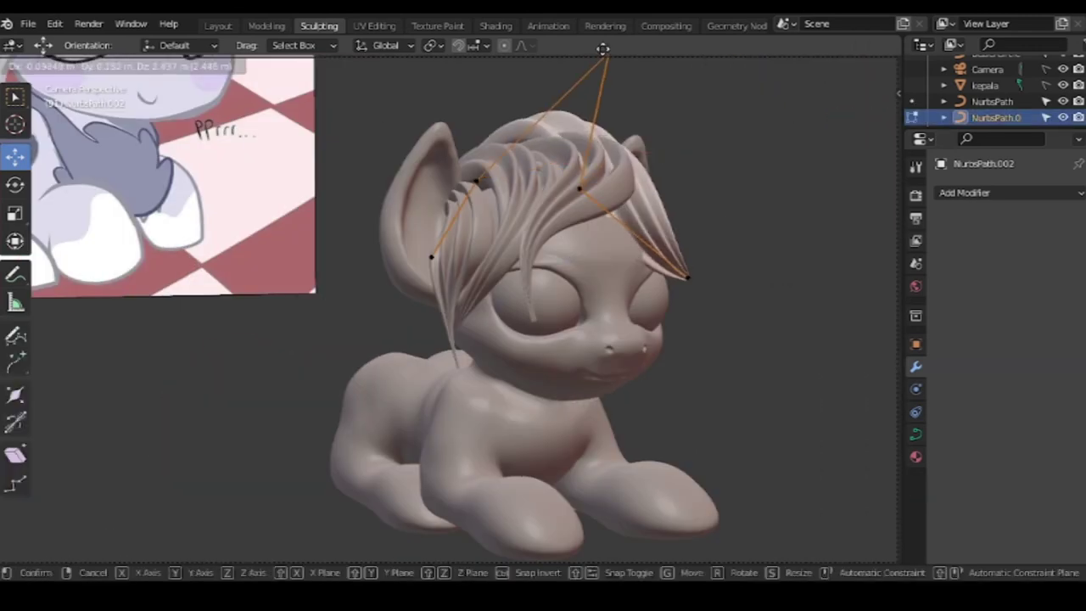
click(602, 48)
click(660, 413)
scroll(660, 413, up, 3)
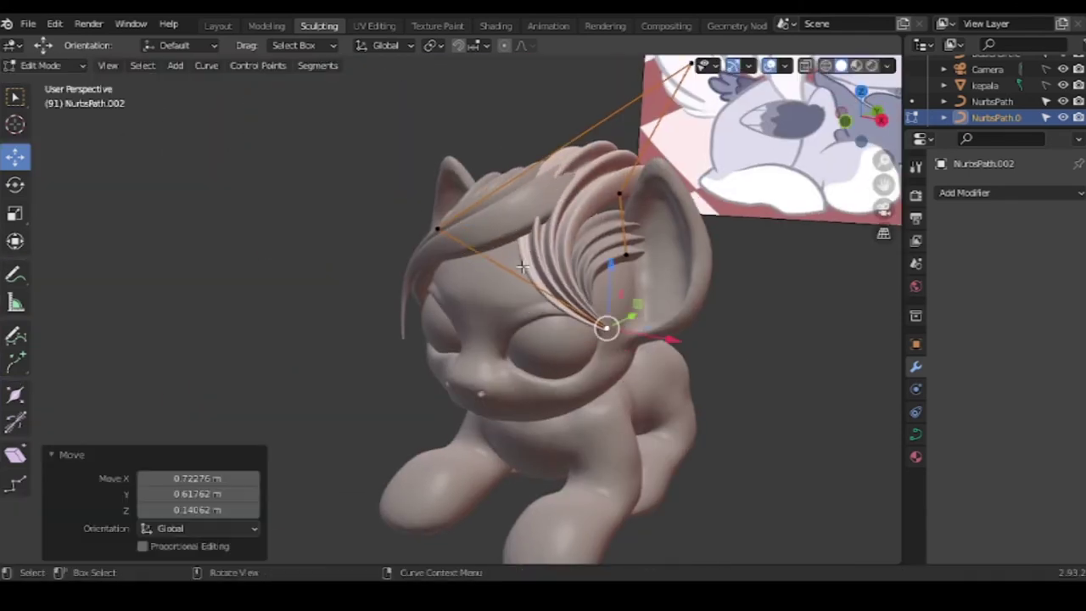
middle_drag(606, 322, 694, 435)
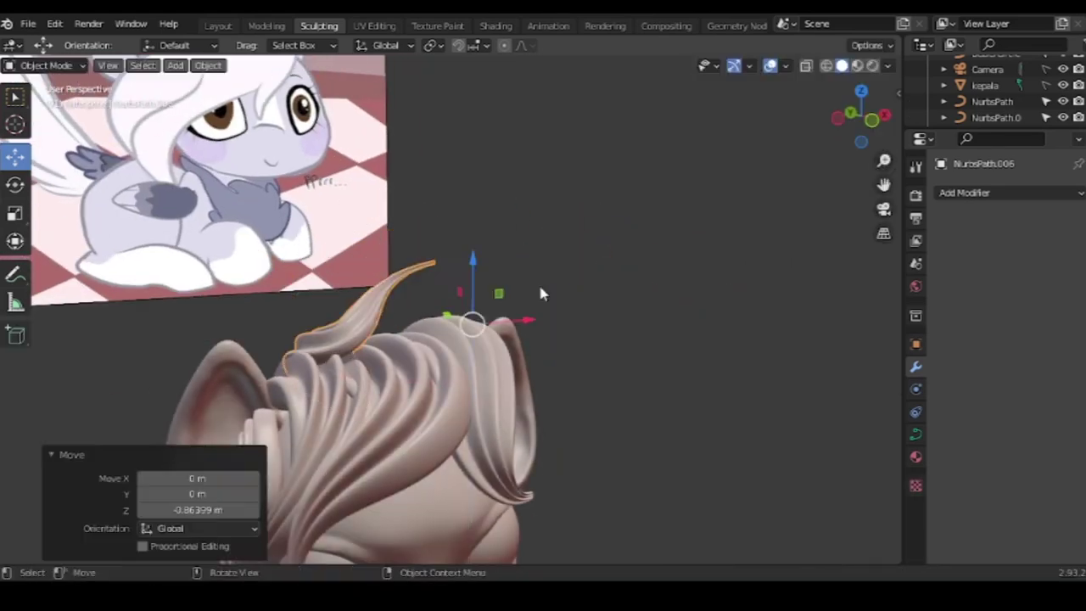
key(Tab)
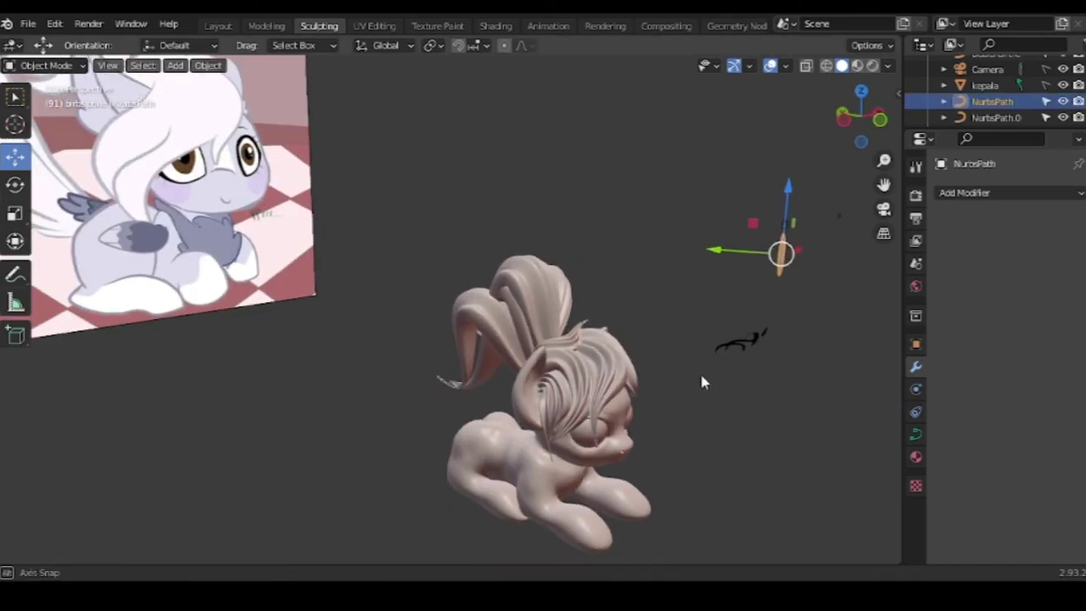
Save the pony file from the File menu
click(28, 24)
click(48, 130)
click(31, 24)
key(Escape)
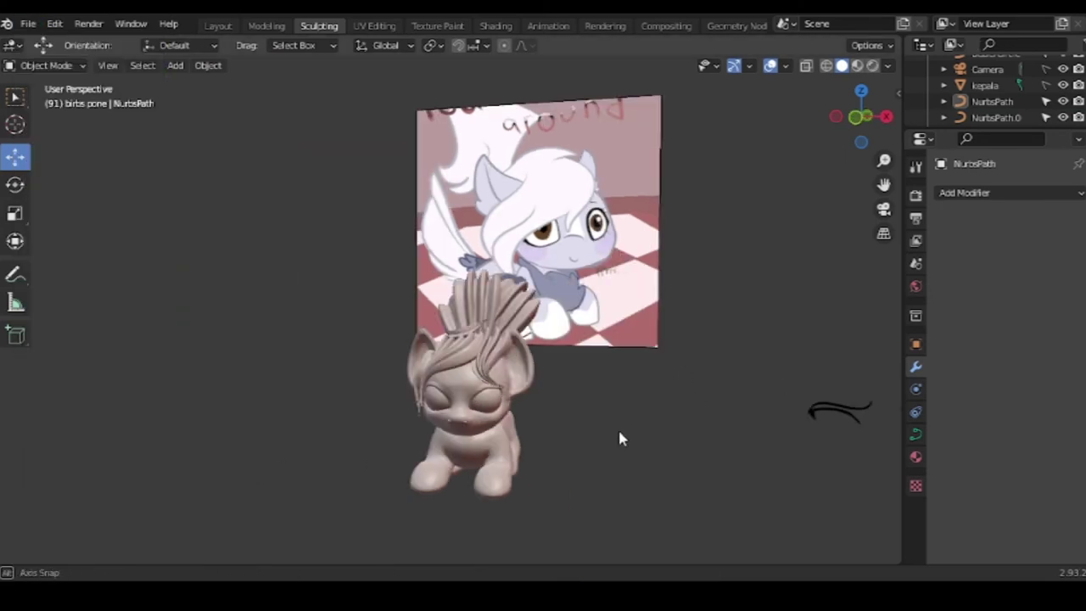
Add a trial cube, flatten it, then delete it and switch to camera view
click(705, 266)
key(g)
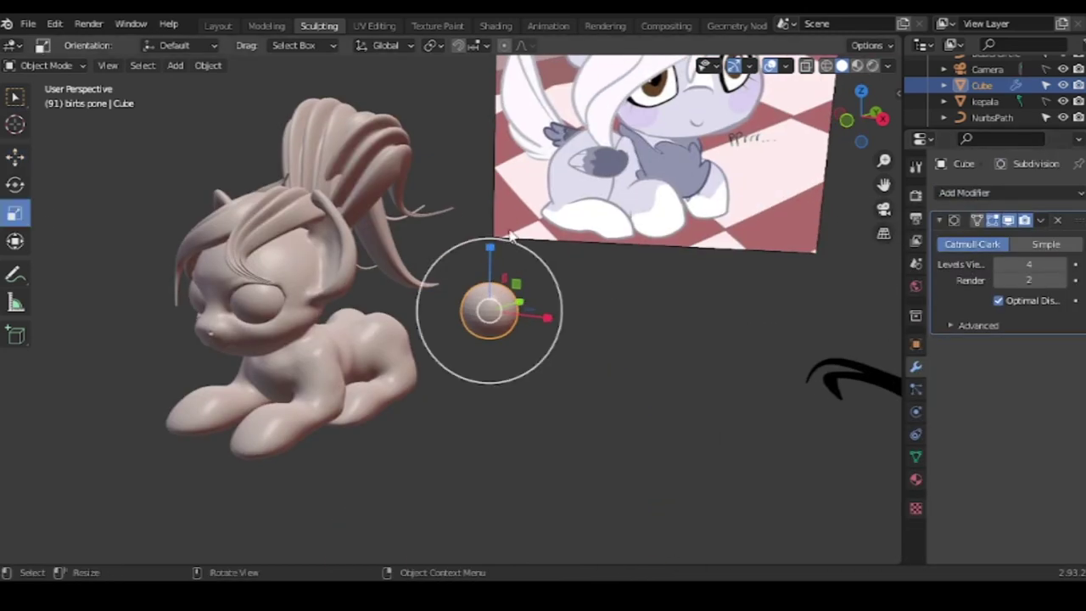
drag(512, 236, 509, 271)
middle_drag(509, 272, 498, 379)
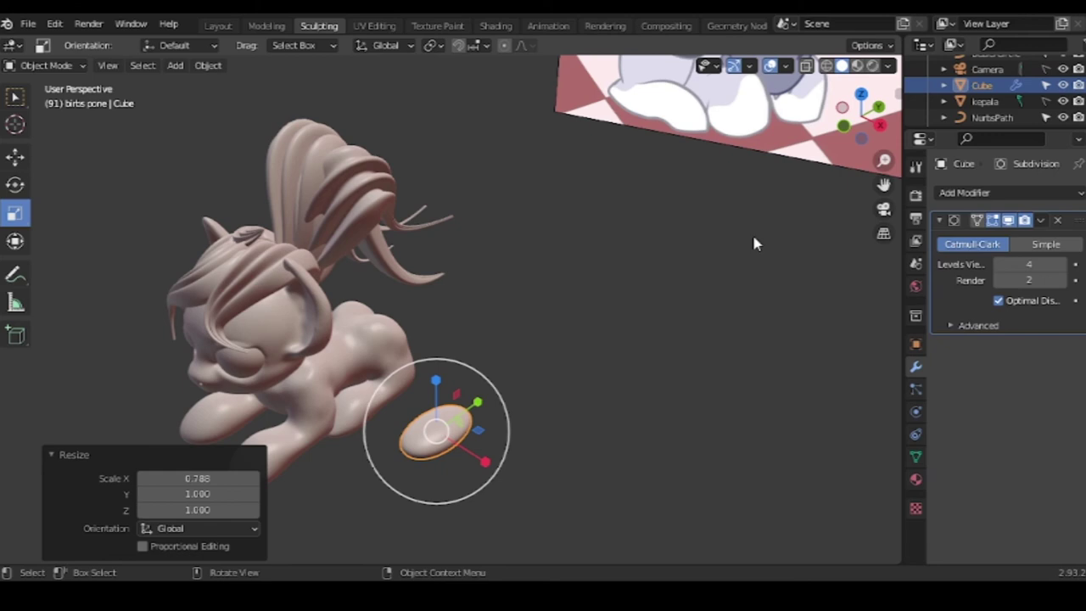
mouse_move(754, 244)
middle_down()
mouse_move(451, 368)
mouse_move(34, 127)
middle_up()
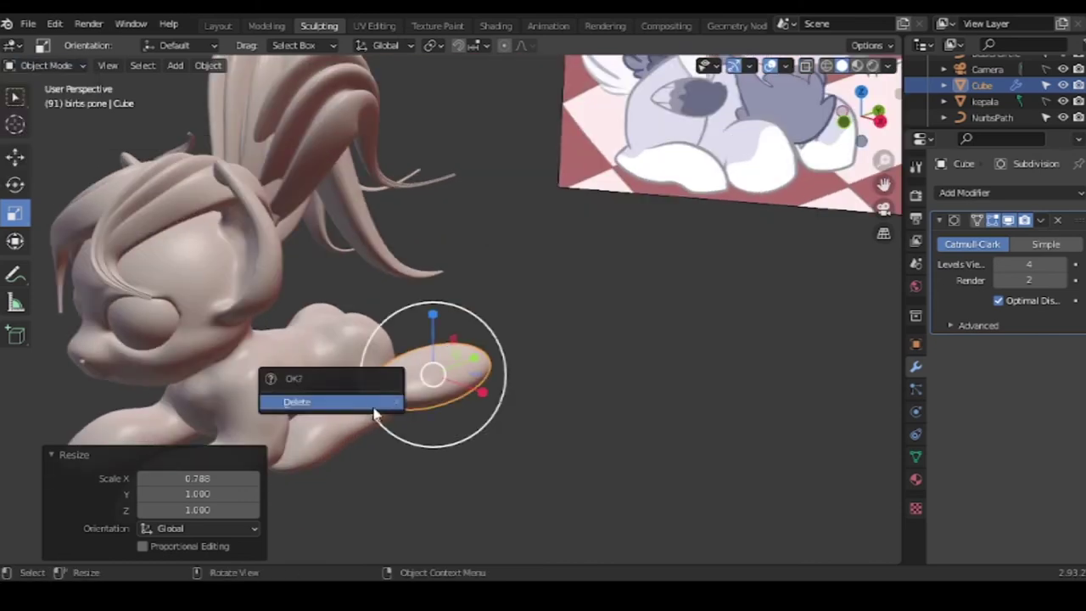
click(374, 405)
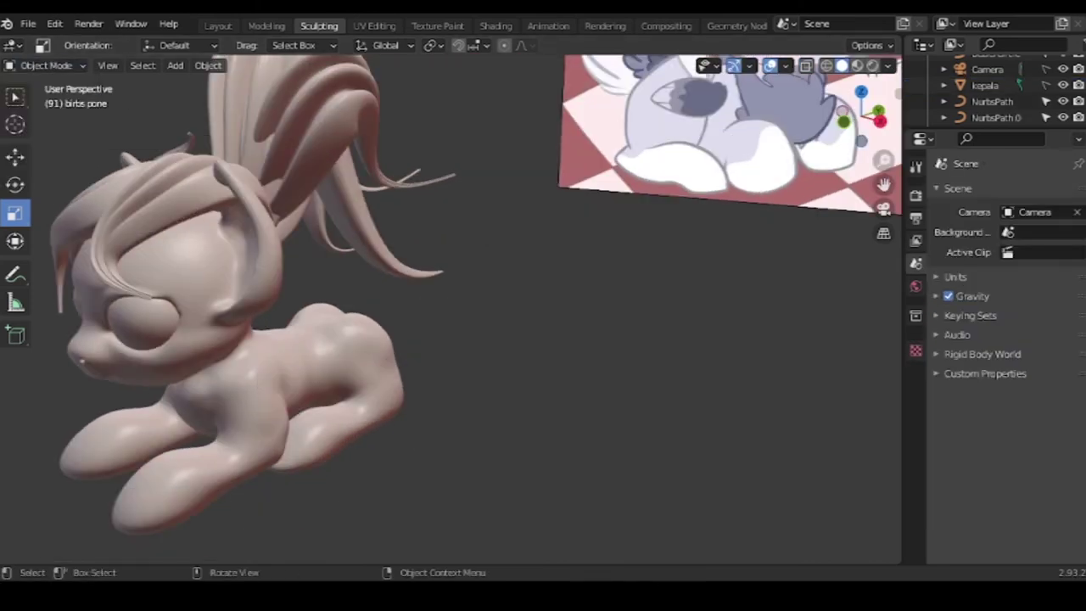
key(KP_0)
scroll(820, 326, up, 3)
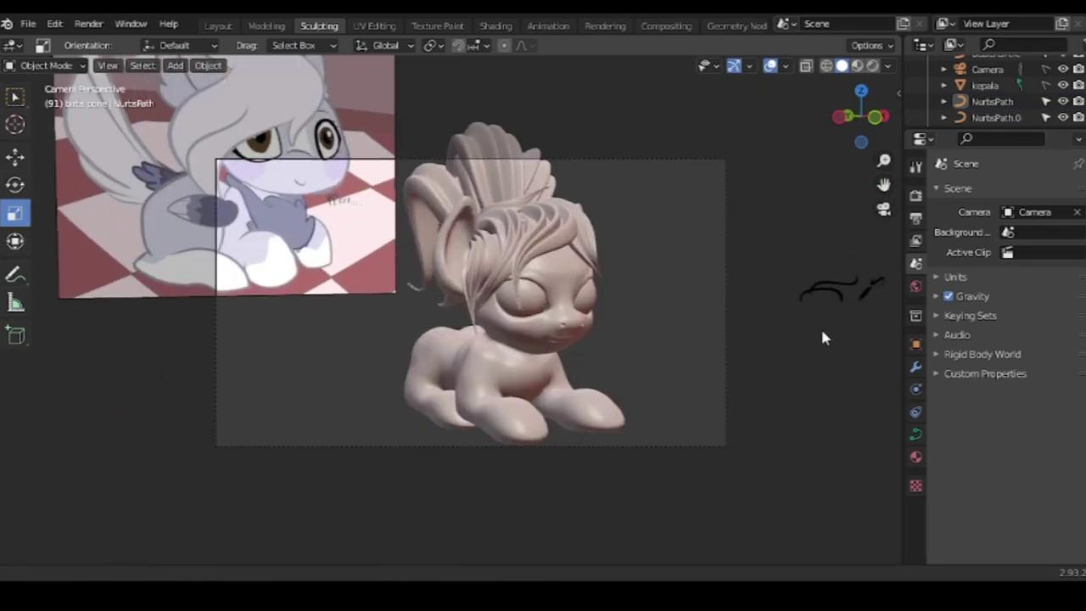
Paste the wing, scale it to 1.397 and tilt it 12.9° onto the pony's side
key(n)
scroll(664, 284, down, 2)
scroll(650, 332, up, 2)
mouse_move(725, 286)
middle_down()
mouse_move(714, 265)
mouse_move(644, 438)
middle_up()
key(n)
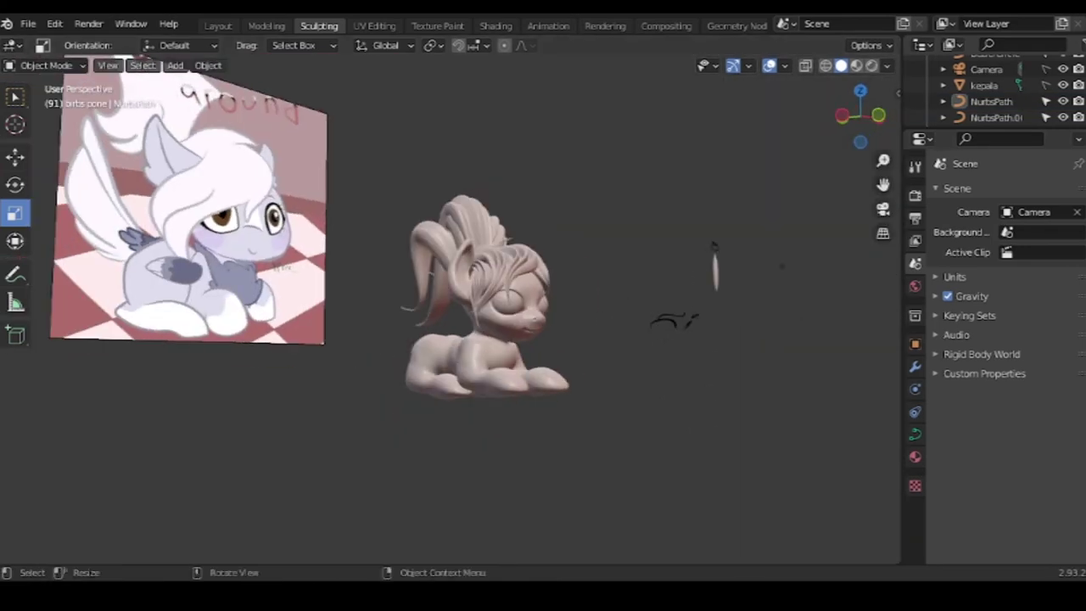
key(ctrl+v)
scroll(567, 281, up, 5)
drag(567, 281, 500, 458)
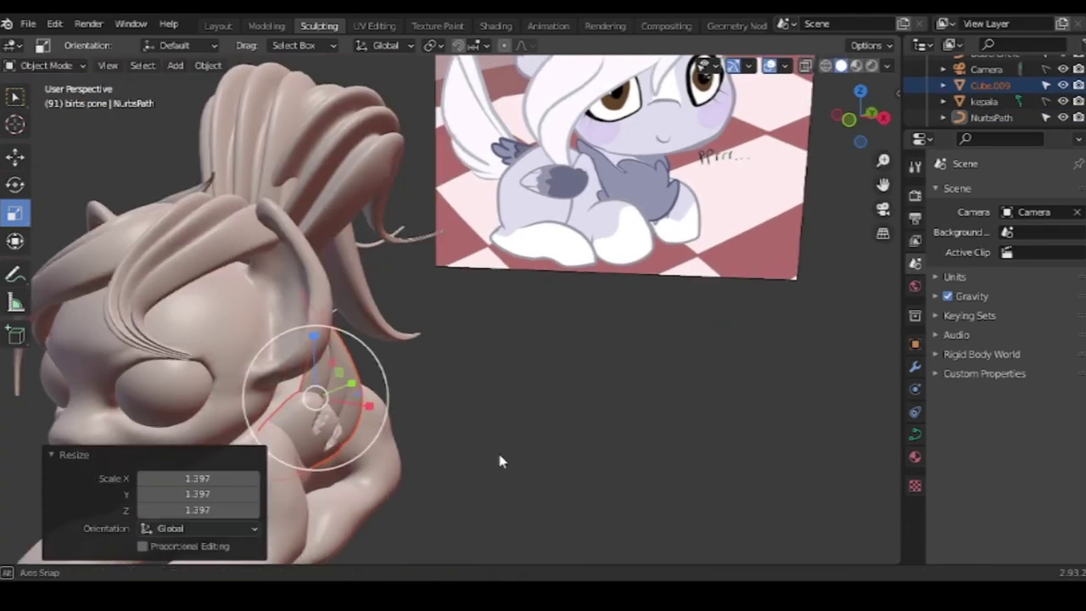
click(16, 156)
drag(386, 336, 411, 373)
middle_drag(411, 373, 488, 353)
click(339, 393)
Add a Mirror modifier to the wing and apply it
click(914, 366)
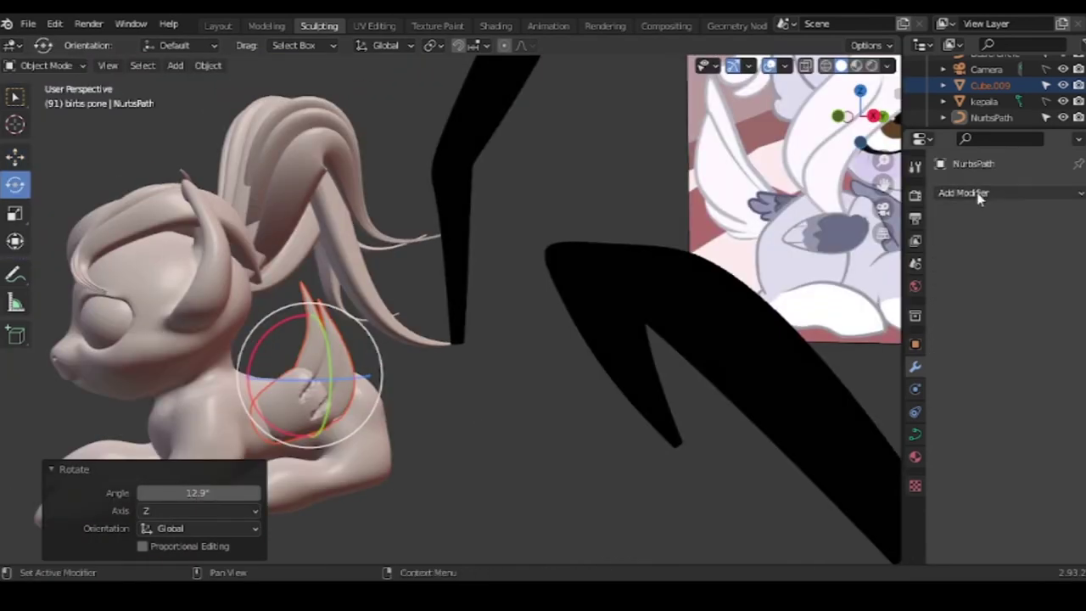
click(962, 193)
click(841, 331)
scroll(526, 339, down, 3)
click(1057, 303)
click(520, 447)
mouse_move(520, 447)
middle_down()
mouse_move(615, 399)
mouse_move(539, 278)
mouse_move(545, 168)
mouse_move(474, 458)
middle_up()
key(ctrl+z)
key(ctrl+z)
key(ctrl+z)
right_click(1009, 237)
click(1010, 237)
scroll(529, 416, down, 4)
Paste two feather curve strands and frame them in front view
key(ctrl+v)
key(KP_Decimal)
key(KP_1)
key(Tab)
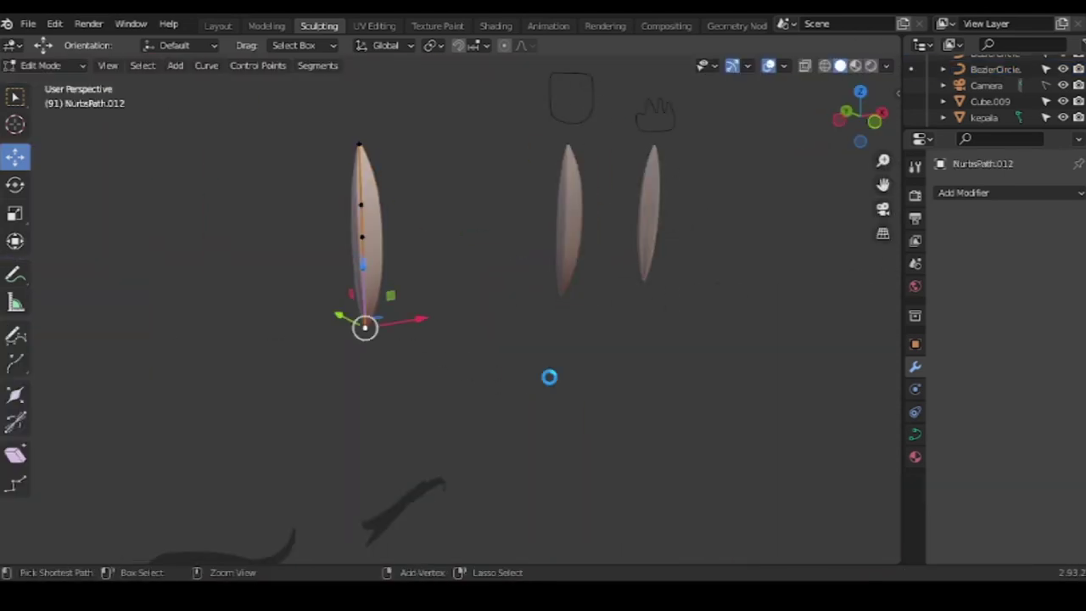
Thin the NurbsPath.012 feather strand's points with Alt+S
key(alt+s)
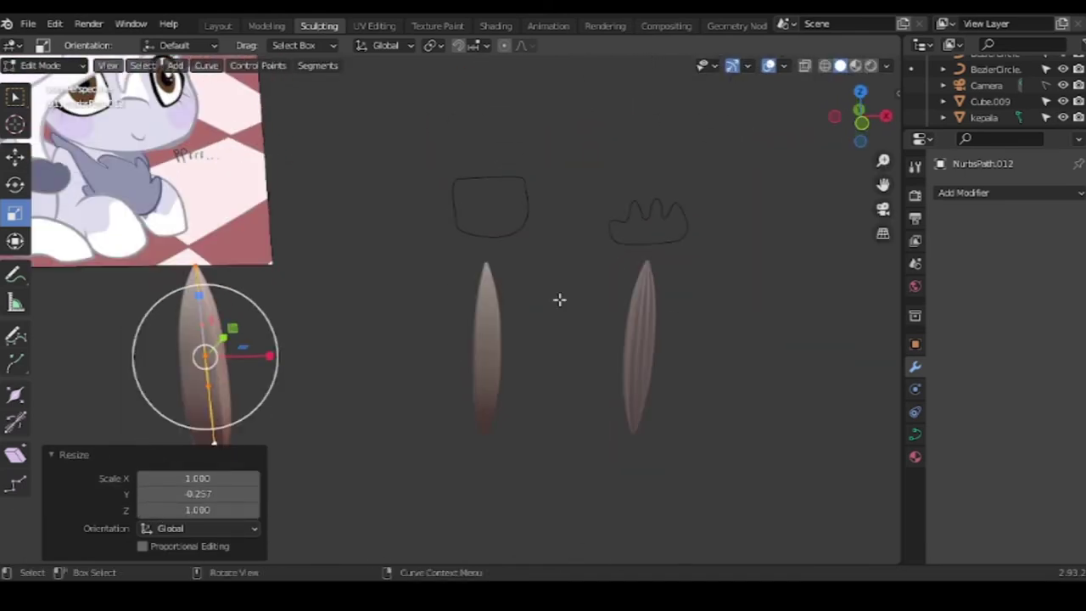
middle_drag(419, 353, 374, 355)
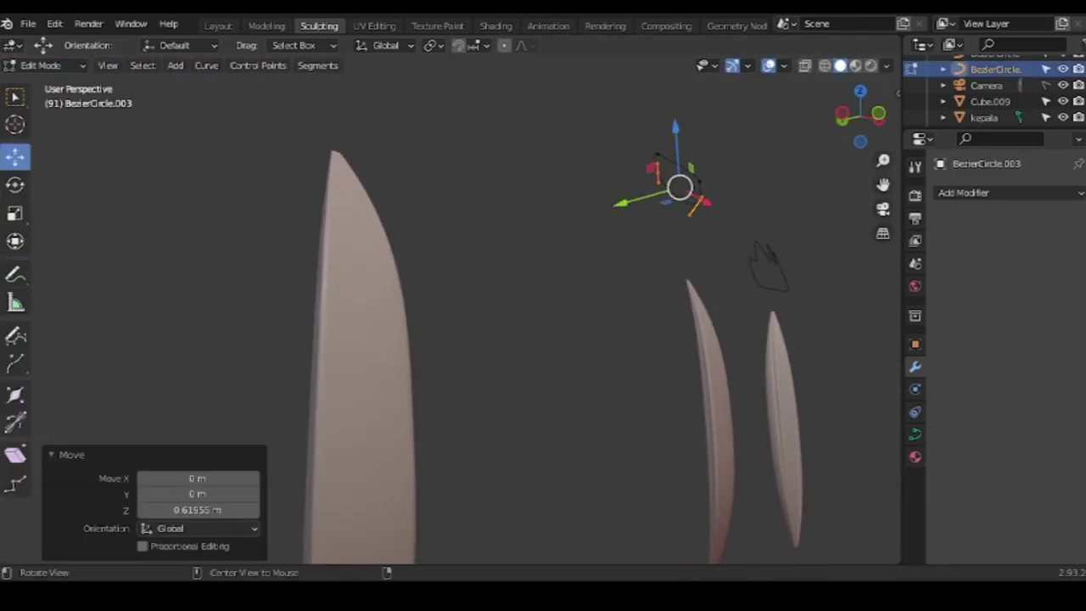
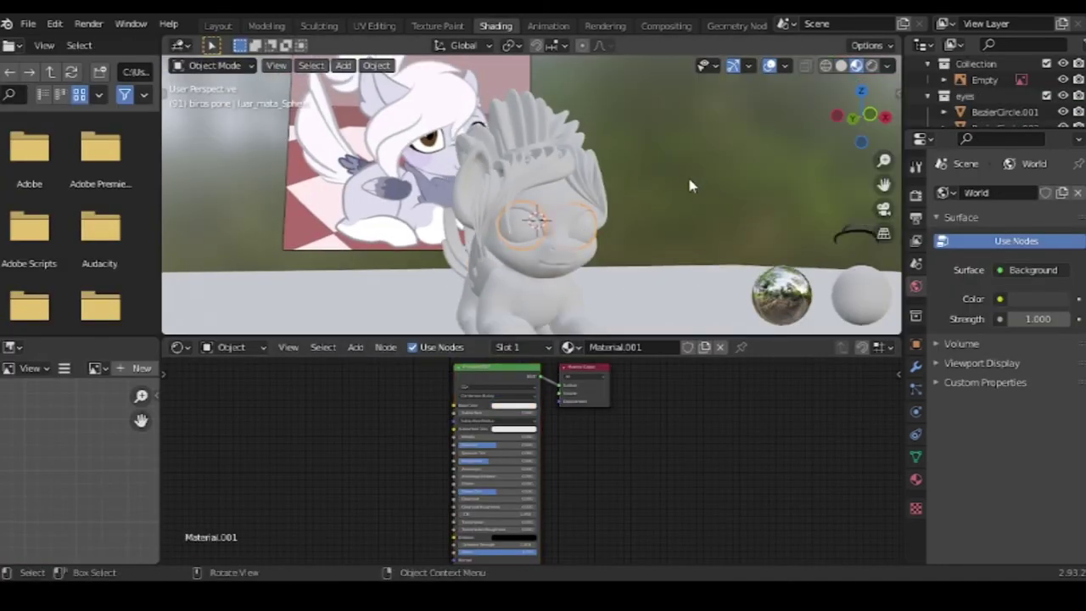
Select the head mesh kepala, view its skin vertex colour layer, and add an Attribute node for it
click(535, 178)
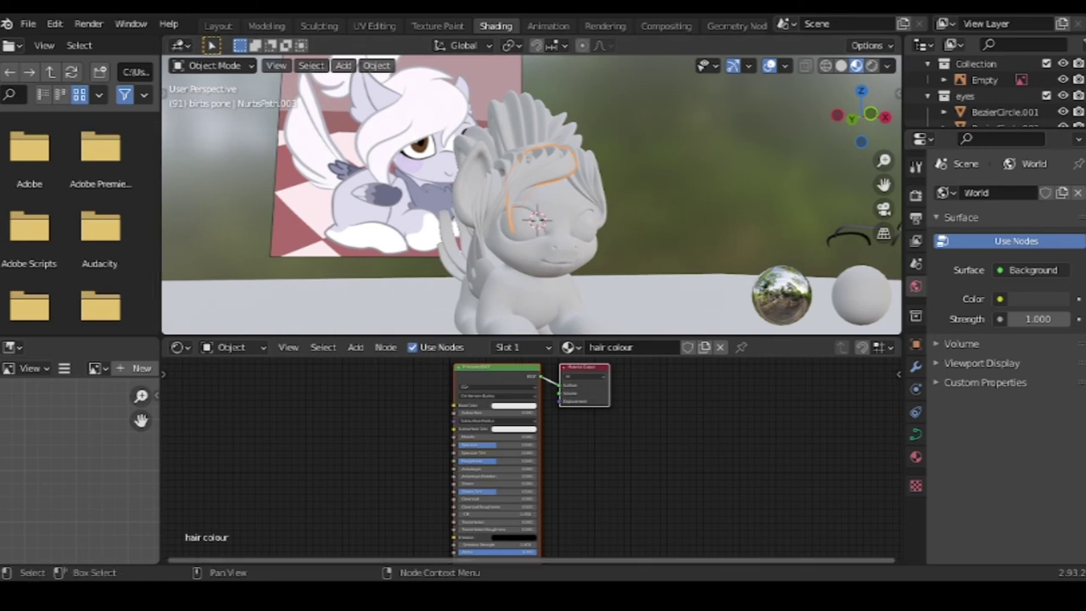
click(915, 457)
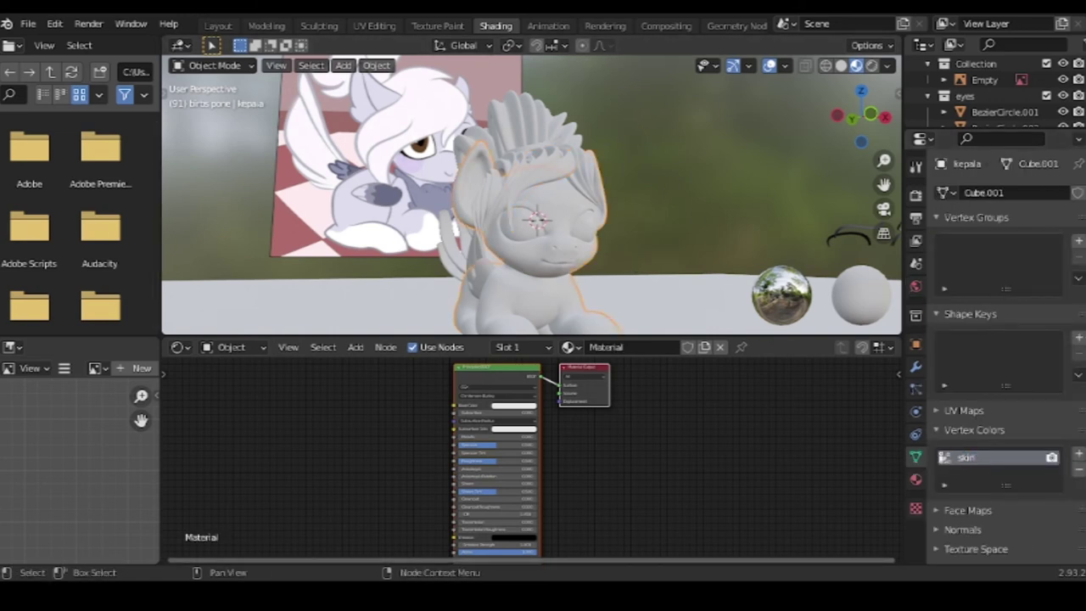
key(shift+a)
click(436, 111)
Switch the head to Vertex Paint mode and pick a dark red brush colour
click(214, 66)
click(217, 136)
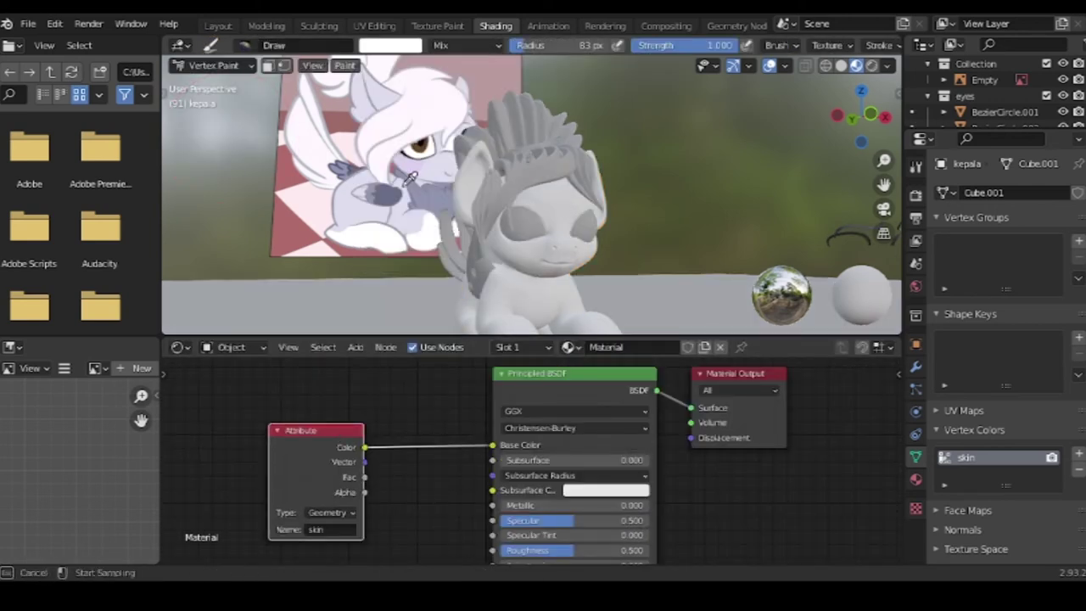
click(390, 45)
scroll(562, 242, up, 3)
click(391, 45)
click(458, 166)
drag(458, 252, 412, 251)
scroll(419, 166, up, 2)
Turn the view to face the pony's mouth and shrink the brush radius to 12 px
mouse_move(419, 165)
middle_down()
mouse_move(431, 166)
mouse_move(401, 174)
middle_up()
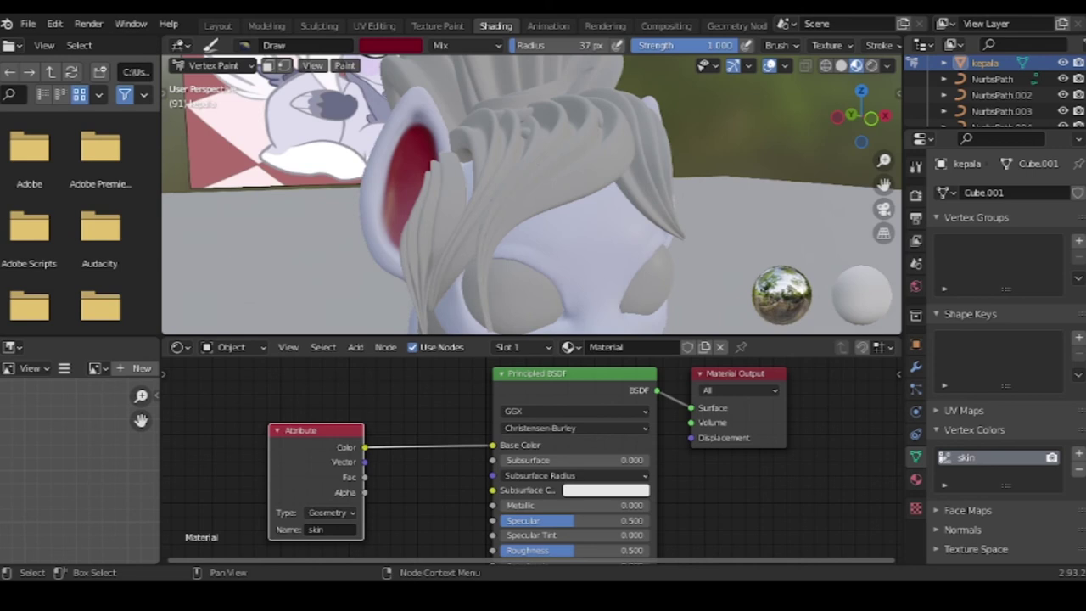
middle_drag(712, 222, 620, 222)
scroll(620, 221, up, 3)
right_click(436, 119)
drag(424, 223, 382, 223)
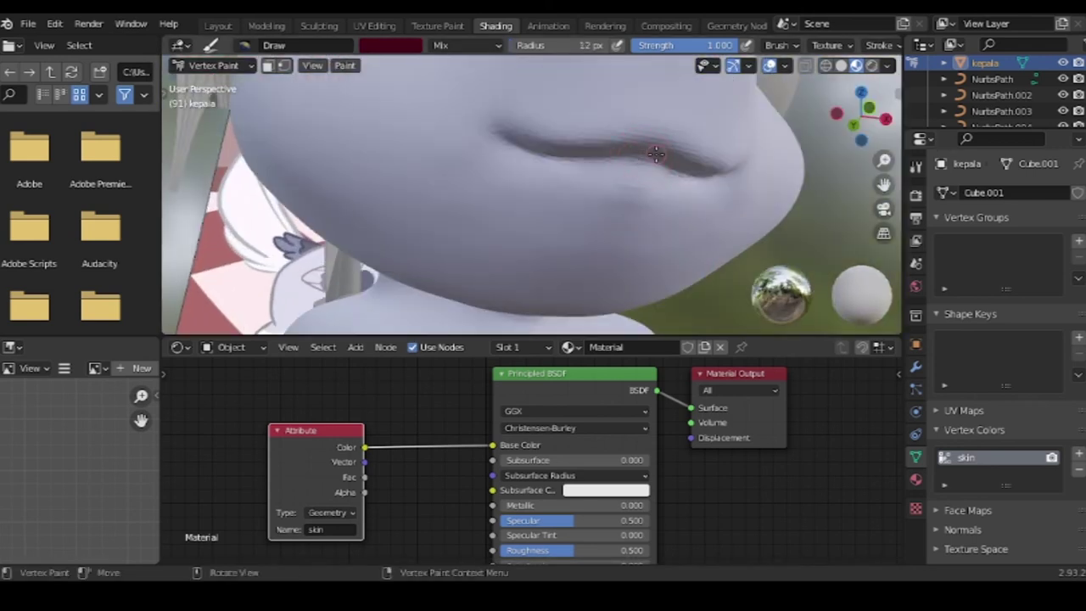
scroll(651, 157, down, 4)
scroll(594, 144, up, 4)
middle_drag(594, 144, 576, 111)
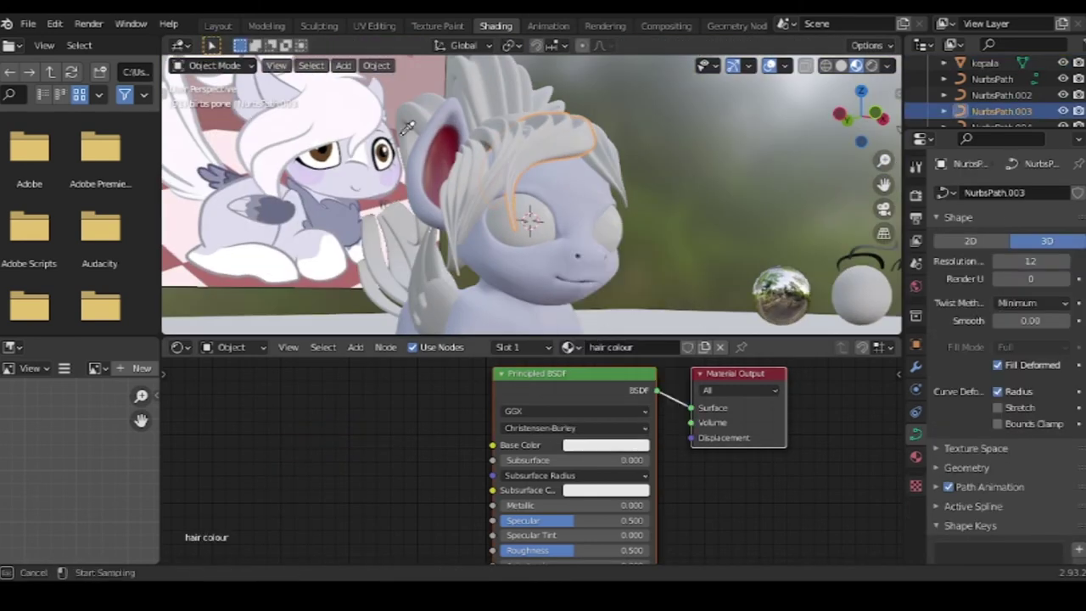
Assign the existing 'hair colour' material to the two remaining NurbsPath hair strands
click(409, 127)
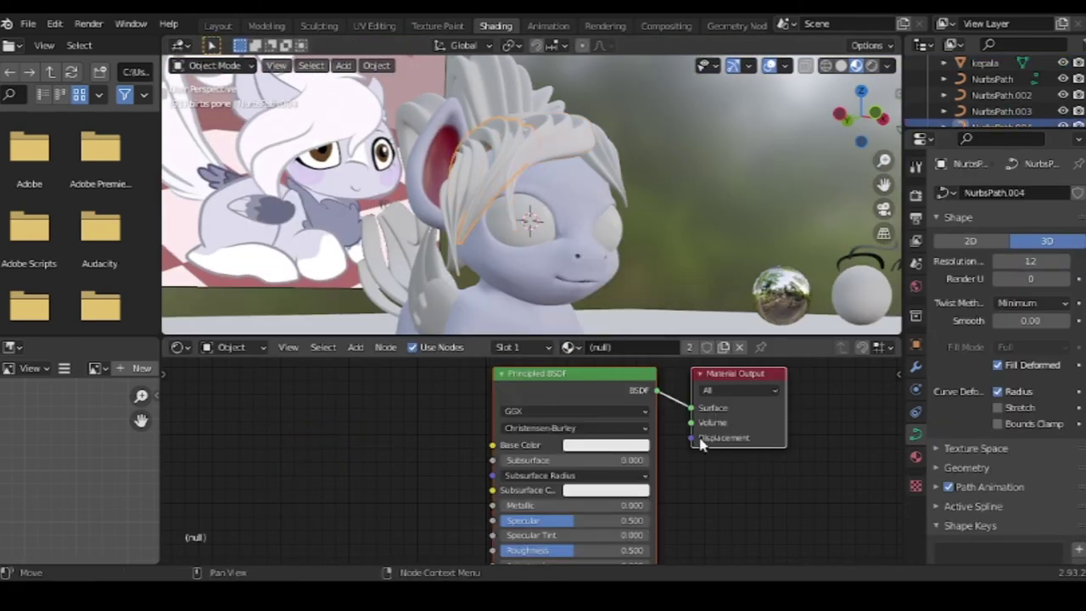
click(497, 347)
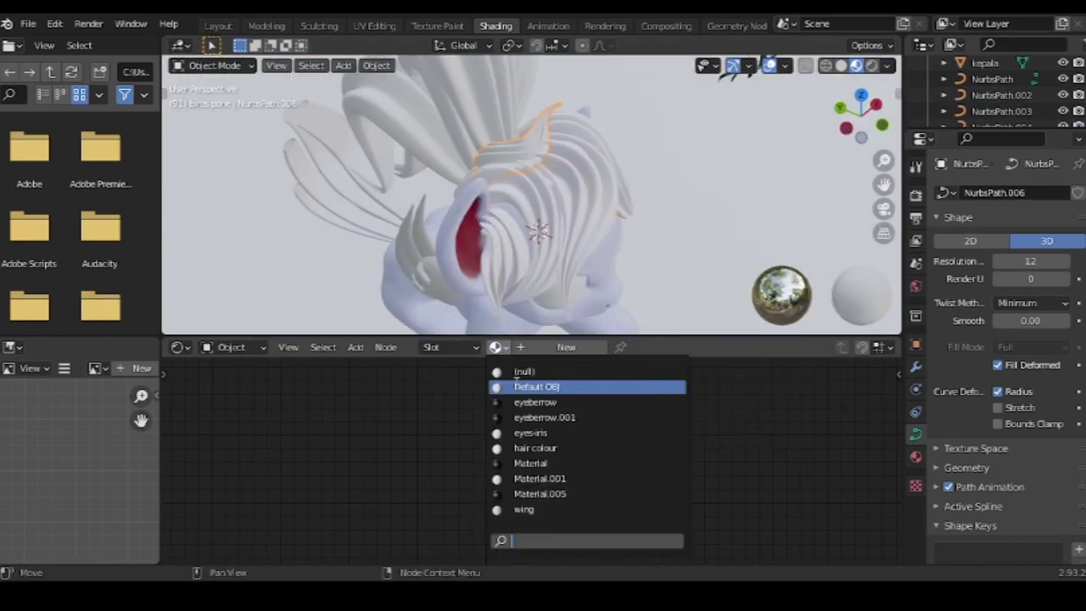
click(535, 448)
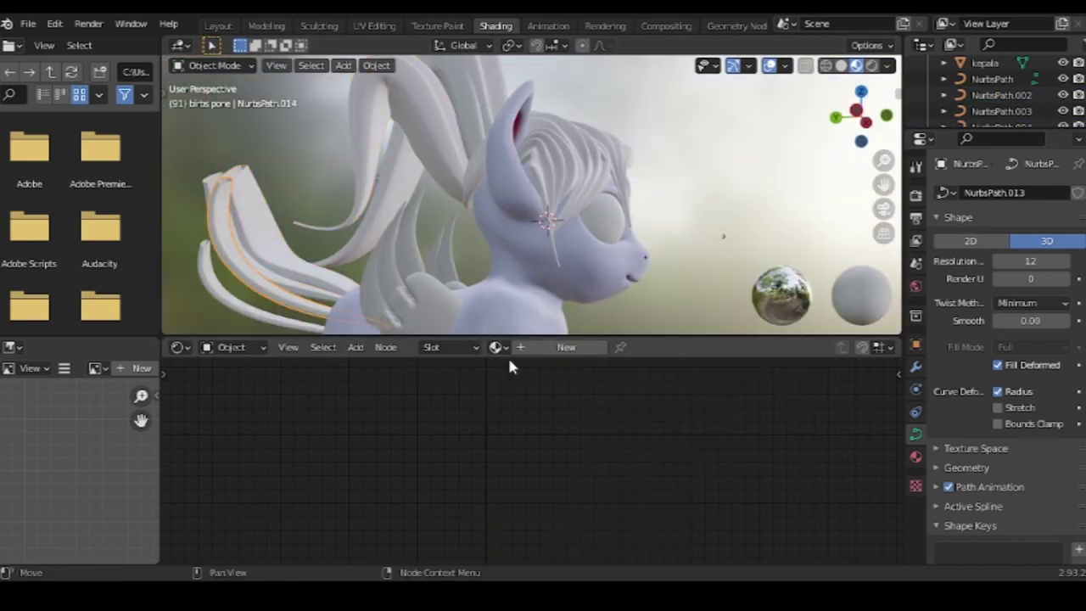
click(497, 347)
click(543, 448)
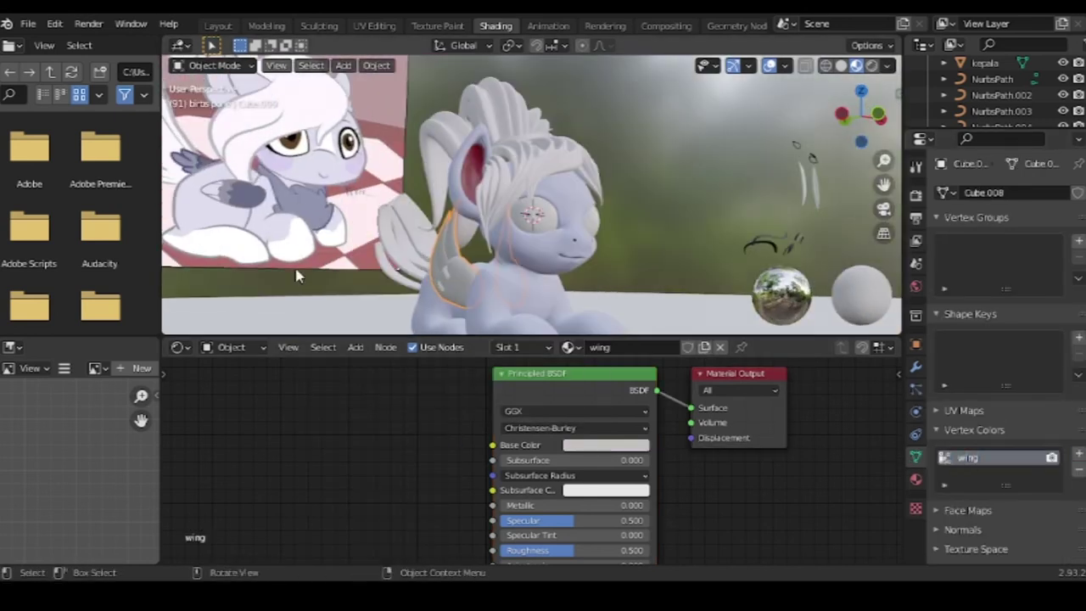
click(213, 65)
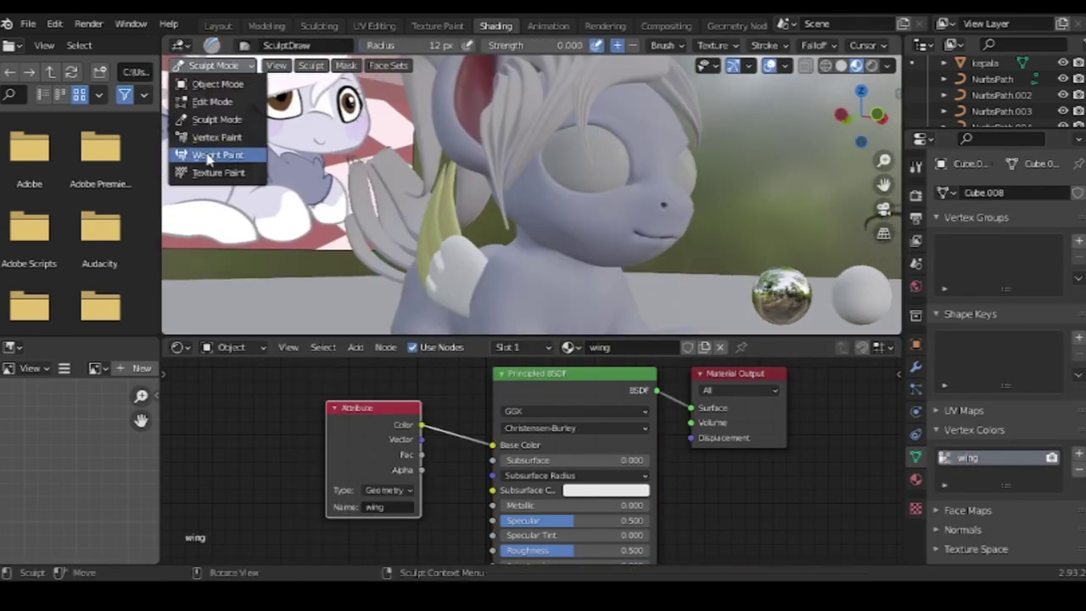
Switch to Vertex Paint and brush a dark slate colour over the wing feathers
click(216, 136)
click(399, 45)
drag(499, 144, 499, 161)
drag(424, 212, 524, 261)
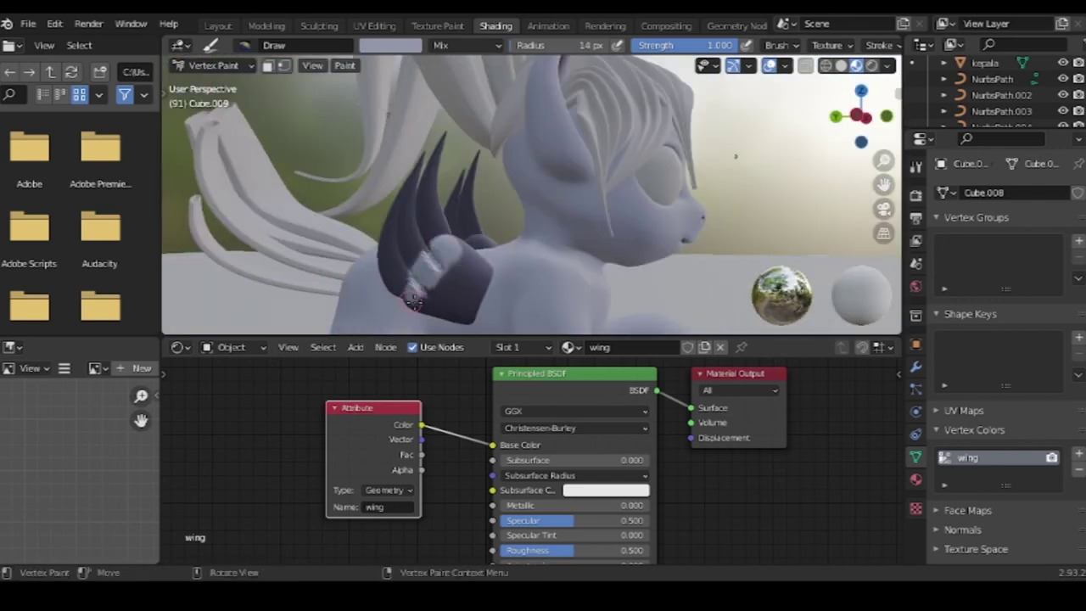
mouse_move(462, 246)
middle_down()
mouse_move(628, 268)
mouse_move(614, 234)
middle_up()
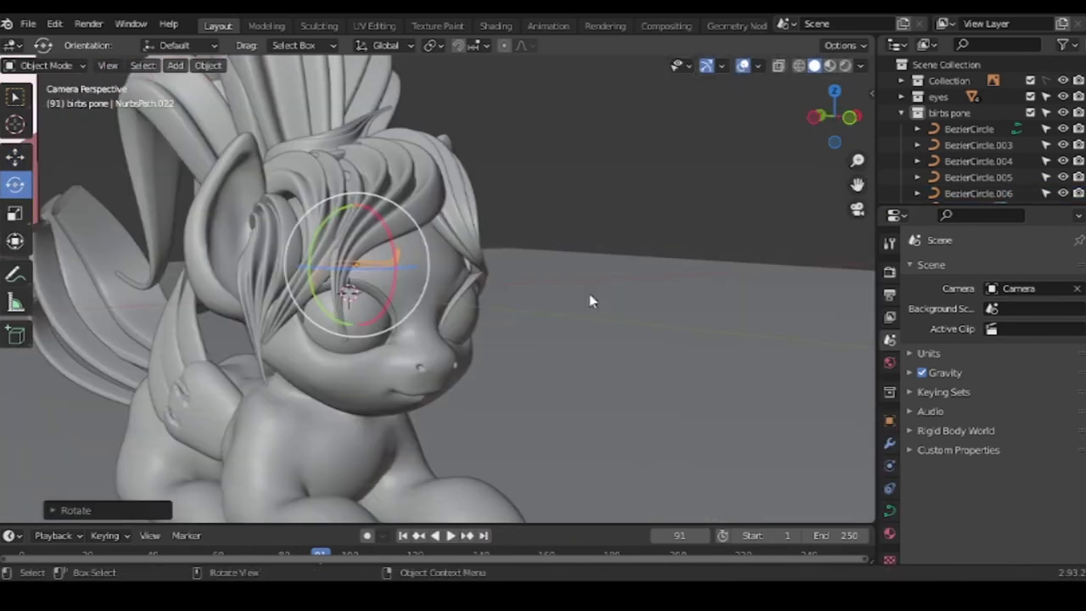
Resample the iris ColorRamp stop colour from the reference picture with the eyedropper
click(666, 416)
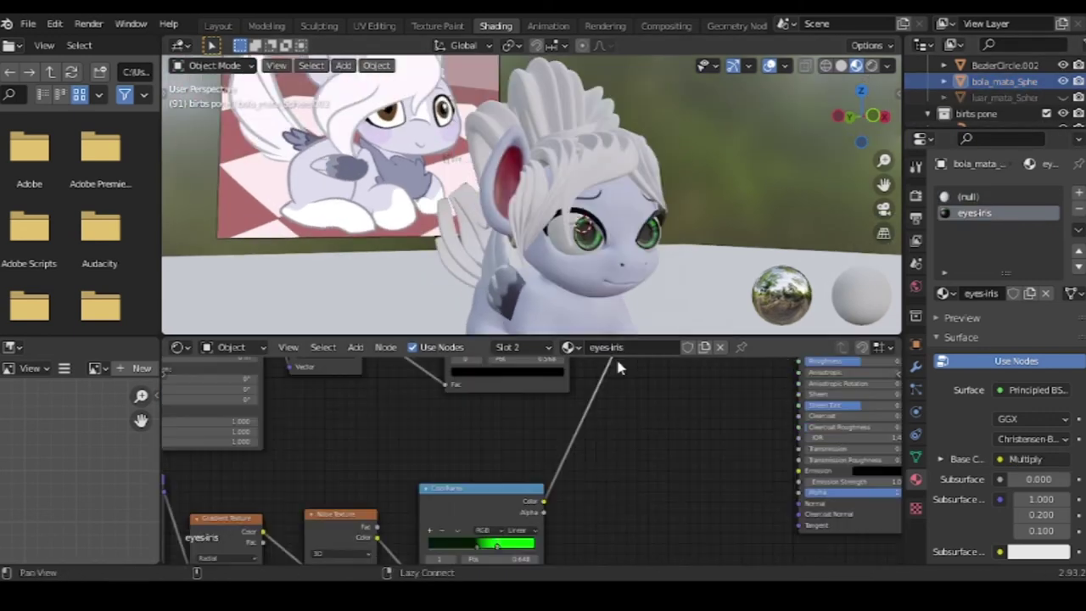
click(501, 427)
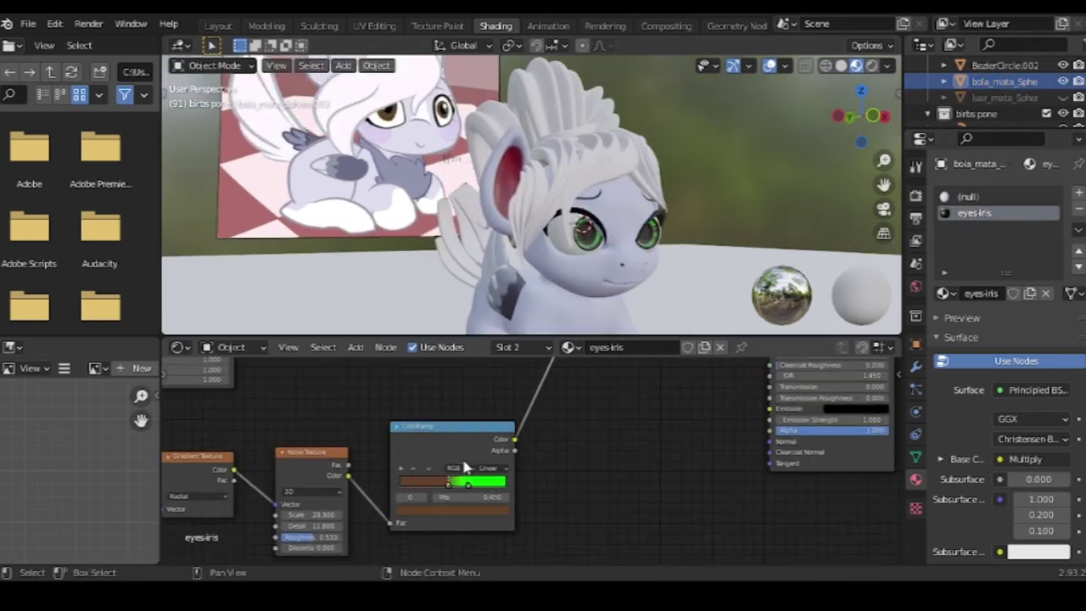
click(484, 463)
click(444, 513)
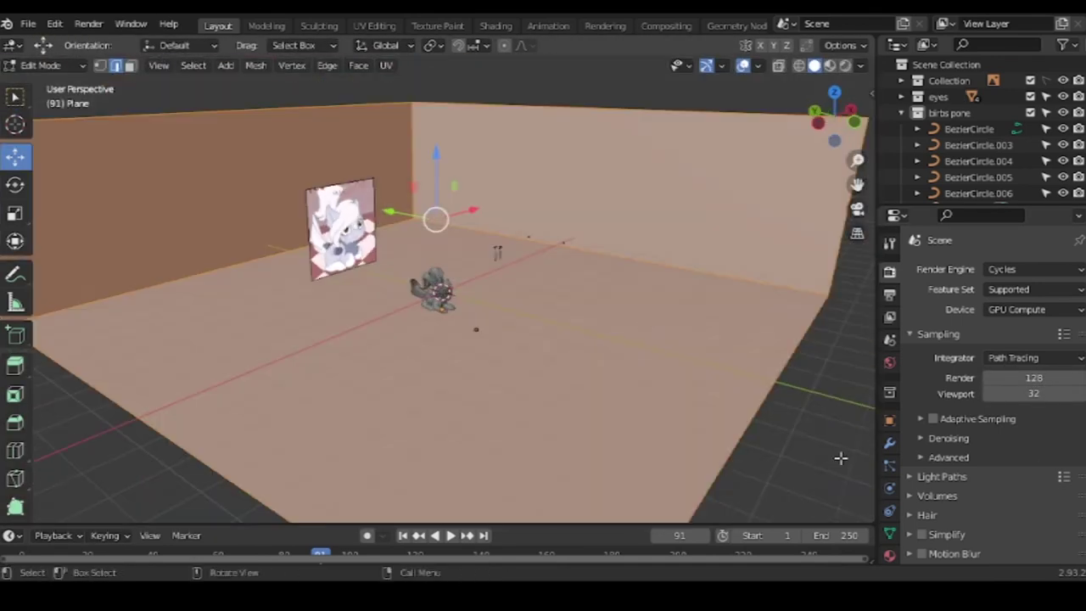
Add a Solidify modifier to the room plane and frame its material nodes in Shading
click(781, 545)
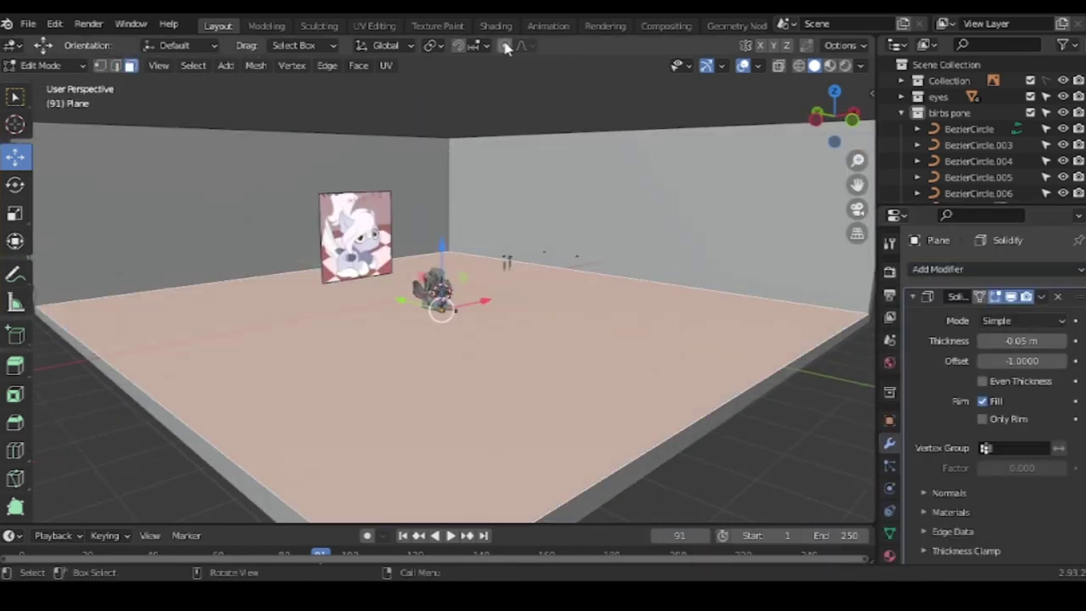
click(480, 25)
click(373, 31)
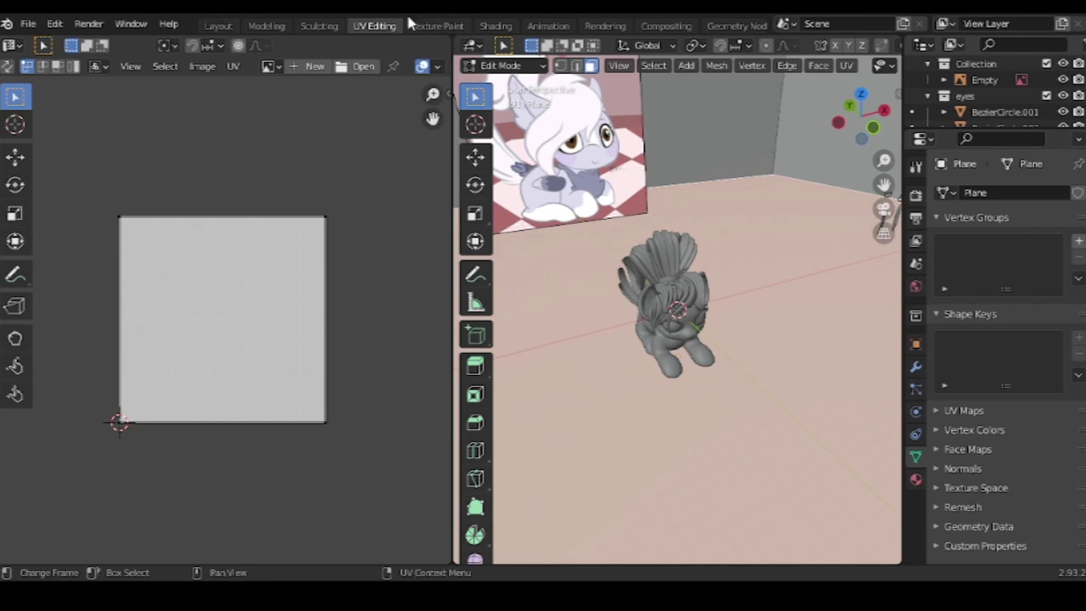
click(496, 26)
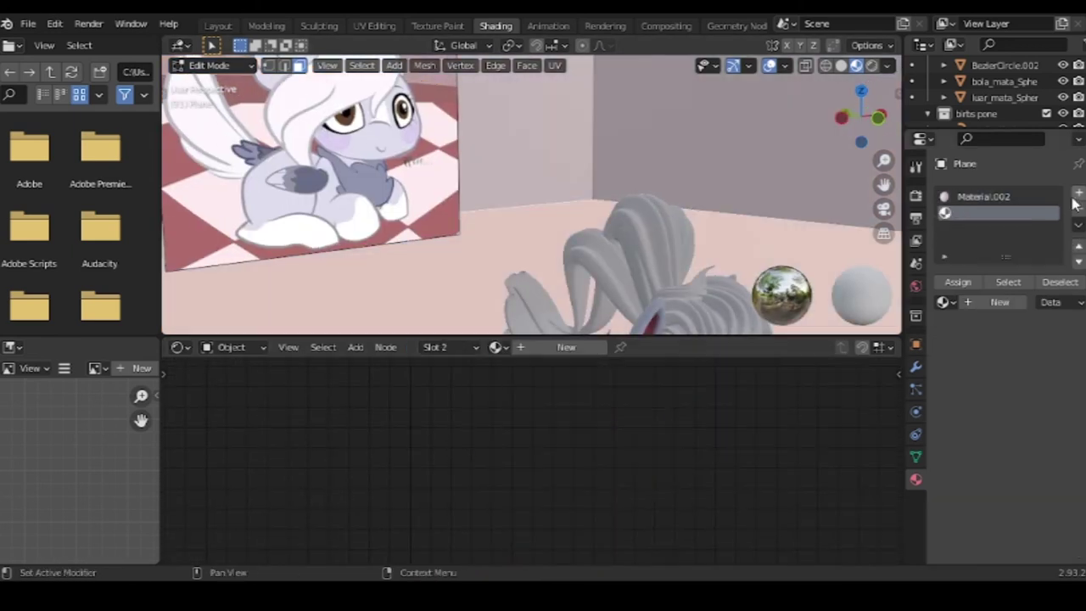
key(Home)
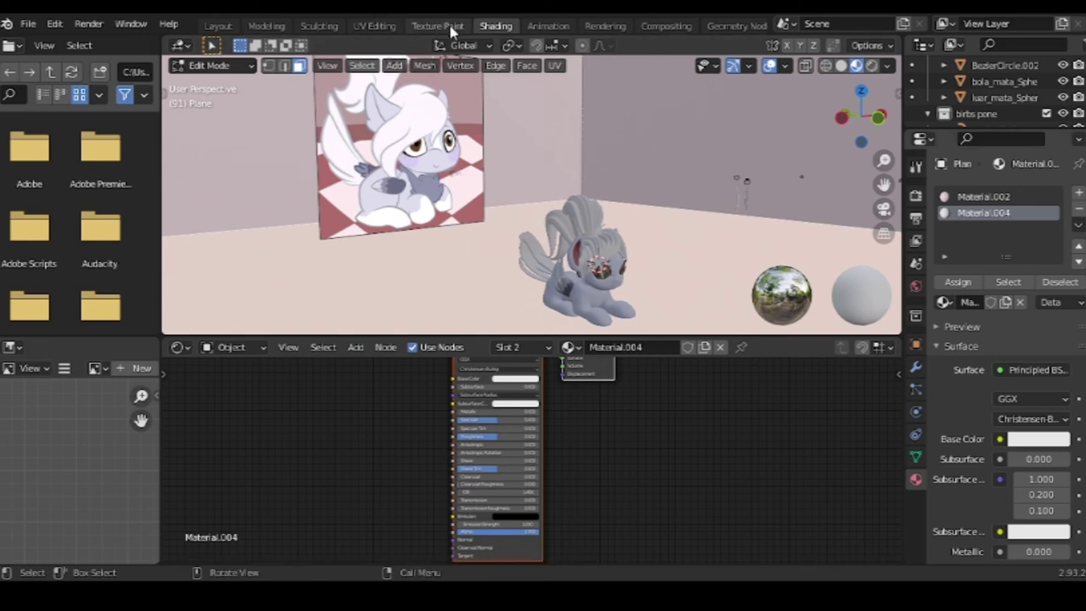
Select all the floor UVs and scale them to resize the red carpet texture
click(374, 26)
key(a)
key(s)
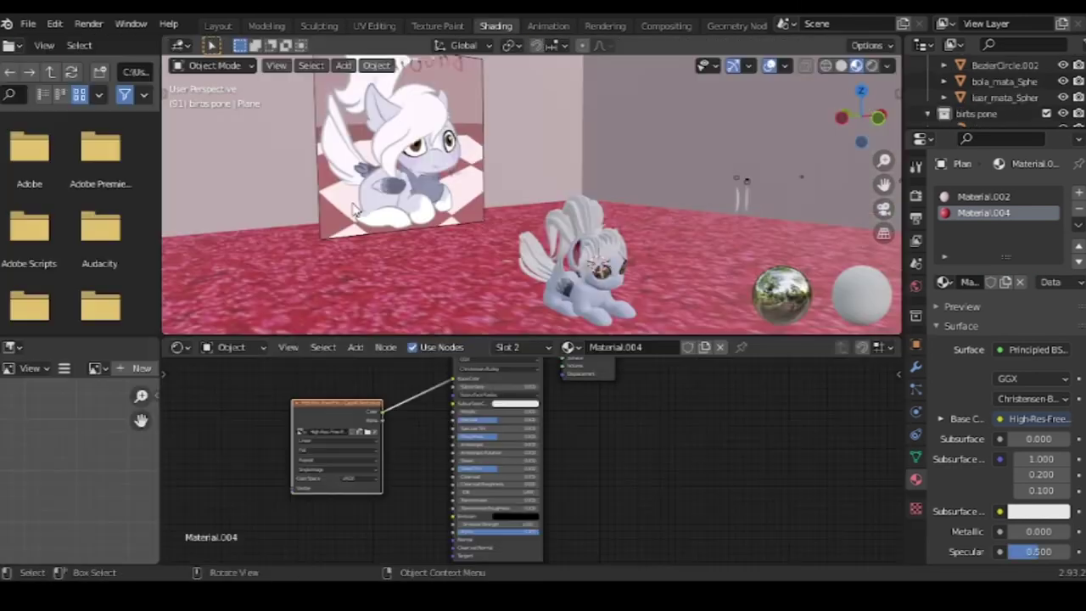
middle_drag(355, 211, 254, 314)
click(179, 347)
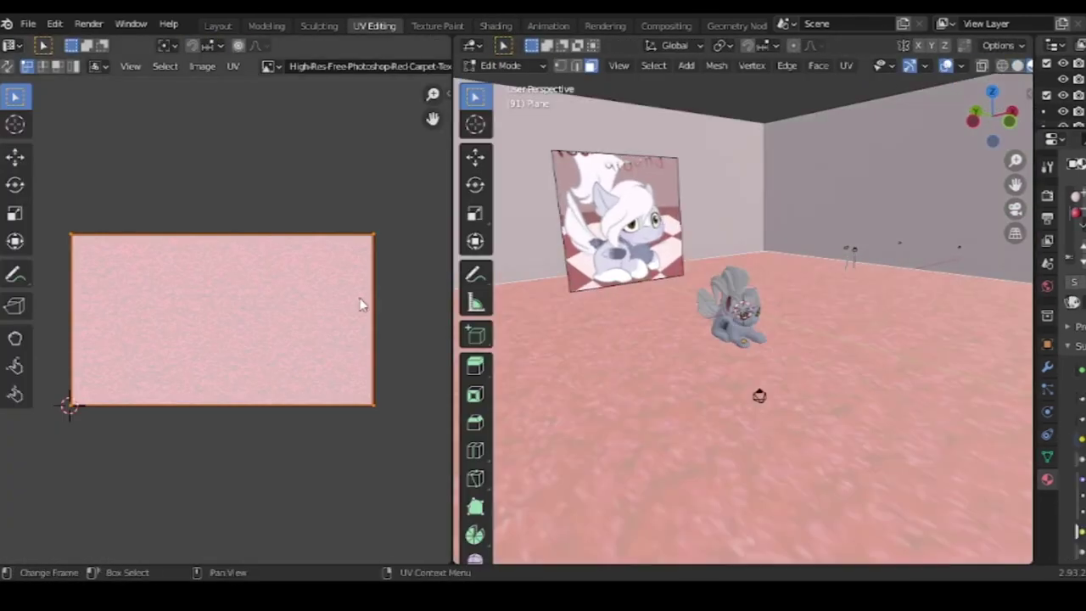
key(s)
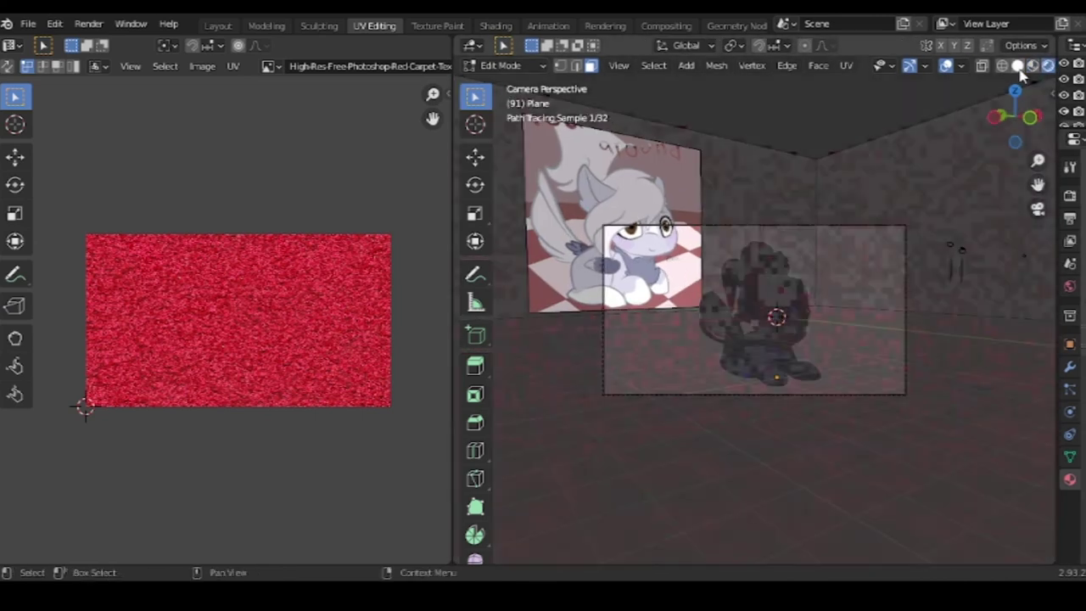
click(1025, 71)
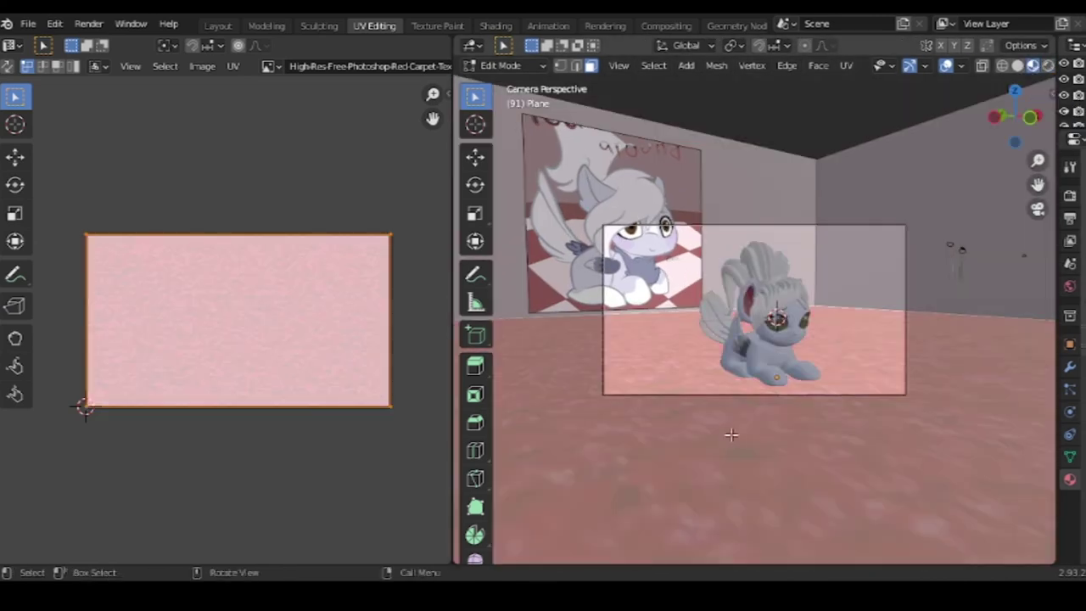
click(496, 26)
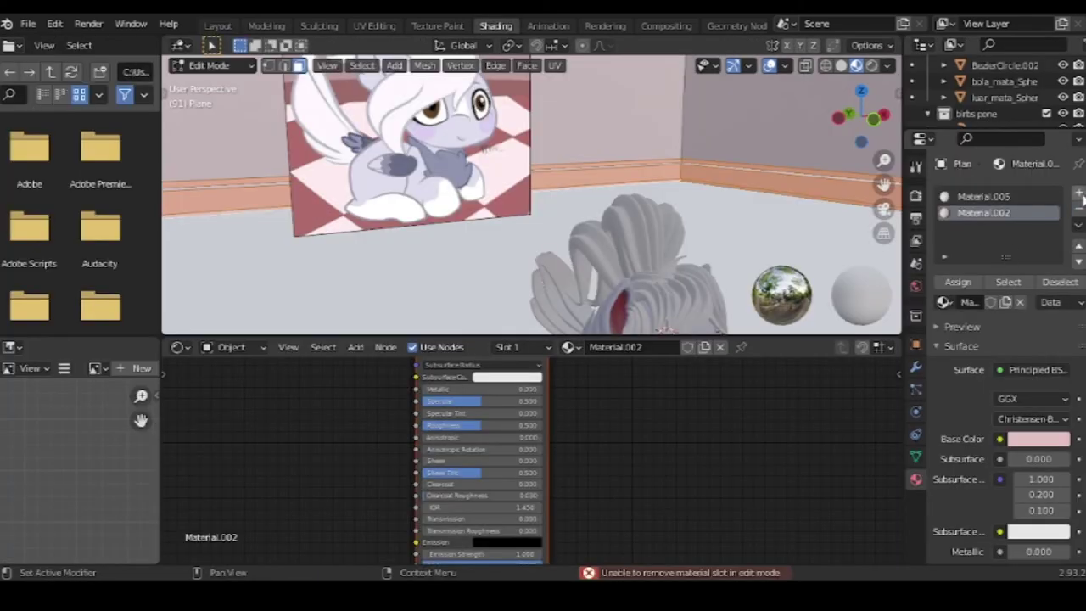
Remove an unused material slot from the room and show the world nodes in Solid shading
click(1079, 209)
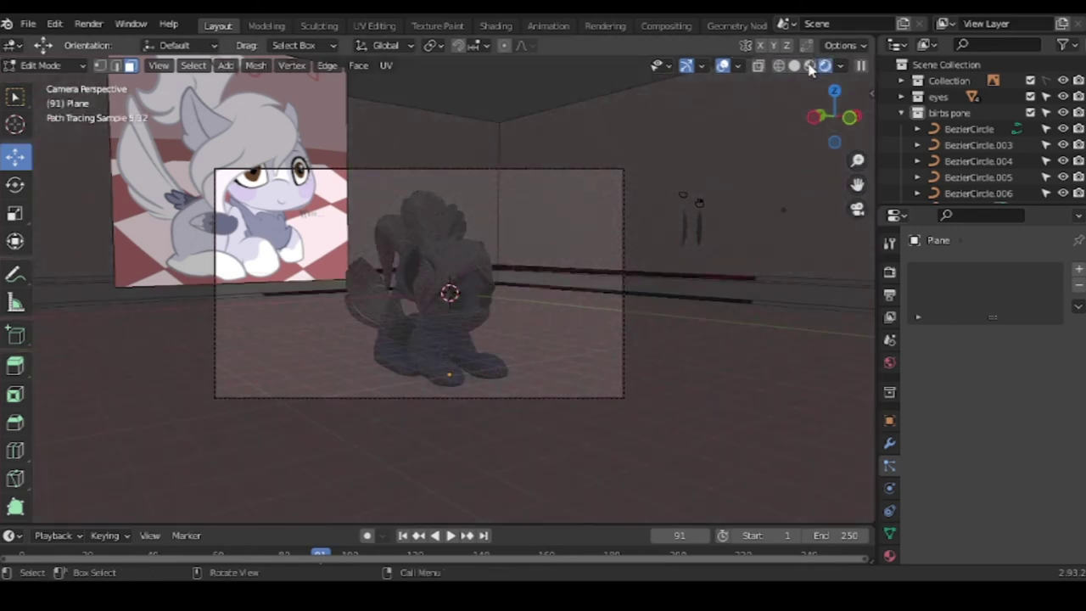
click(814, 65)
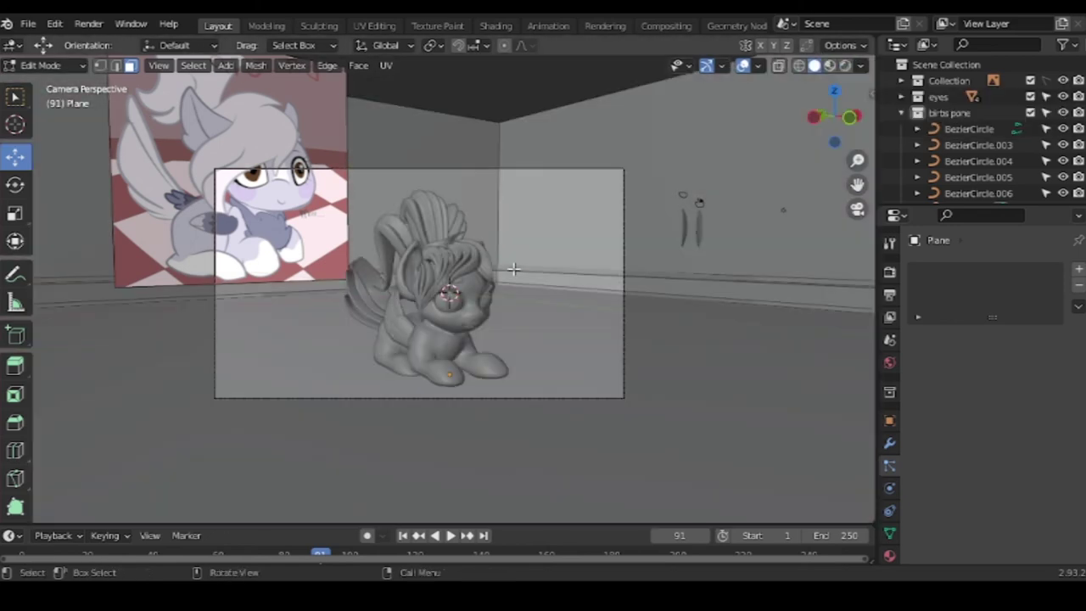
click(495, 25)
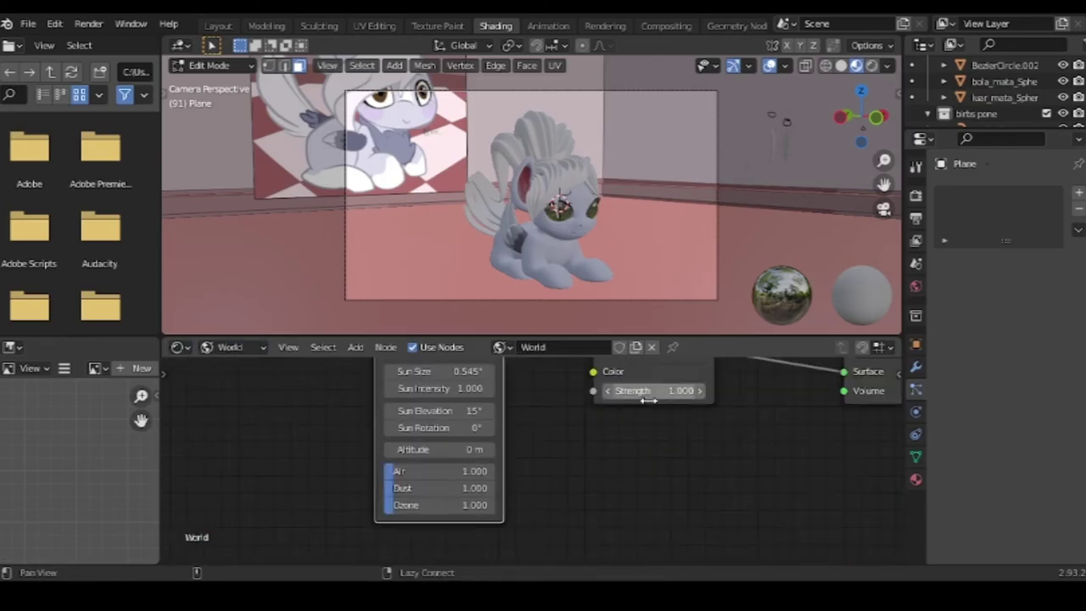
Lower the sun elevation to 2° and check the render engine sampling settings
drag(462, 462, 437, 462)
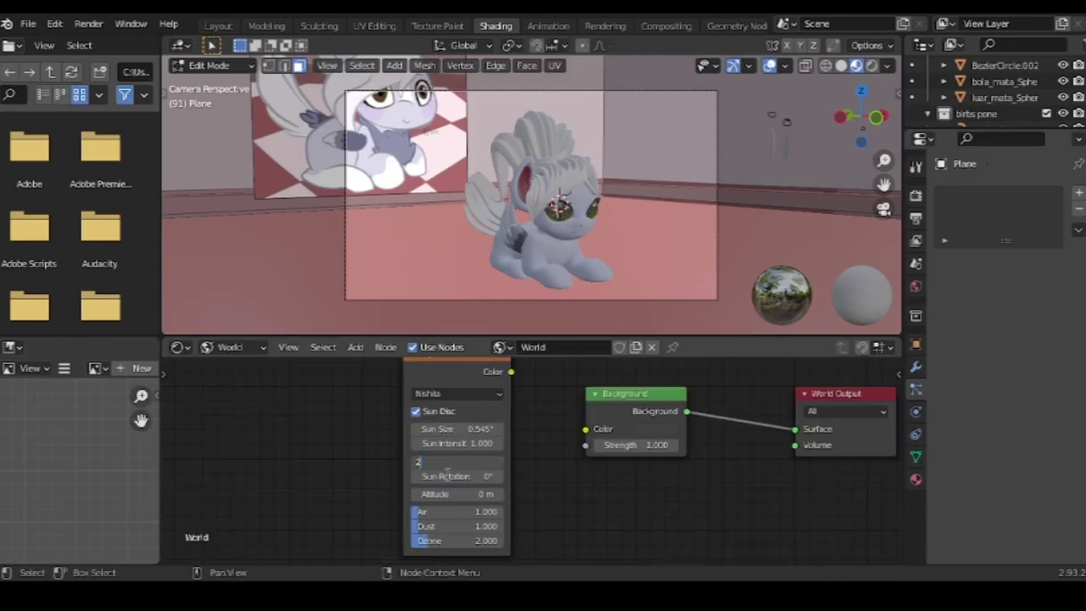
click(917, 195)
click(224, 27)
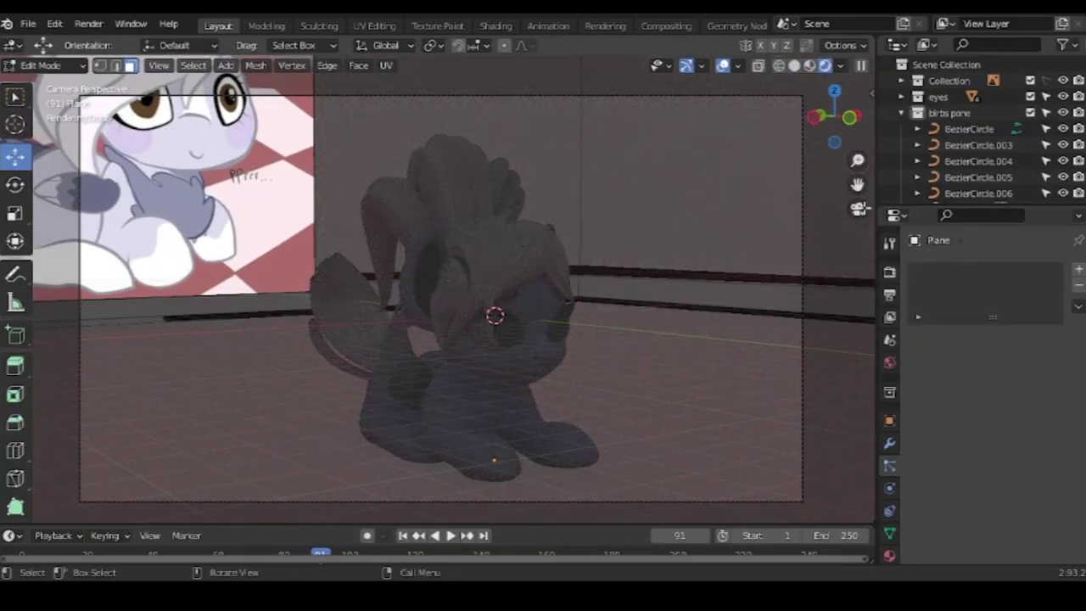
Return to Object Mode and delete the selected object from the scene
click(794, 65)
click(856, 209)
key(Tab)
middle_drag(678, 223, 590, 343)
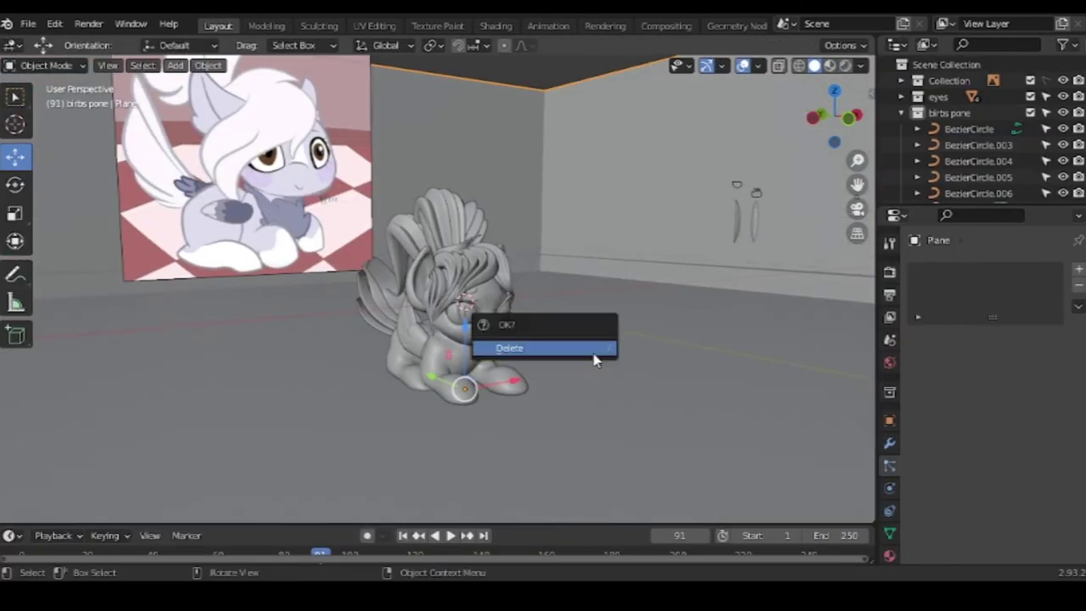
scroll(591, 344, down, 3)
click(845, 65)
Set the World colour to a Sky Texture, previewed rendered through the camera
click(889, 362)
click(996, 365)
click(984, 366)
click(678, 294)
key(KP_0)
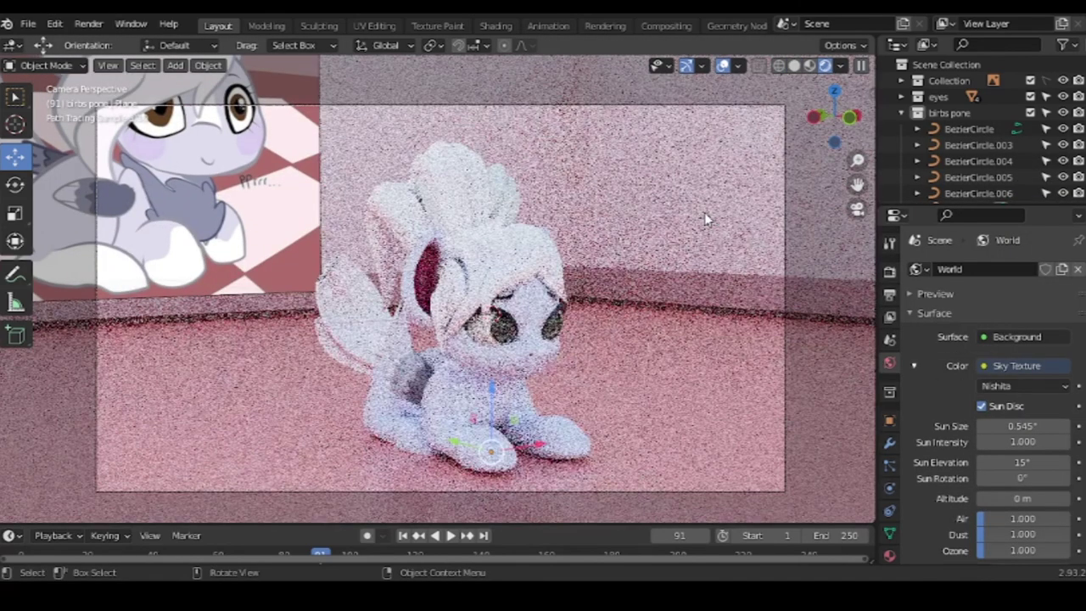
Raise the sun elevation to 15° and increase the sky's dust and ozone
click(495, 25)
mouse_move(469, 412)
mouse_down()
mouse_move(368, 380)
mouse_move(392, 389)
mouse_up()
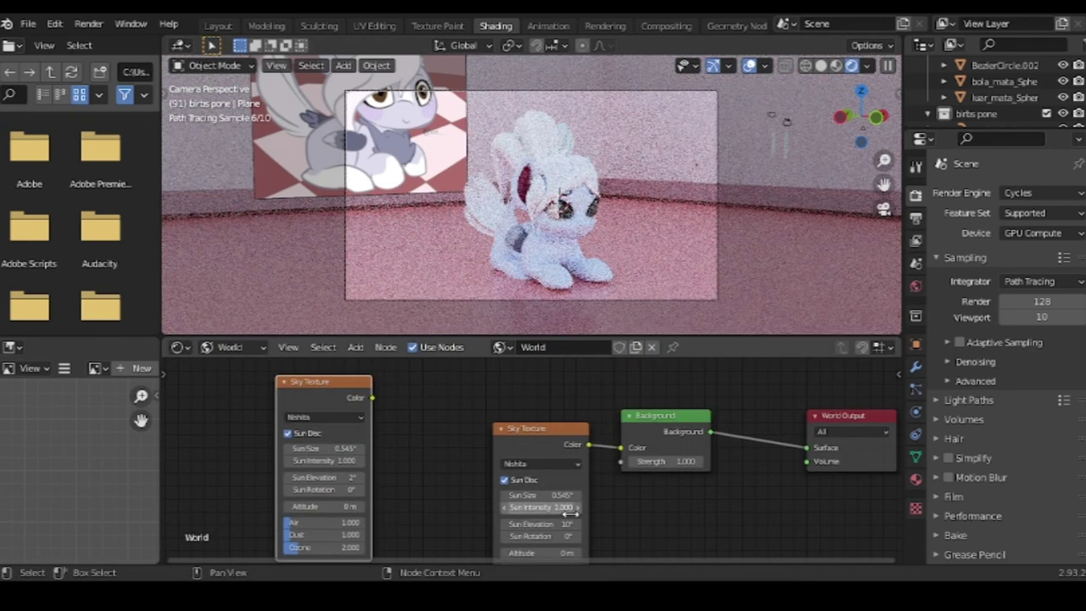
key(Return)
scroll(413, 446, up, 3)
drag(434, 504, 597, 467)
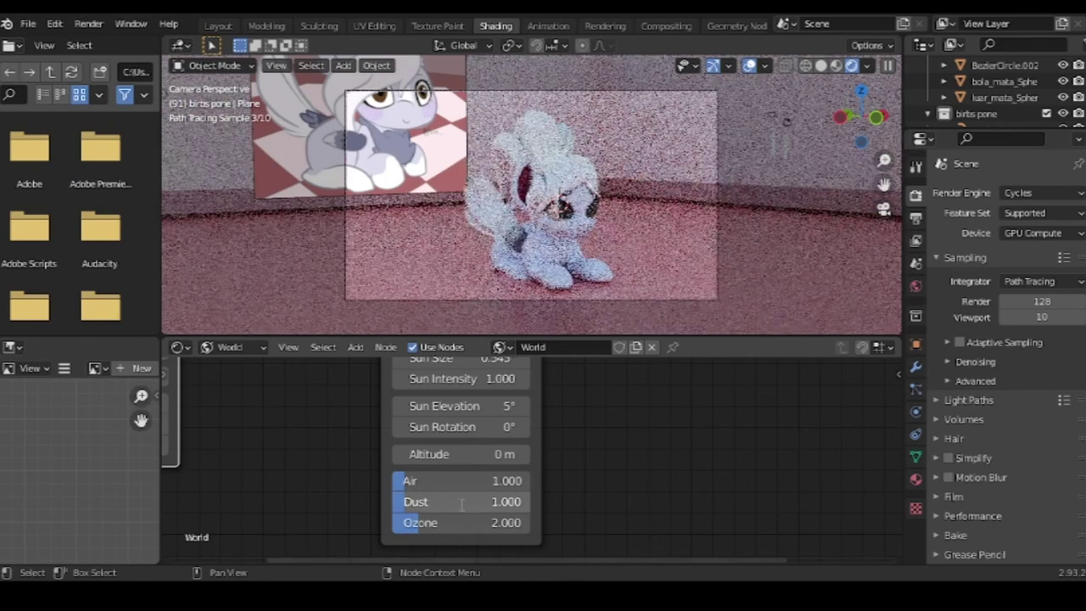
click(522, 406)
drag(462, 501, 594, 501)
mouse_move(462, 522)
mouse_down()
mouse_move(602, 255)
mouse_move(442, 484)
mouse_up()
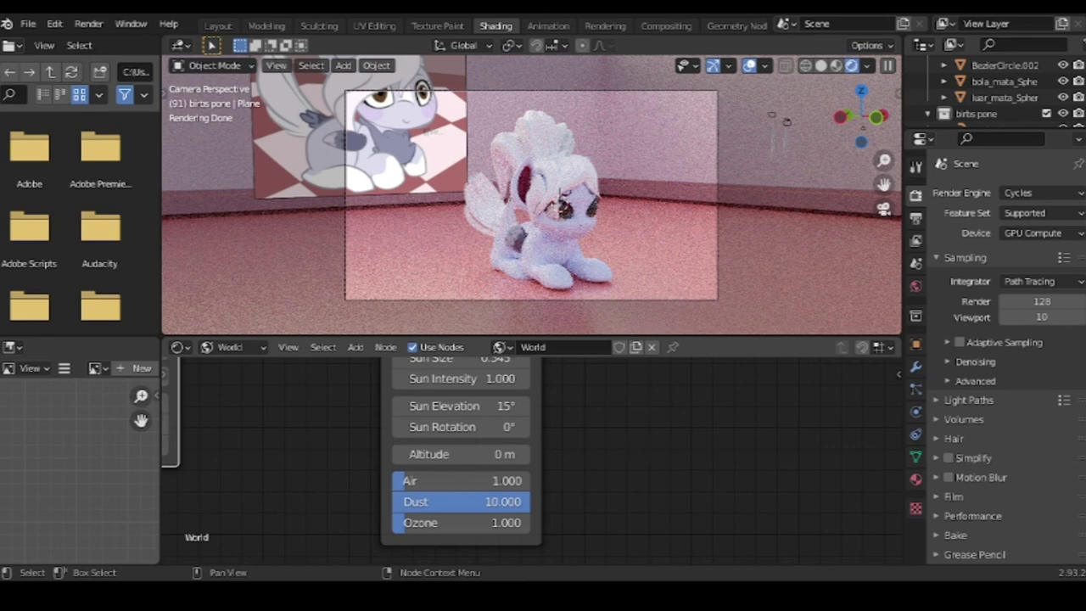
scroll(662, 458, up, 3)
Enter altitude 5, sun rotation 5 and sun size 1° on the sky node
click(495, 504)
text(5)
key(Return)
click(480, 472)
text(5)
key(Return)
key(ctrl+z)
click(475, 395)
text(1)
key(Return)
Set the sky's ozone to 10 and dust to 5 from the camera view
middle_drag(645, 255, 696, 280)
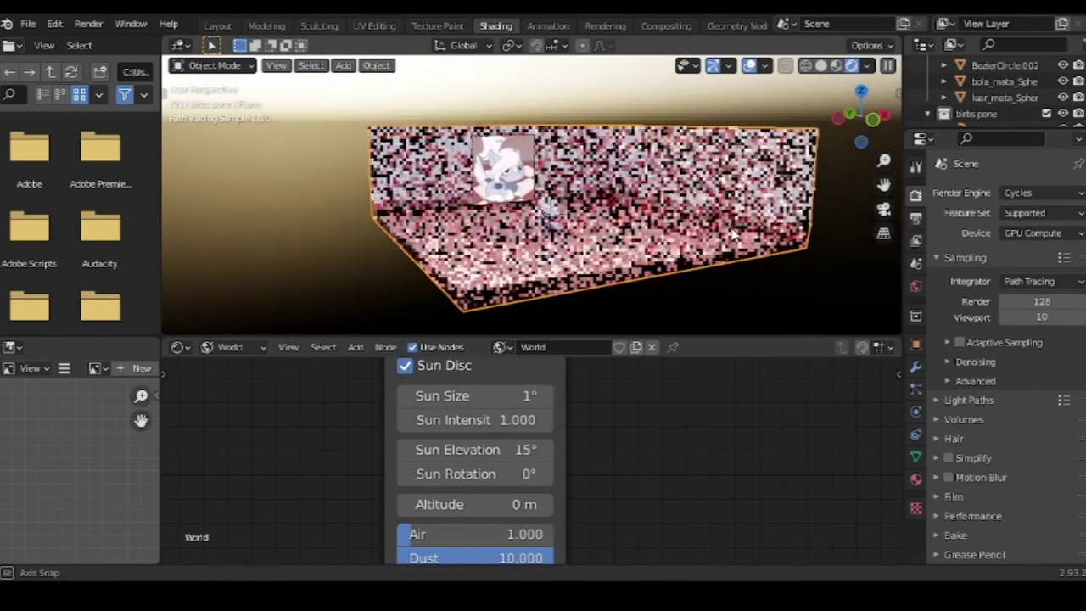
scroll(670, 458, down, 2)
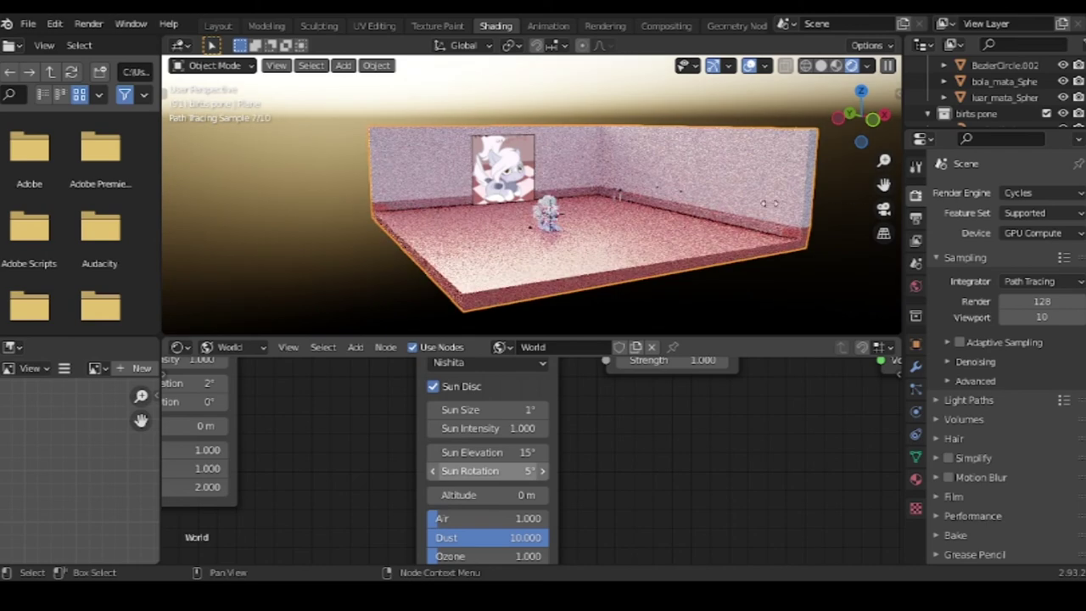
key(KP_0)
double_click(492, 479)
text(10)
double_click(492, 458)
text(5)
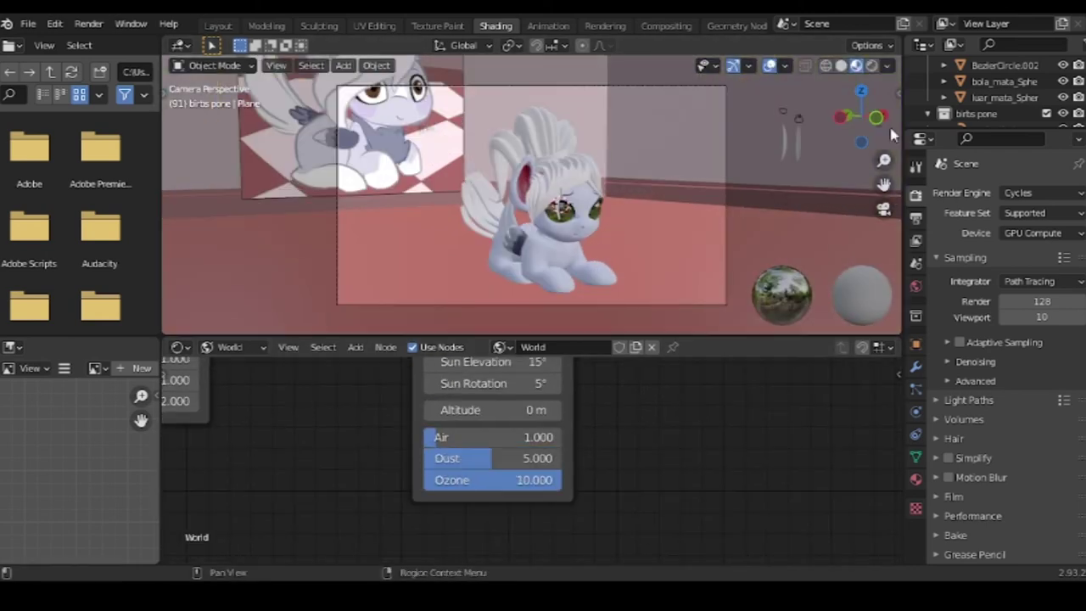
key(Return)
Settle air at about 2.154 and dust at 1, then box-select the room objects
double_click(492, 437)
text(5)
key(Return)
double_click(492, 458)
text(1)
key(Return)
drag(509, 437, 448, 441)
mouse_move(710, 284)
middle_down()
mouse_move(609, 190)
mouse_move(652, 337)
middle_up()
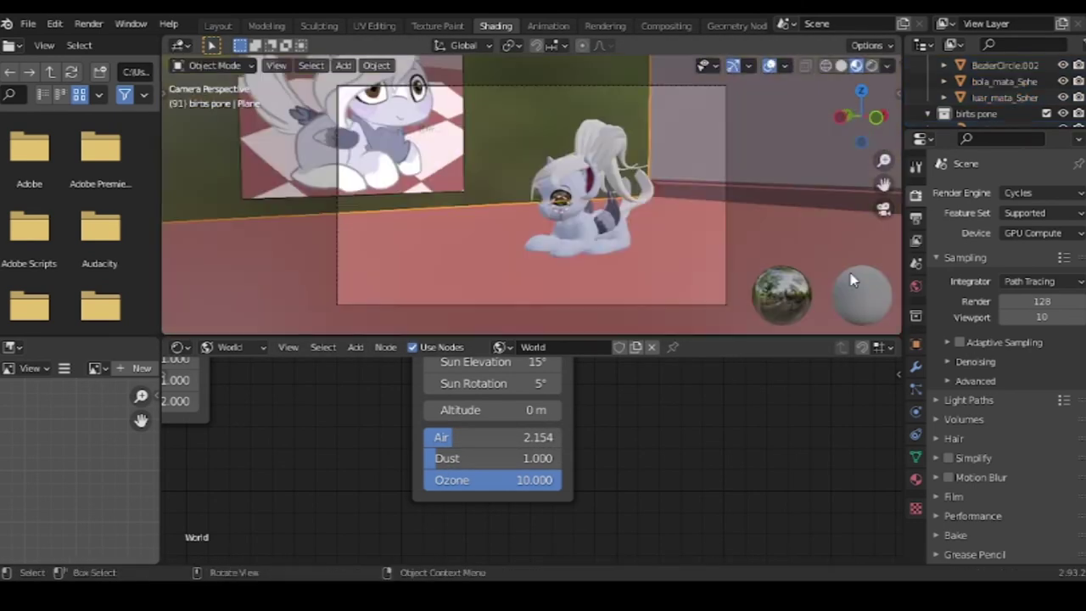
drag(328, 128, 724, 346)
Rotate the selected room and preview it rendered through the camera
key(r)
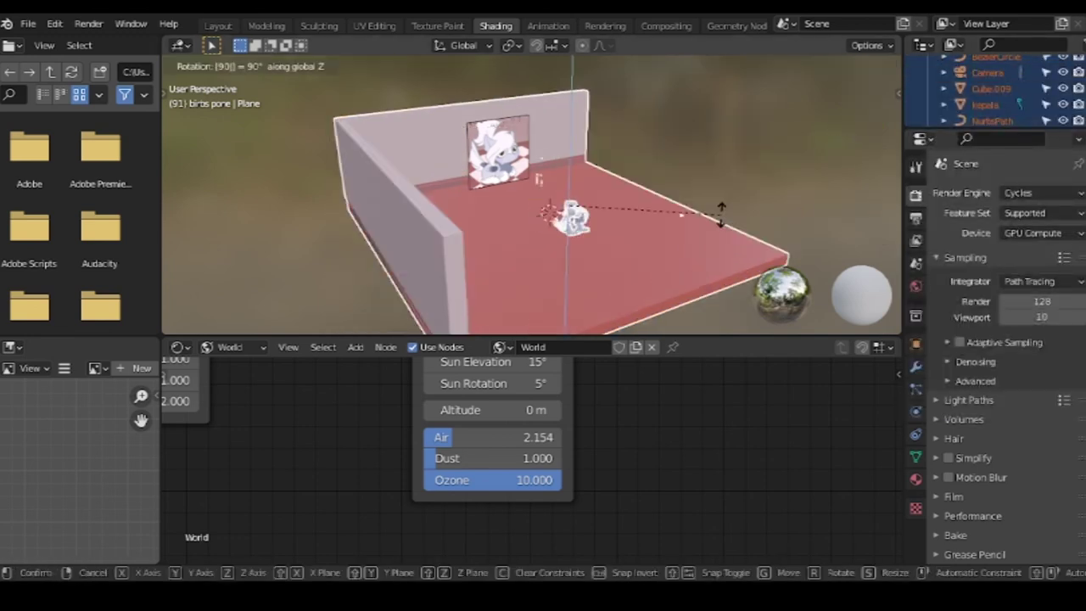
click(731, 206)
key(KP_0)
key(z)
Lower ozone to 5, try air values 1 and 5, and nudge dust lower
mouse_move(555, 481)
mouse_down()
mouse_move(509, 478)
mouse_move(521, 456)
mouse_up()
click(487, 458)
key(Return)
double_click(488, 437)
text(1)
key(Return)
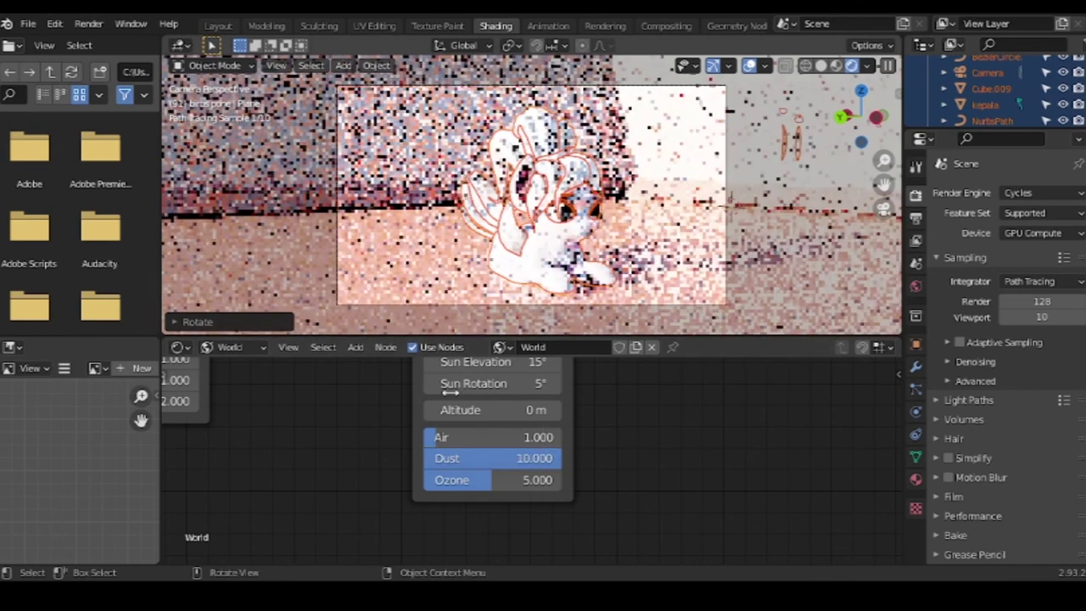
double_click(475, 437)
text(5)
key(Return)
drag(500, 458, 488, 462)
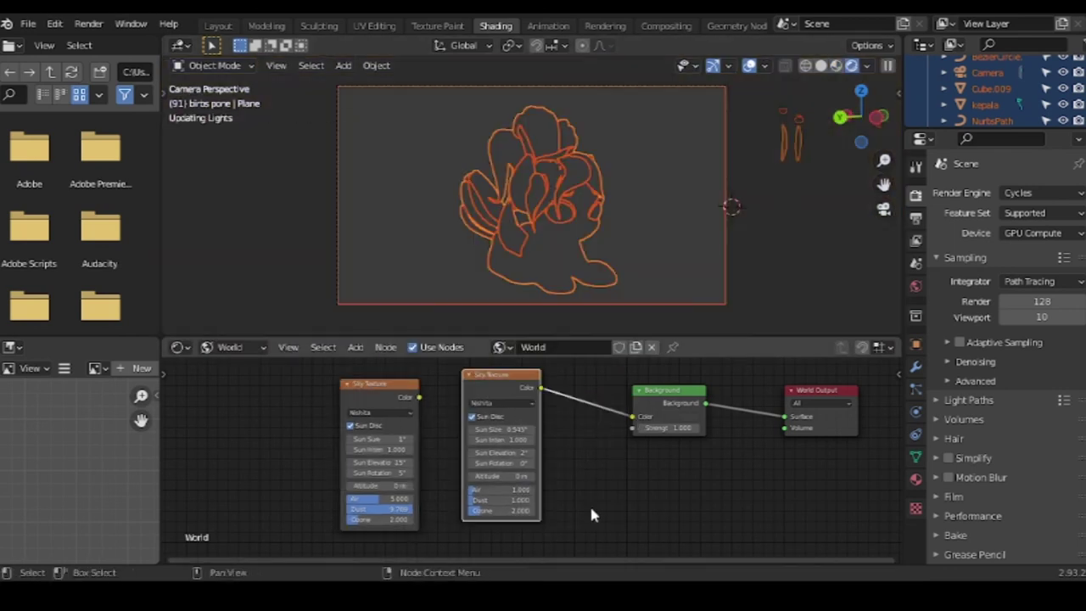
Set dust to 1, judging the render with overlays hidden, keeping background strength 1
text(rz)
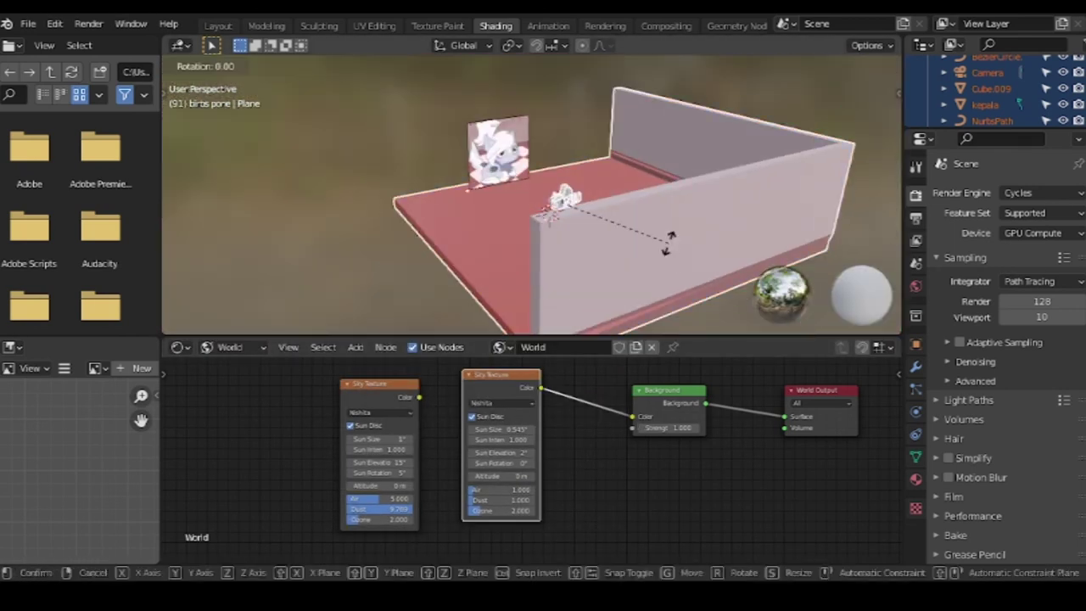
text(90)
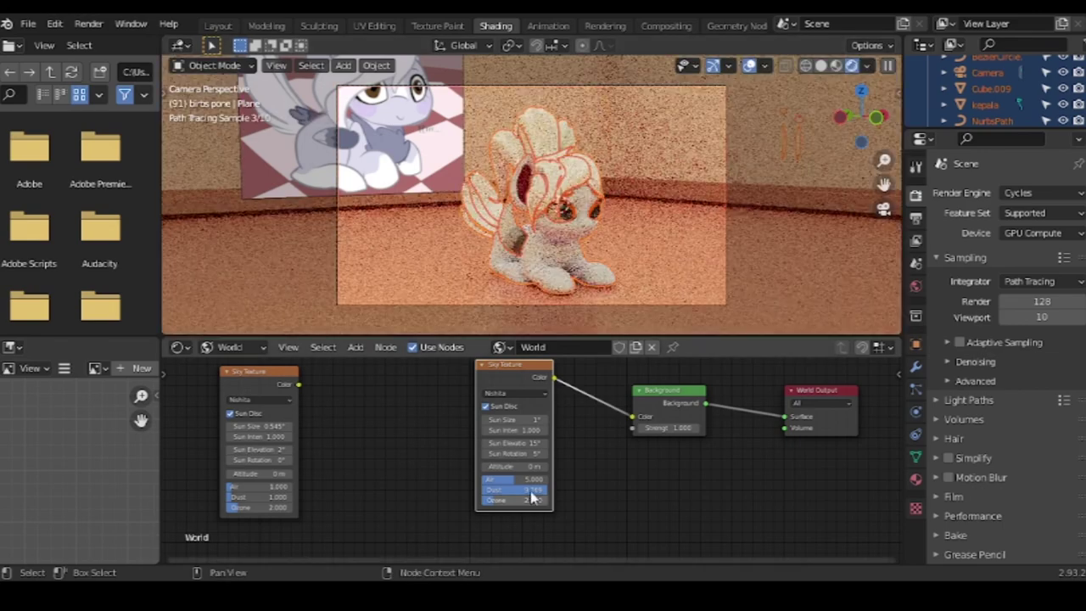
key(BackSpace)
key(BackSpace)
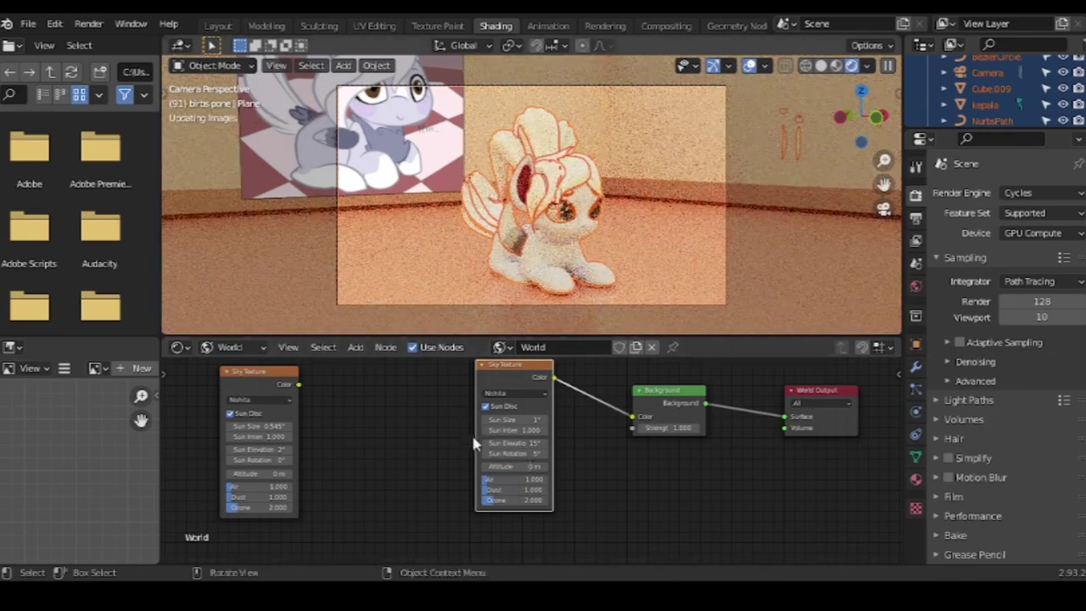
click(750, 66)
click(751, 66)
click(513, 489)
text(1)
key(Return)
click(751, 66)
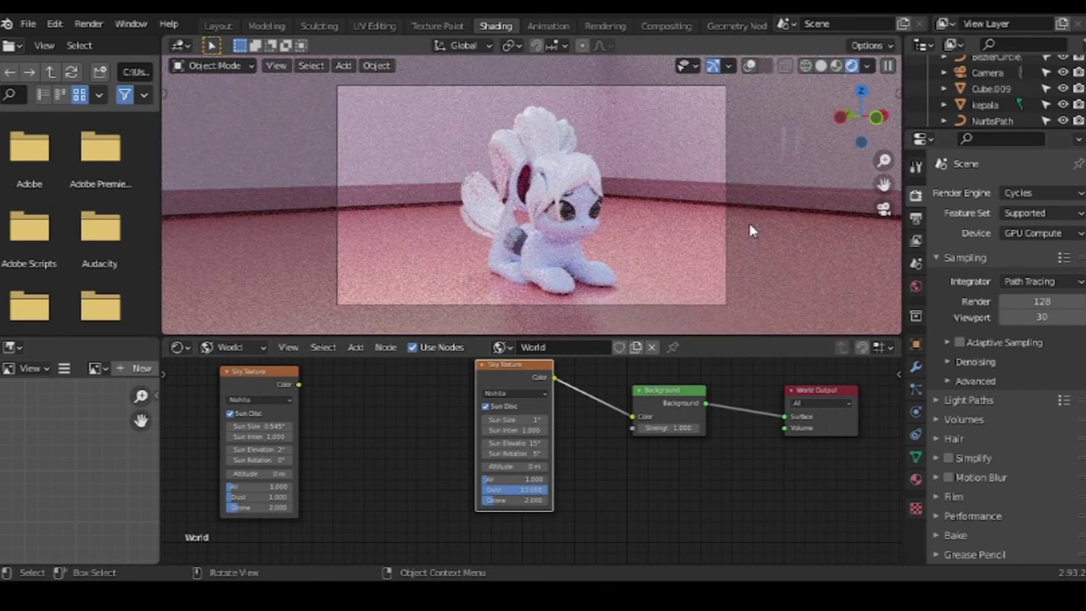
click(750, 67)
drag(675, 428, 683, 428)
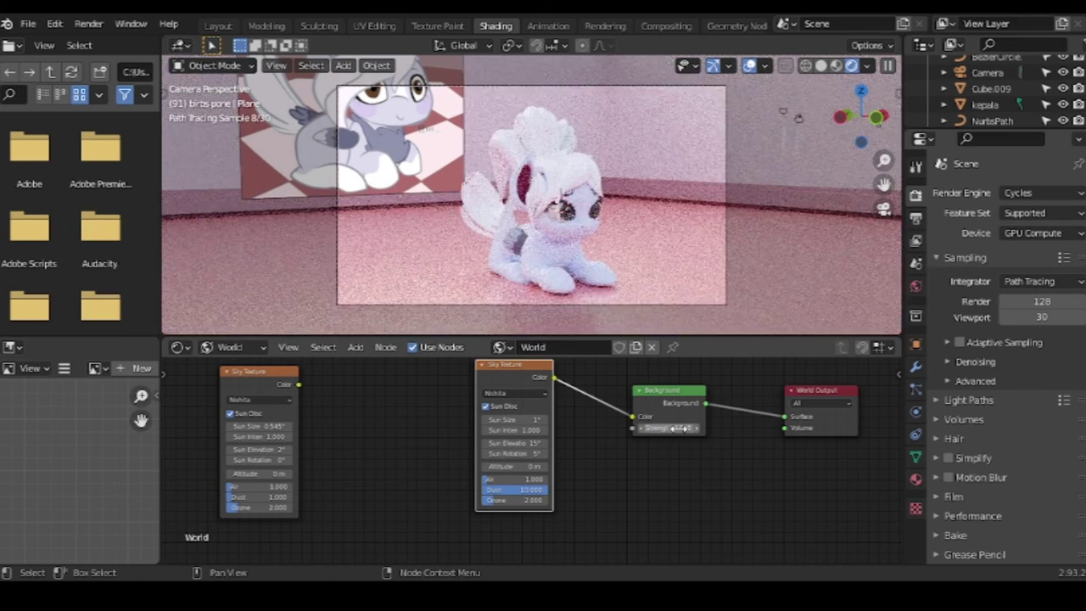
key(ctrl+z)
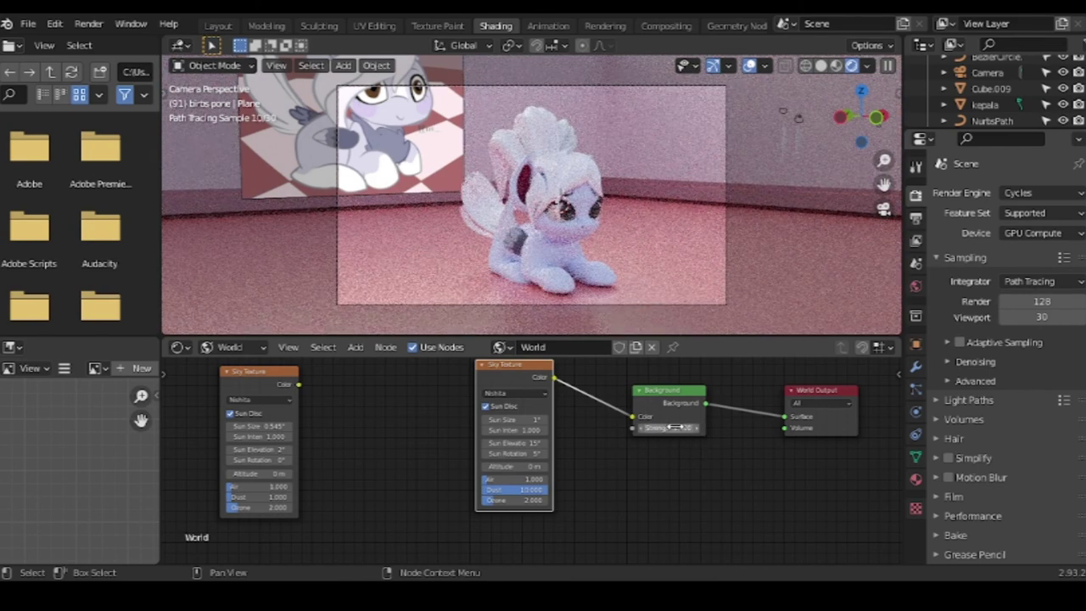
Set viewport and render samples to 30 and save birbs pone.blend
click(835, 65)
key(n)
middle_drag(593, 203, 638, 223)
drag(728, 212, 821, 212)
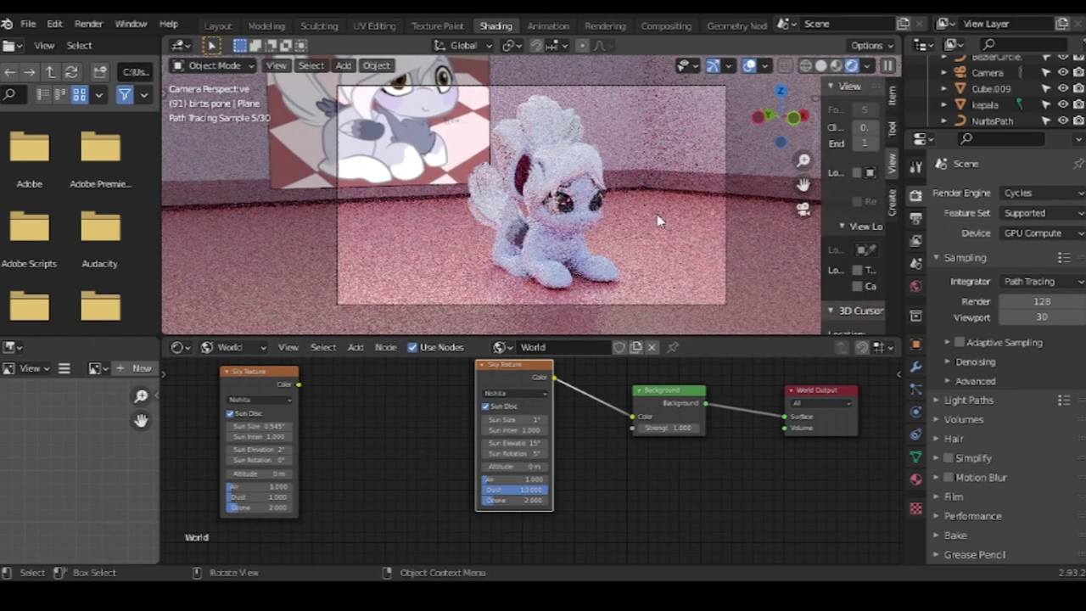
click(1037, 301)
click(28, 23)
click(59, 133)
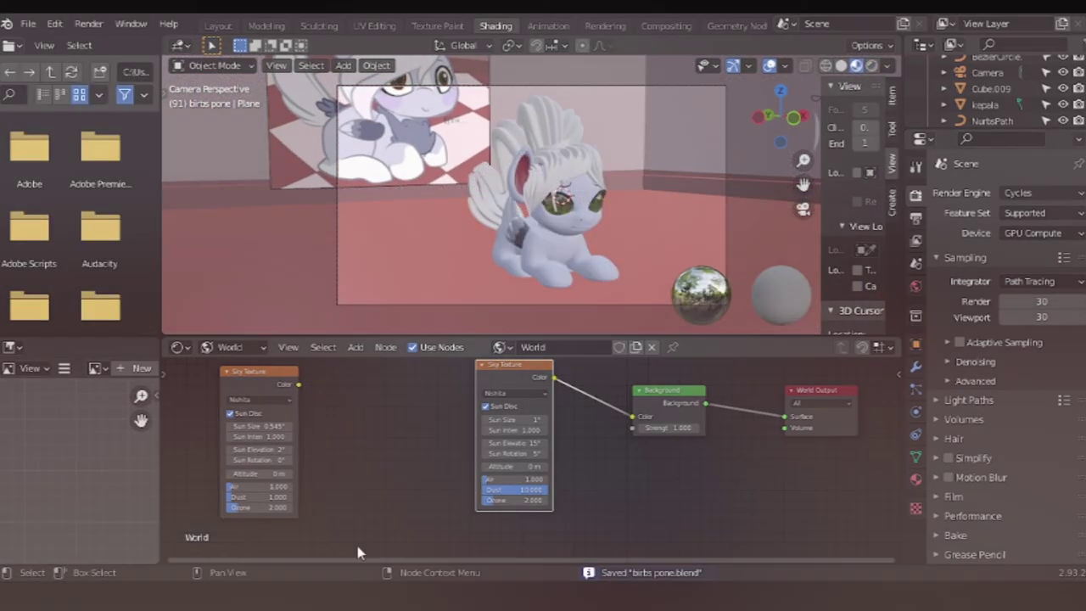